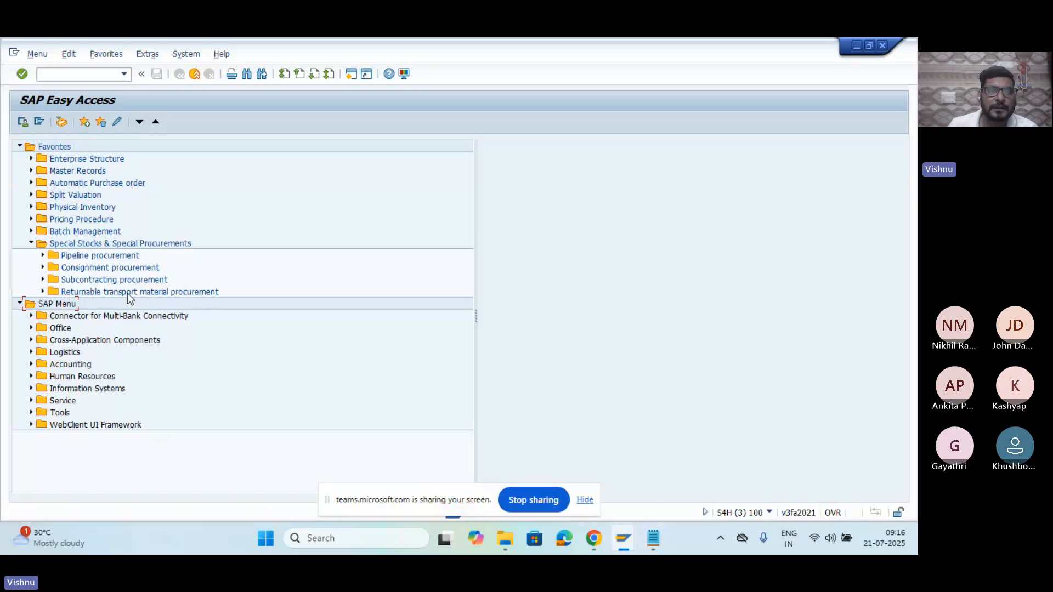
# Step: Expand the Pipeline procurement favorites and check the business partner and supplier numbers in the Notepad notes
pyautogui.click(43, 256)
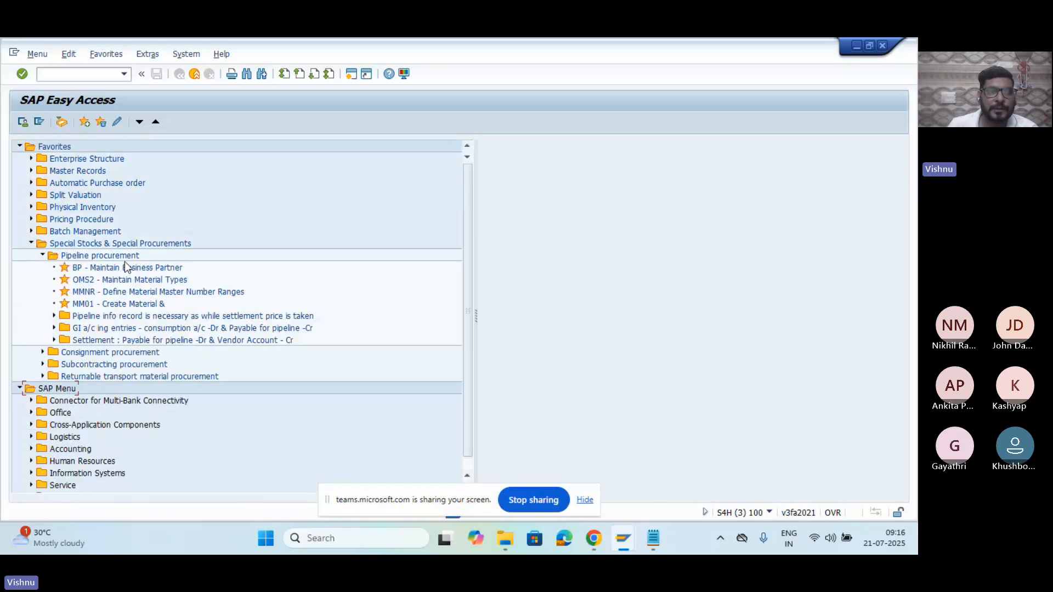
pyautogui.click(97, 270)
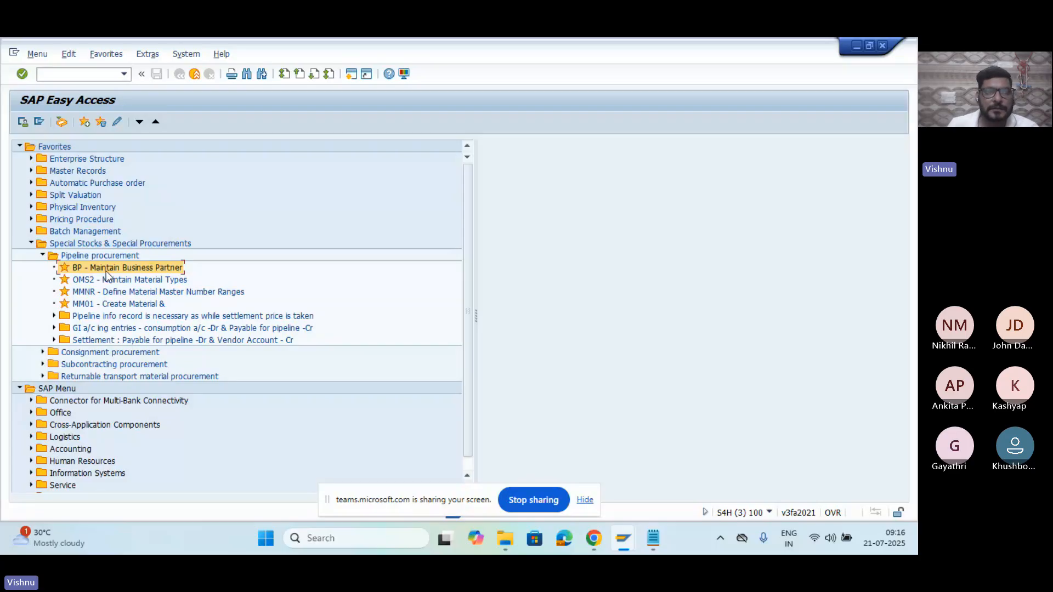
pyautogui.click(652, 539)
pyautogui.doubleClick(37, 99)
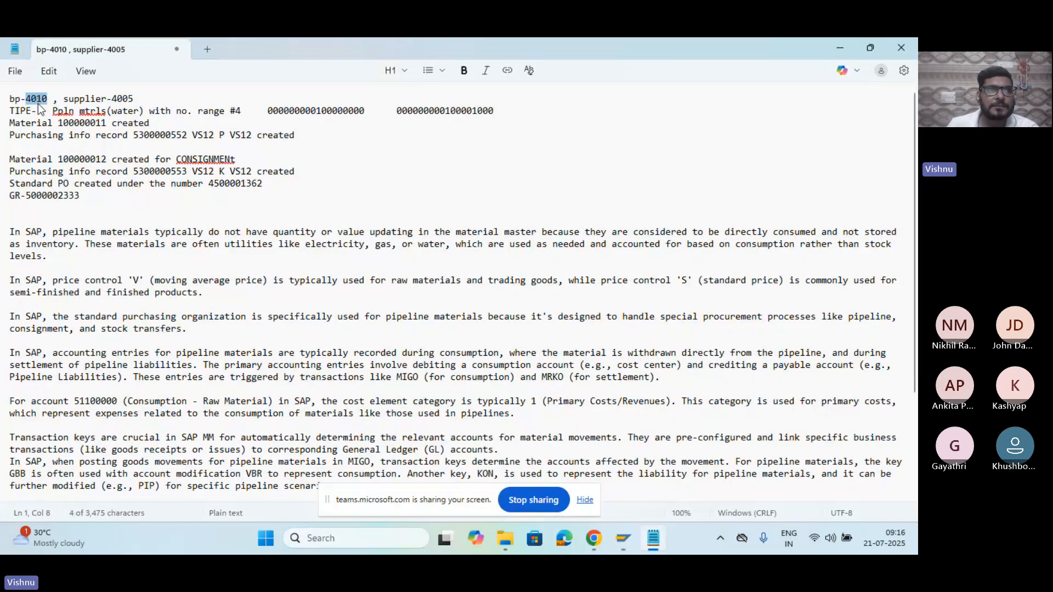
pyautogui.click(37, 101)
pyautogui.click(123, 100)
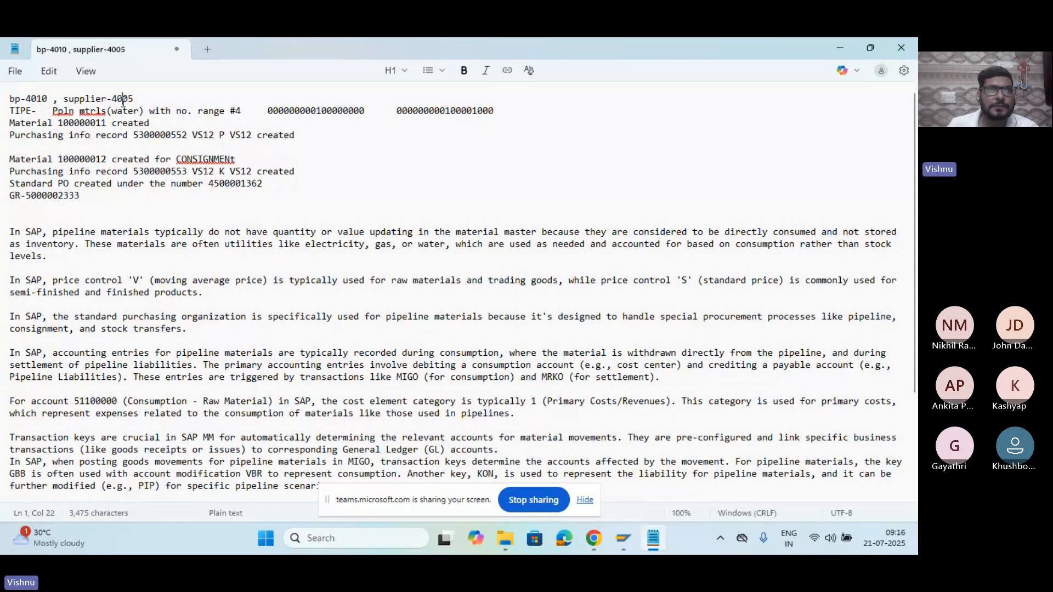
pyautogui.doubleClick(123, 100)
pyautogui.click(132, 132)
pyautogui.hotkey('alt', 'Tab')
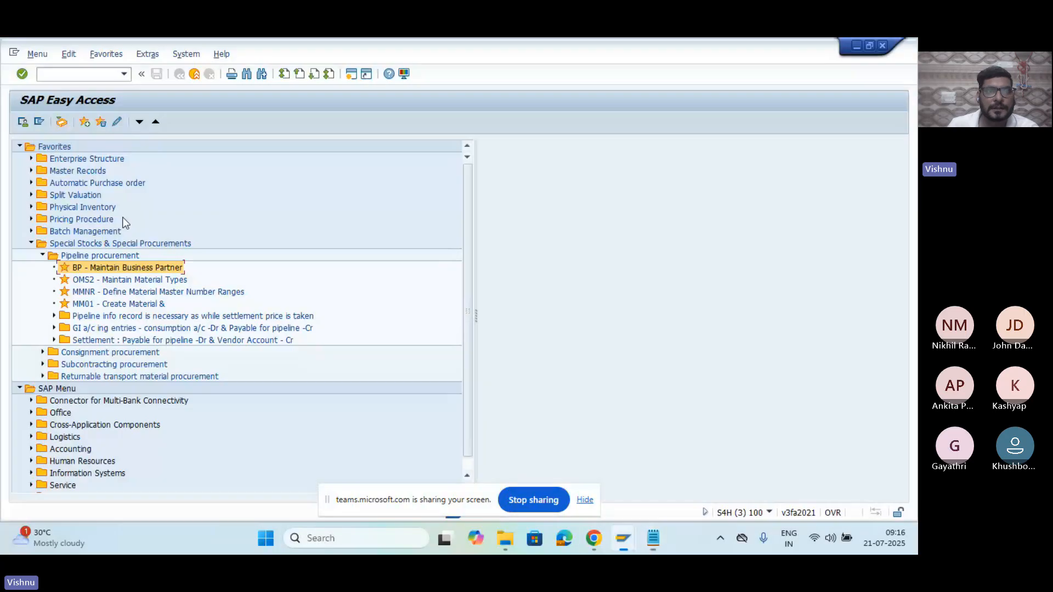
# Step: Open OMS2 - Maintain Material Types, position the list on material type PIPE and select its row
pyautogui.click(75, 281)
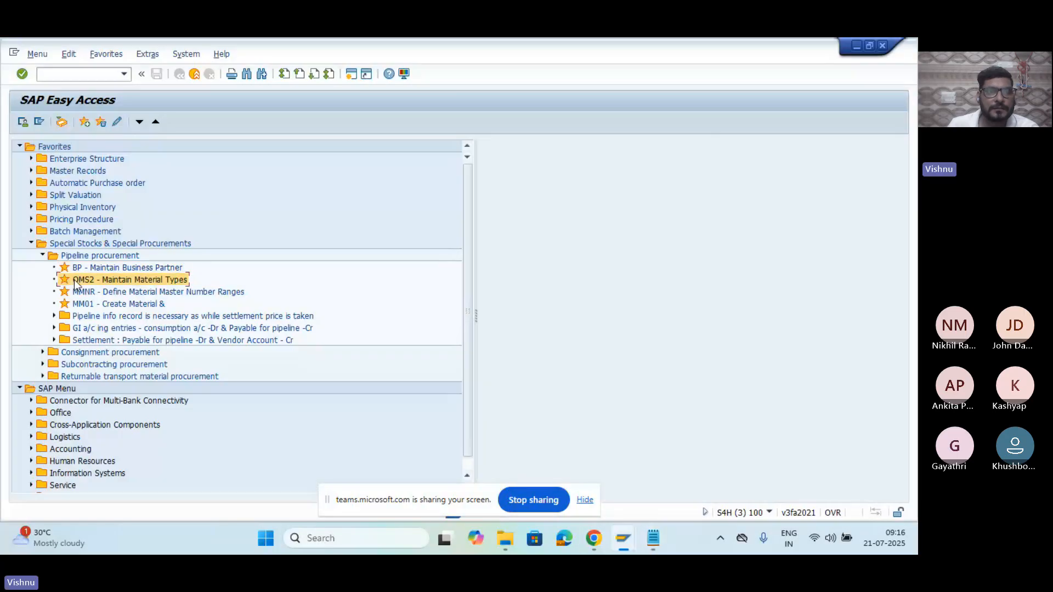
pyautogui.doubleClick(129, 281)
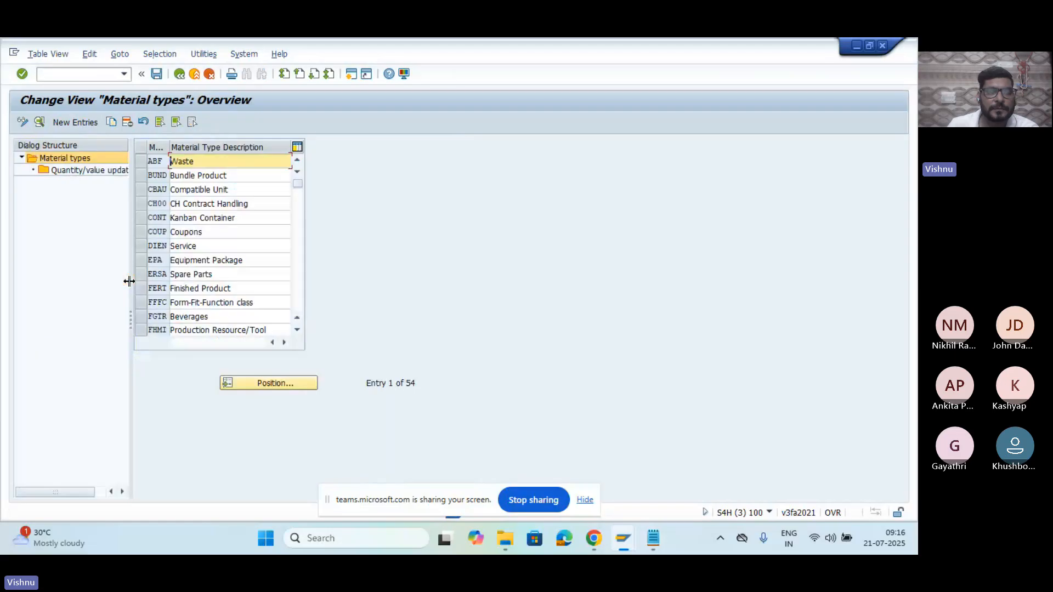
pyautogui.click(289, 385)
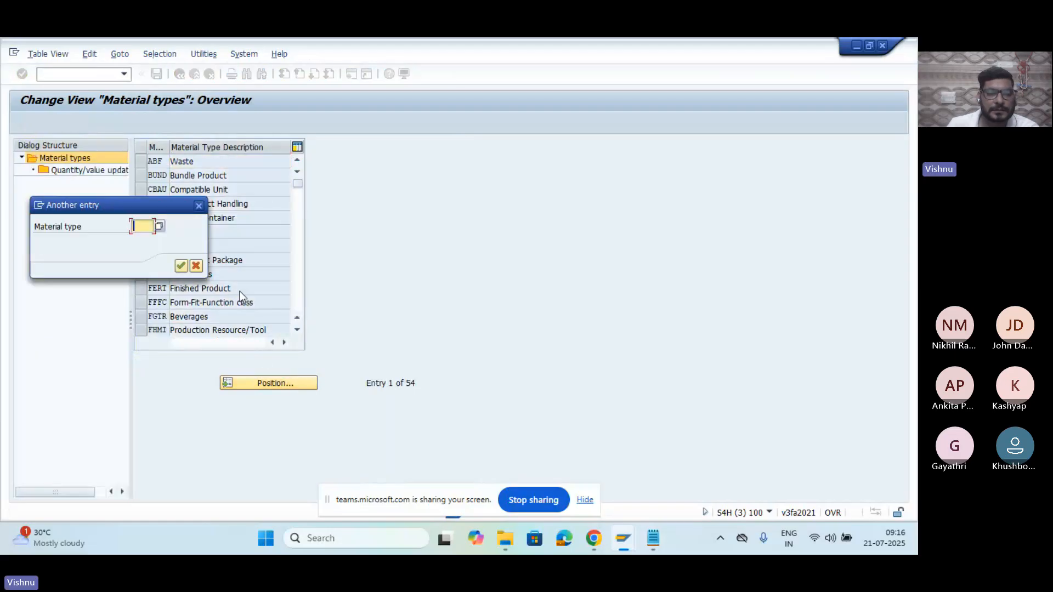
pyautogui.write('TIP')
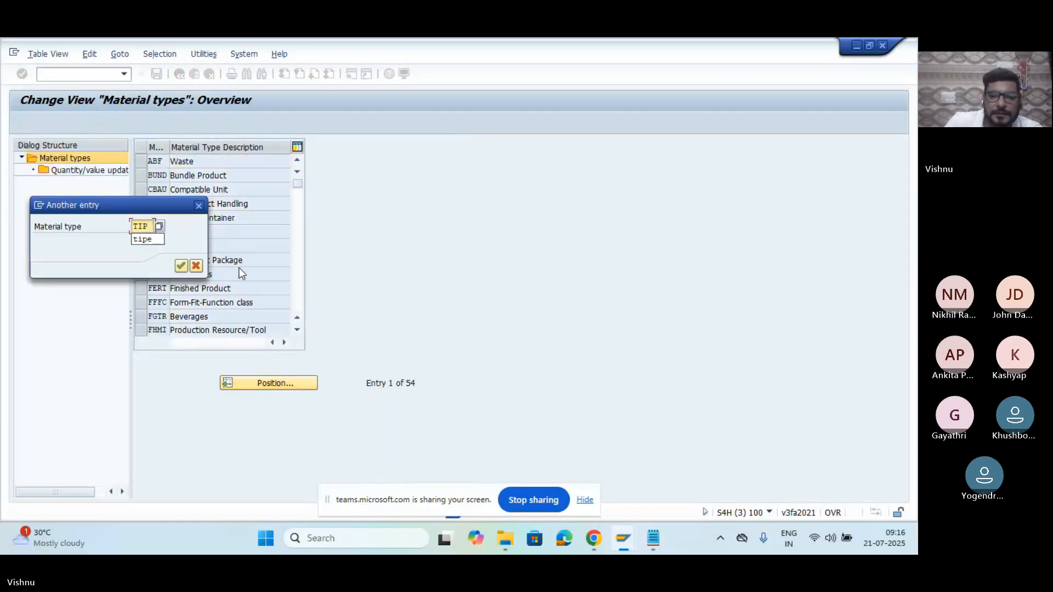
pyautogui.press('BackSpace')
pyautogui.press('BackSpace')
pyautogui.press('BackSpace')
pyautogui.write('PIPE')
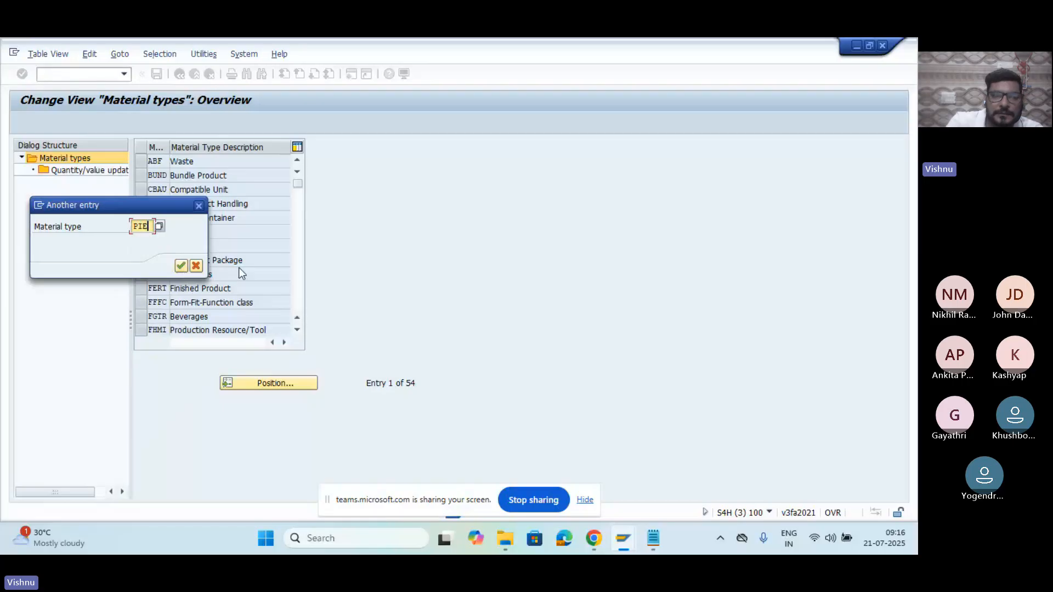
pyautogui.press('Return')
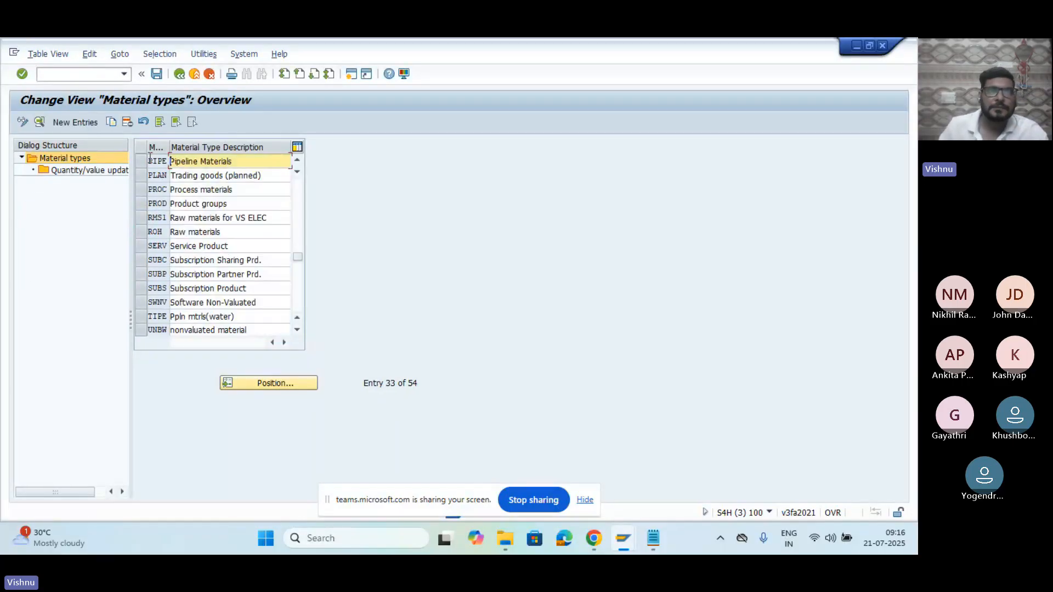
pyautogui.click(144, 164)
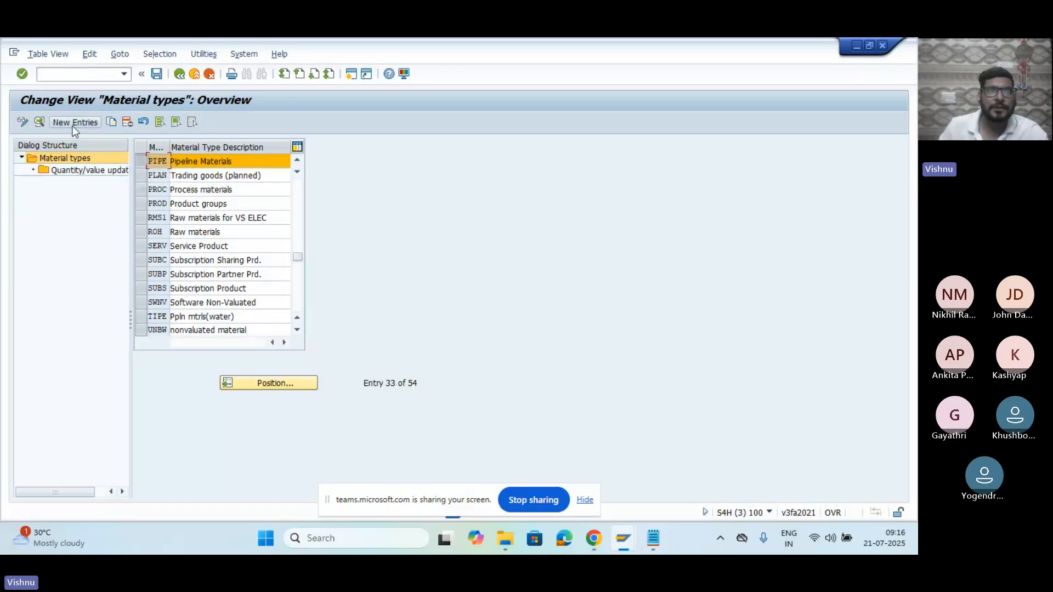
# Step: Position the material types list on TIPE and open the details of that material type
pyautogui.click(247, 382)
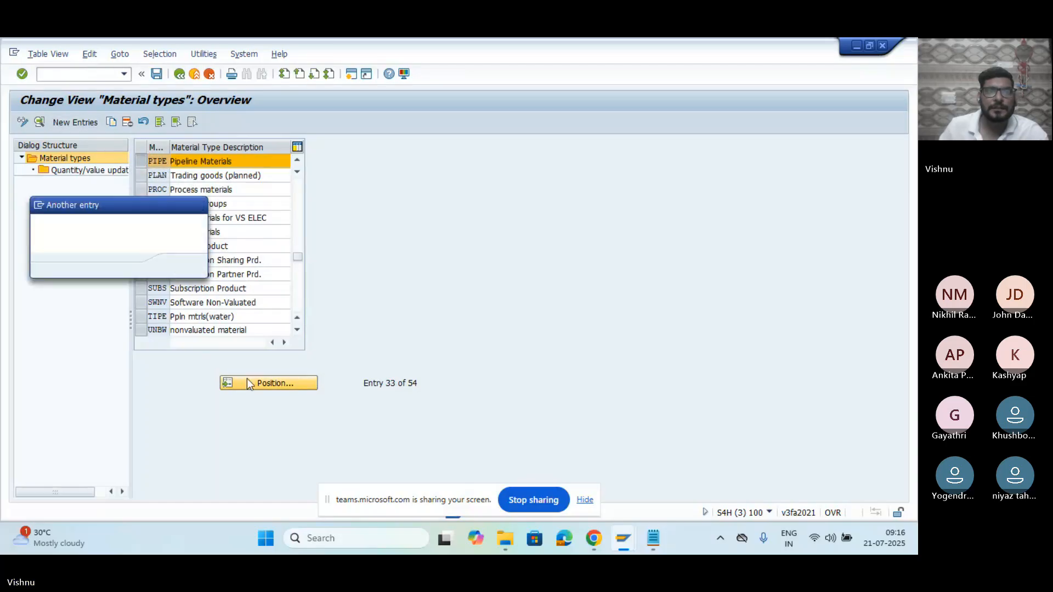
pyautogui.write('TIPE')
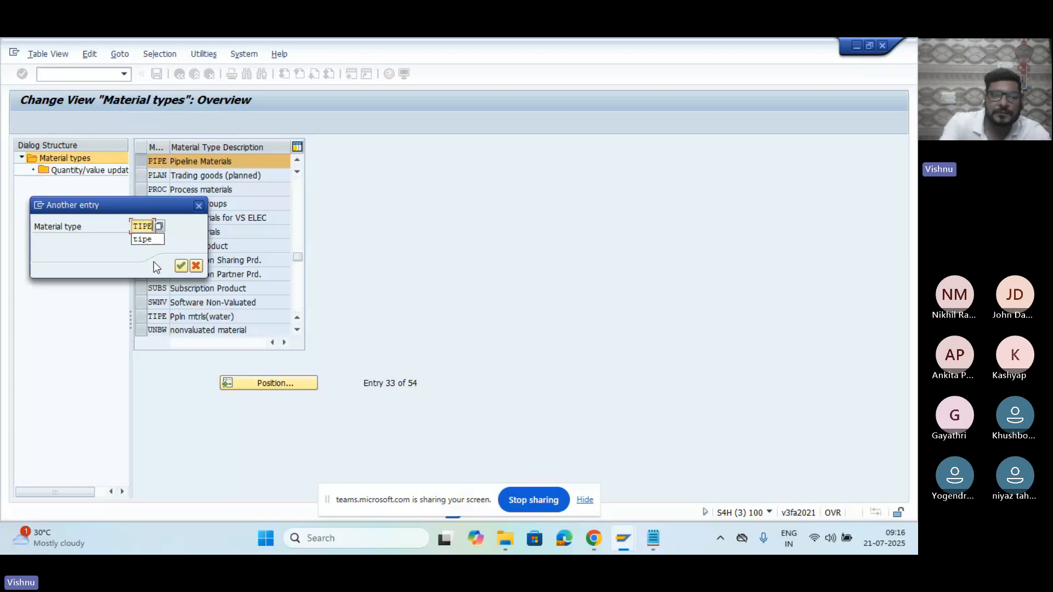
pyautogui.press('Return')
pyautogui.press('Return')
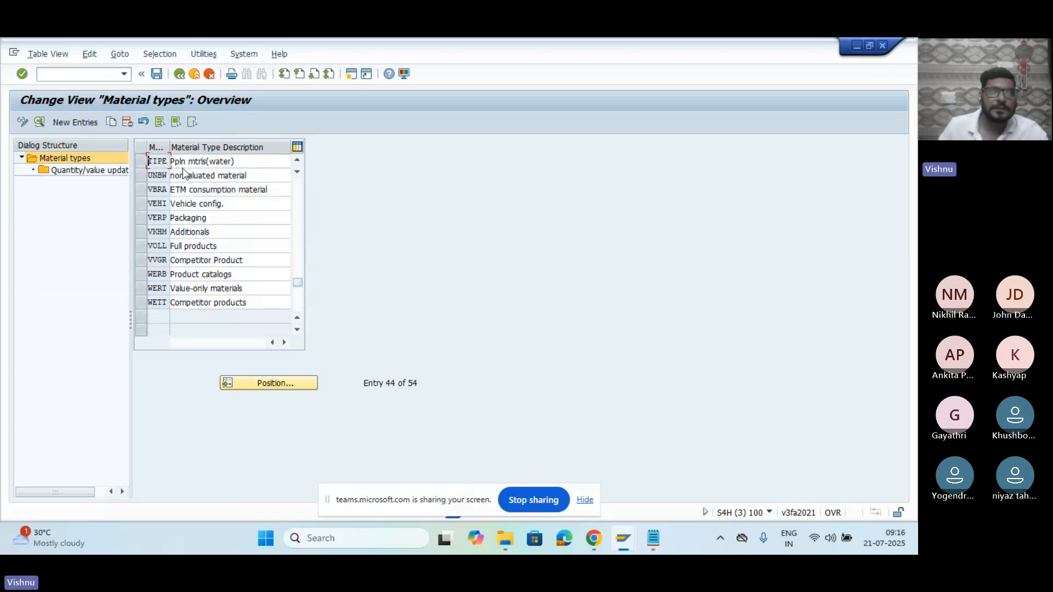
pyautogui.click(144, 164)
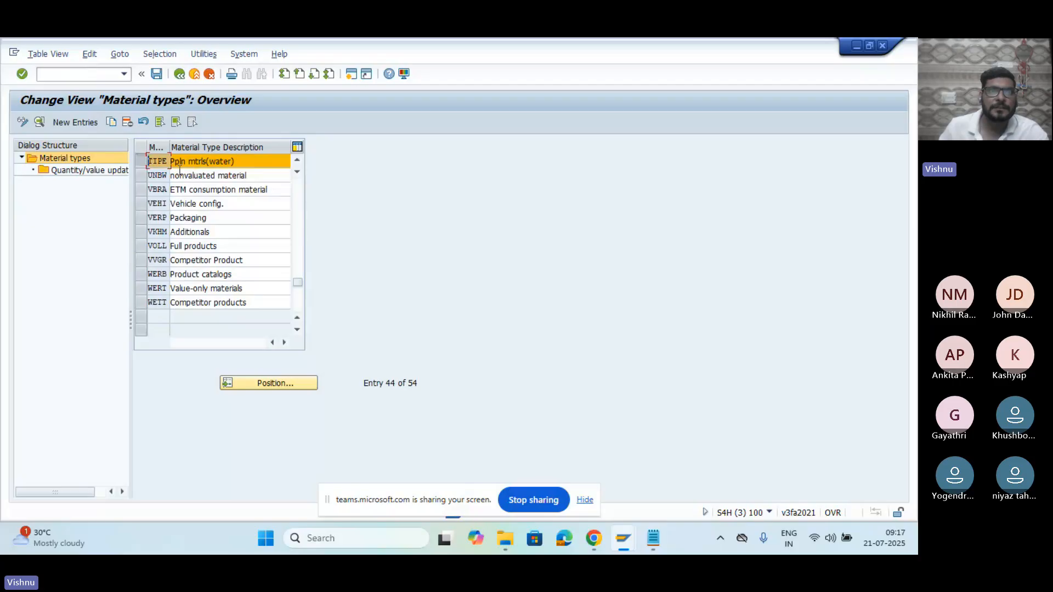
pyautogui.doubleClick(154, 161)
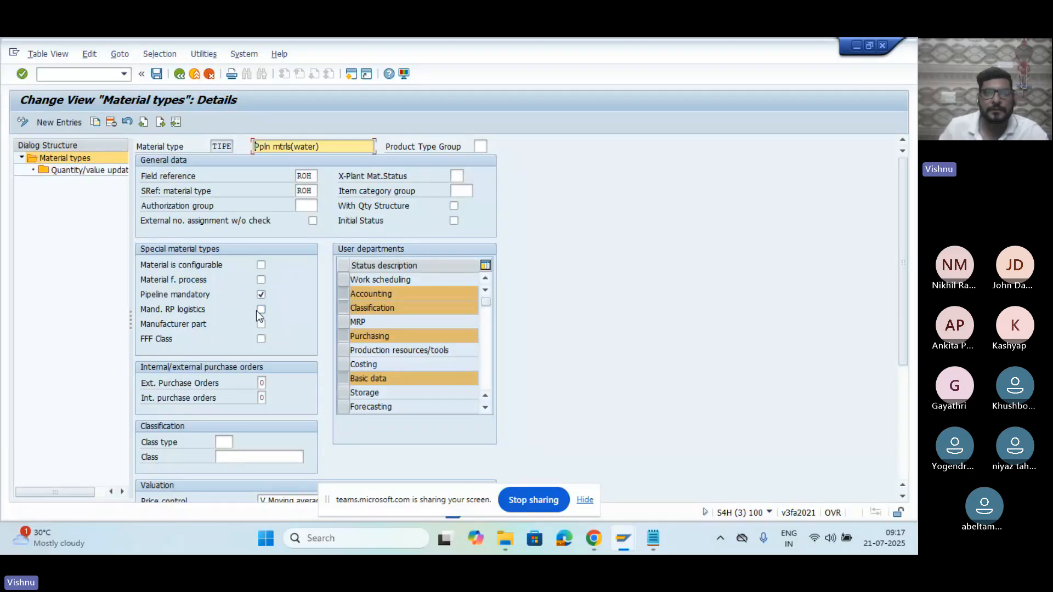
# Step: Review the TIPE user departments, the allowed external purchase order options, and the valuation and quantity/value updating settings
pyautogui.click(486, 387)
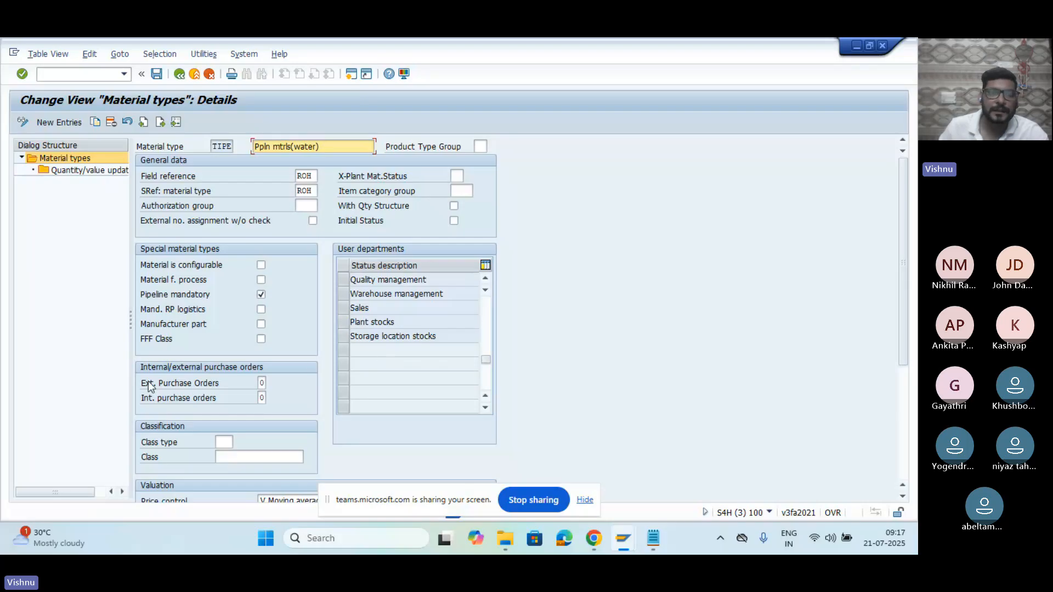
pyautogui.click(266, 384)
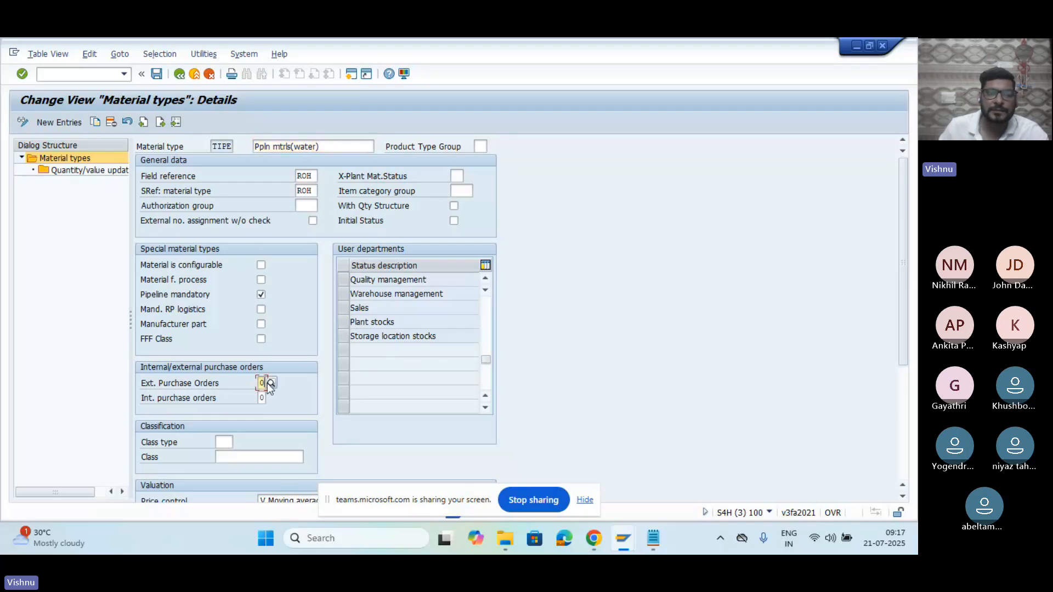
pyautogui.press('F4')
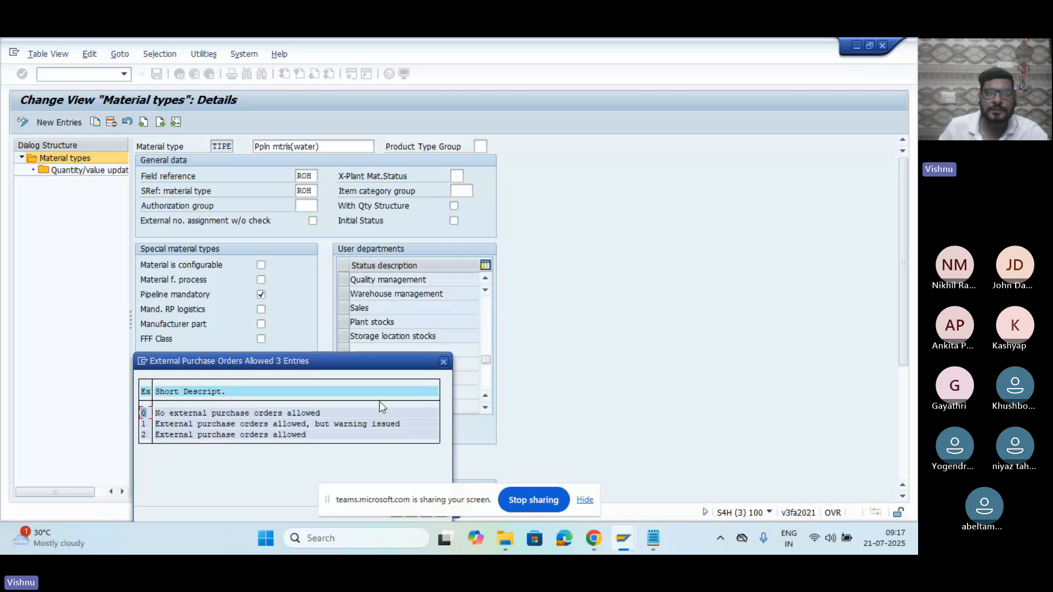
pyautogui.click(442, 362)
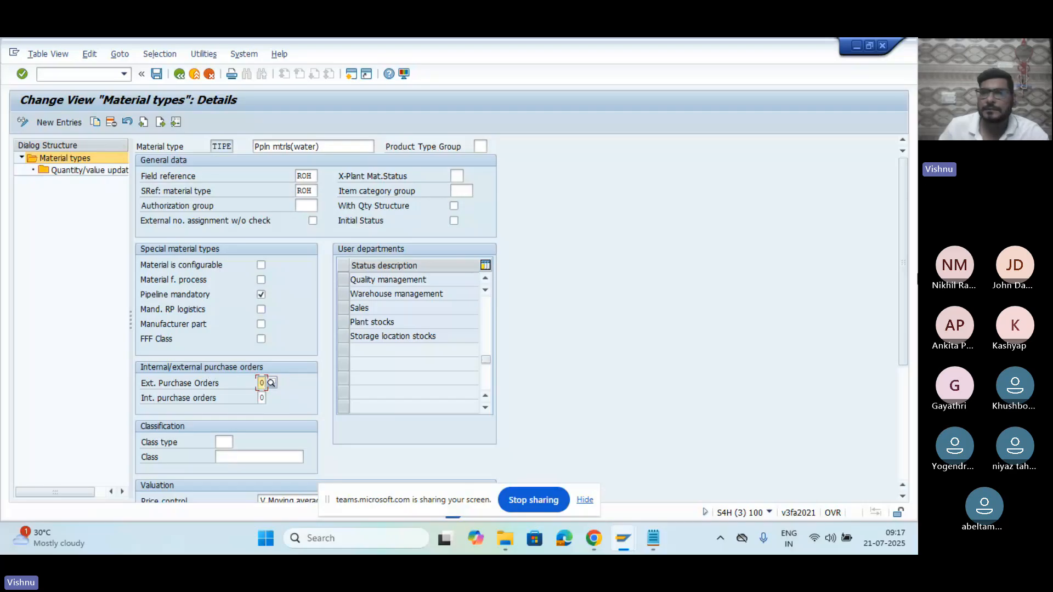
pyautogui.click(904, 426)
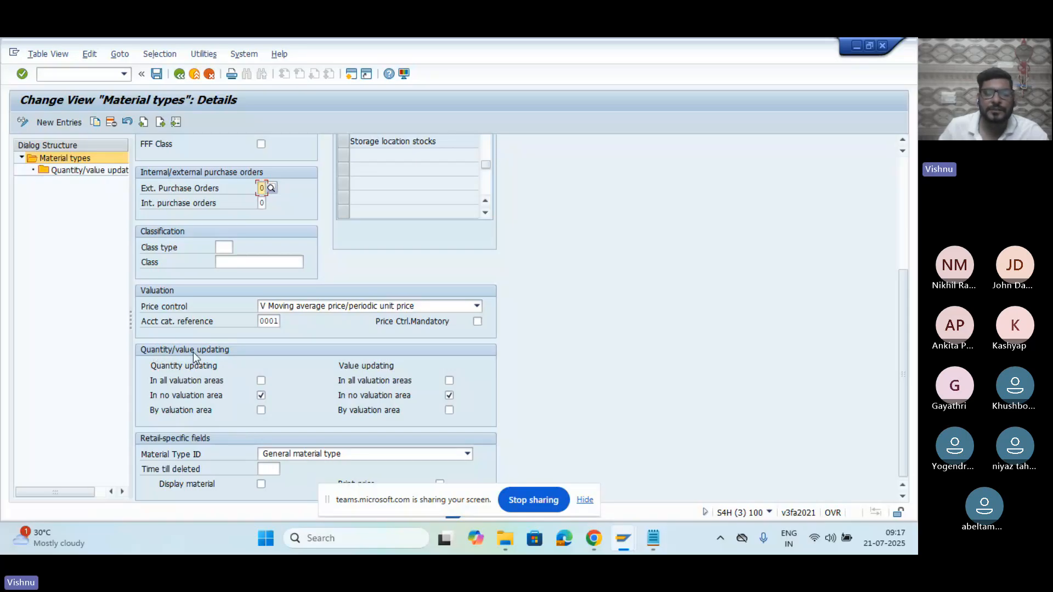
# Step: Highlight the Notepad explanation of why pipeline materials have no quantity or value updating, and return to the TIPE details
pyautogui.click(655, 534)
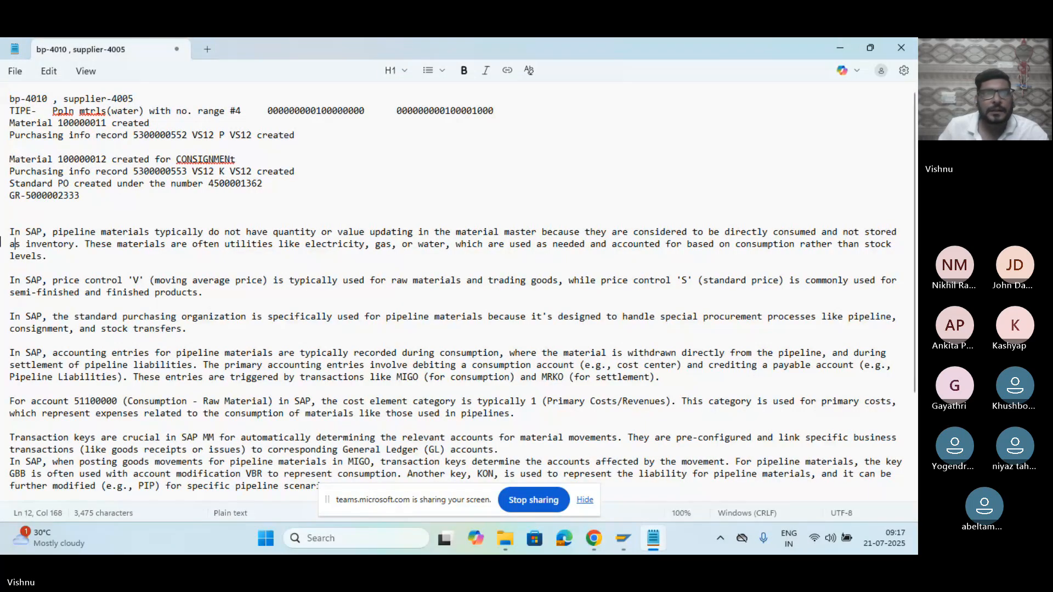
pyautogui.moveTo(10, 232); pyautogui.dragTo(78, 244)
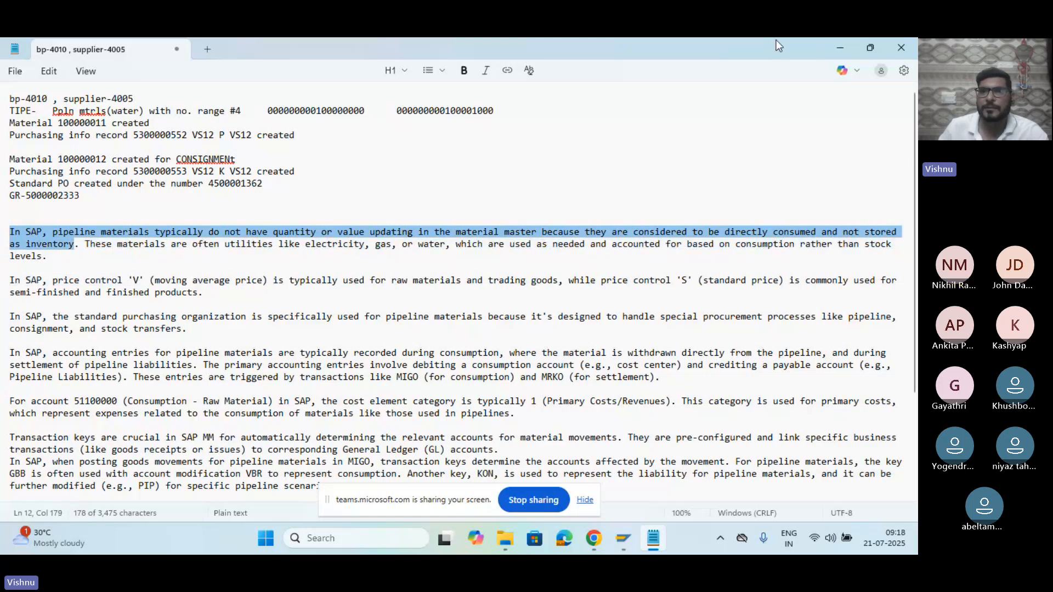
pyautogui.click(829, 41)
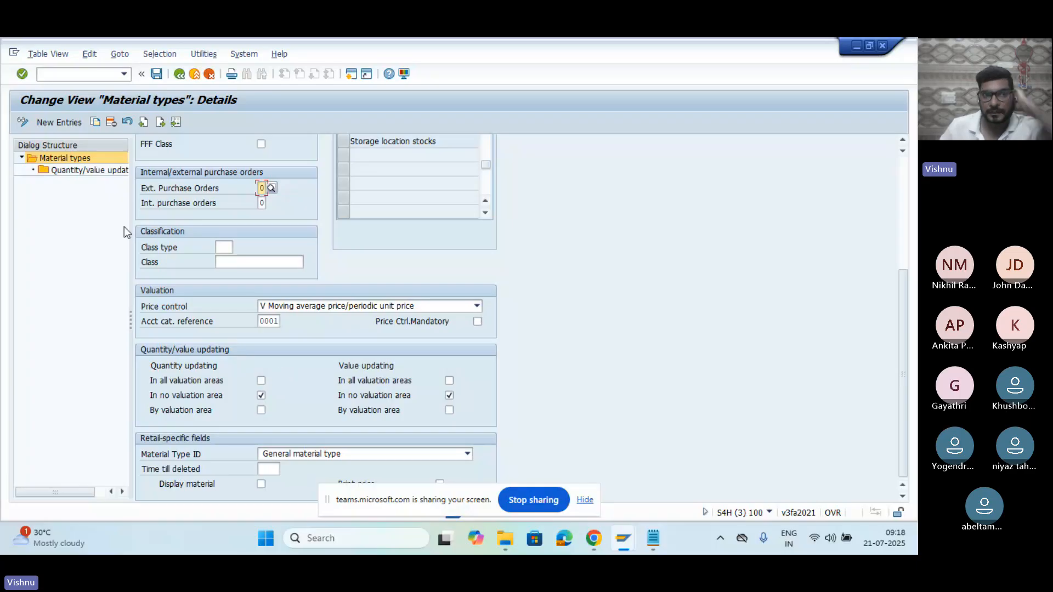
# Step: Try to open the Quantity/value updating folder for TIPE from the overview, and exit the transaction without saving
pyautogui.click(179, 74)
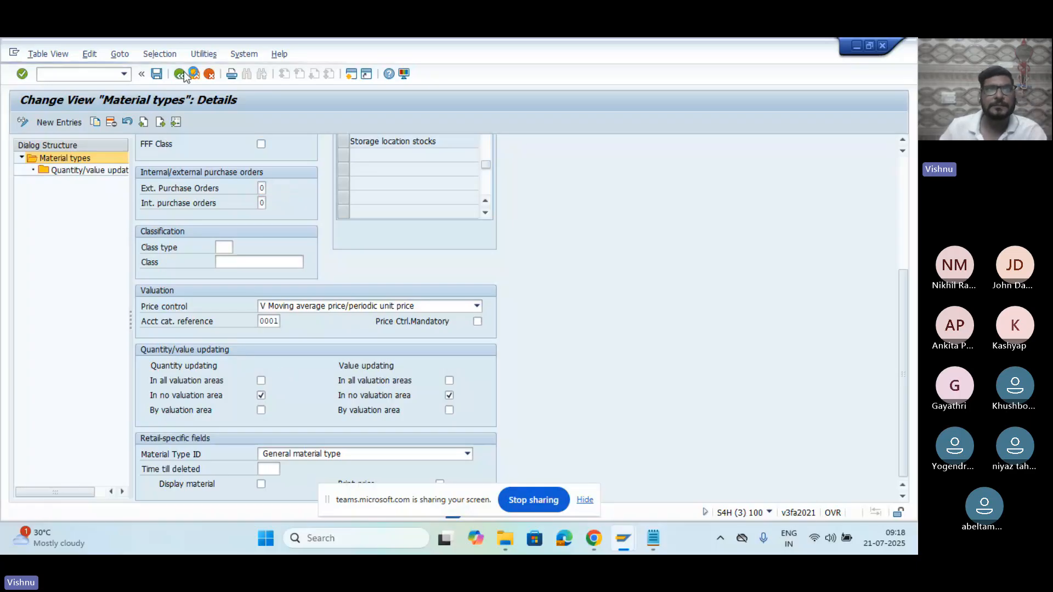
pyautogui.doubleClick(76, 170)
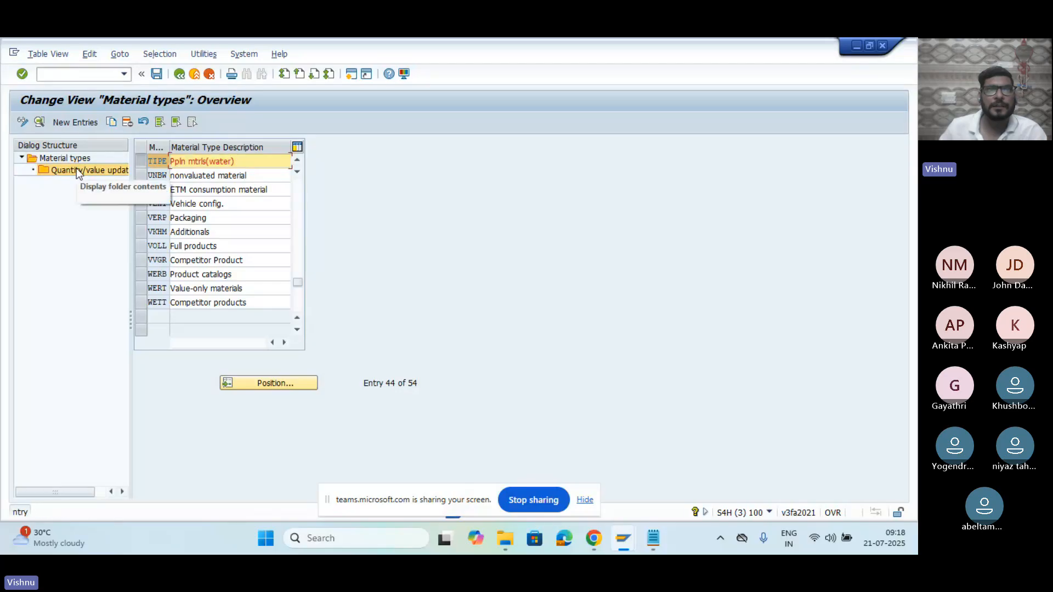
pyautogui.doubleClick(187, 162)
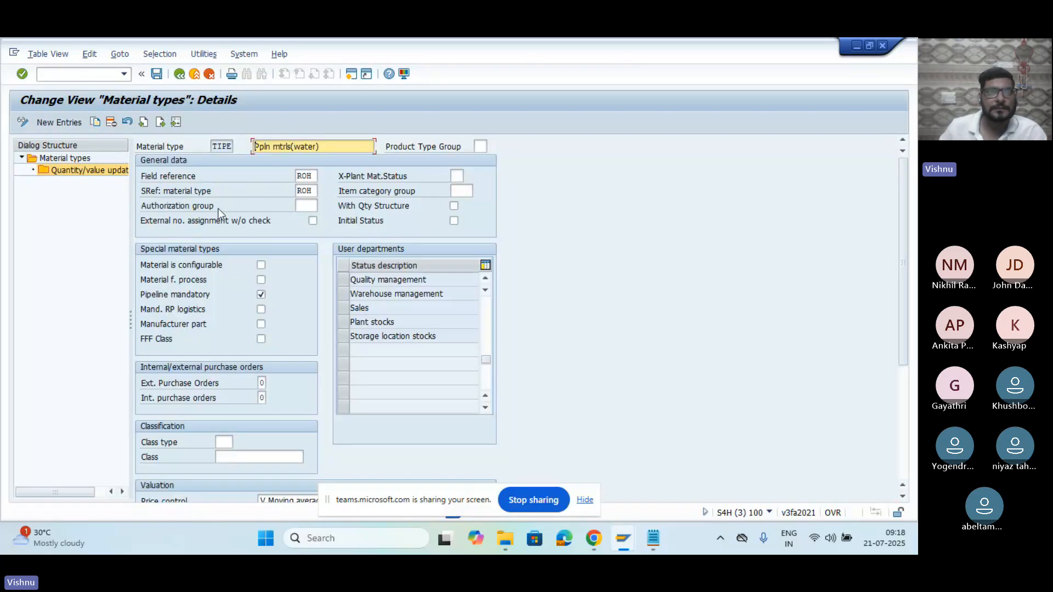
pyautogui.click(178, 74)
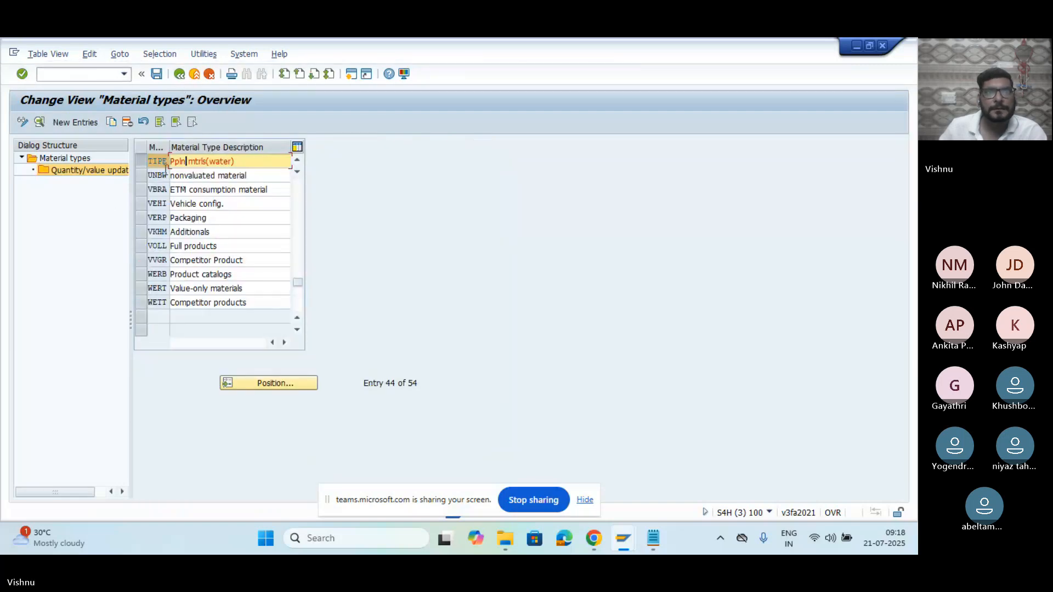
pyautogui.click(140, 161)
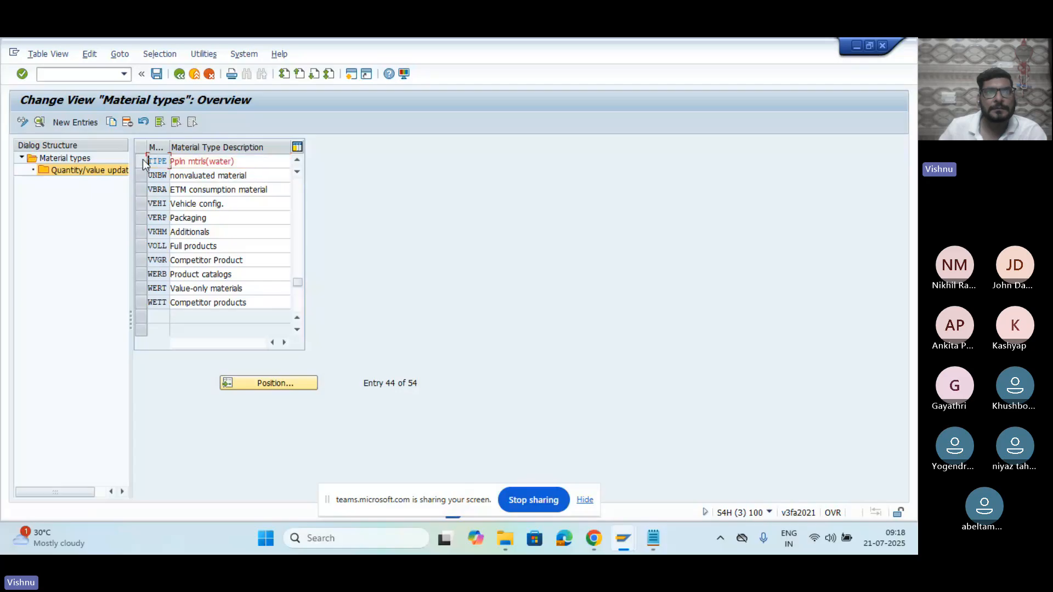
pyautogui.doubleClick(95, 172)
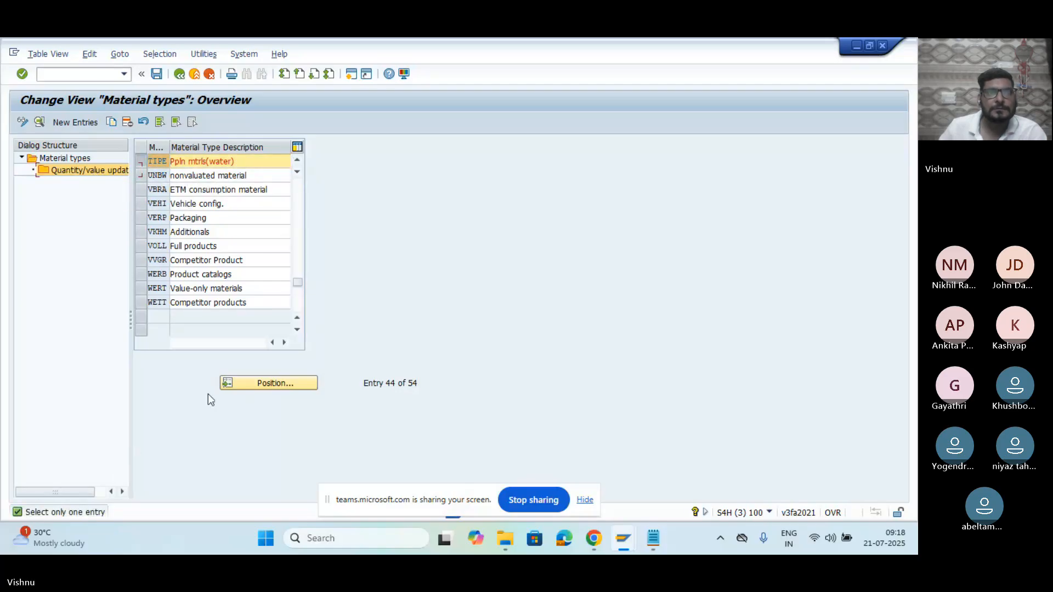
pyautogui.click(180, 76)
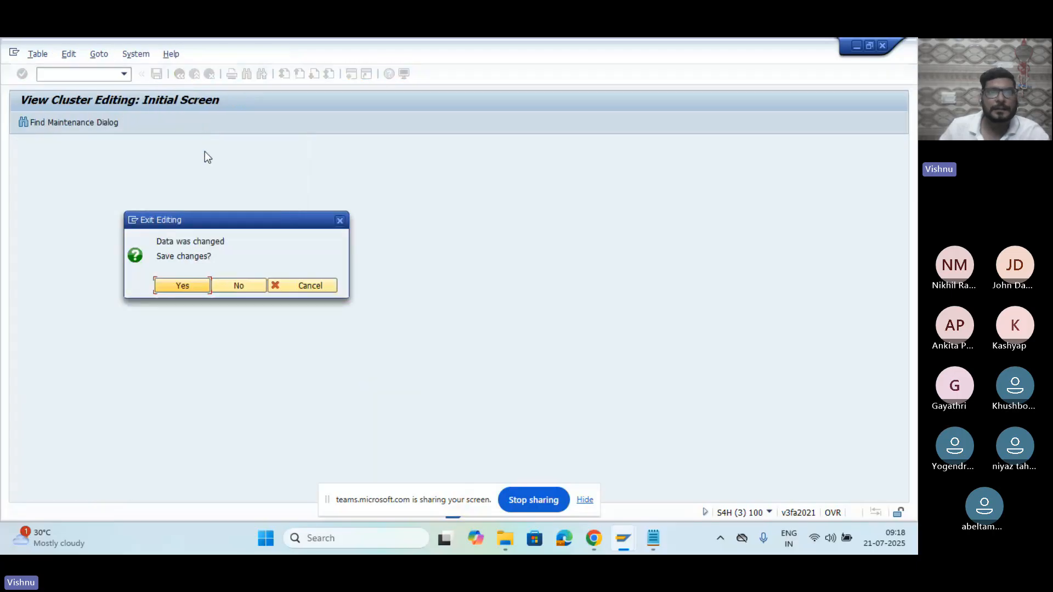
pyautogui.click(236, 286)
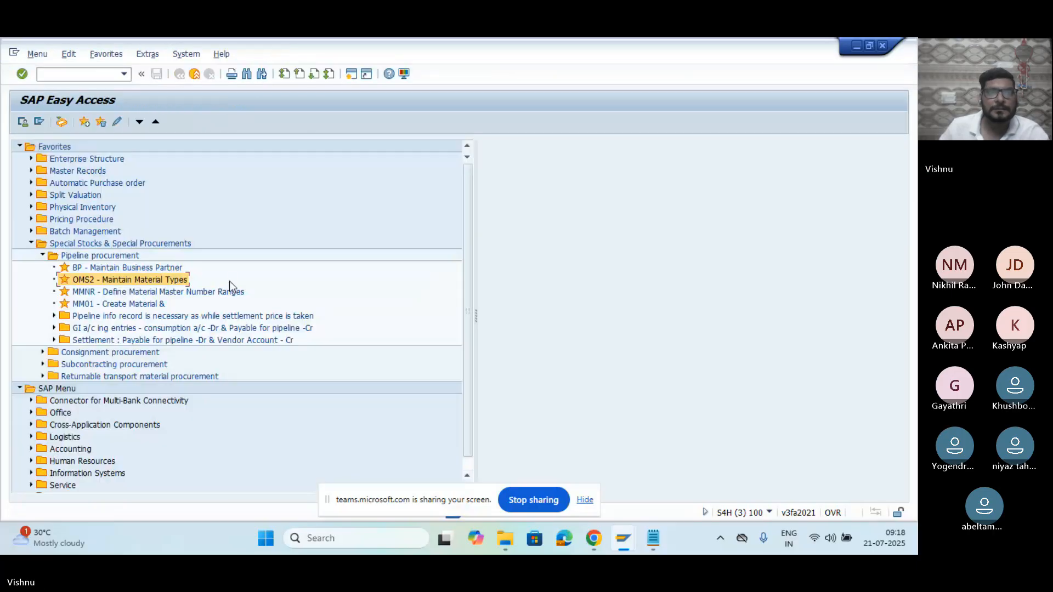
# Step: Open the Maintain Material Types transaction and position the list on material type TIPE
pyautogui.doubleClick(133, 279)
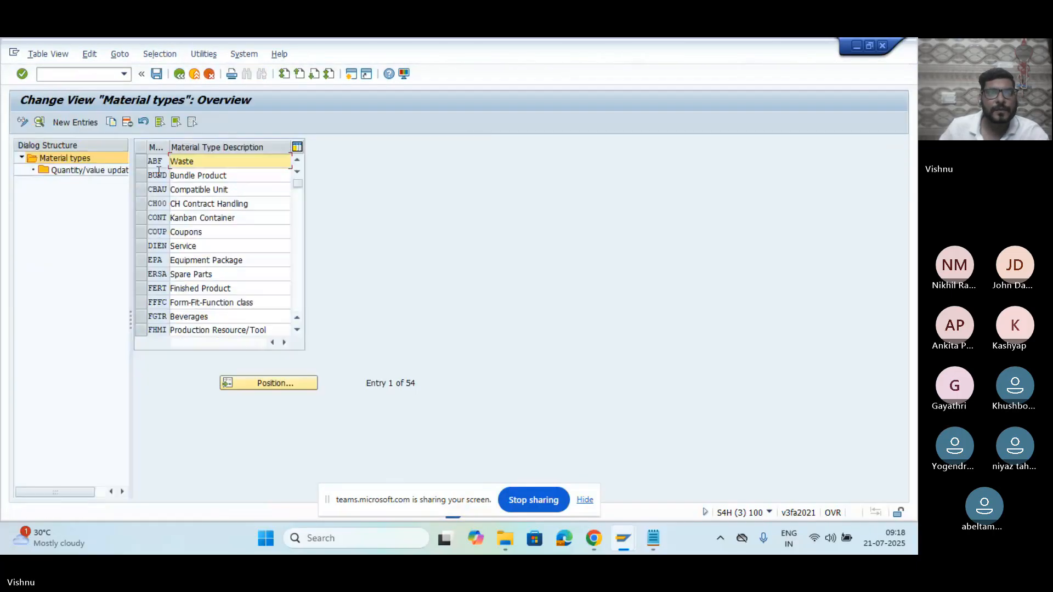
pyautogui.click(275, 381)
pyautogui.write('tipe')
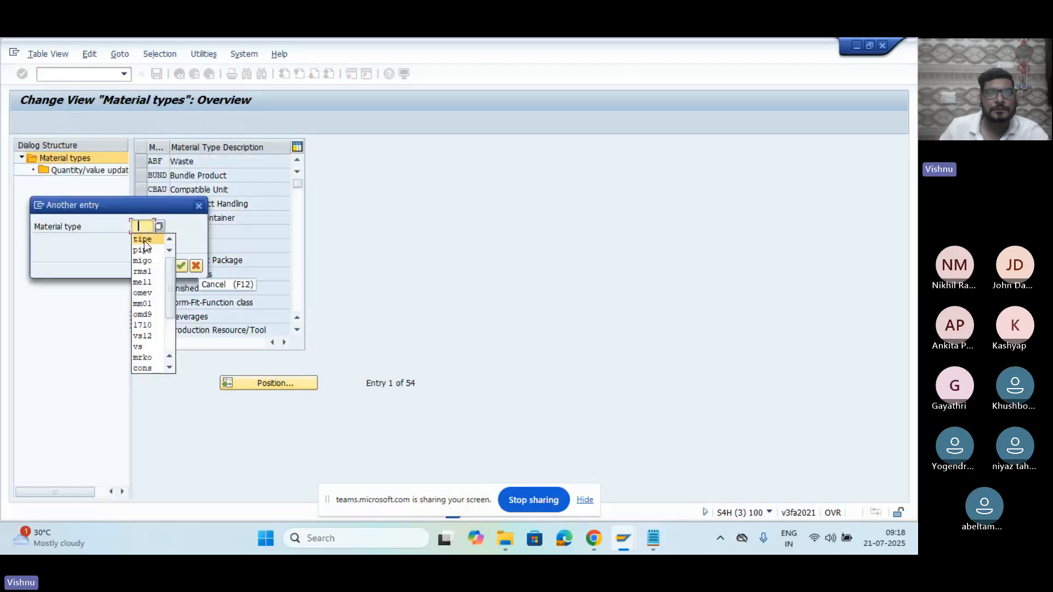
pyautogui.press('Return')
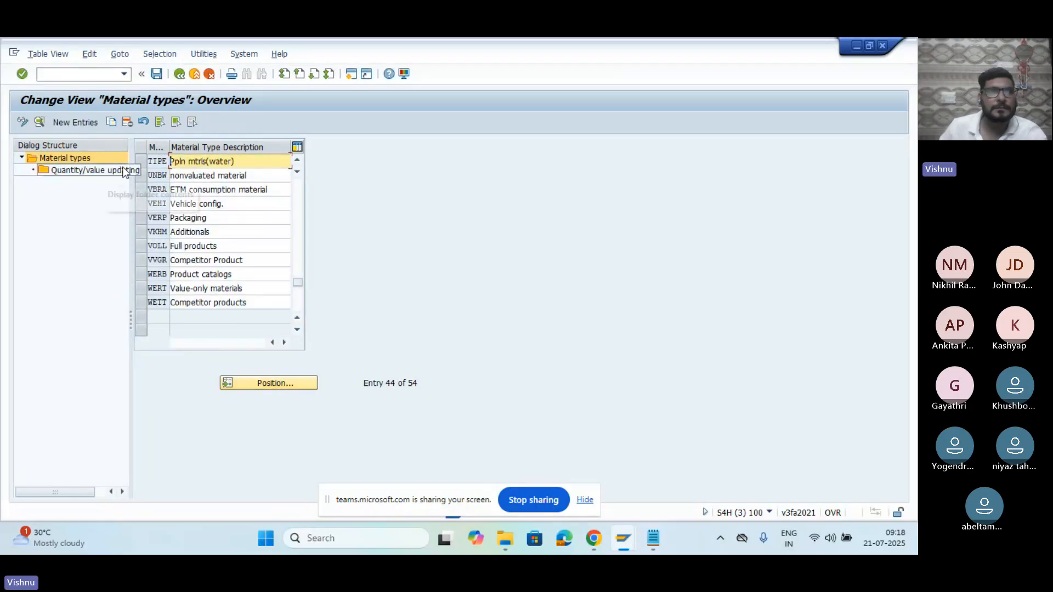
# Step: Select TIPE, review its quantity/value updating settings per valuation area, and exit the transaction with /n
pyautogui.click(139, 161)
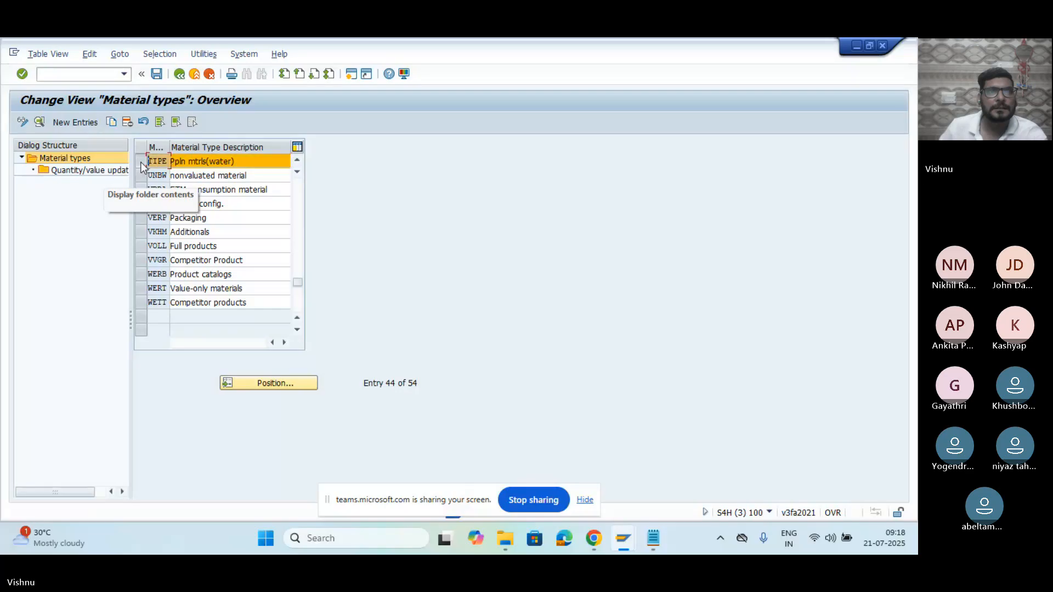
pyautogui.click(109, 172)
pyautogui.doubleClick(109, 173)
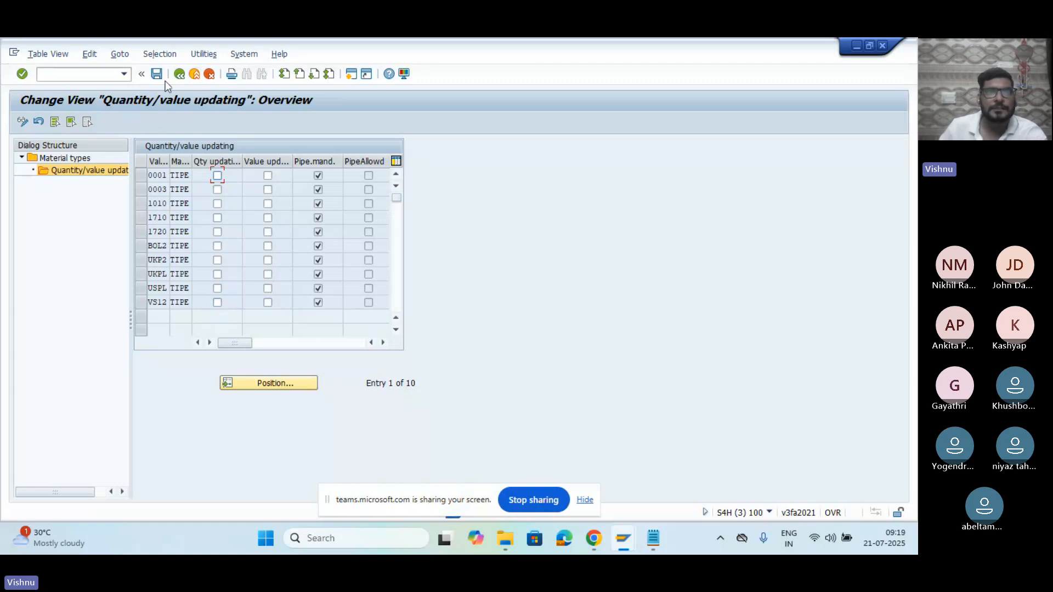
pyautogui.click(96, 77)
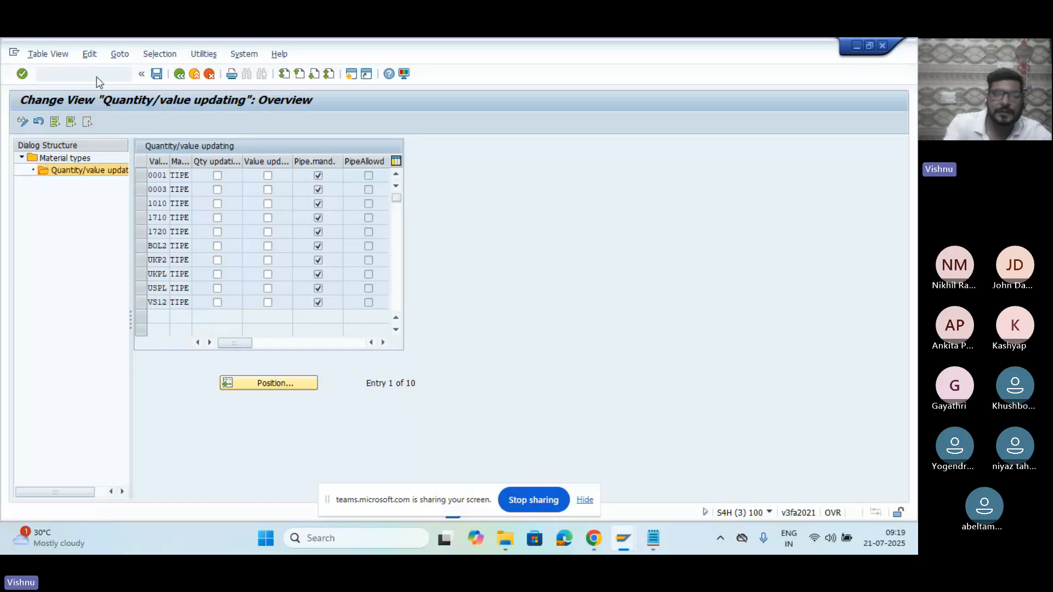
pyautogui.write('/n')
pyautogui.press('Return')
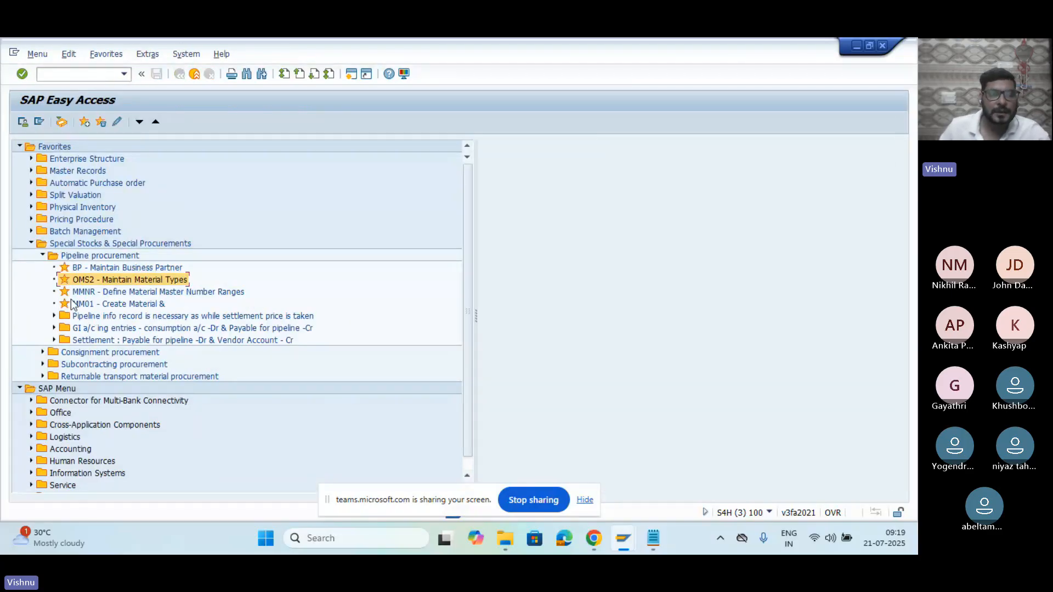
# Step: Open the material master number ranges (MMNR), review the editable intervals, and return to the initial number range screen
pyautogui.click(92, 293)
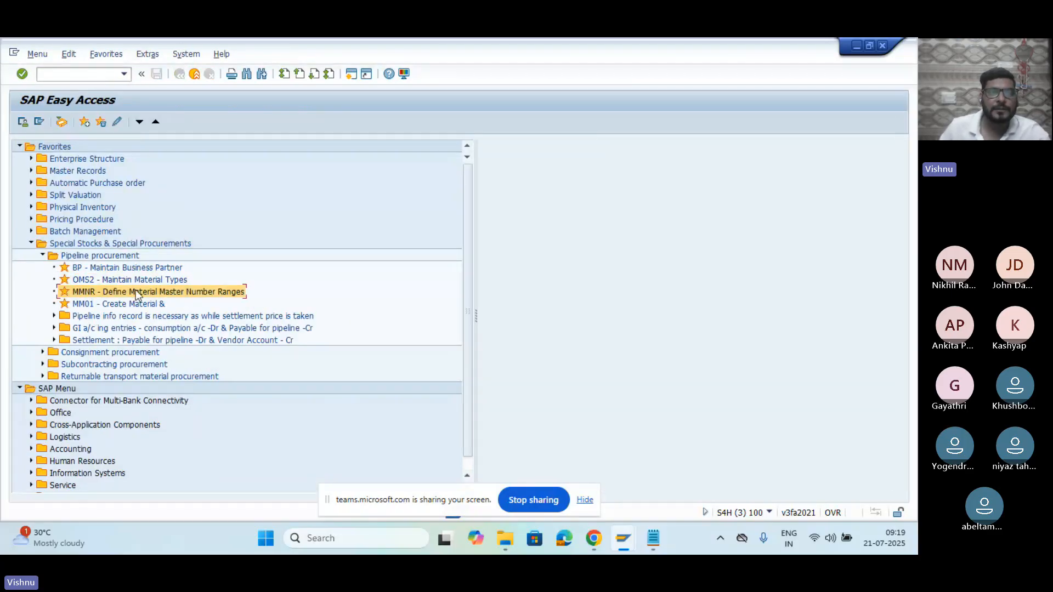
pyautogui.doubleClick(152, 295)
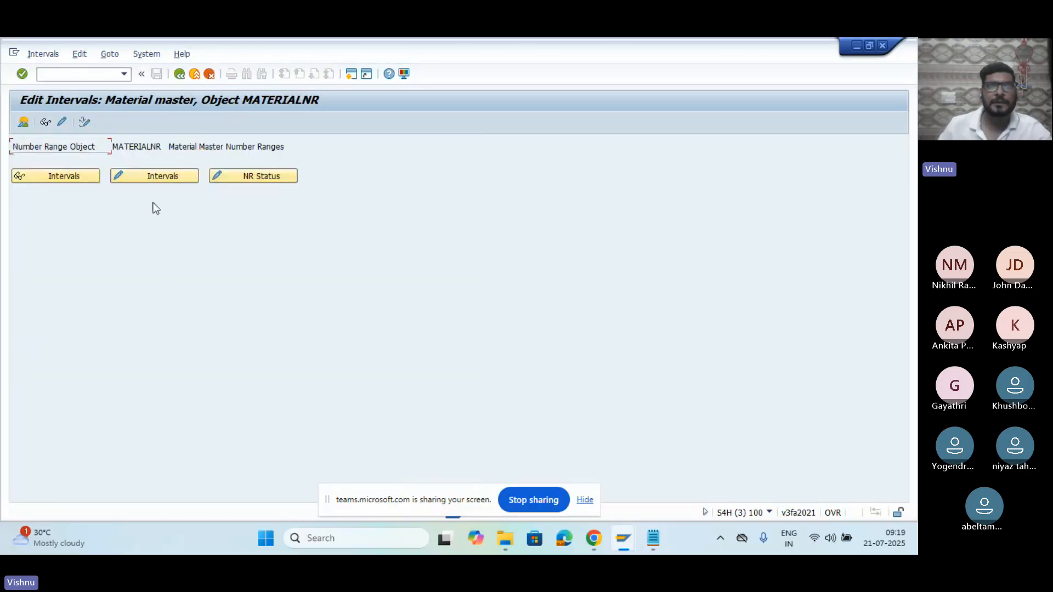
pyautogui.click(152, 176)
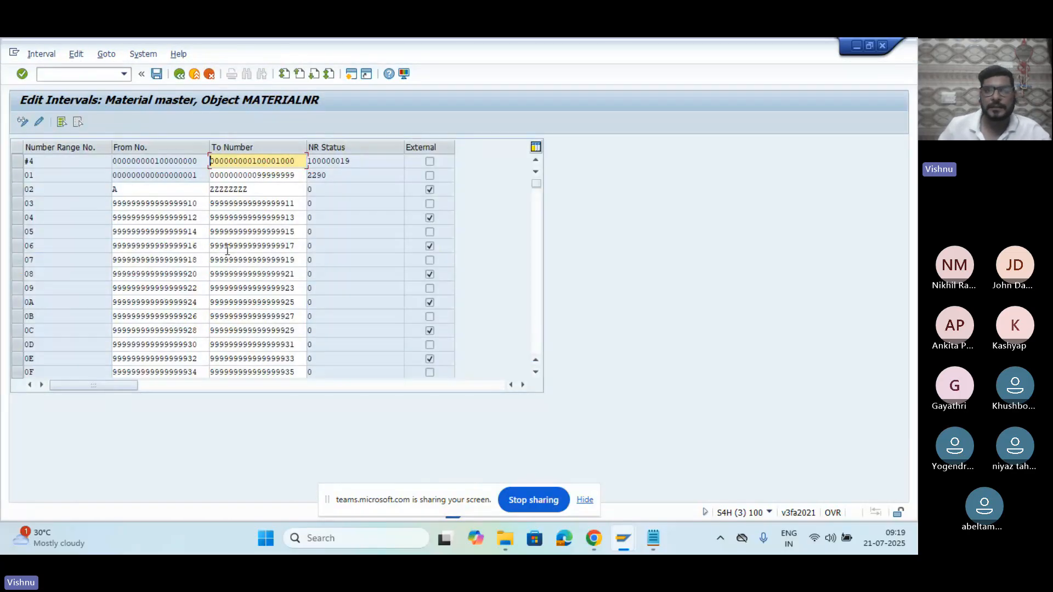
pyautogui.click(179, 74)
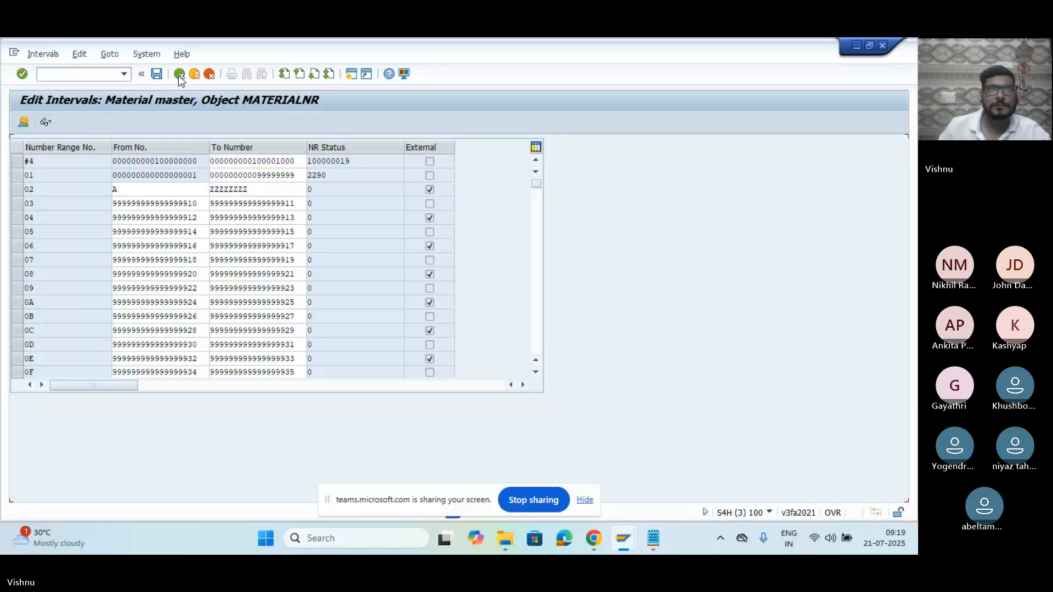
pyautogui.click(149, 177)
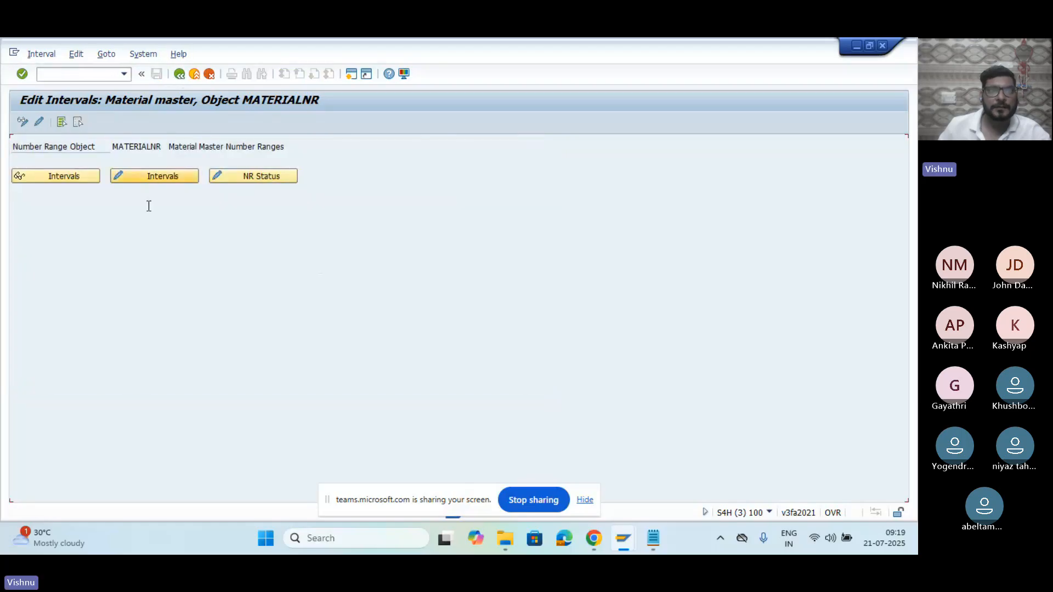
pyautogui.click(181, 77)
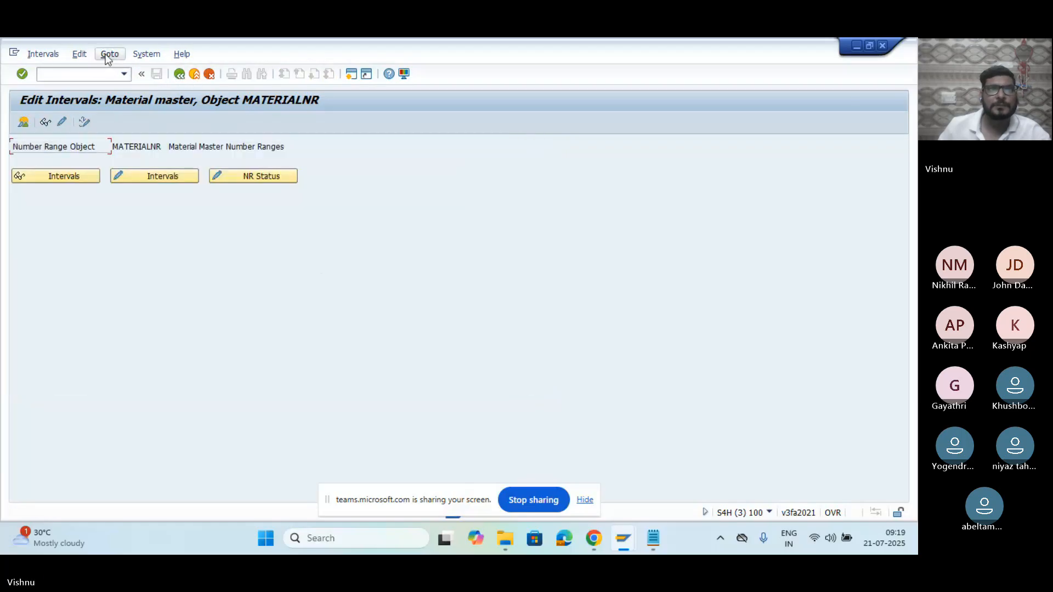
# Step: Open the material number range groups in change mode and check TIPE under the VS ELECTRICALS group
pyautogui.click(109, 53)
pyautogui.moveTo(122, 77)
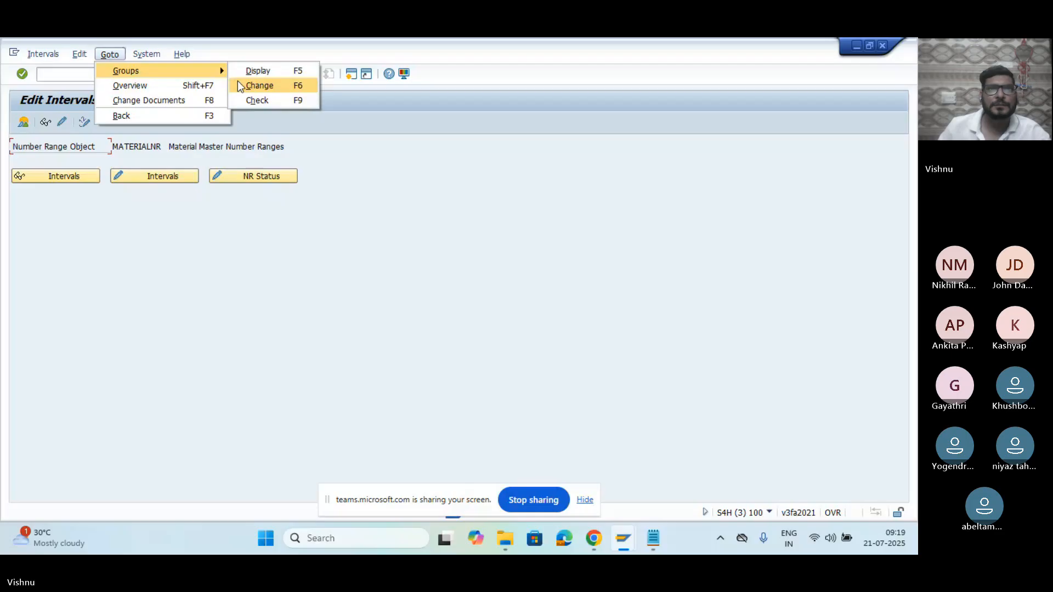
pyautogui.click(238, 80)
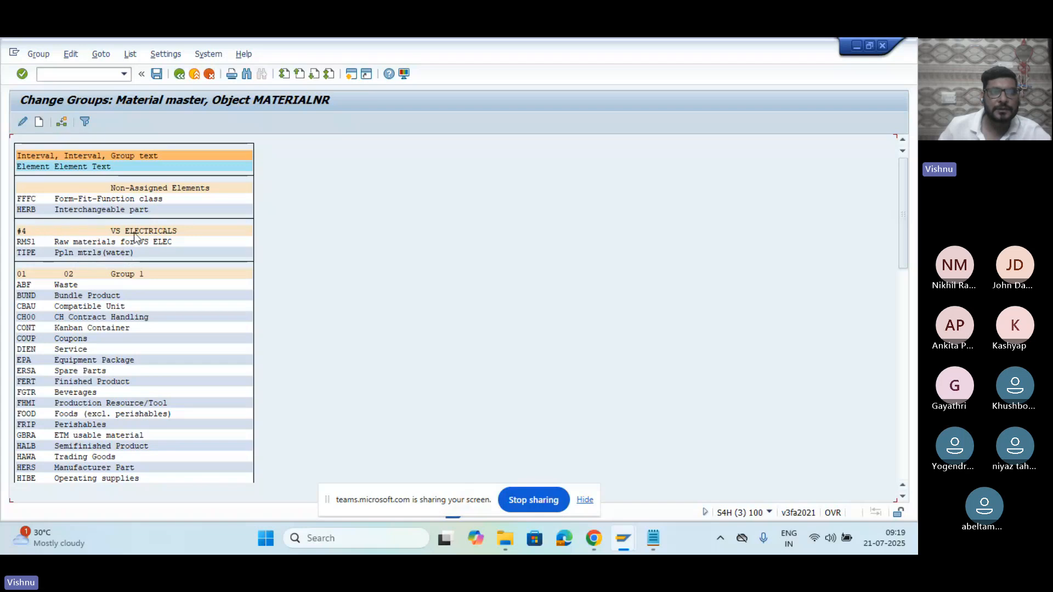
pyautogui.doubleClick(106, 255)
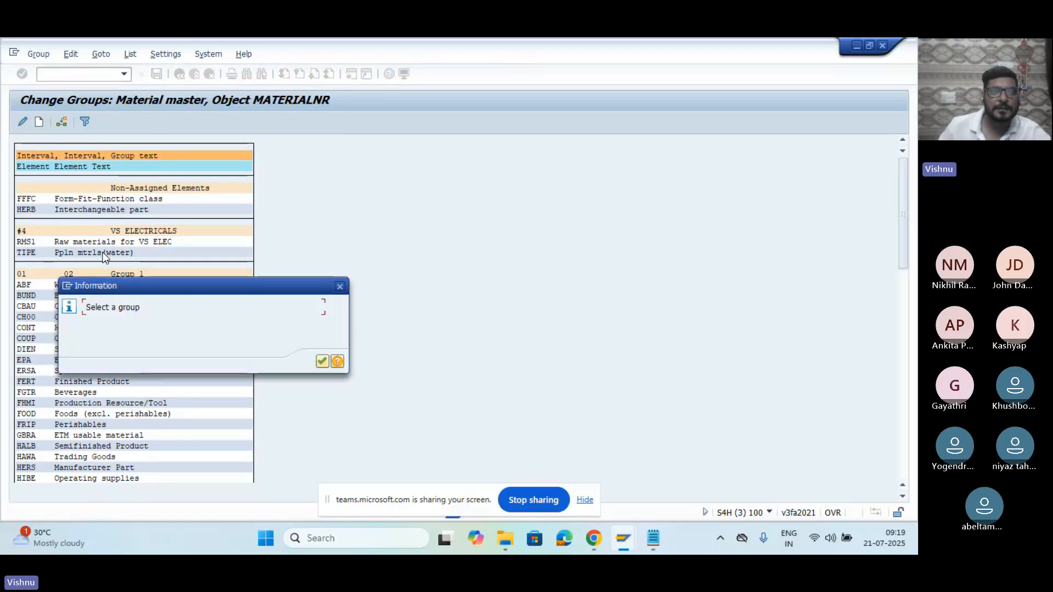
pyautogui.click(318, 287)
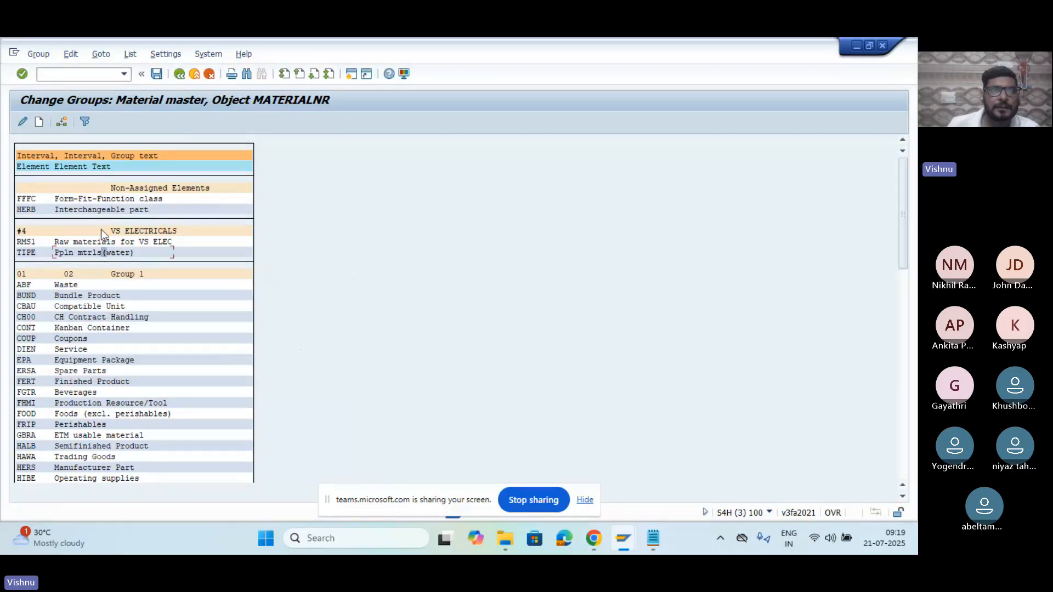
# Step: Look at the groups available for assigning TIPE, cancel the selection, and exit the number range transaction with /n
pyautogui.click(61, 123)
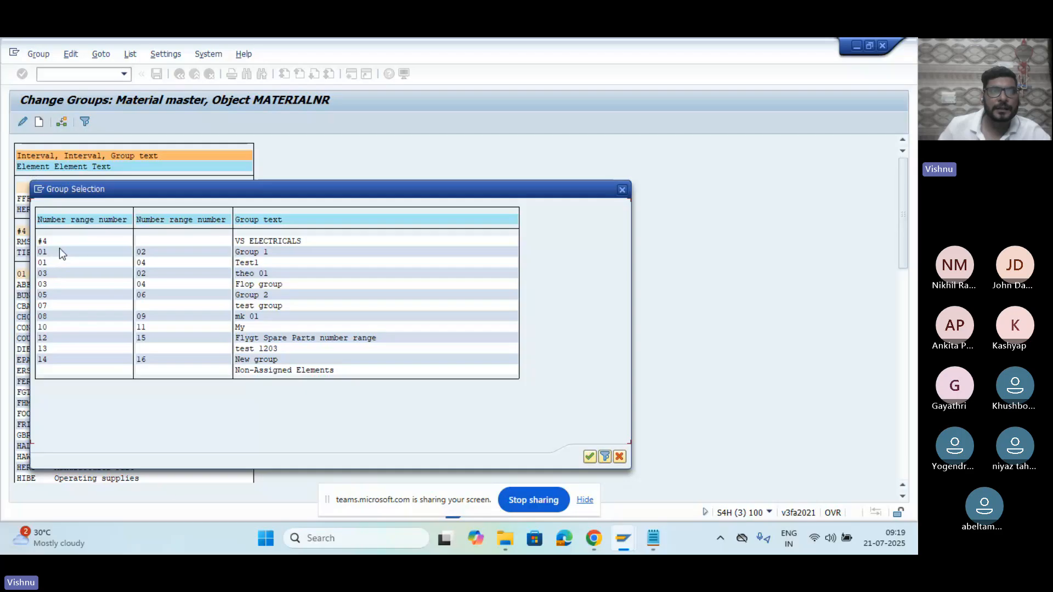
pyautogui.click(620, 457)
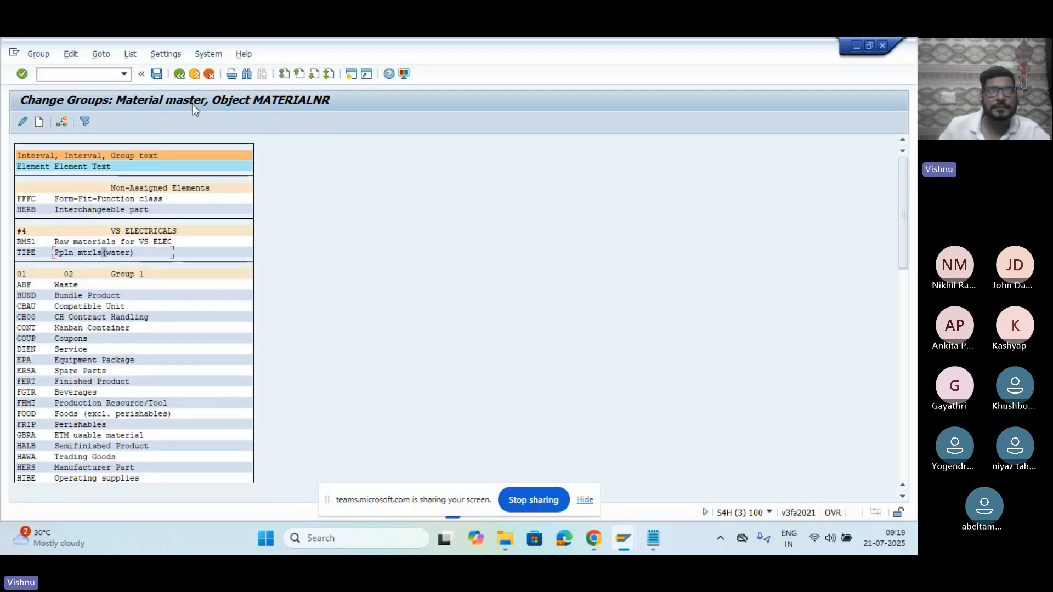
pyautogui.click(154, 77)
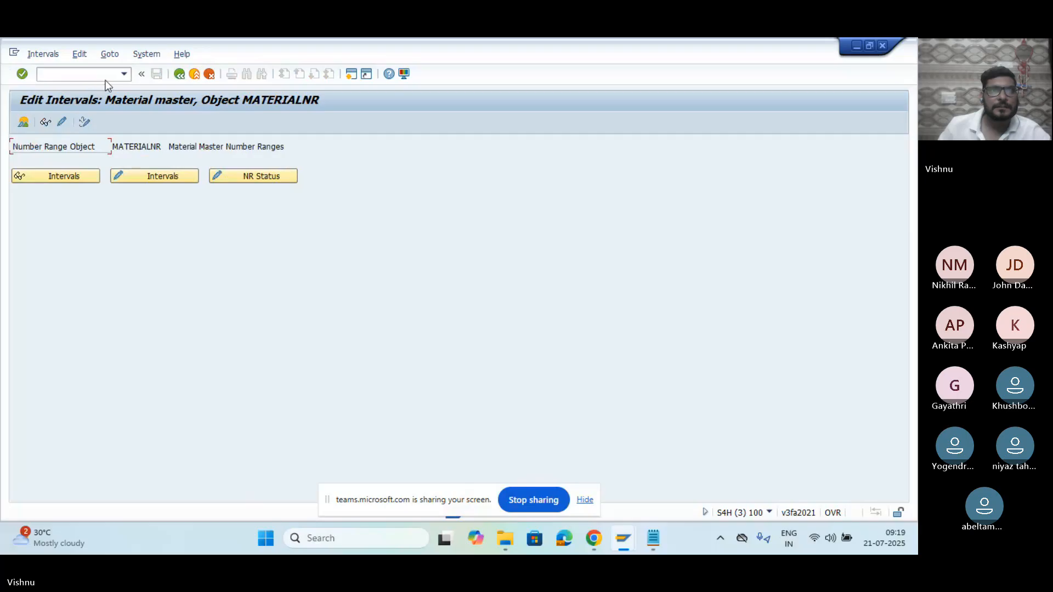
pyautogui.write('/n')
pyautogui.press('Return')
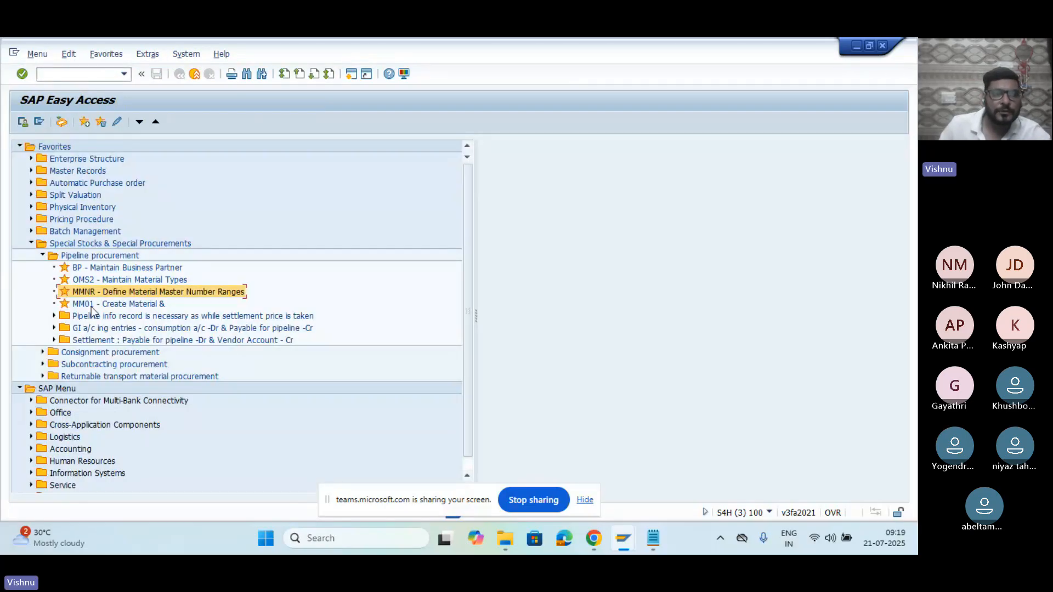
# Step: Start creating a material with MM01 and set the material type to TIPE Ppln mtrls(water)
pyautogui.click(91, 306)
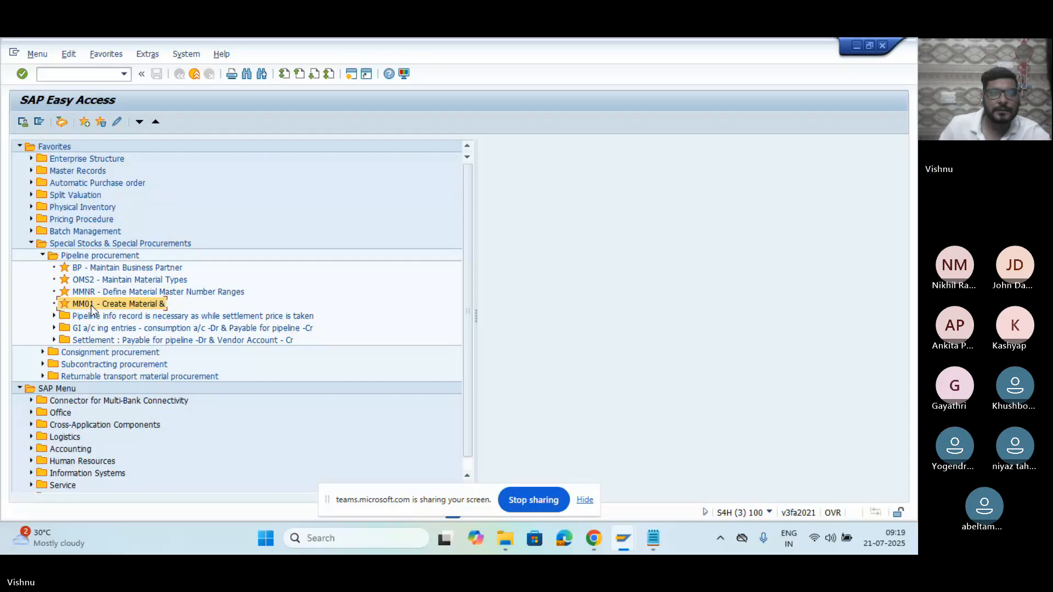
pyautogui.doubleClick(91, 305)
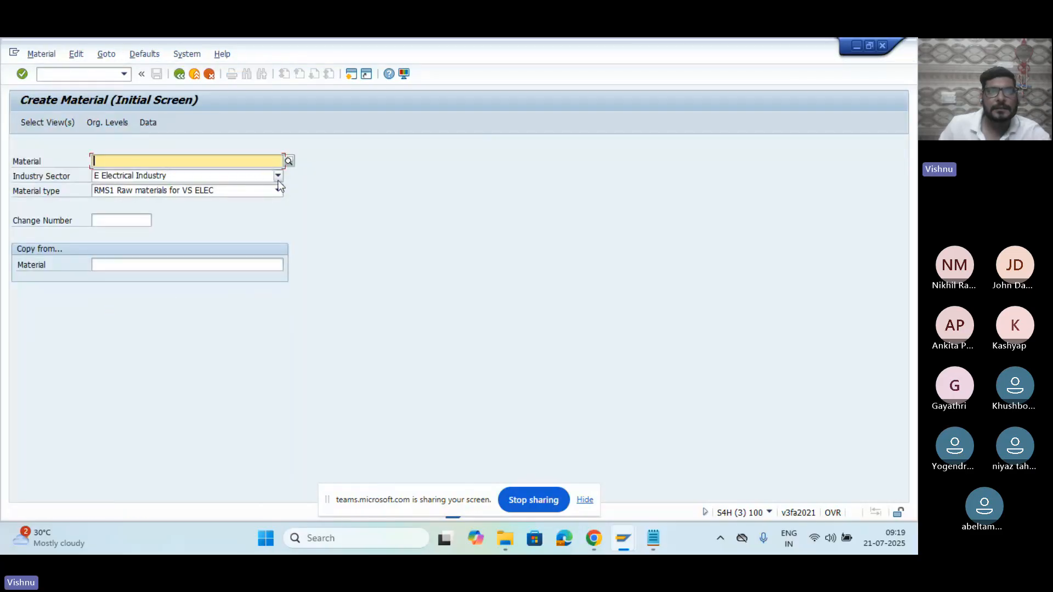
pyautogui.press('Return')
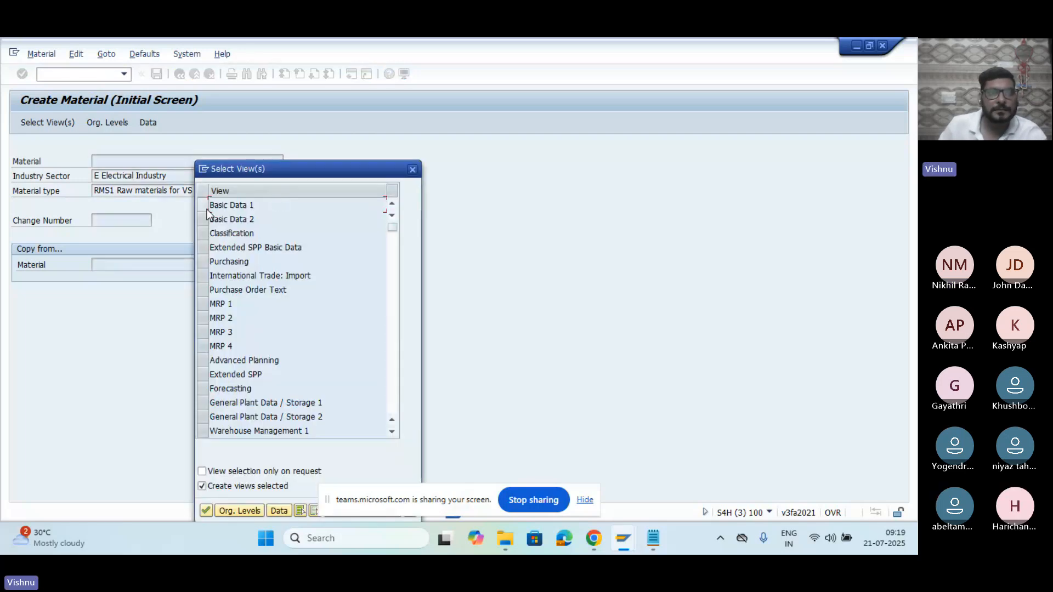
pyautogui.click(413, 169)
pyautogui.click(278, 190)
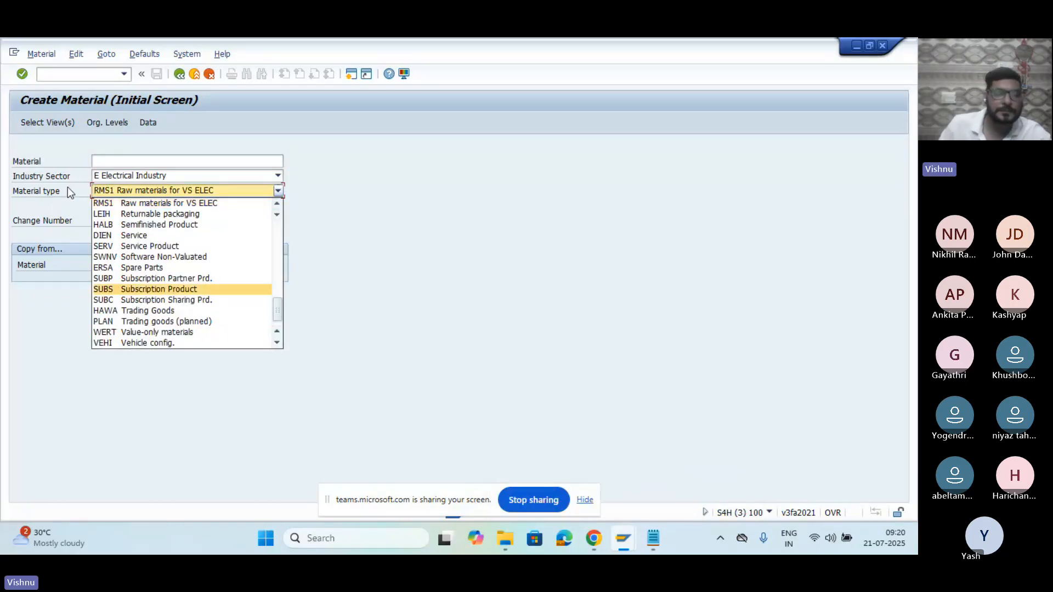
pyautogui.scroll(2, 68, 187)
pyautogui.press('Return')
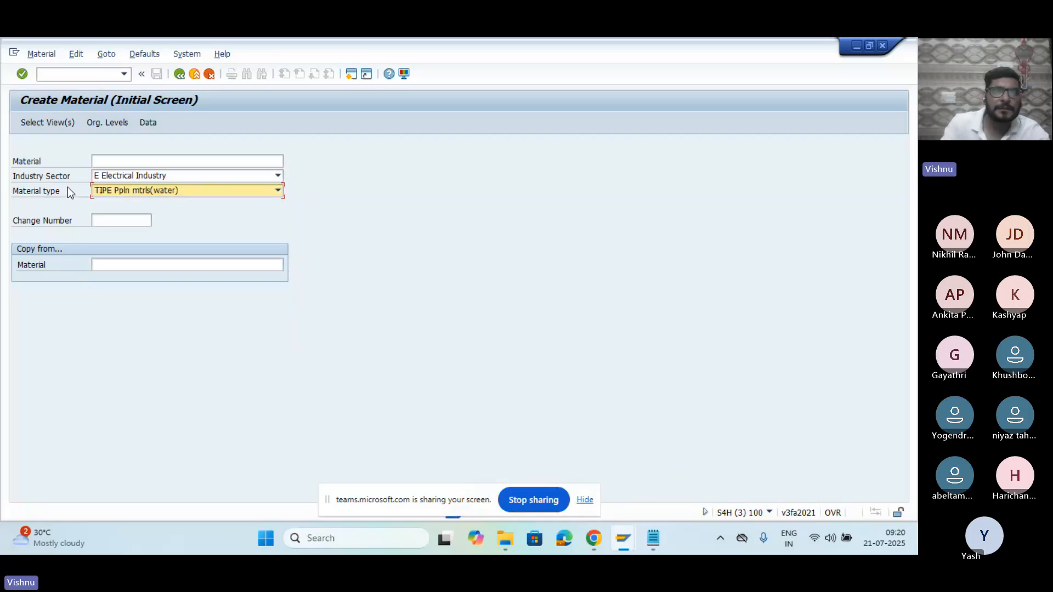
# Step: Select the Basic Data 1, Purchasing and Accounting 1 views and choose plant VS12 as the organizational level
pyautogui.press('Return')
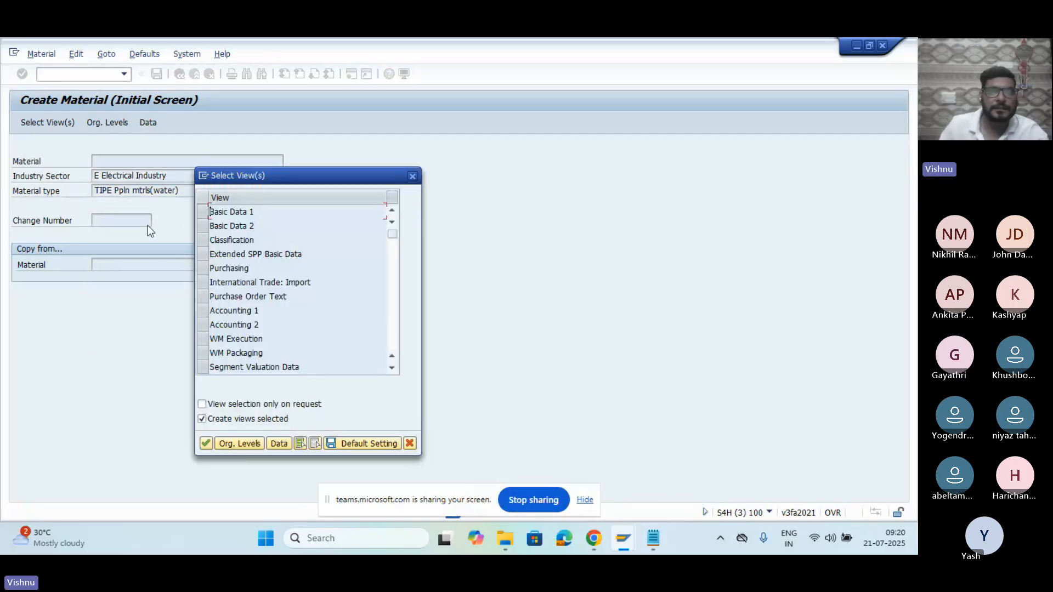
pyautogui.click(204, 212)
pyautogui.click(199, 268)
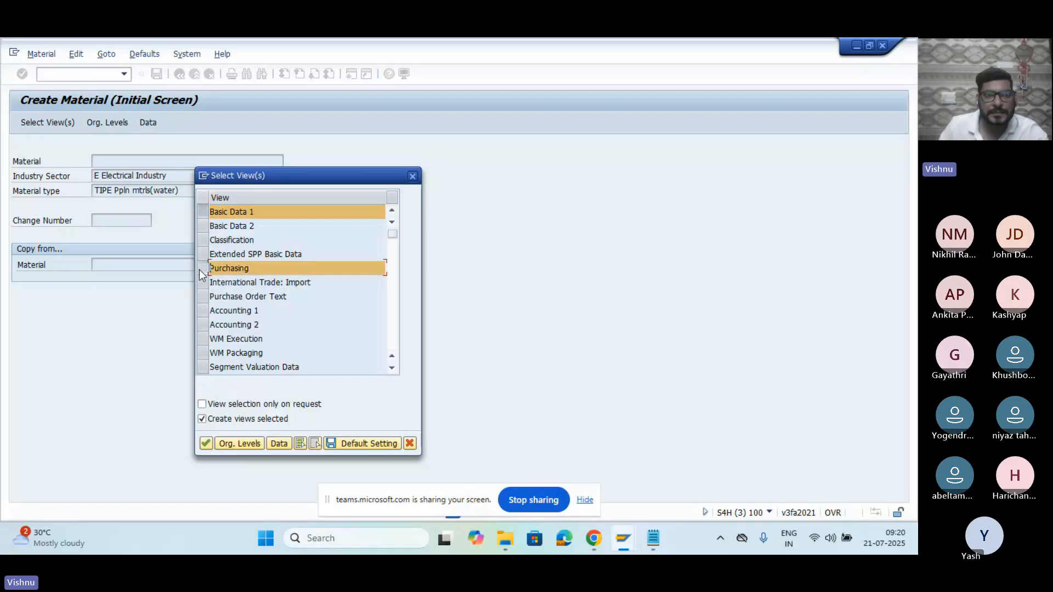
pyautogui.click(201, 311)
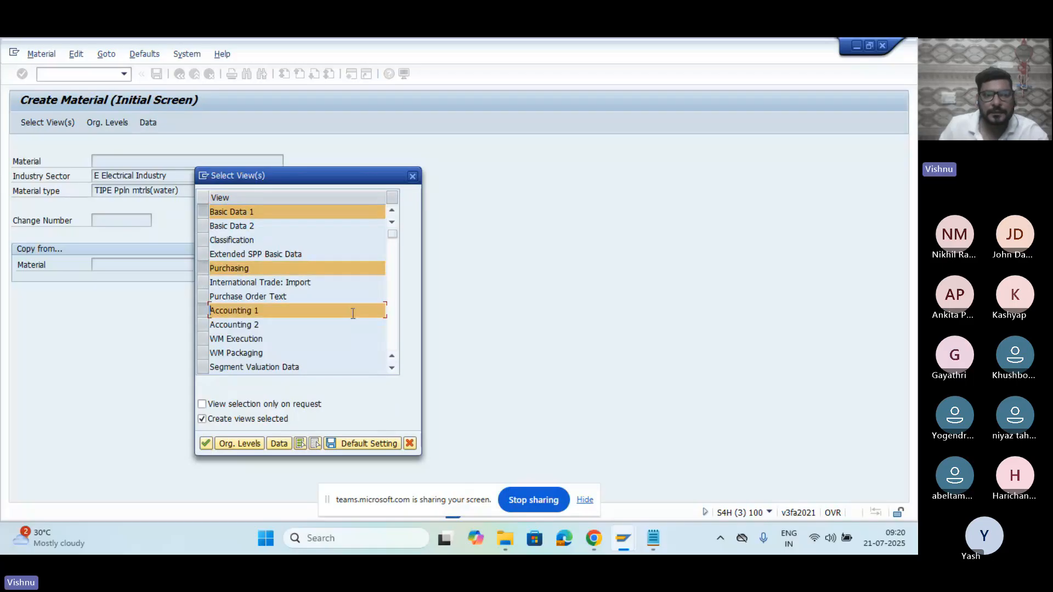
pyautogui.click(392, 331)
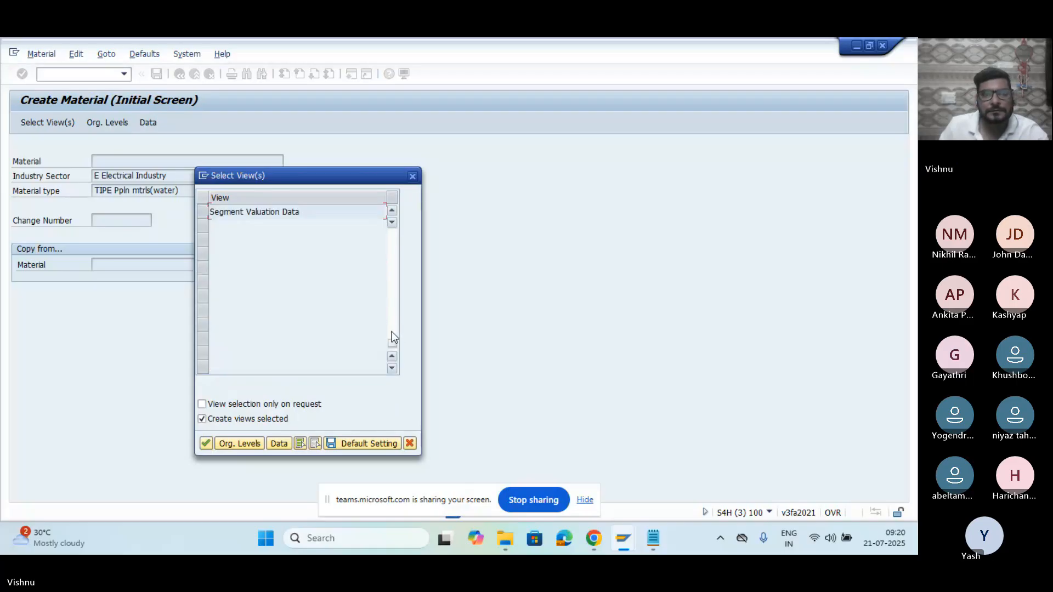
pyautogui.click(205, 443)
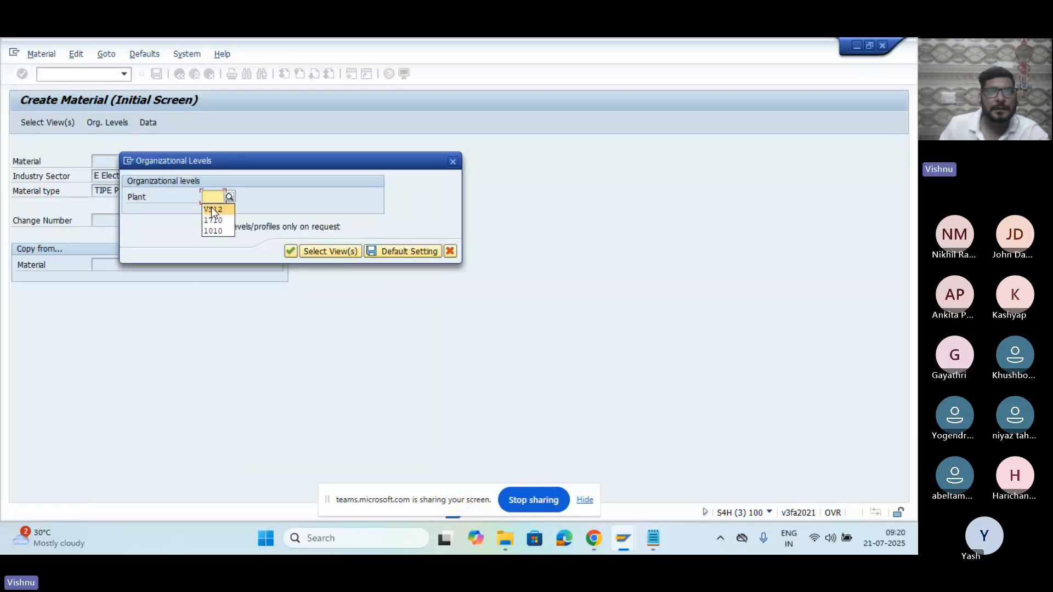
pyautogui.press('Return')
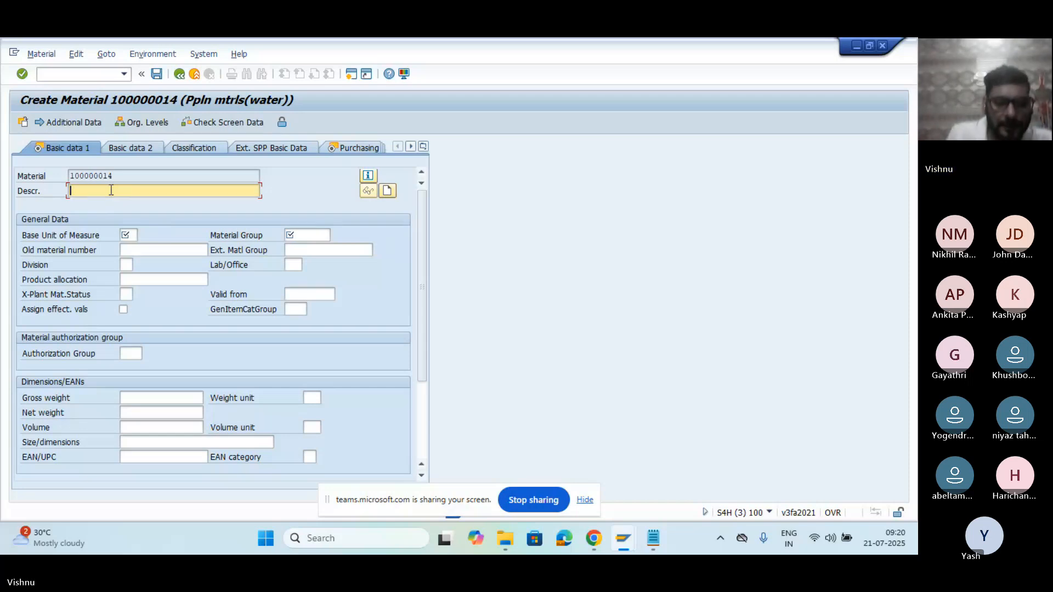
# Step: Enter RO WATER2 as the material description and pc as the base unit of measure
pyautogui.write('O WAT')
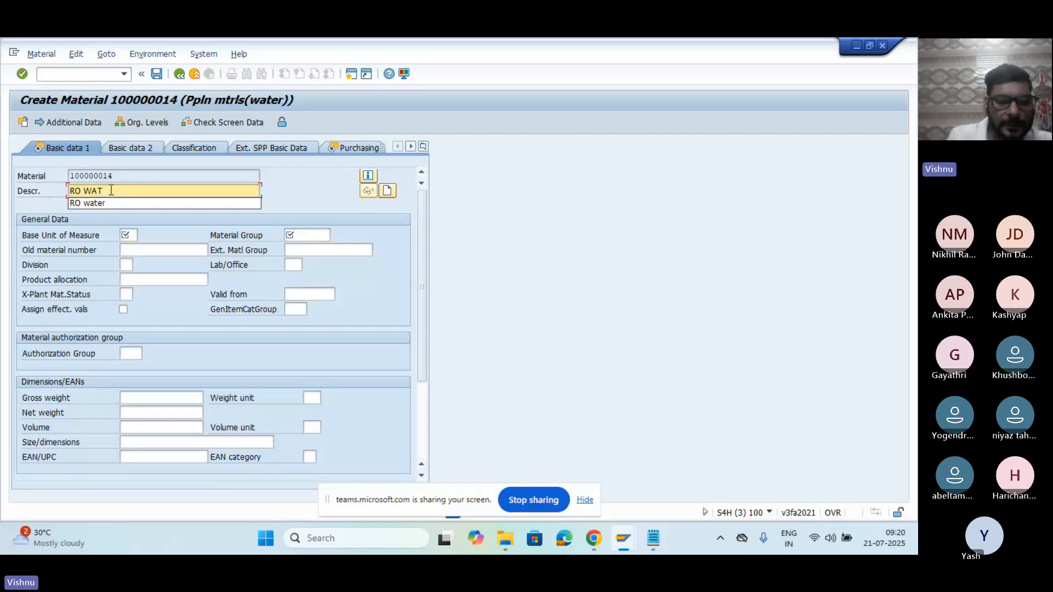
pyautogui.write('ER2')
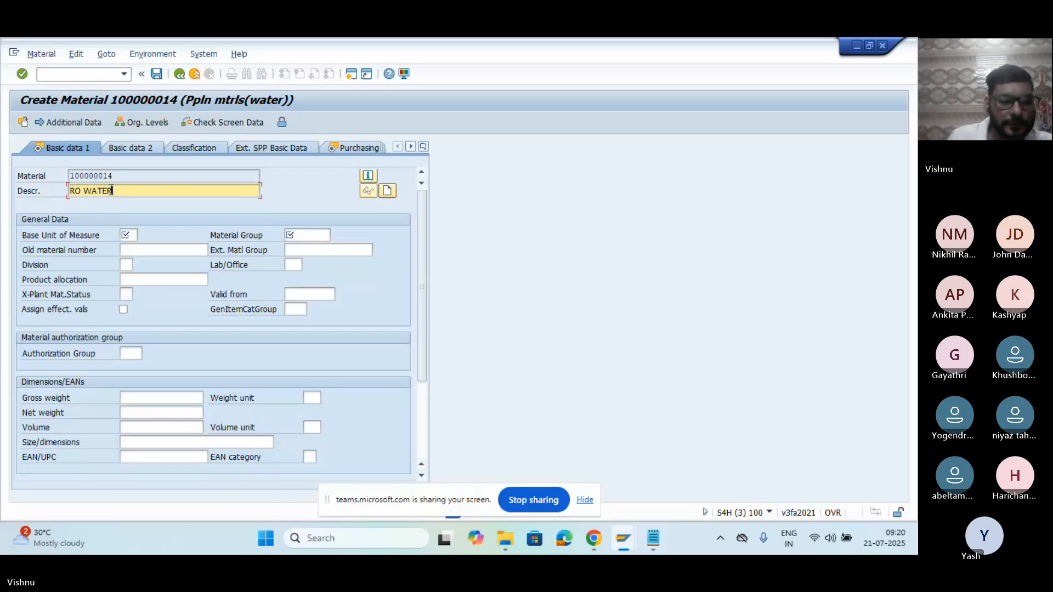
pyautogui.click(127, 234)
pyautogui.write('pc')
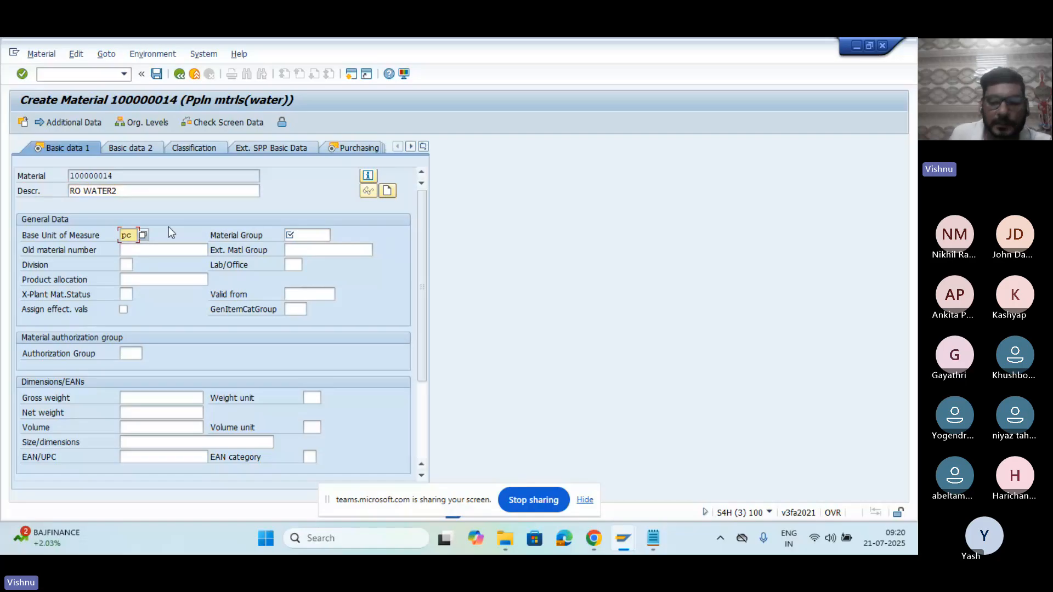
# Step: Change the base unit of measure to L, set the material group to ZROH, and continue to the Purchasing view
pyautogui.press('BackSpace')
pyautogui.press('BackSpace')
pyautogui.write('L')
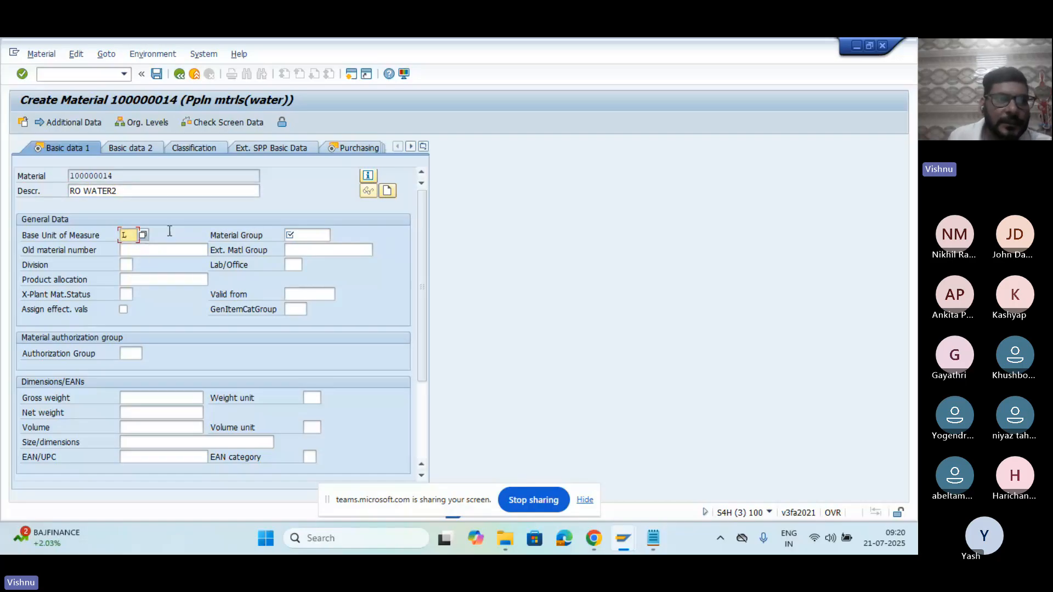
pyautogui.click(315, 235)
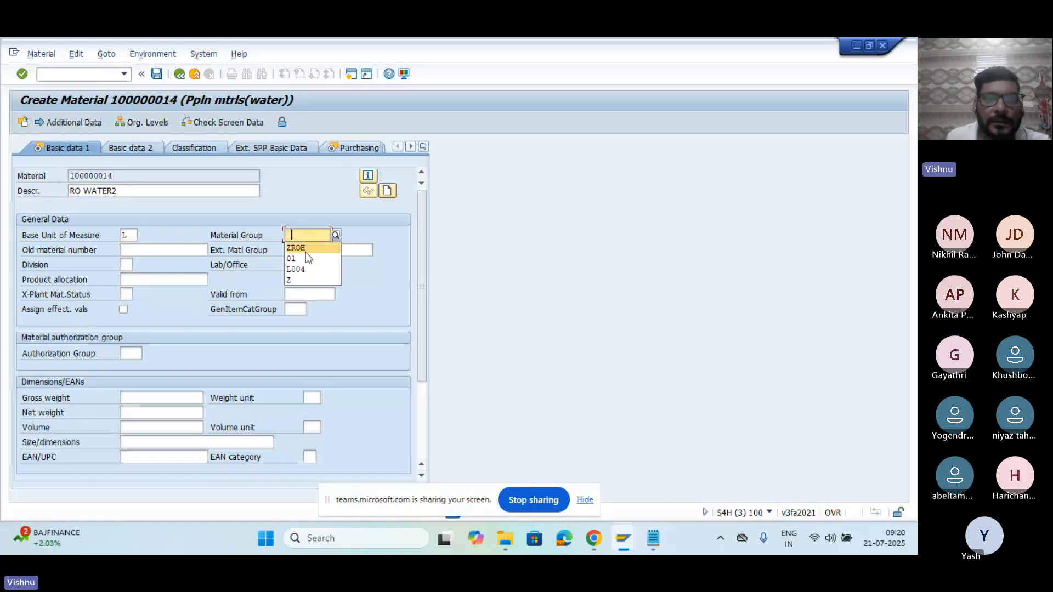
pyautogui.click(305, 252)
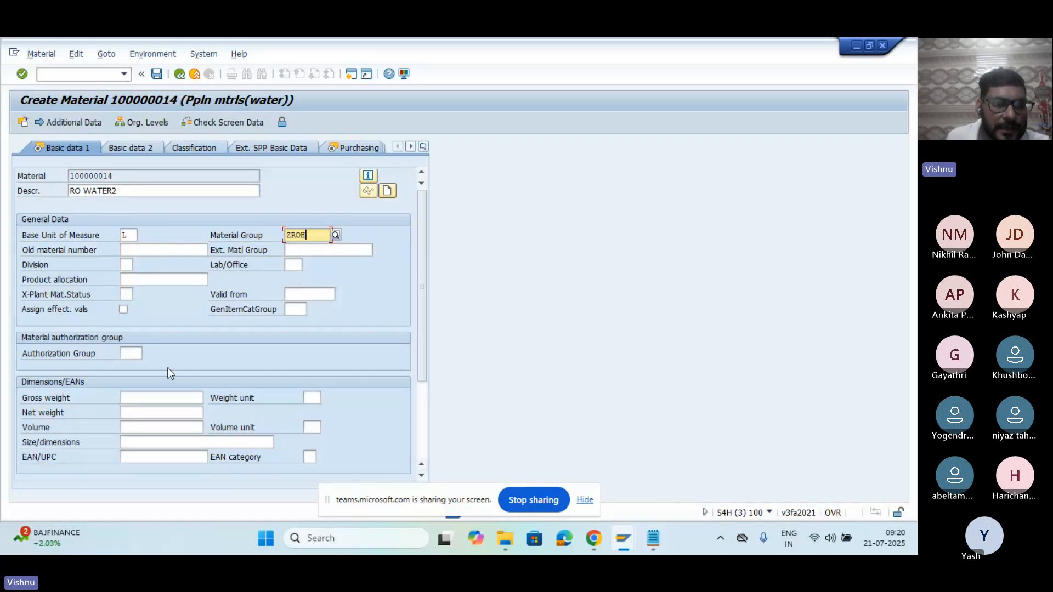
pyautogui.click(332, 359)
pyautogui.press('Return')
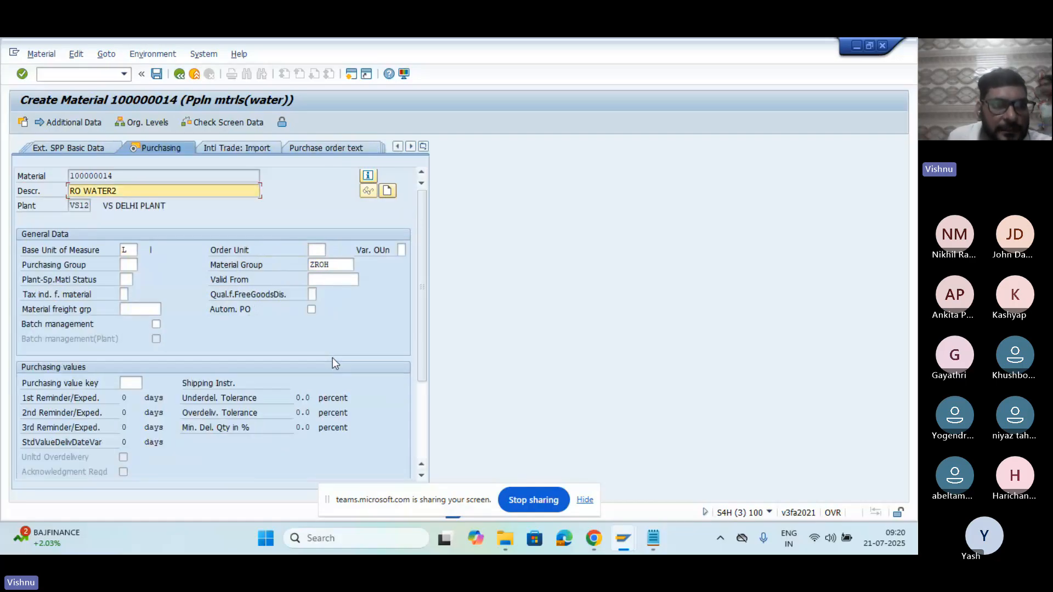
# Step: Set the purchasing group to VS1 and the purchasing value key to 1, and continue to the Accounting 1 view
pyautogui.click(129, 265)
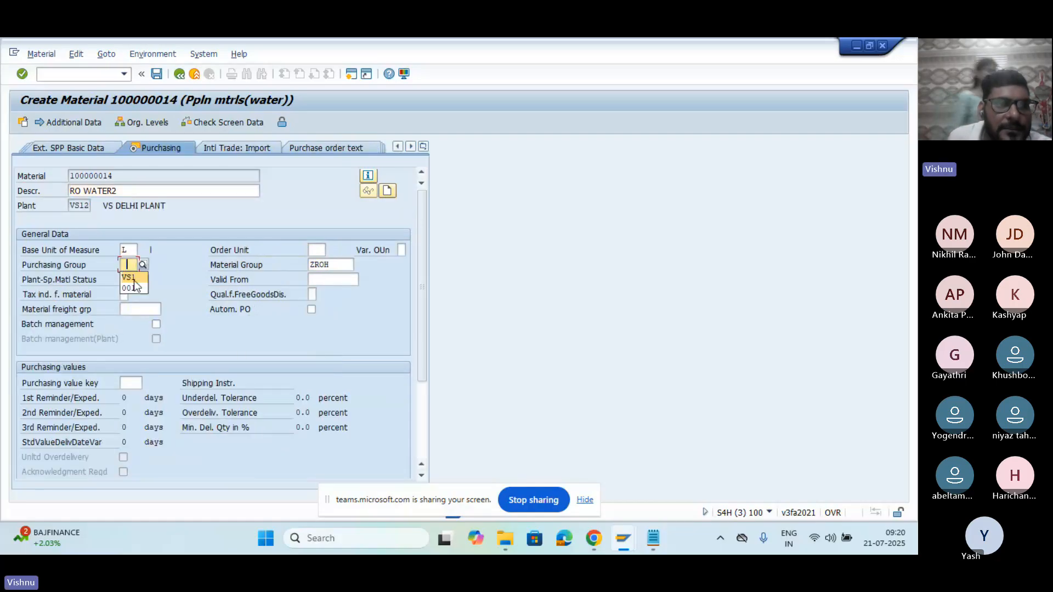
pyautogui.click(135, 278)
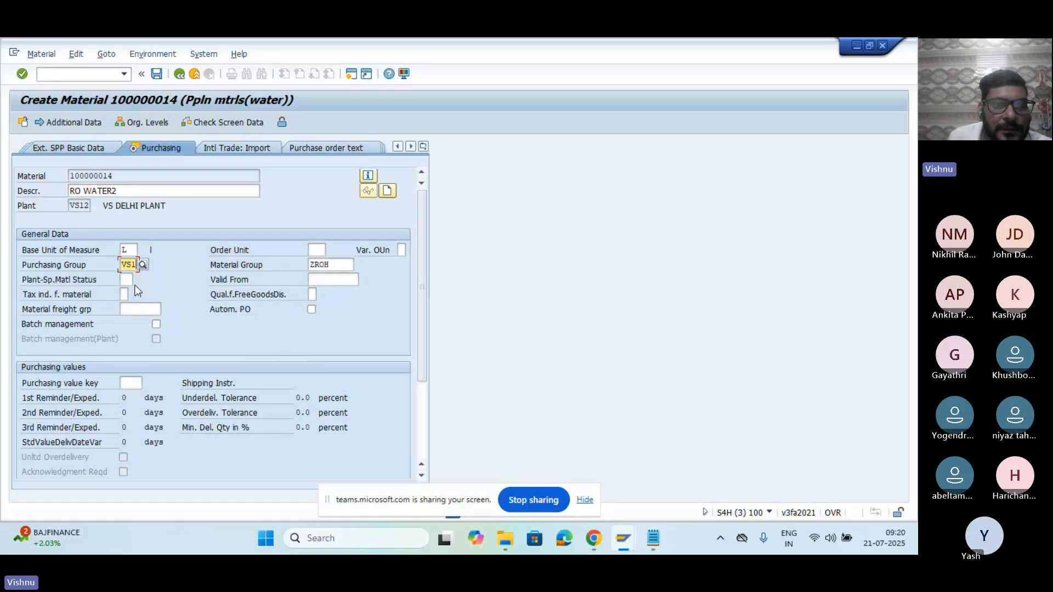
pyautogui.click(130, 383)
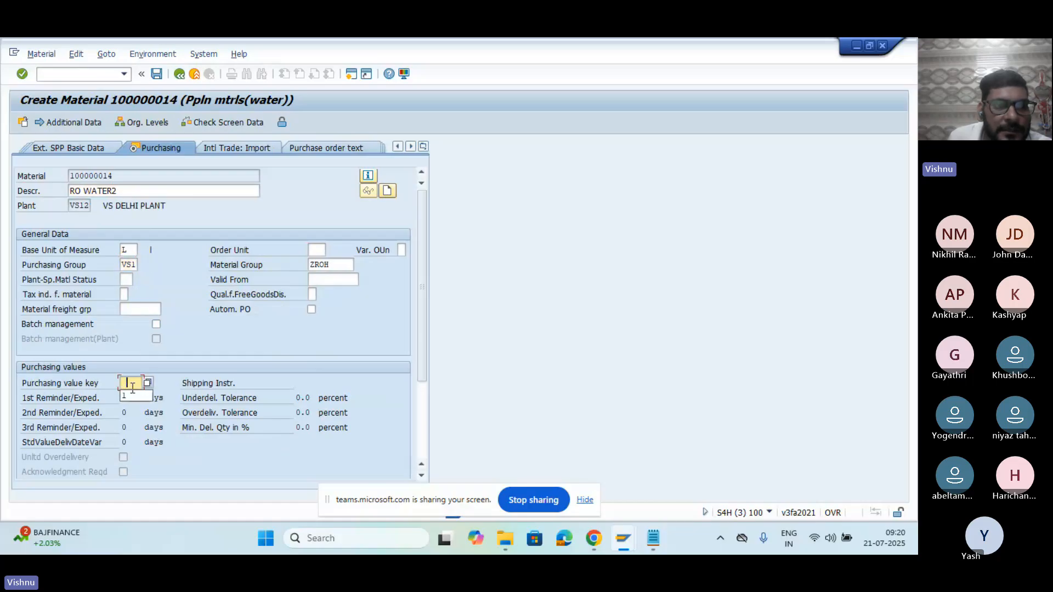
pyautogui.write('1')
pyautogui.press('Return')
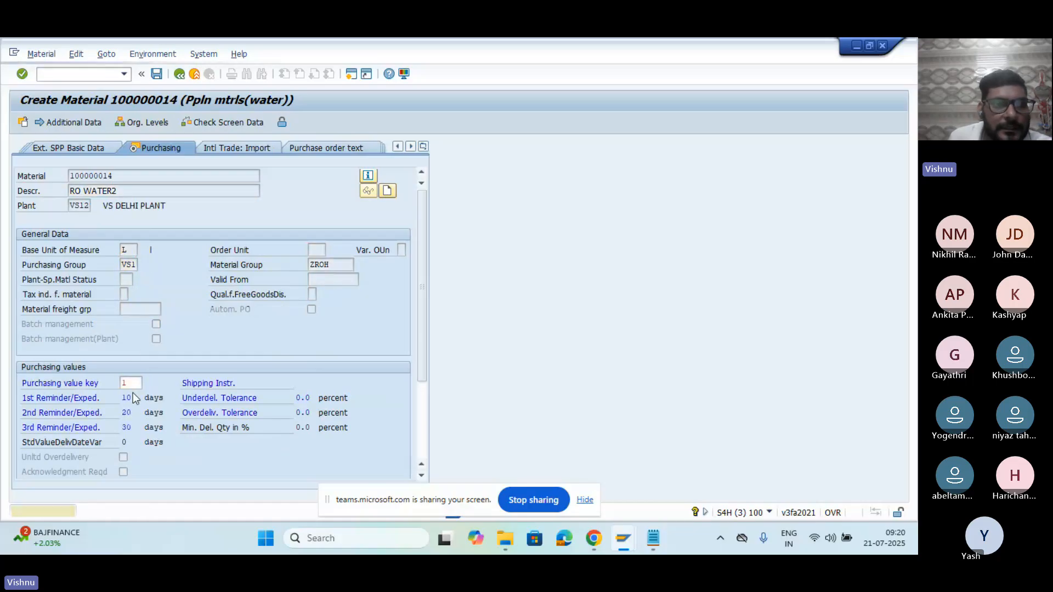
pyautogui.press('Return')
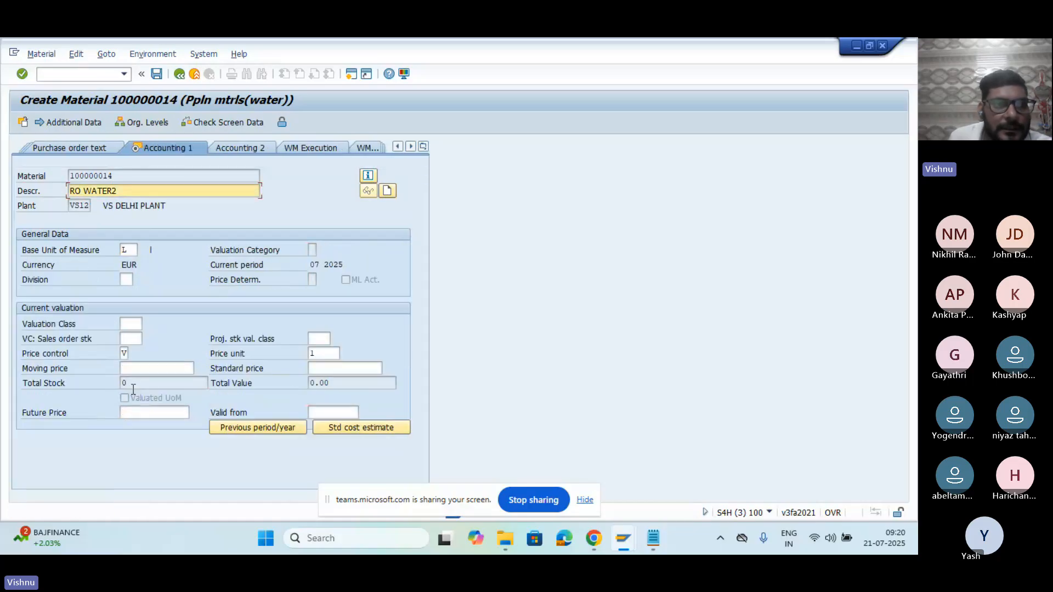
# Step: Enter 3000 as the valuation class
pyautogui.click(126, 324)
pyautogui.click(131, 337)
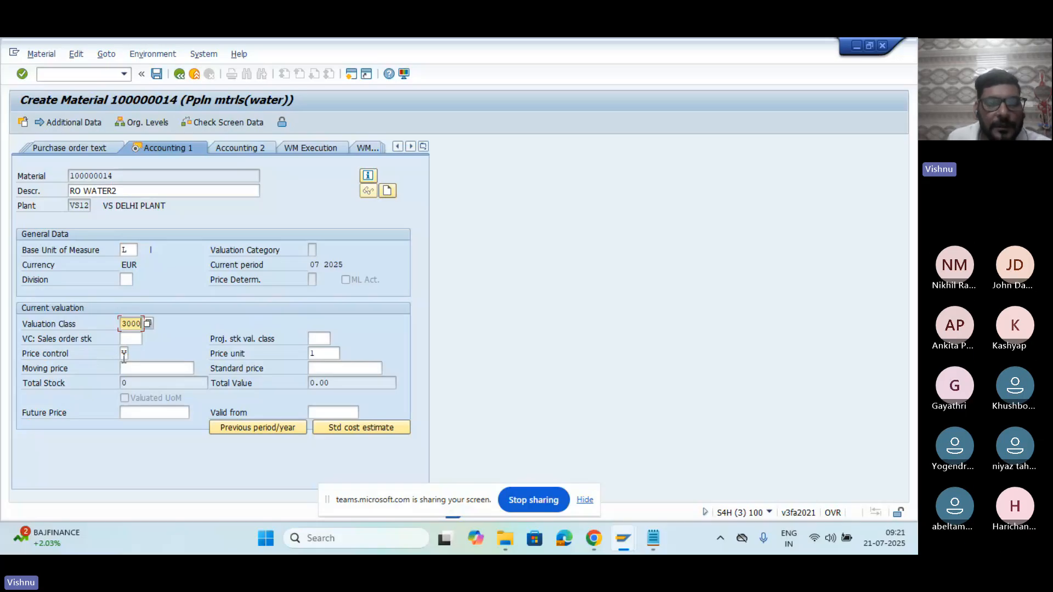
# Step: Switch to Notepad, review the note on price control V versus S, and return to the SAP material
pyautogui.hotkey('alt', 'Tab')
pyautogui.click(37, 317)
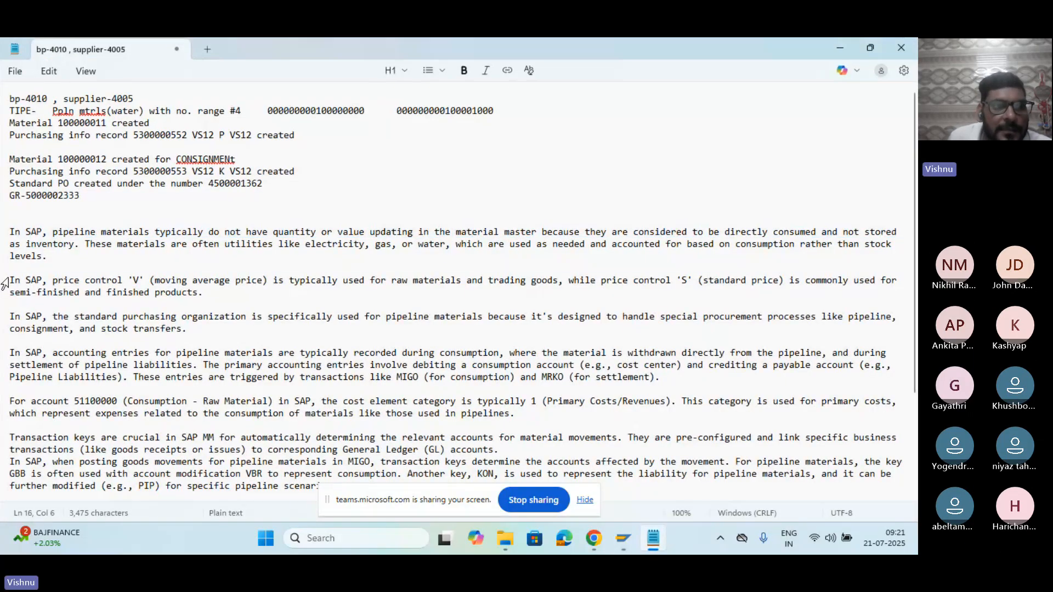
pyautogui.click(5, 284)
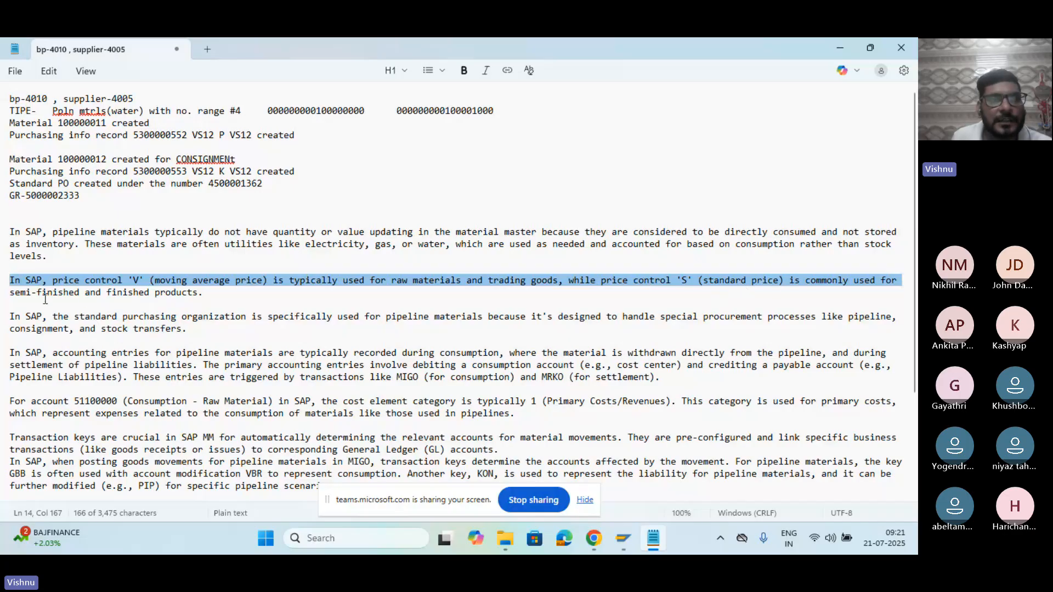
pyautogui.moveTo(209, 293); pyautogui.dragTo(96, 295)
pyautogui.click(69, 281)
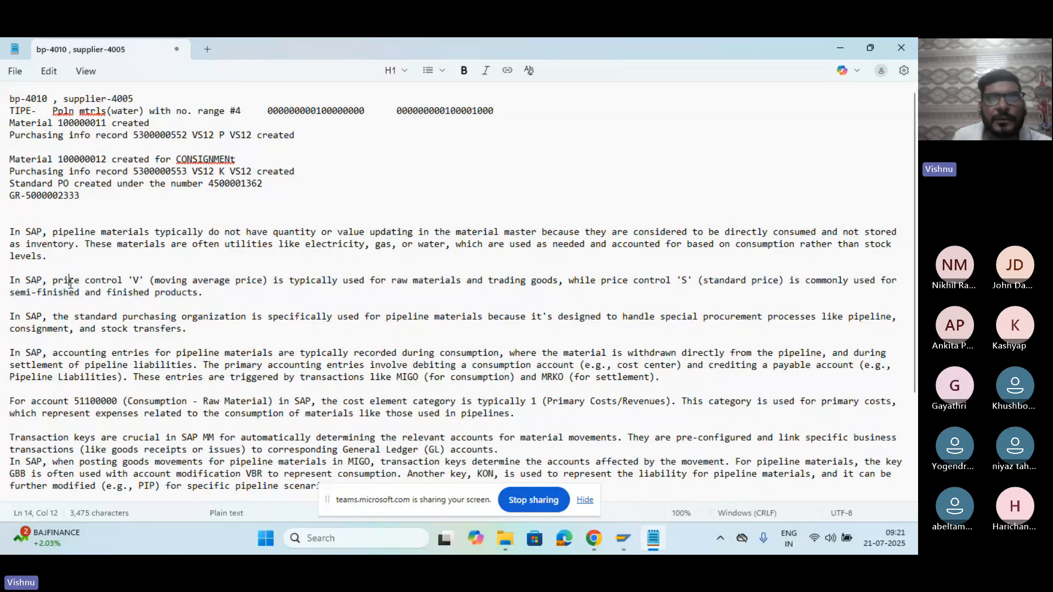
pyautogui.click(840, 39)
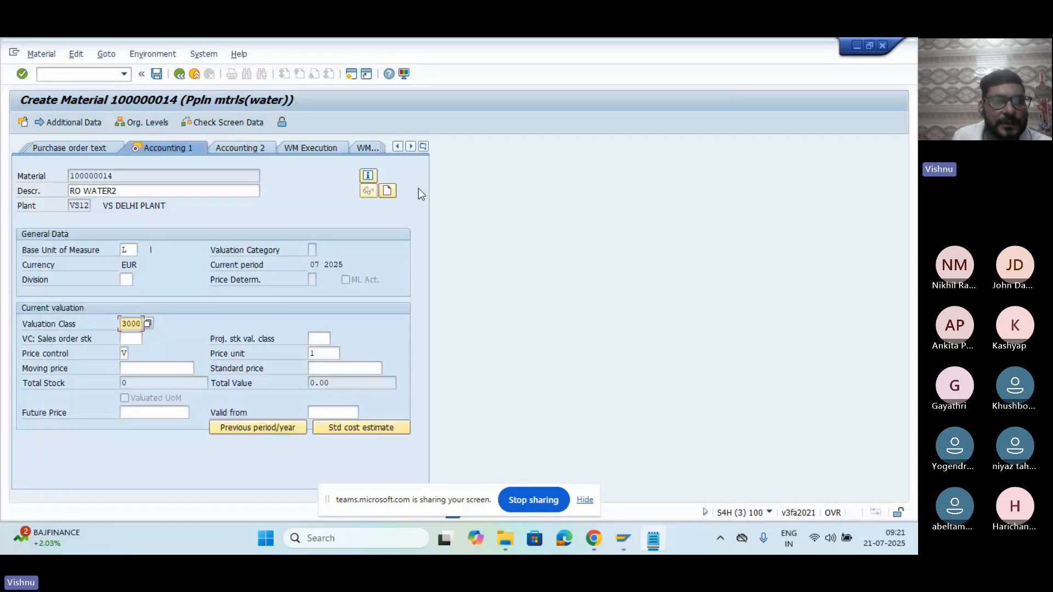
# Step: Set the moving price to 100 and save the RO WATER2 material
pyautogui.click(134, 368)
pyautogui.write('100')
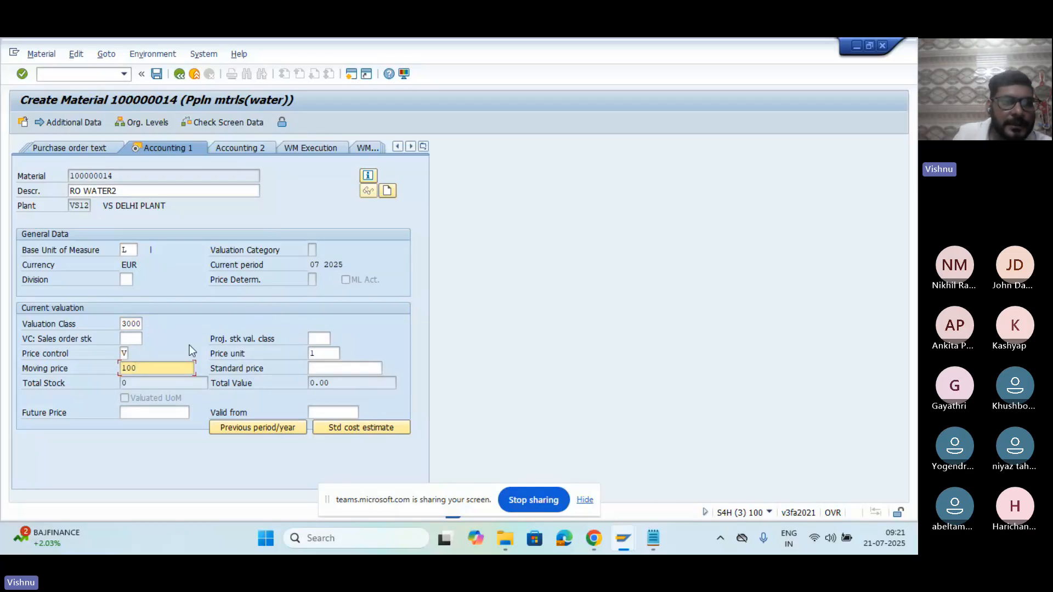
pyautogui.press('Return')
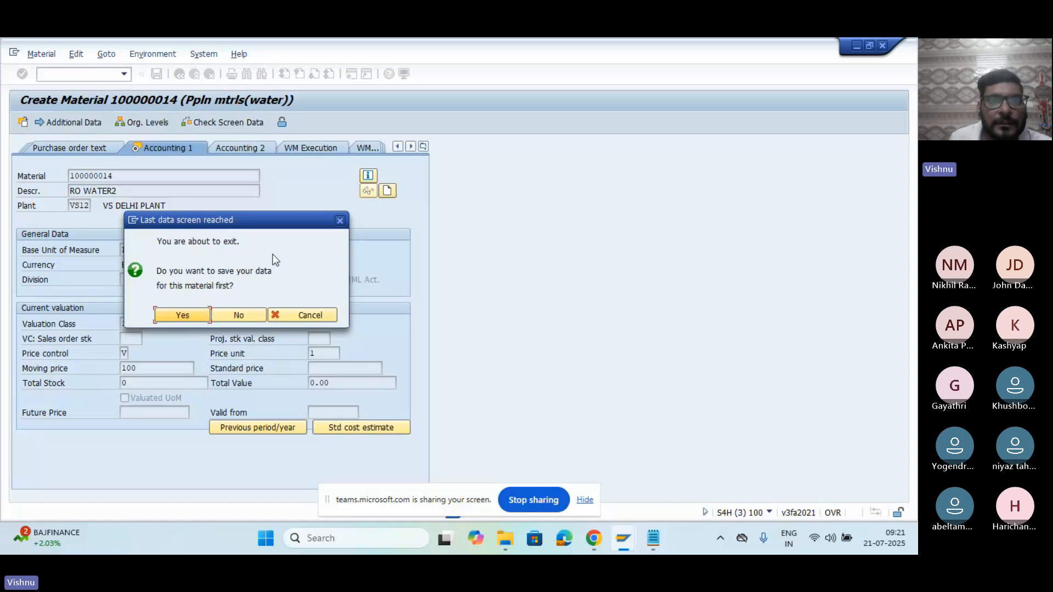
pyautogui.click(169, 315)
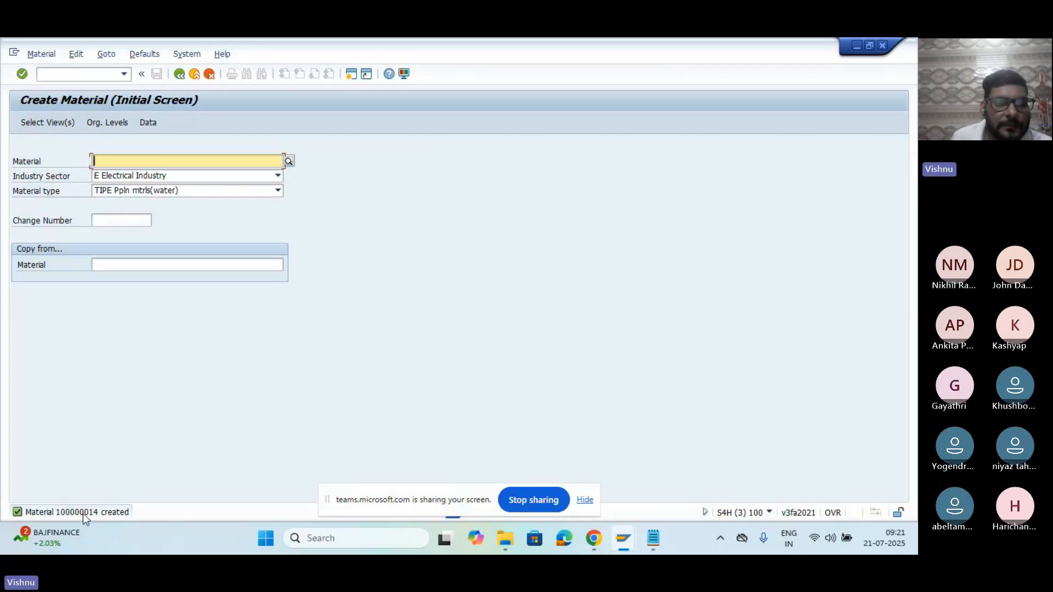
# Step: Copy the material creation message into the Notepad notes after the CONSIGNMENt line, separated by ",,,,", and close the message details
pyautogui.click(84, 513)
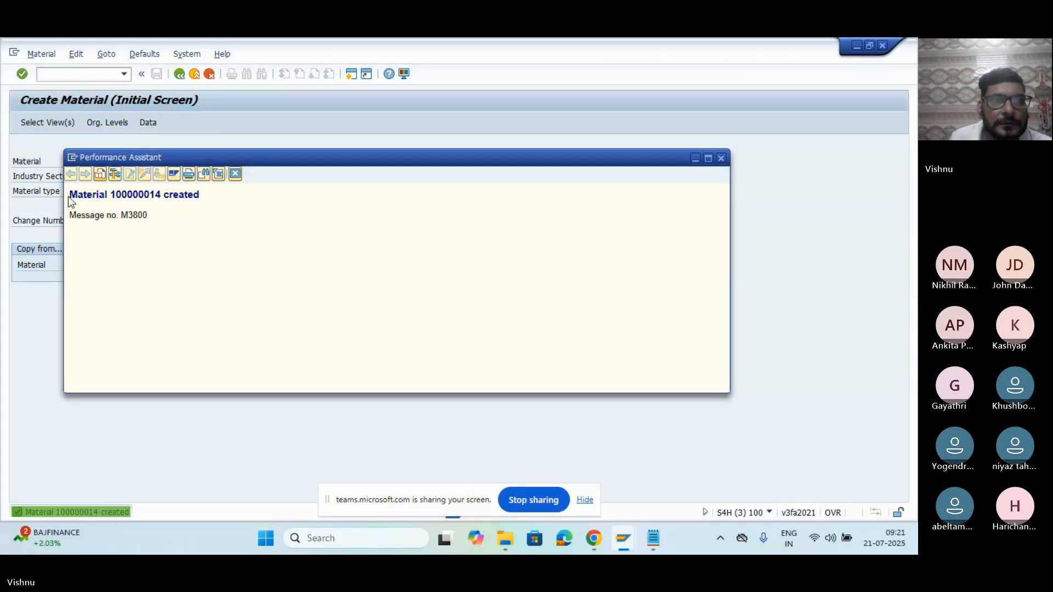
pyautogui.moveTo(68, 196); pyautogui.dragTo(242, 197)
pyautogui.hotkey('ctrl', 'c')
pyautogui.click(653, 539)
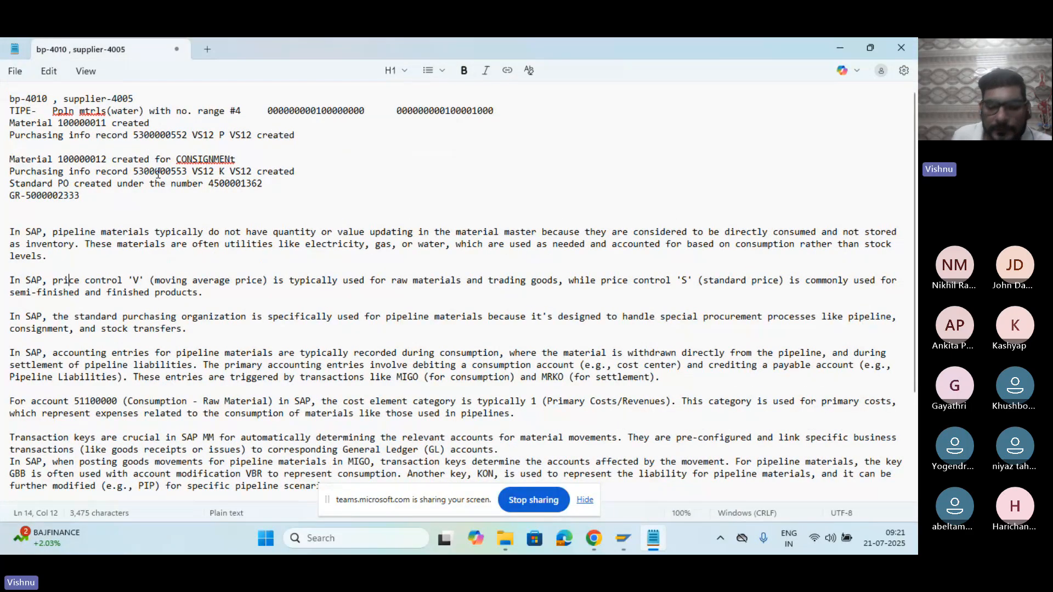
pyautogui.click(249, 159)
pyautogui.write(',,,,')
pyautogui.hotkey('ctrl', 'v')
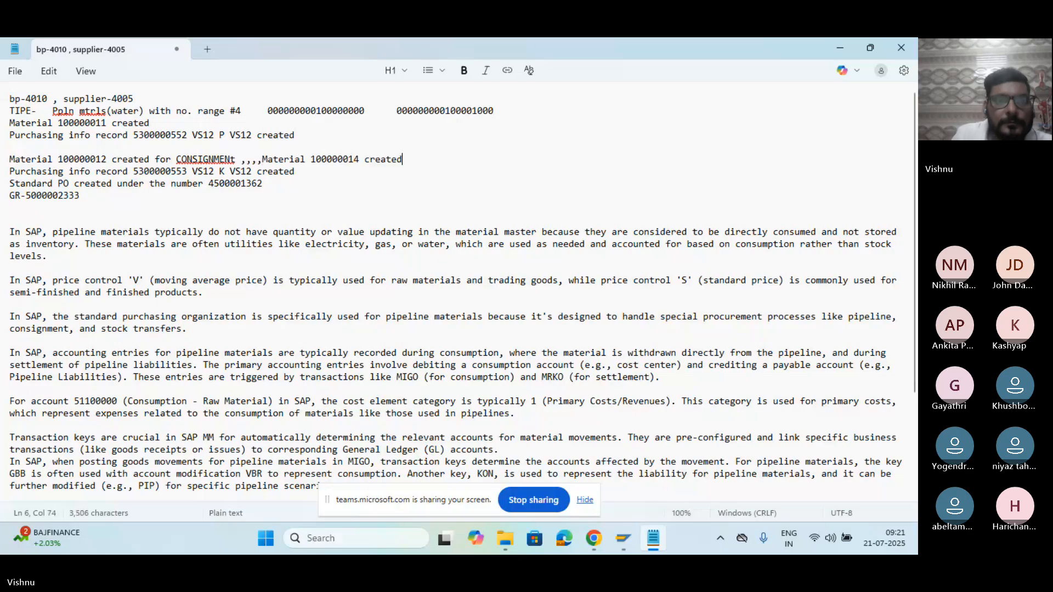
pyautogui.click(839, 48)
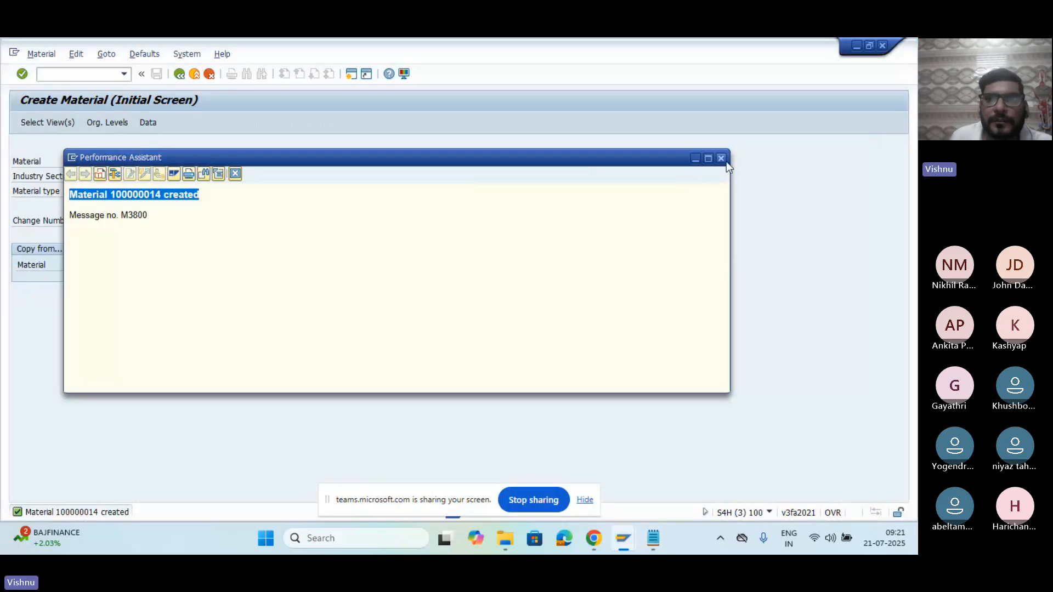
pyautogui.click(724, 161)
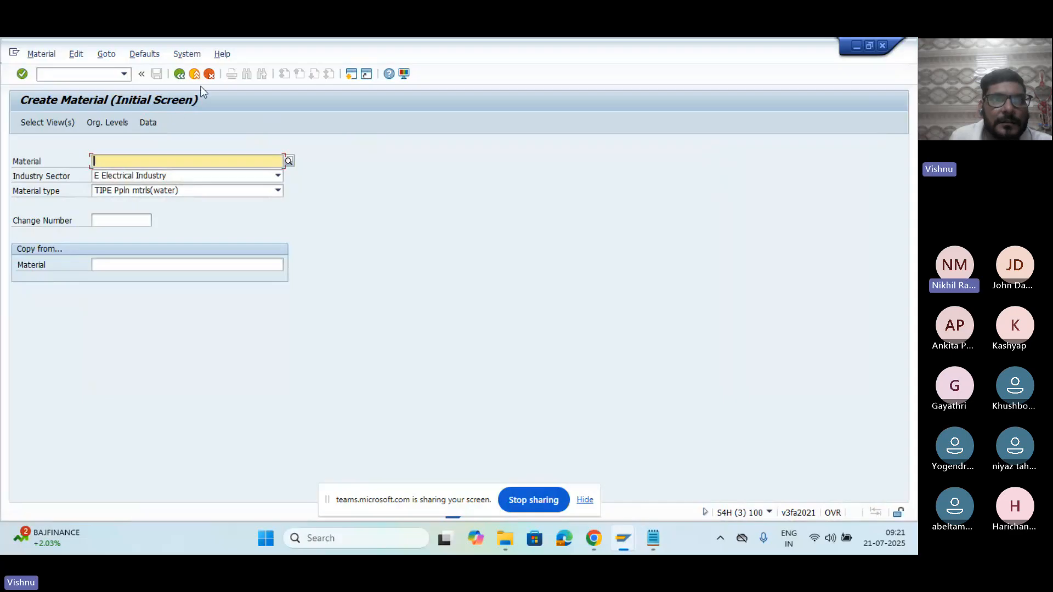
# Step: Leave material creation and start an ME11 info record with the Pipeline category for supplier 4005 and material 100000014
pyautogui.click(209, 73)
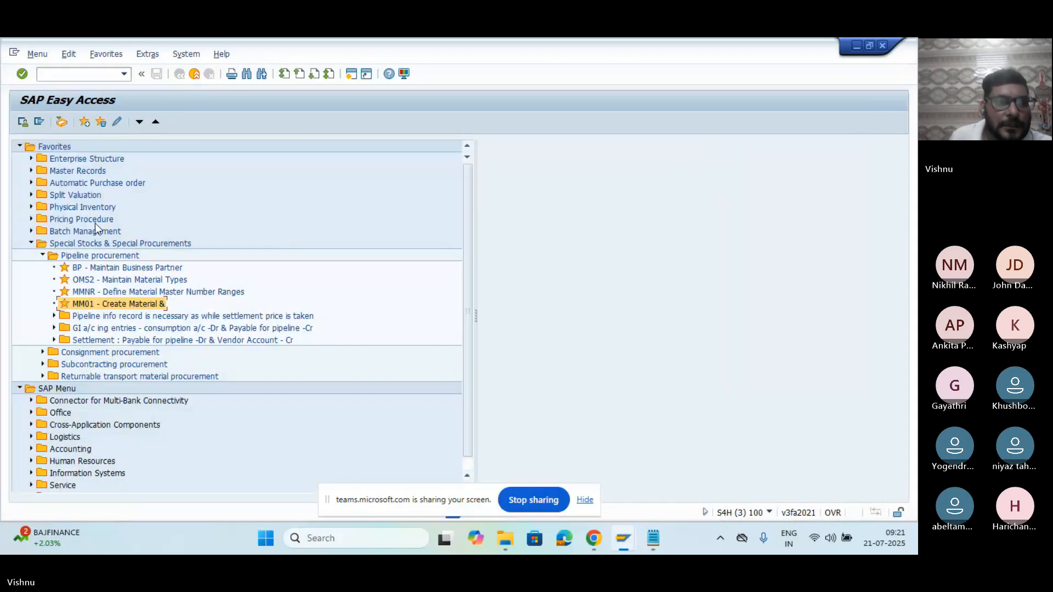
pyautogui.click(54, 316)
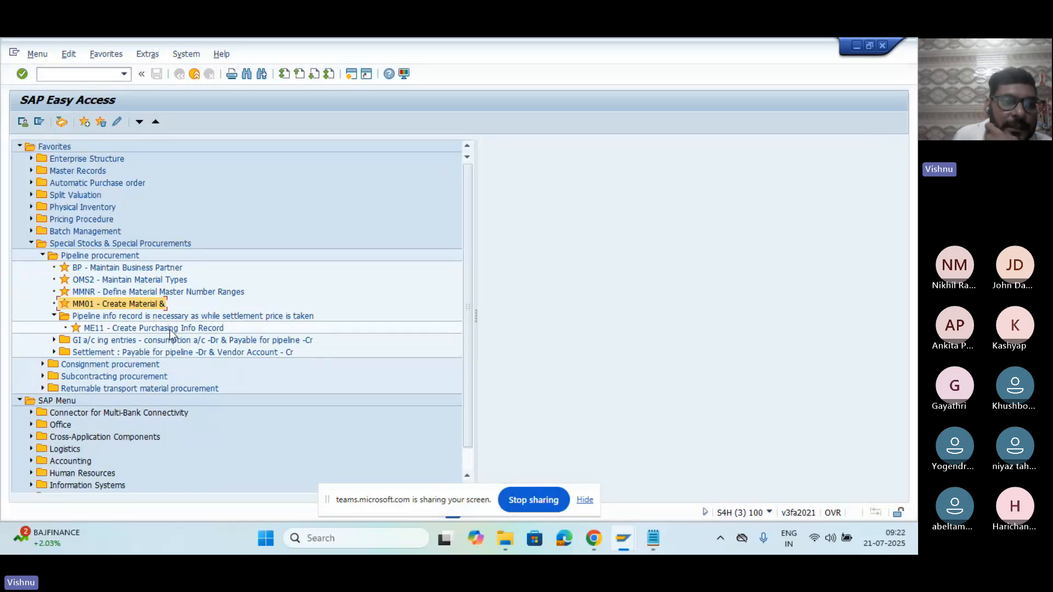
pyautogui.doubleClick(138, 328)
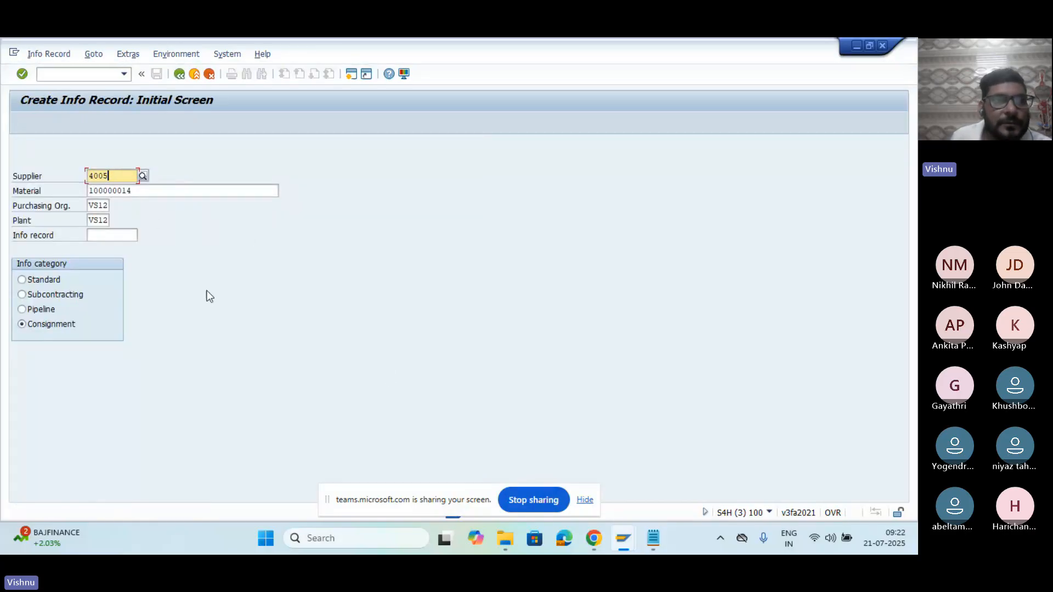
pyautogui.click(146, 191)
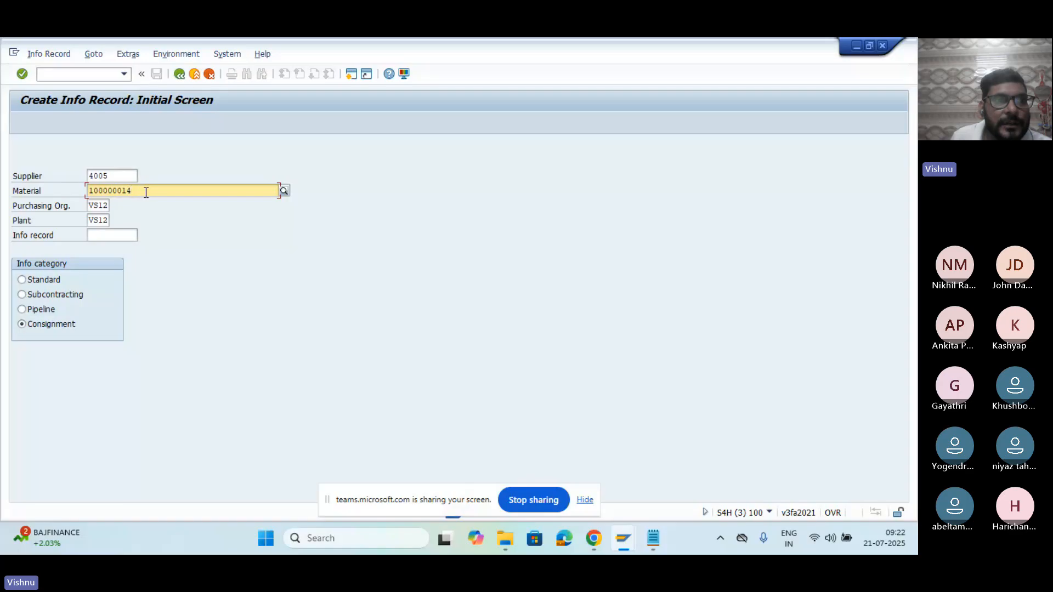
pyautogui.click(39, 310)
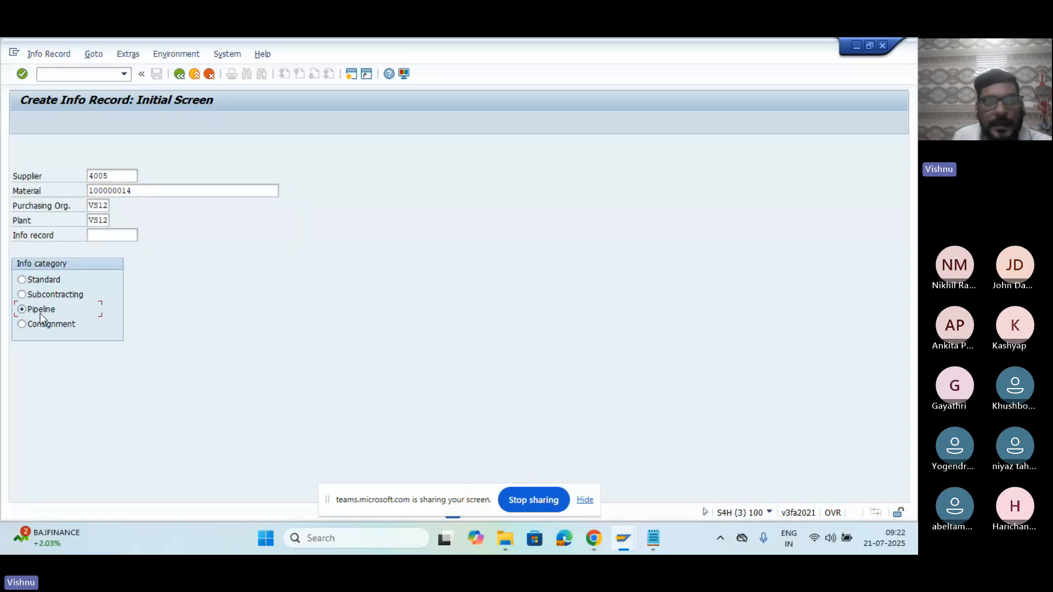
pyautogui.press('Return')
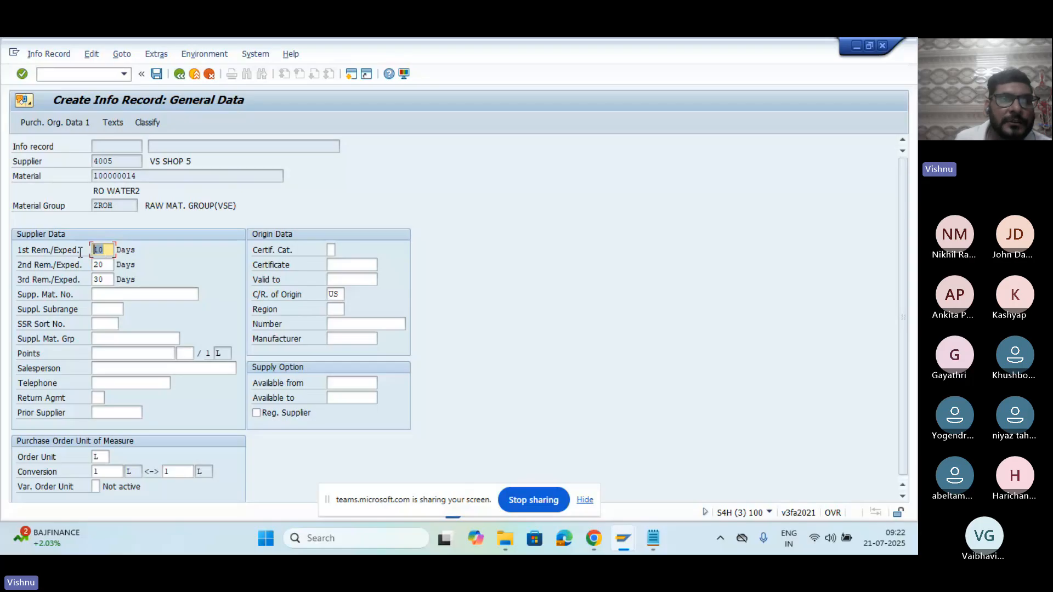
# Step: Accept the general data and set a planned delivery time of 2 days, a standard quantity of 100 L and unlimited overdelivery
pyautogui.click(112, 264)
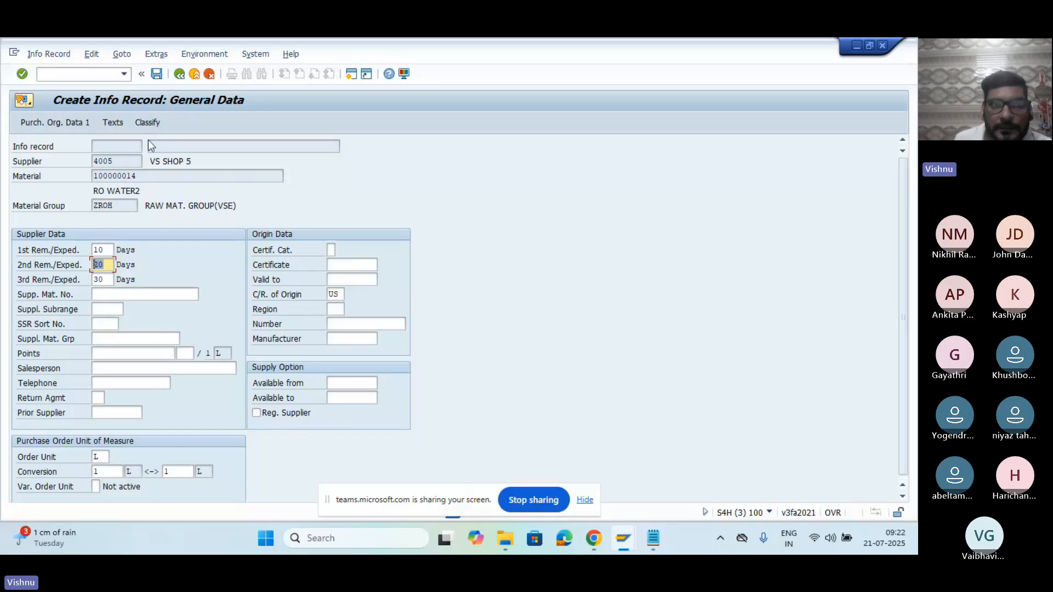
pyautogui.click(159, 80)
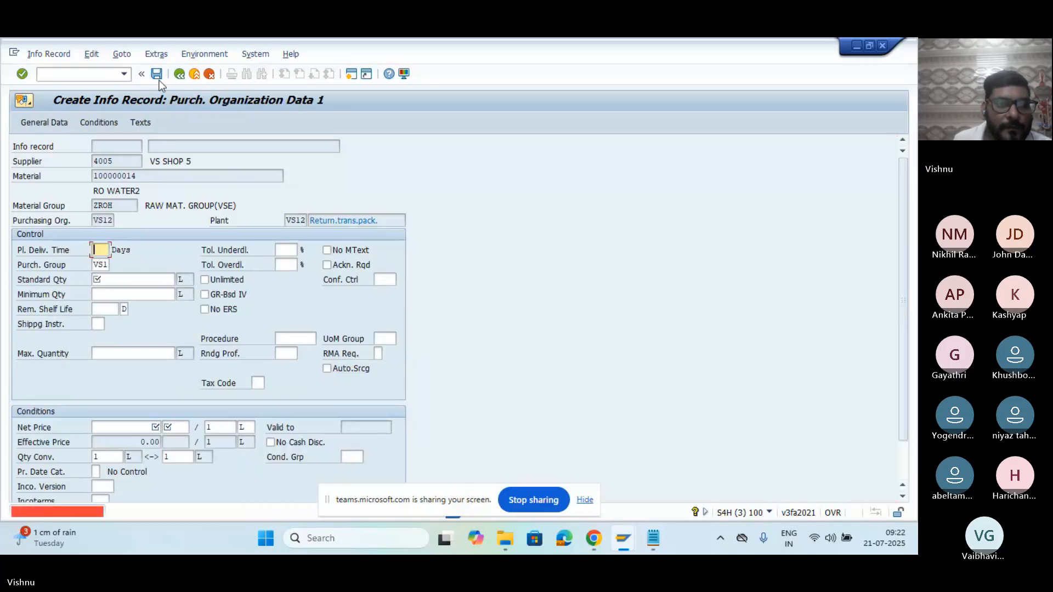
pyautogui.click(121, 278)
pyautogui.write('100')
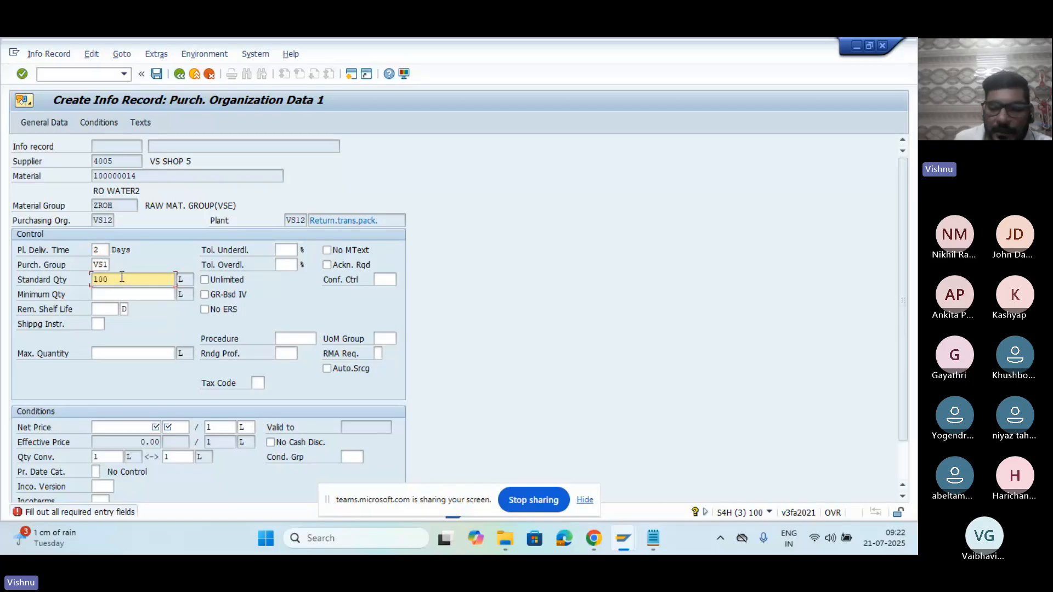
pyautogui.click(205, 281)
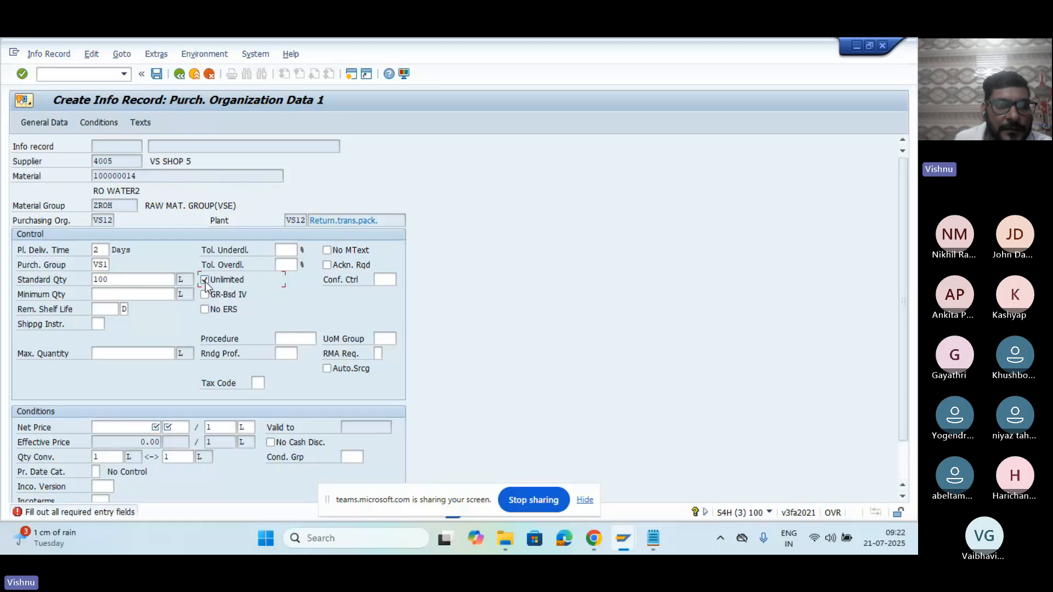
# Step: Set the net price to 100 EUR per 1 L and save the pipeline info record
pyautogui.click(140, 426)
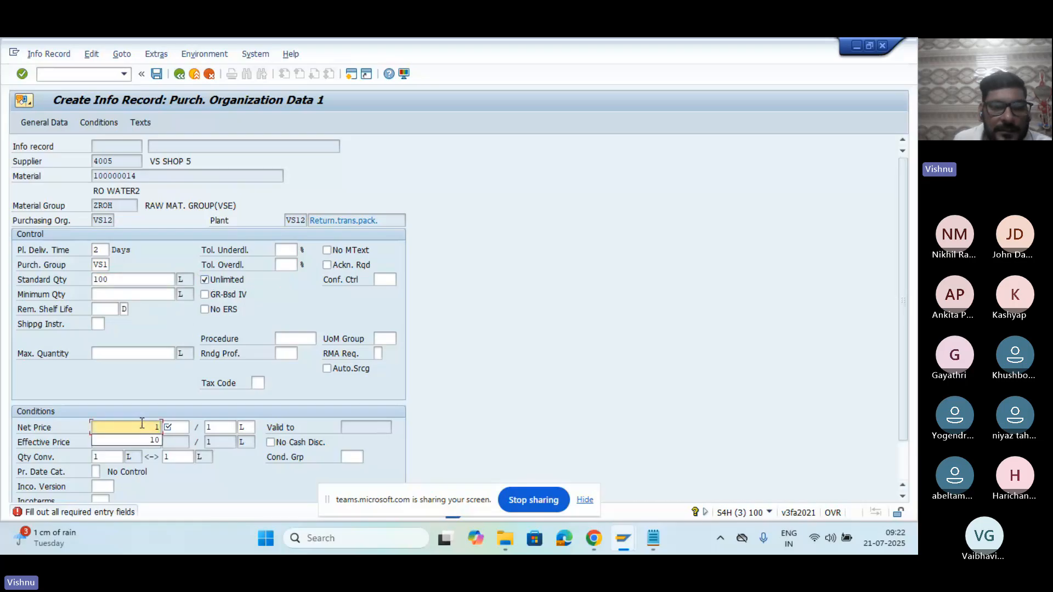
pyautogui.write('100')
pyautogui.click(184, 427)
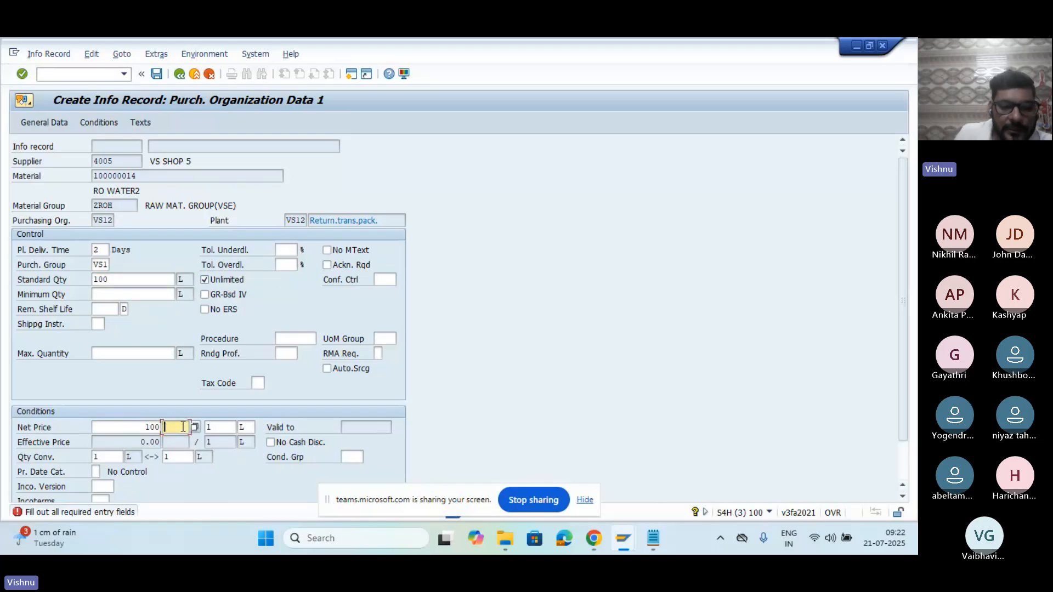
pyautogui.write('EUR')
pyautogui.hotkey('ctrl', 's')
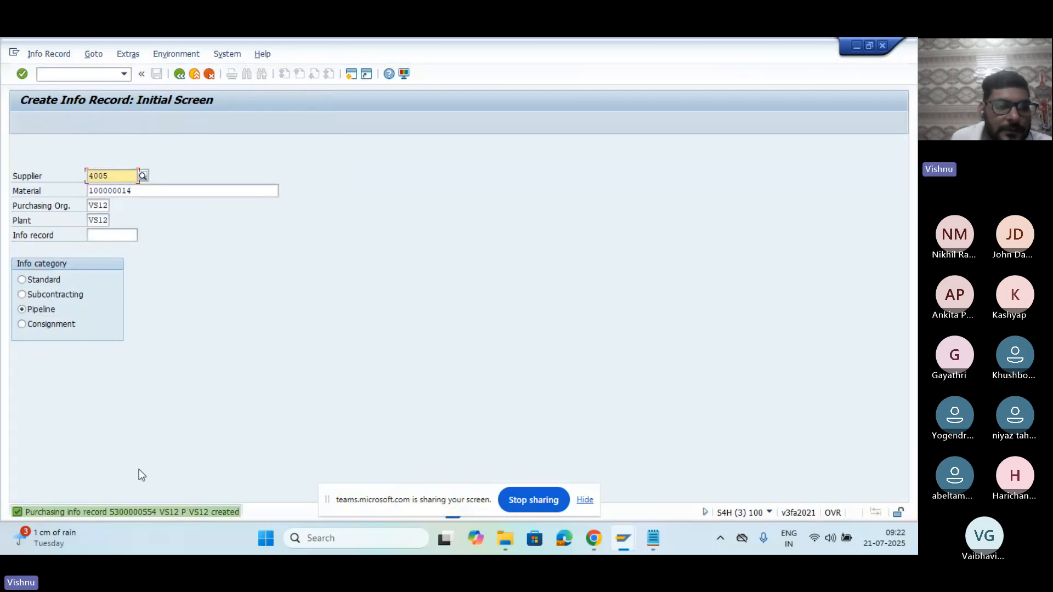
# Step: Copy the info record creation message into the Notepad notes after "Material 100000014 created", separated by ",,,,"
pyautogui.click(121, 513)
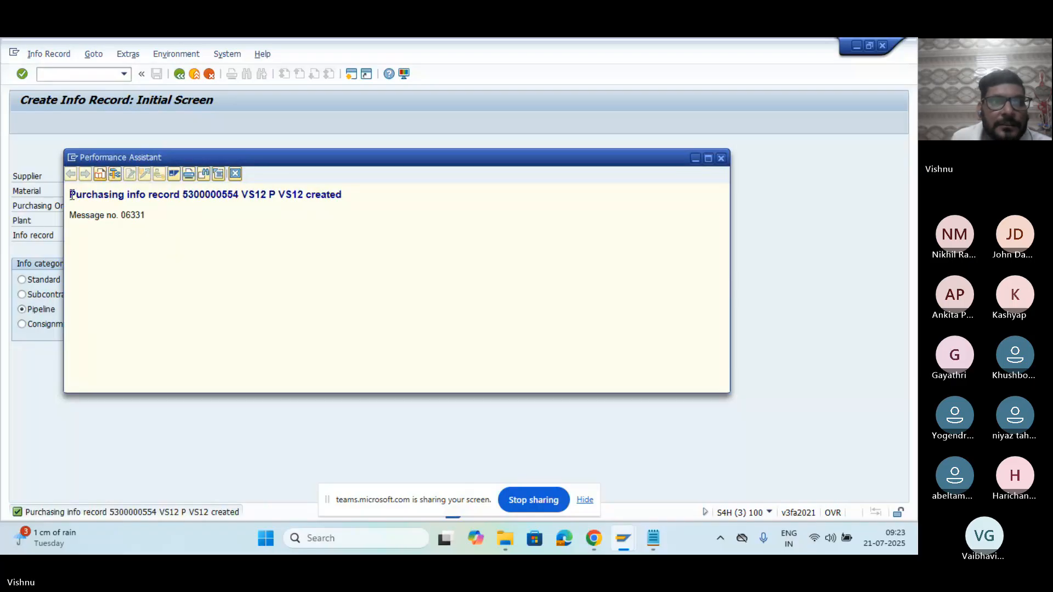
pyautogui.moveTo(75, 193); pyautogui.dragTo(366, 202)
pyautogui.hotkey('ctrl', 'c')
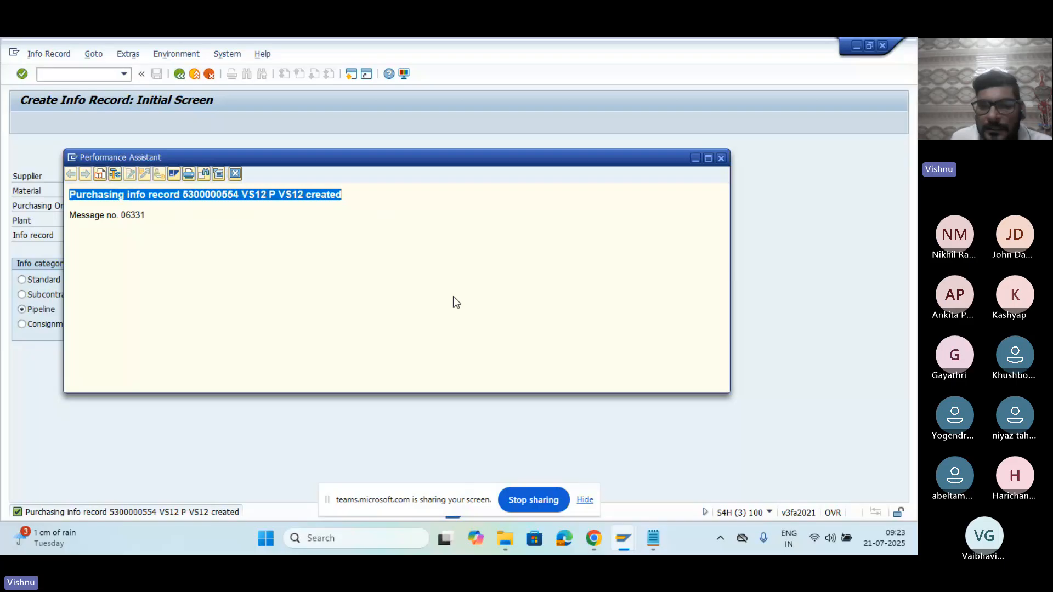
pyautogui.click(650, 540)
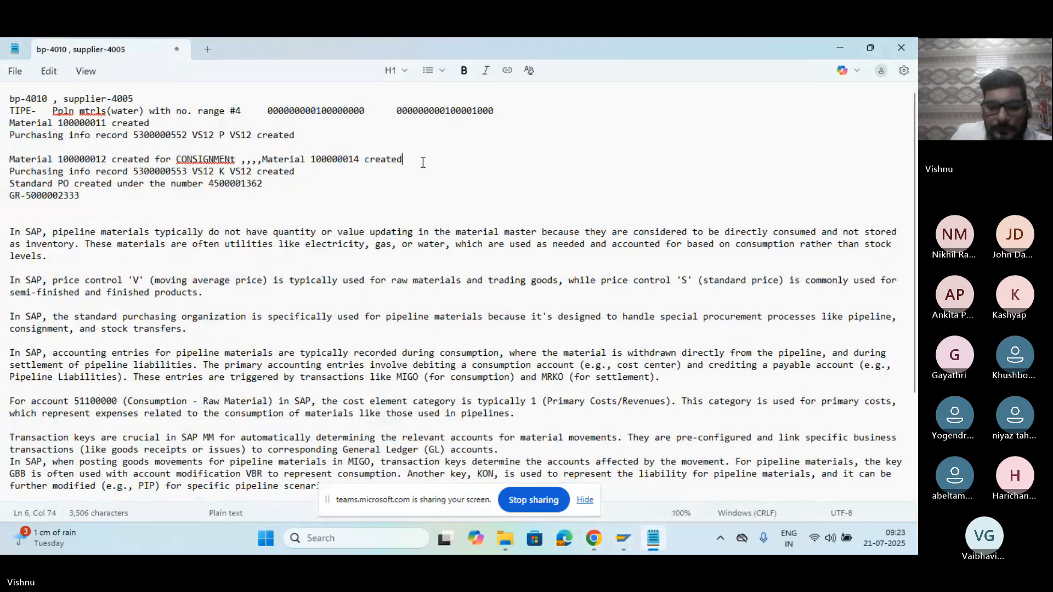
pyautogui.write(',,,,')
pyautogui.hotkey('ctrl', 'v')
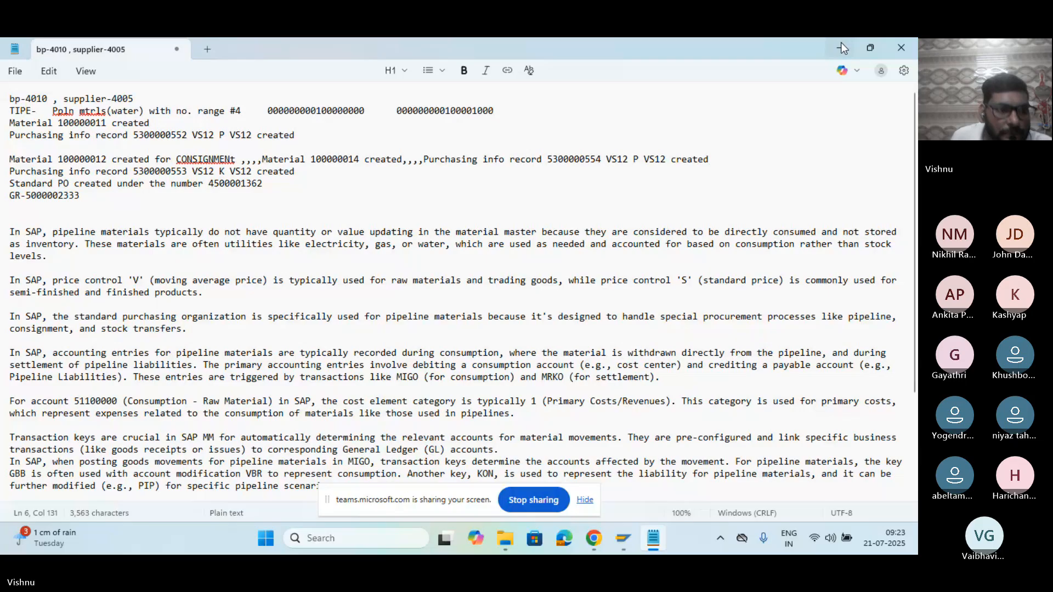
# Step: Highlight the note on the standard purchasing organization for pipeline materials, return to SAP and close the message details
pyautogui.click(20, 352)
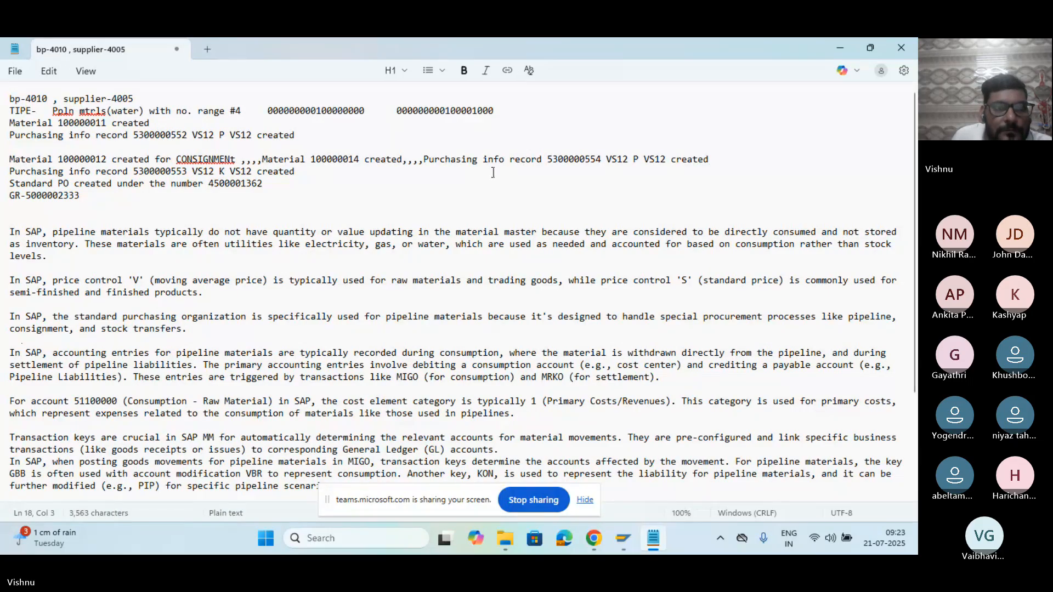
pyautogui.click(195, 328)
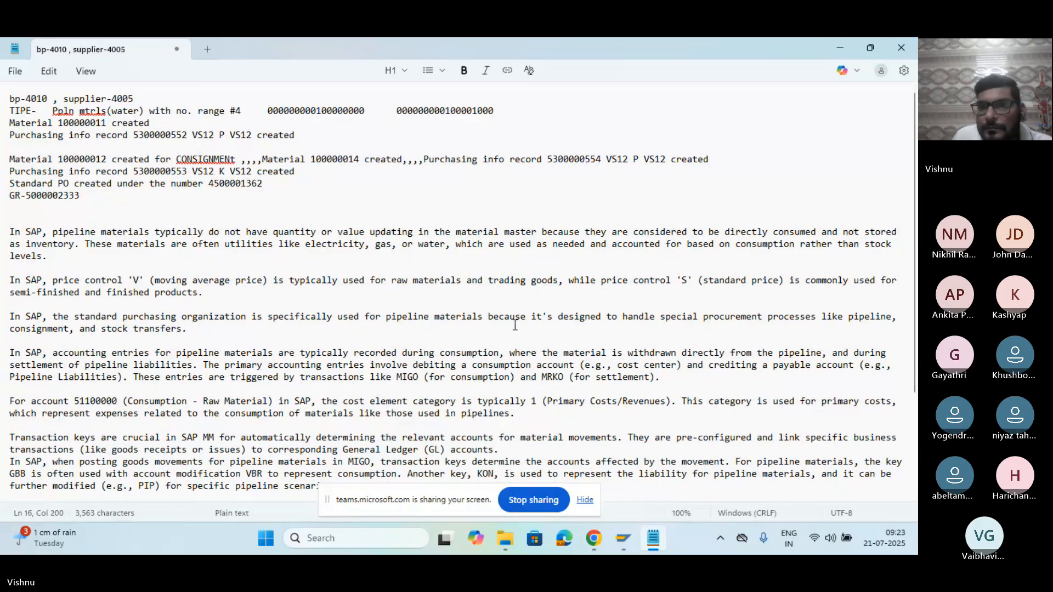
pyautogui.moveTo(25, 318); pyautogui.dragTo(225, 318)
pyautogui.click(173, 330)
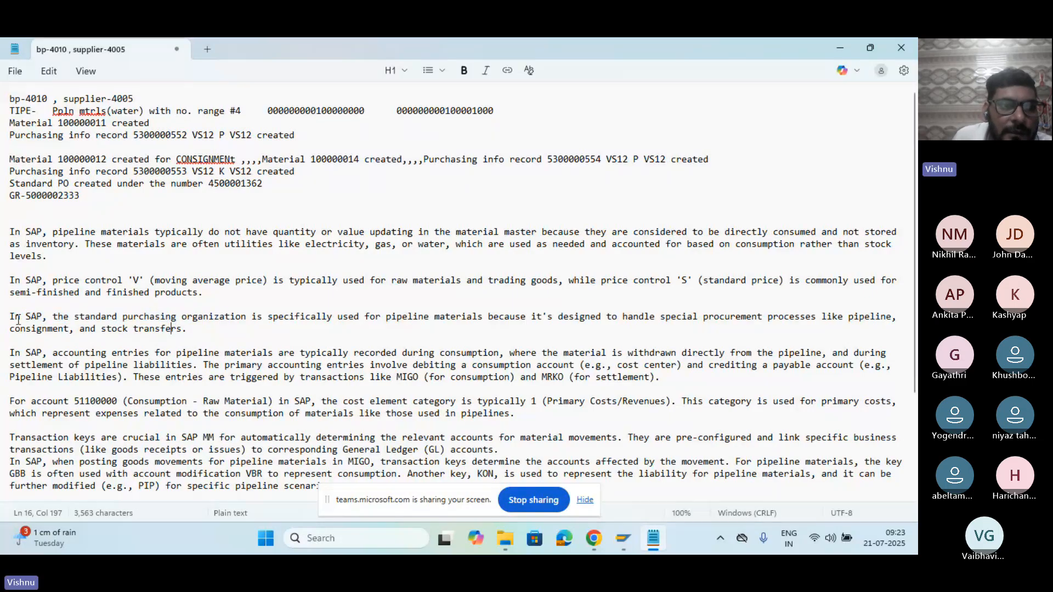
pyautogui.moveTo(14, 318); pyautogui.dragTo(185, 337)
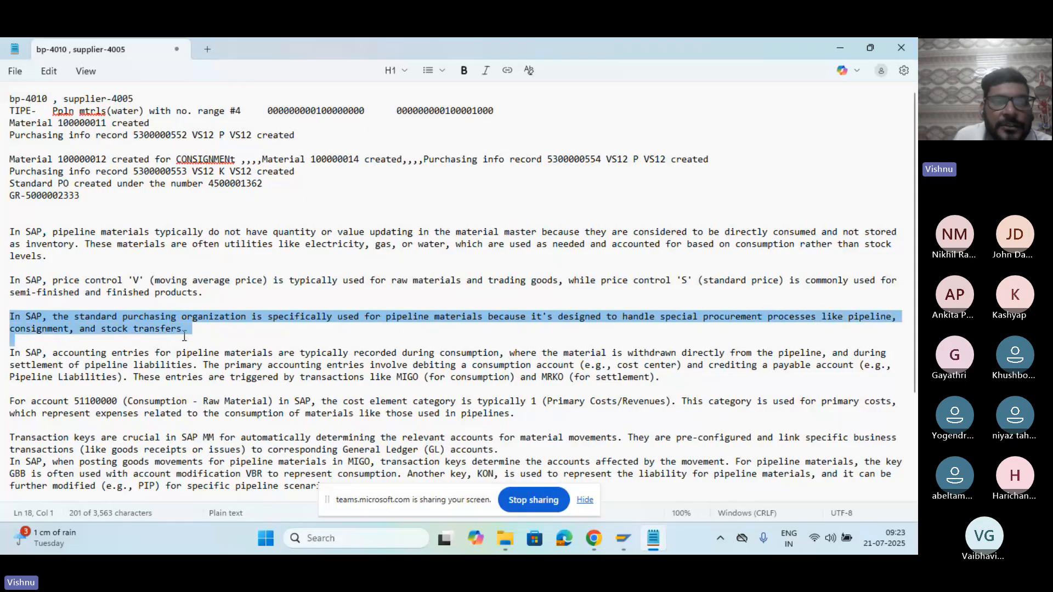
pyautogui.click(836, 47)
pyautogui.click(718, 158)
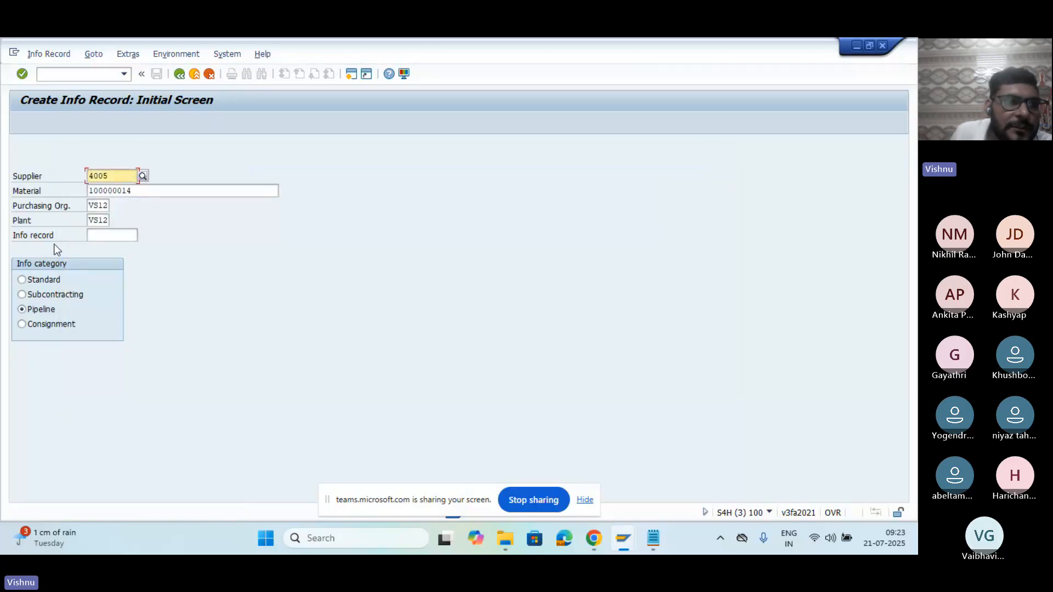
# Step: View the list of purchasing organizations, mark VS12 Standard POrg, and close the list without choosing an entry
pyautogui.click(105, 206)
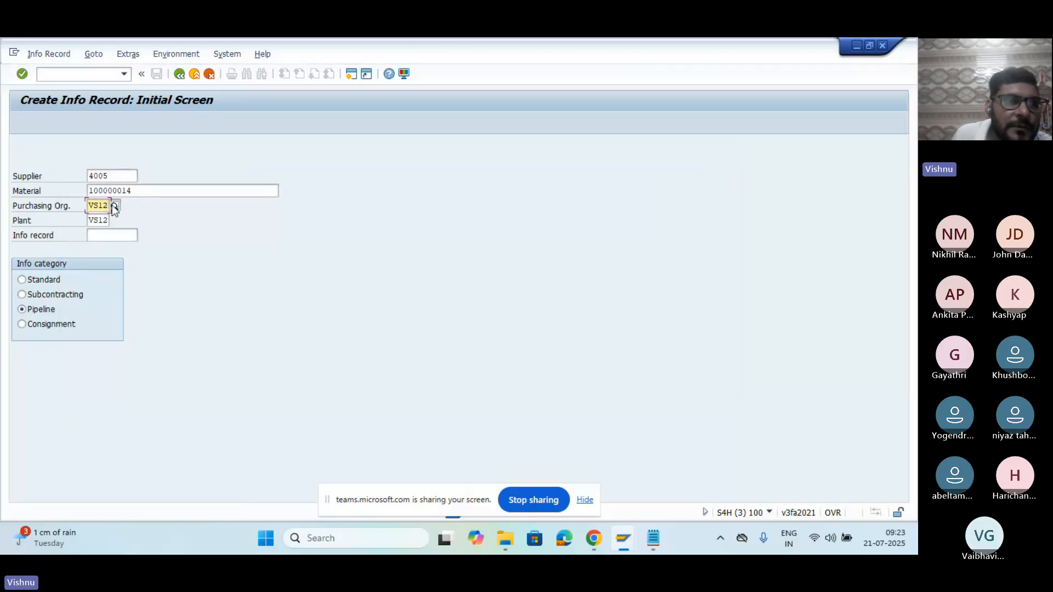
pyautogui.click(112, 205)
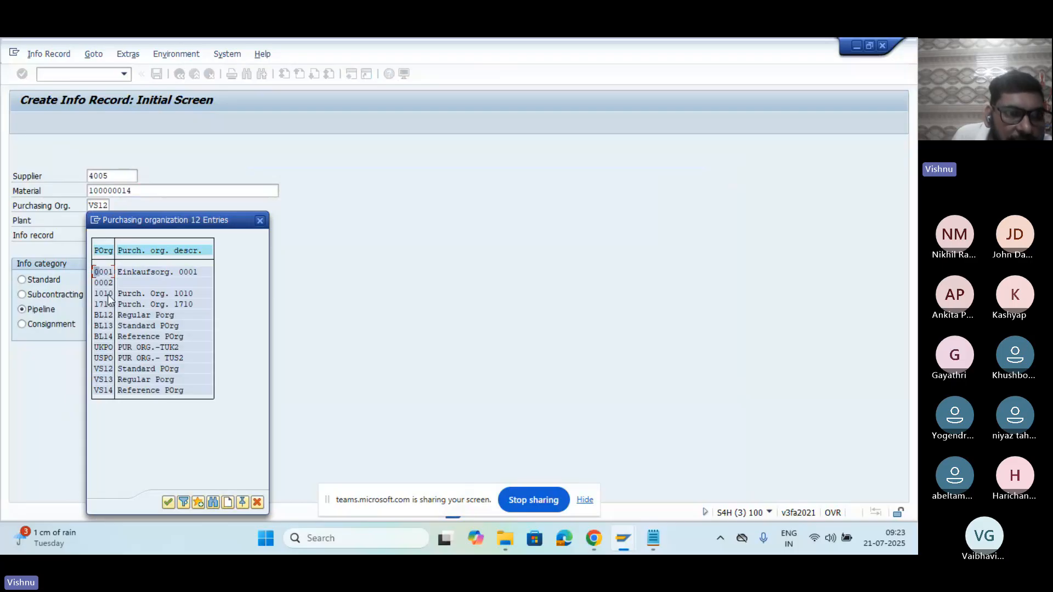
pyautogui.click(98, 369)
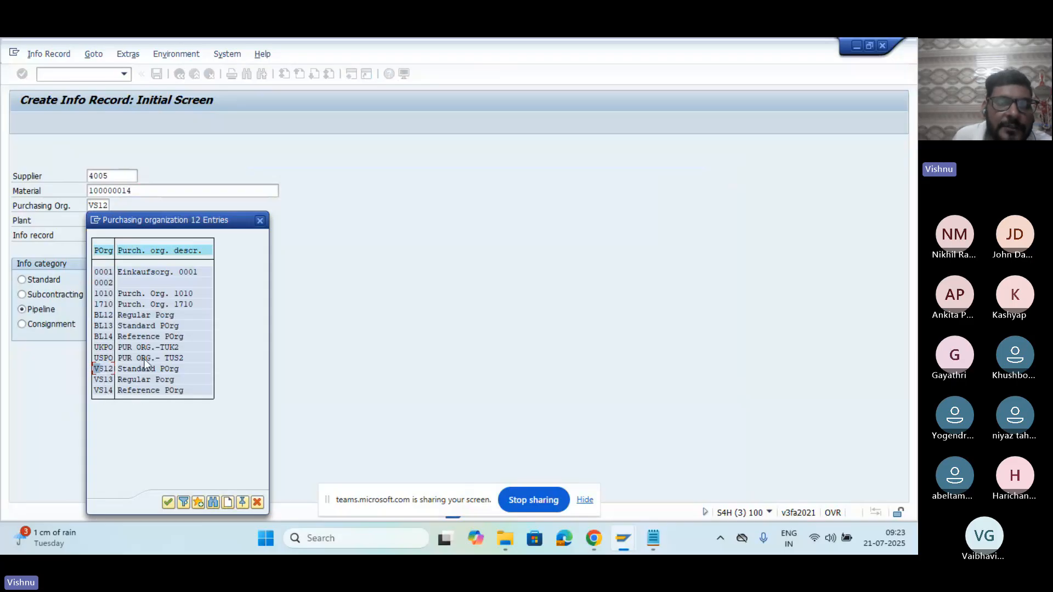
pyautogui.click(261, 220)
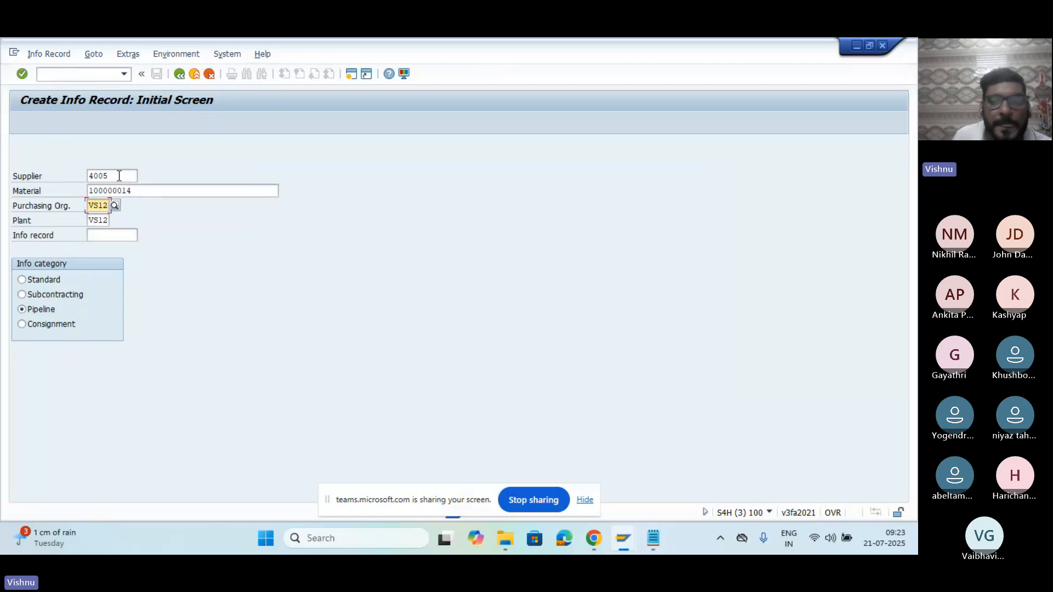
# Step: Leave info record creation, start MIGO for the 201 P pipeline issue, and set the transaction to A07 Goods Issue
pyautogui.click(75, 74)
pyautogui.write('/n')
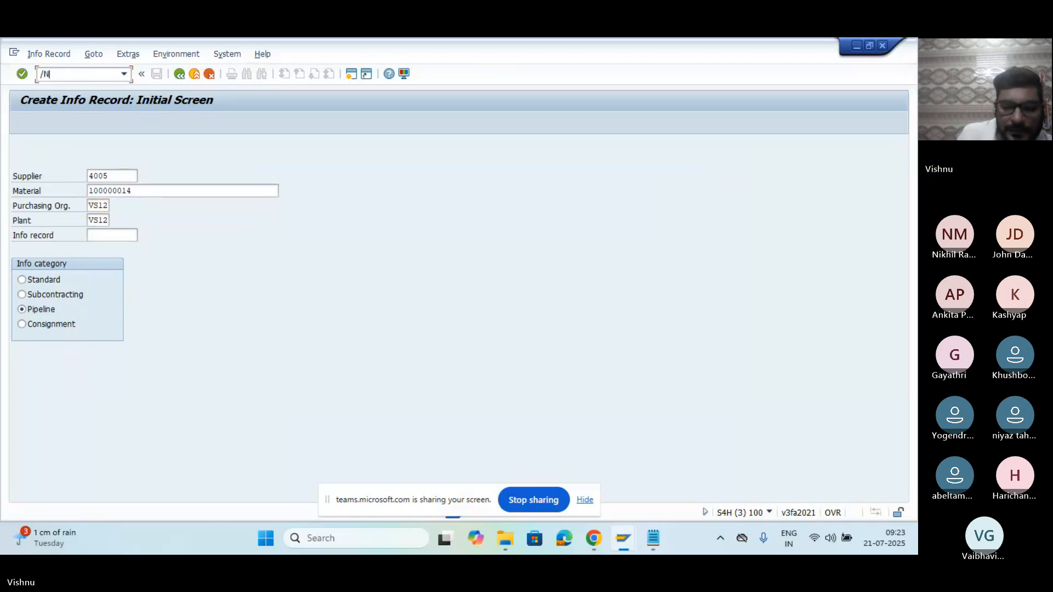
pyautogui.press('Return')
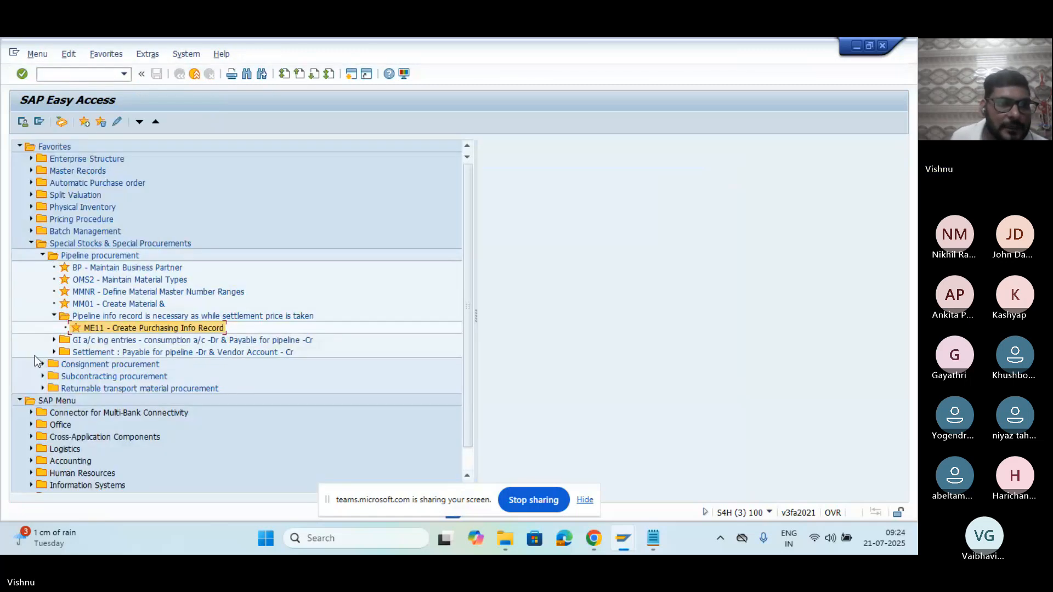
pyautogui.click(54, 339)
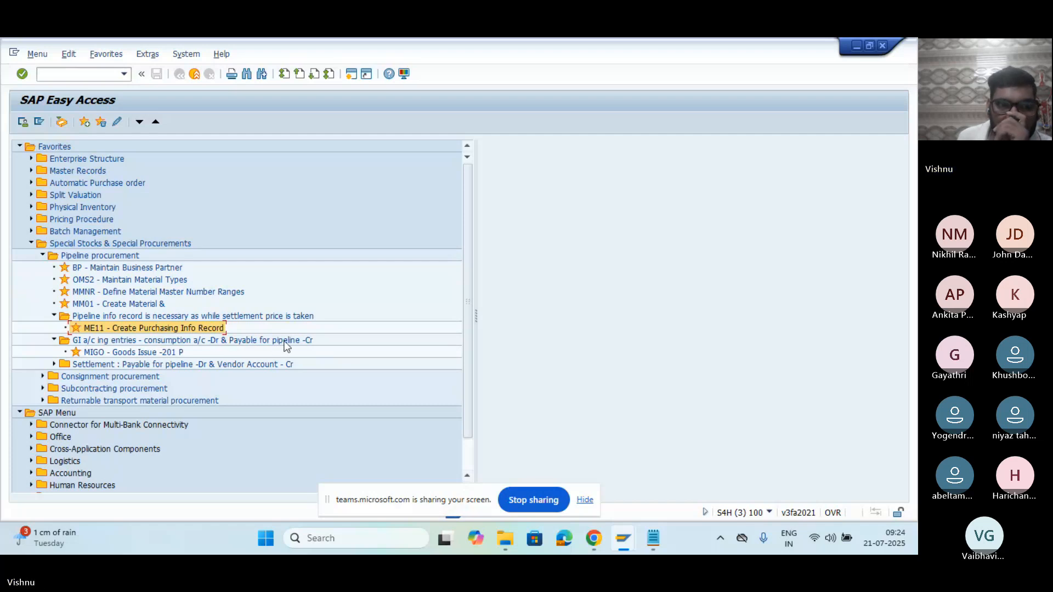
pyautogui.doubleClick(97, 353)
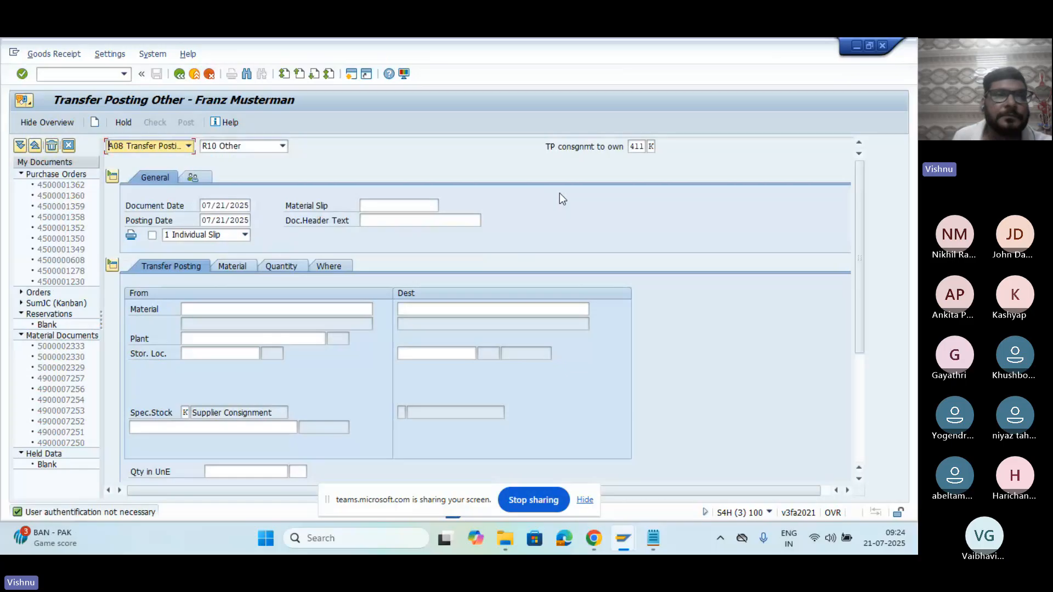
pyautogui.click(188, 146)
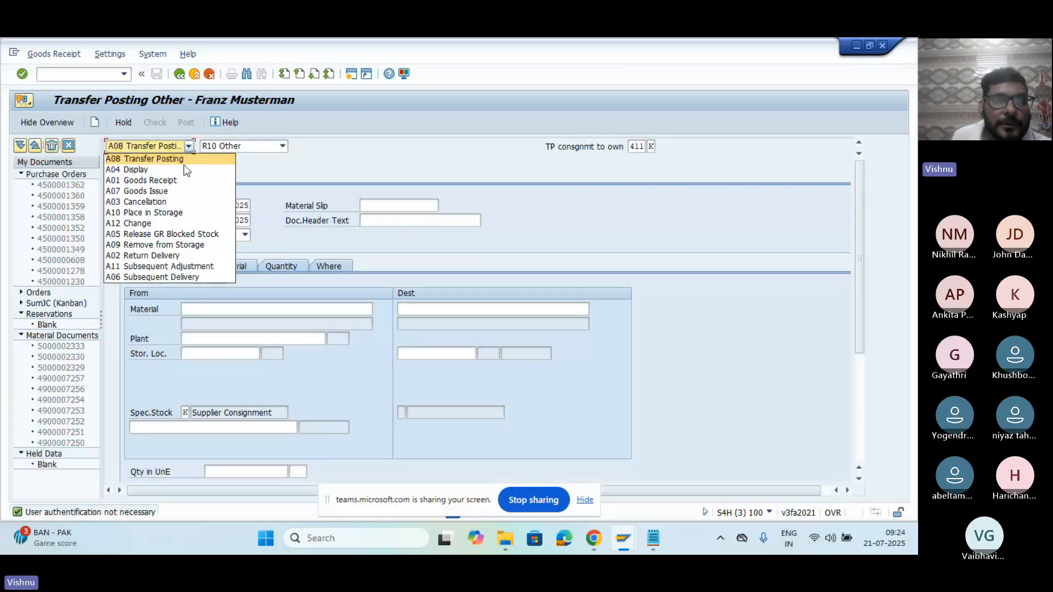
pyautogui.click(156, 190)
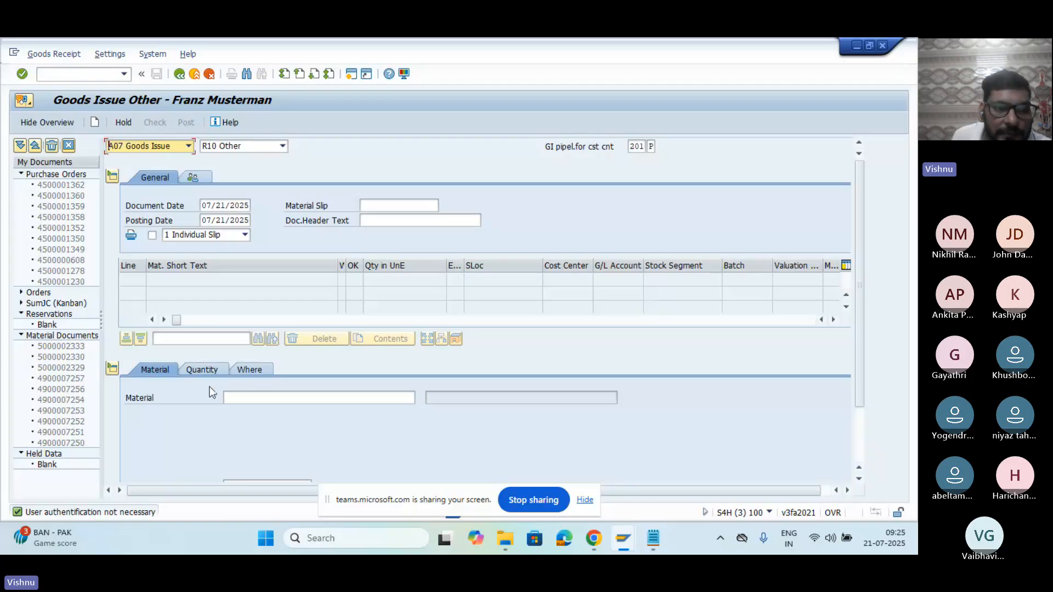
# Step: Copy material number 100000014 from the Notepad notes and enter it as the material of the goods issue item
pyautogui.click(251, 397)
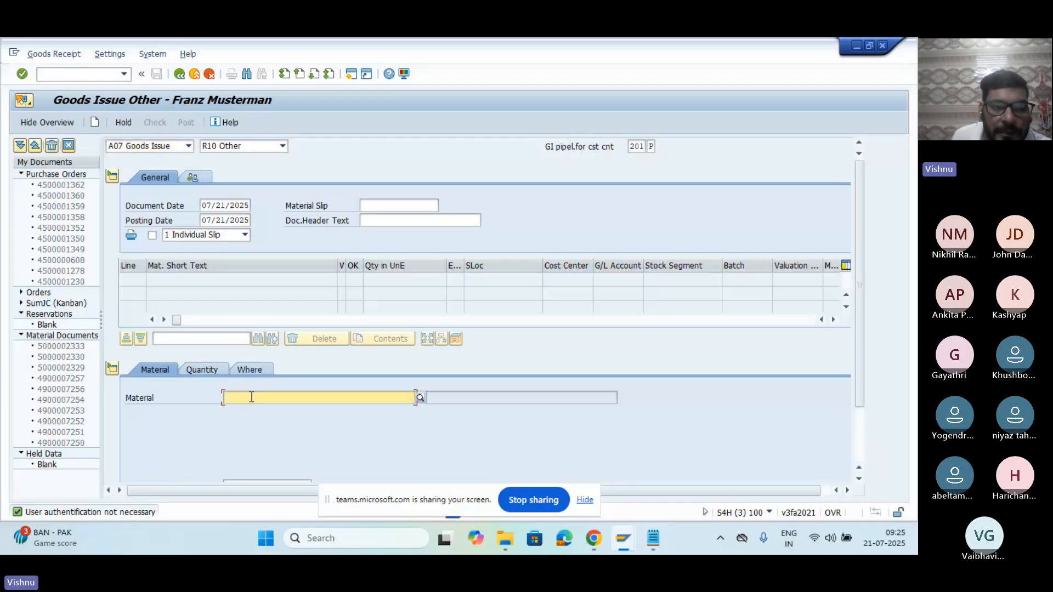
pyautogui.click(652, 539)
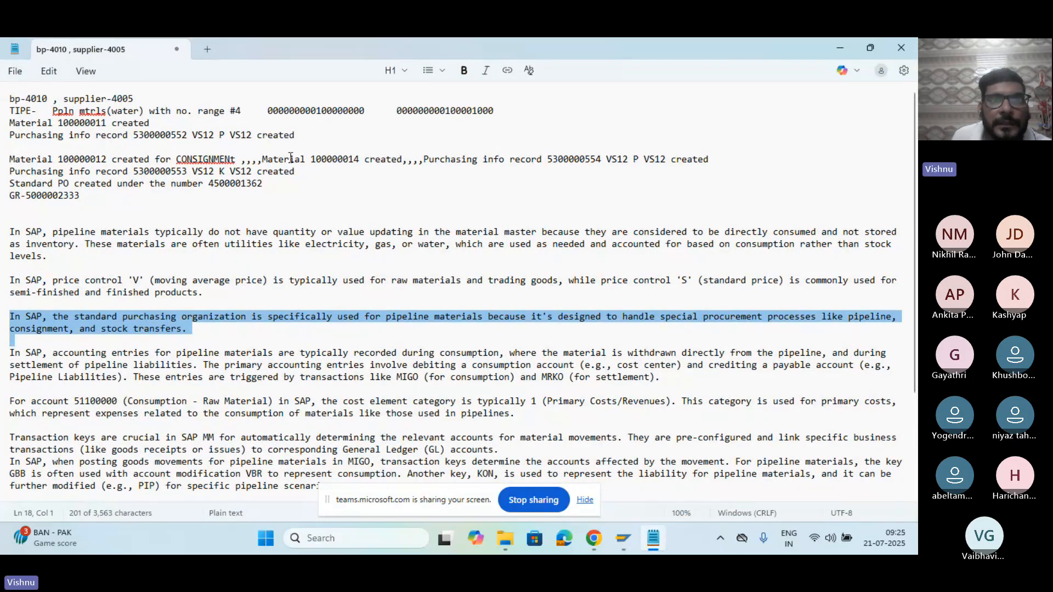
pyautogui.doubleClick(334, 162)
pyautogui.hotkey('ctrl', 'c')
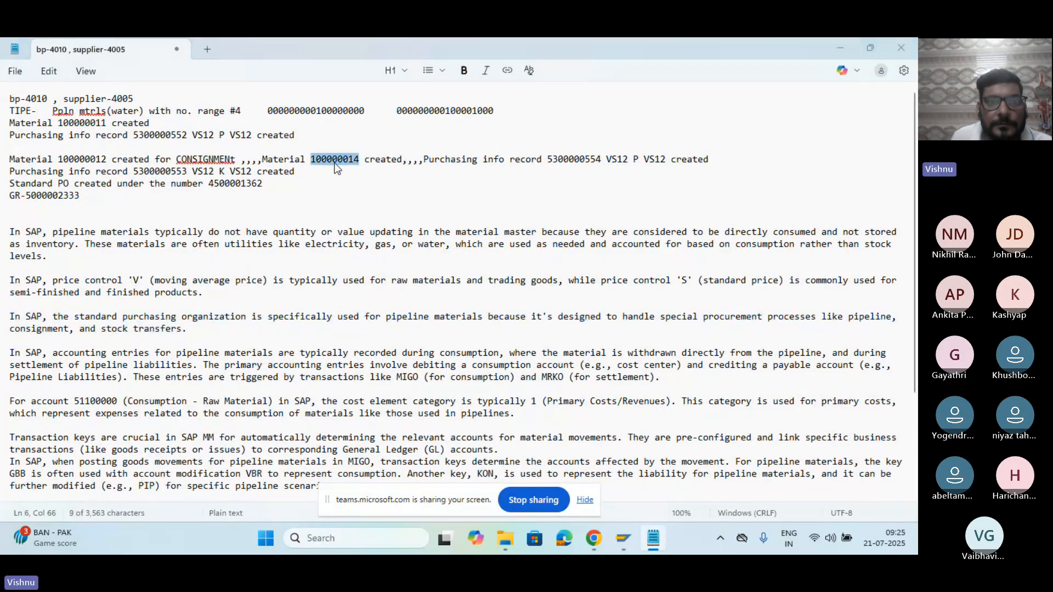
pyautogui.hotkey('alt', 'Tab')
pyautogui.hotkey('ctrl', 'v')
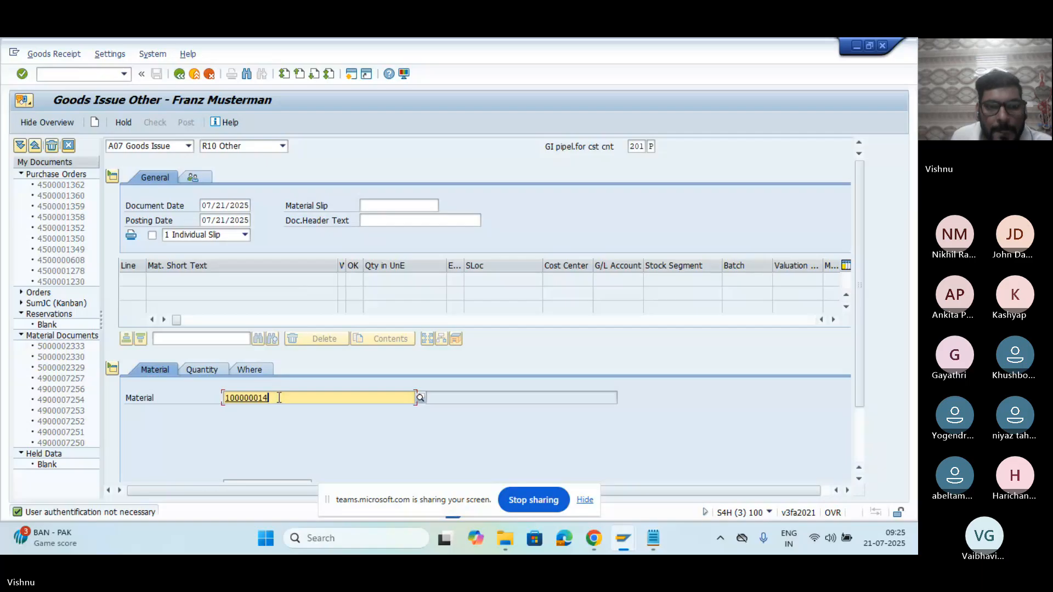
pyautogui.press('Return')
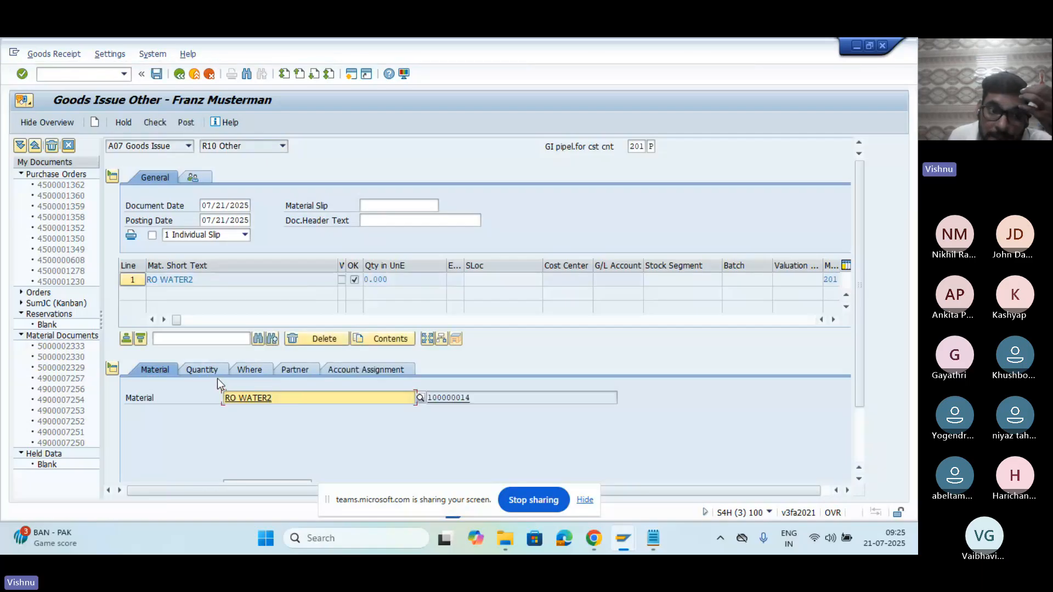
# Step: View the RO WATER2 item's movement type and plant details, and clear its material entry
pyautogui.moveTo(273, 396); pyautogui.dragTo(225, 394)
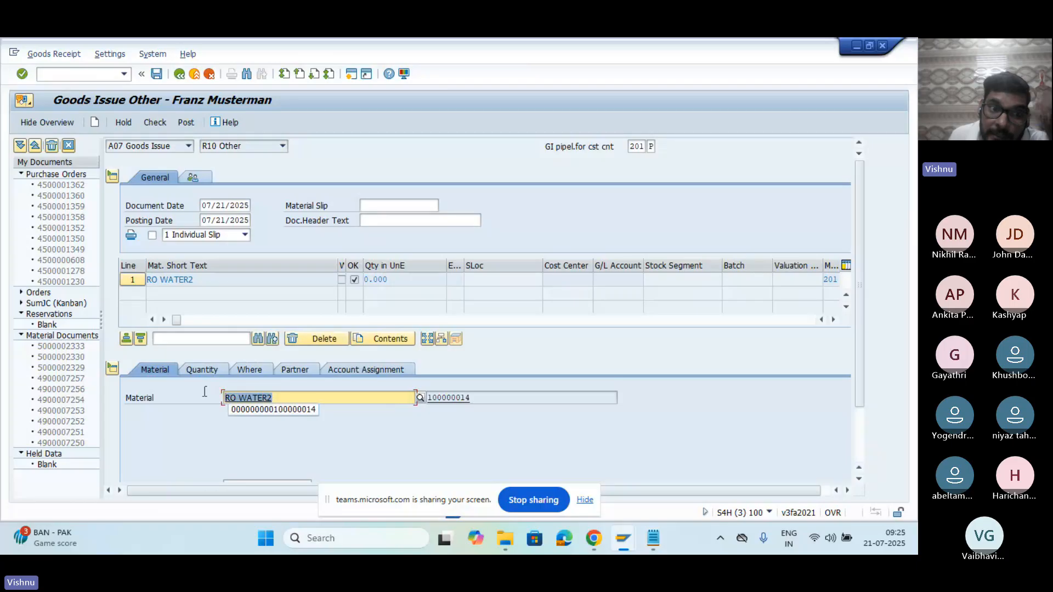
pyautogui.click(241, 369)
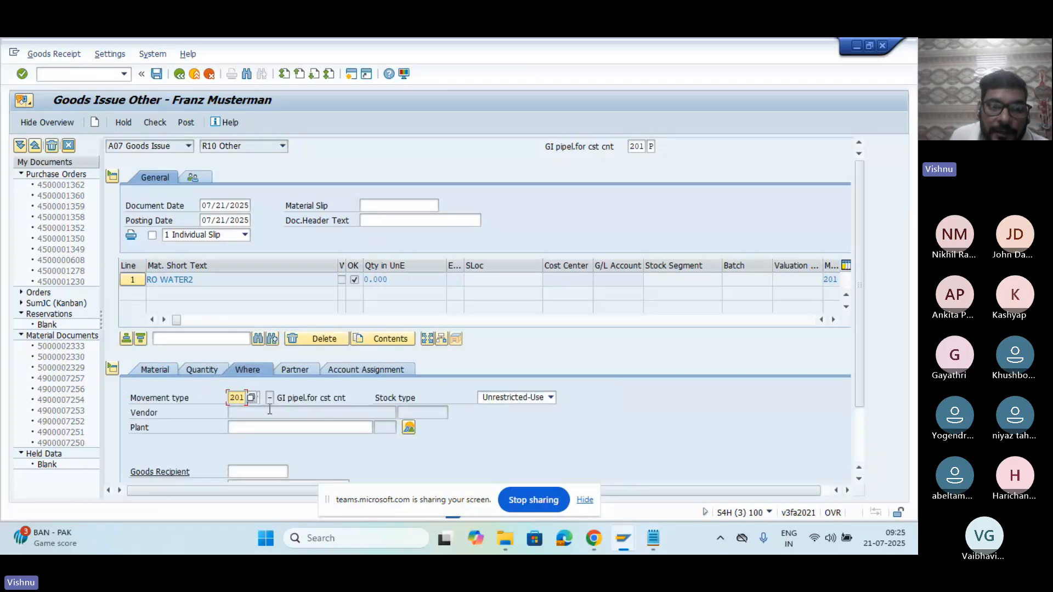
pyautogui.click(259, 428)
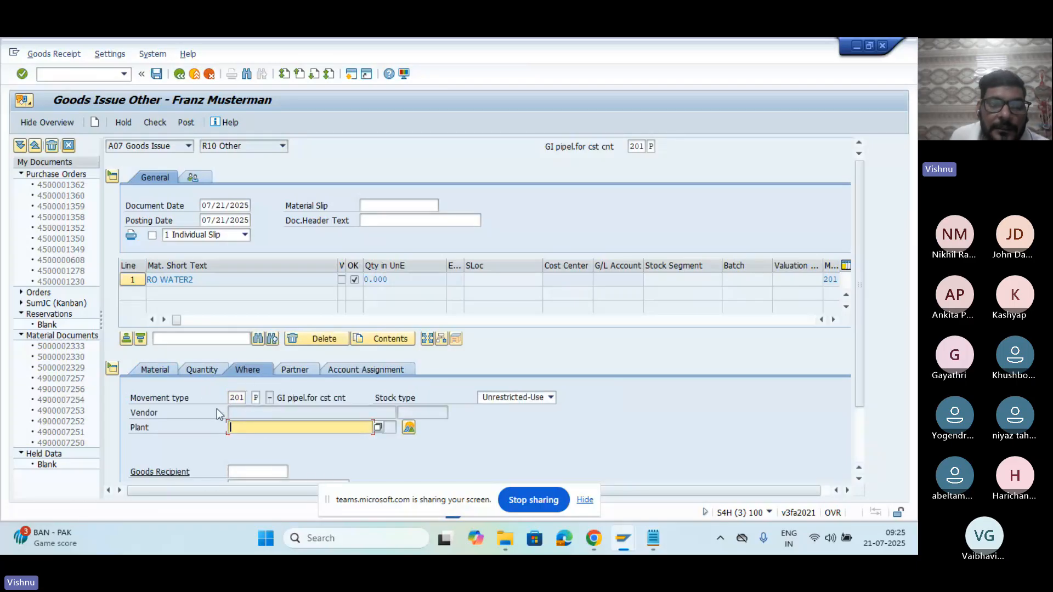
pyautogui.click(155, 369)
pyautogui.moveTo(282, 399); pyautogui.dragTo(199, 399)
pyautogui.press('BackSpace')
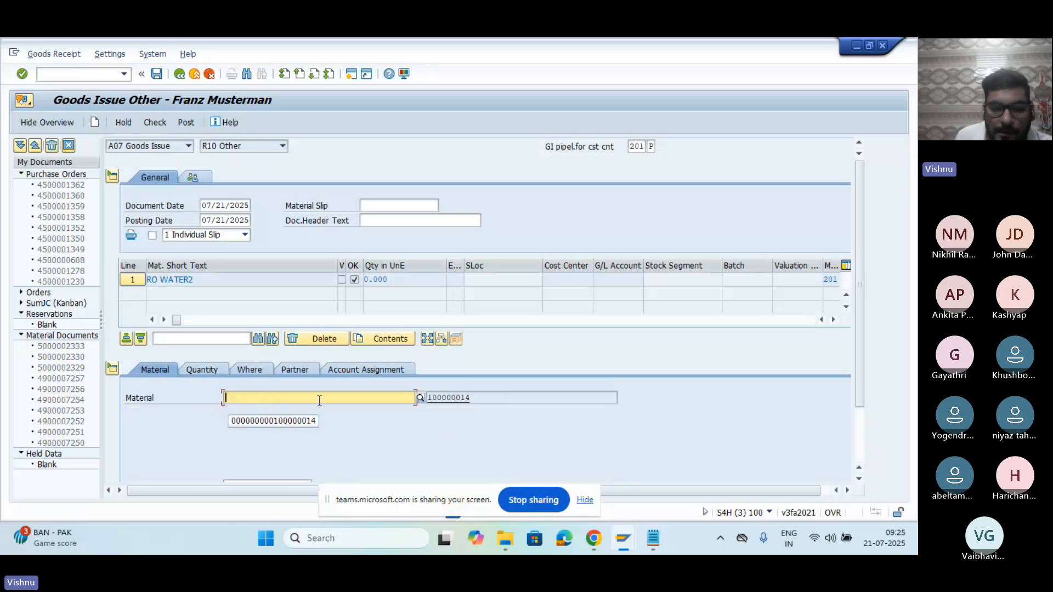
# Step: Look up material 100000011 in the Notepad notes and return to the SAP goods issue
pyautogui.hotkey('alt', 'Tab')
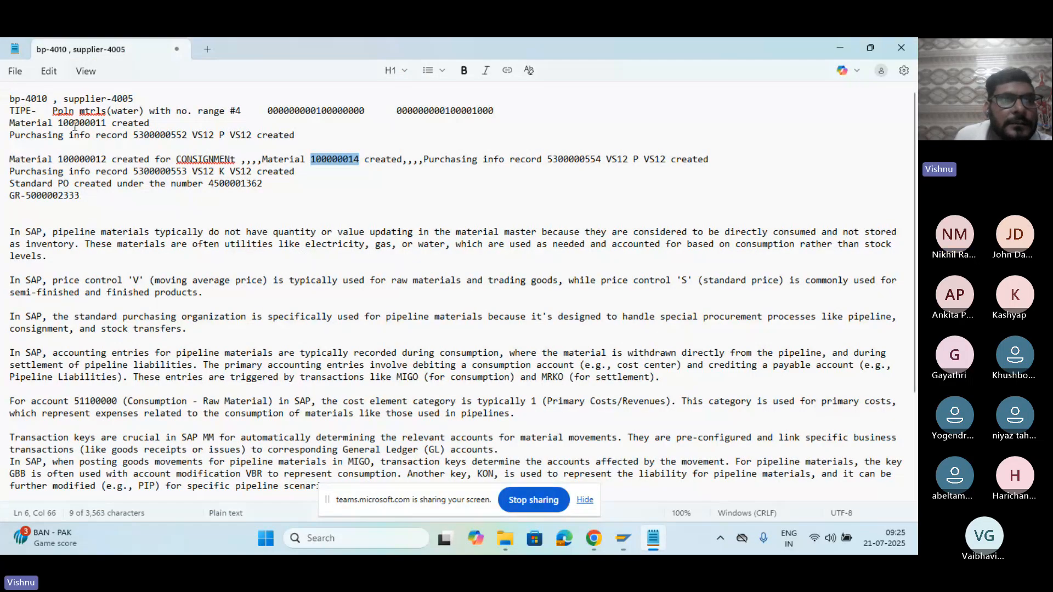
pyautogui.doubleClick(75, 125)
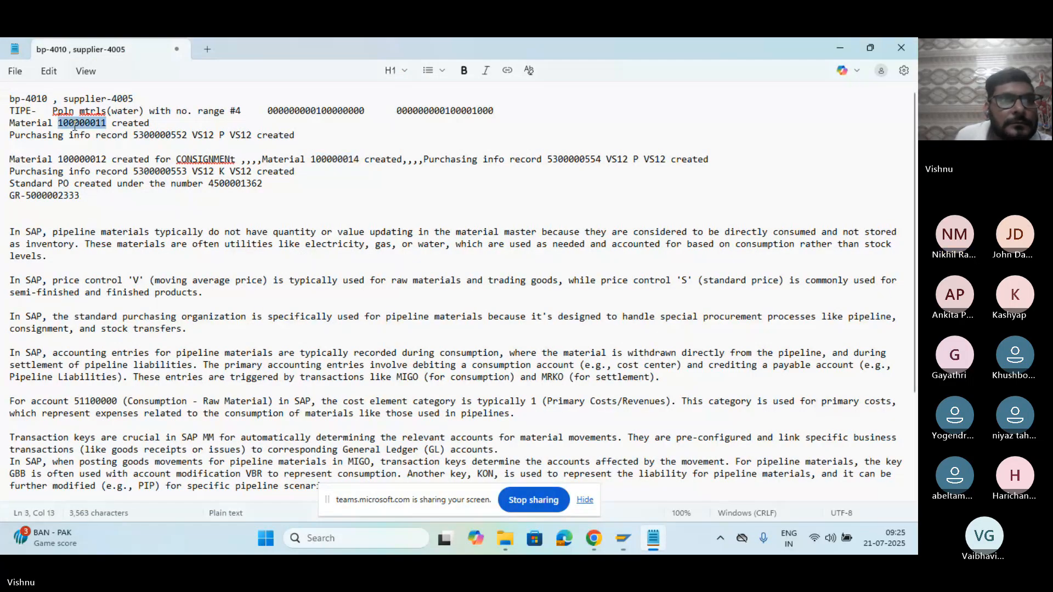
pyautogui.hotkey('alt', 'Tab')
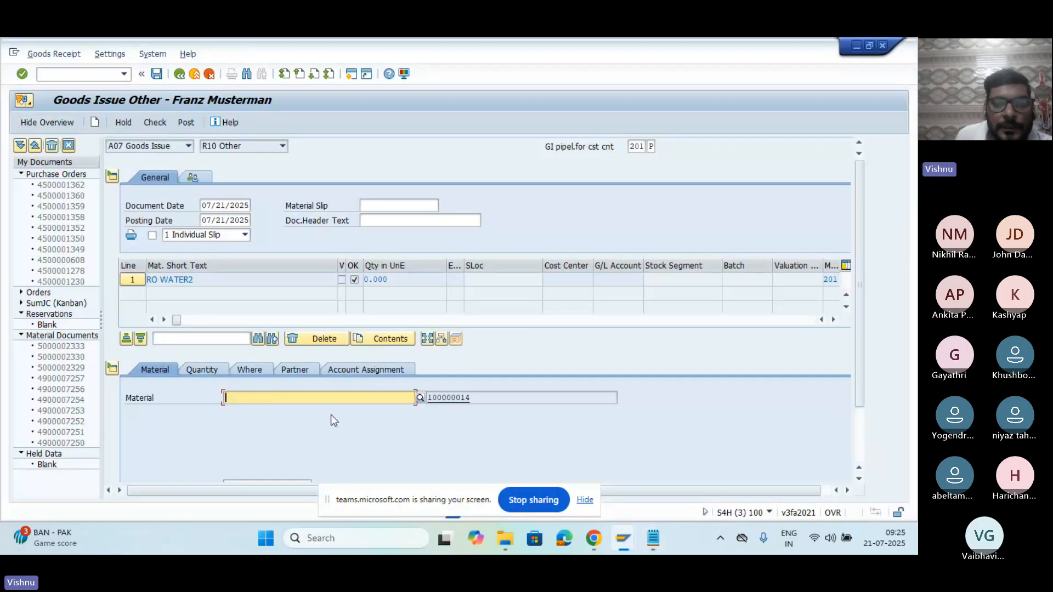
pyautogui.click(421, 399)
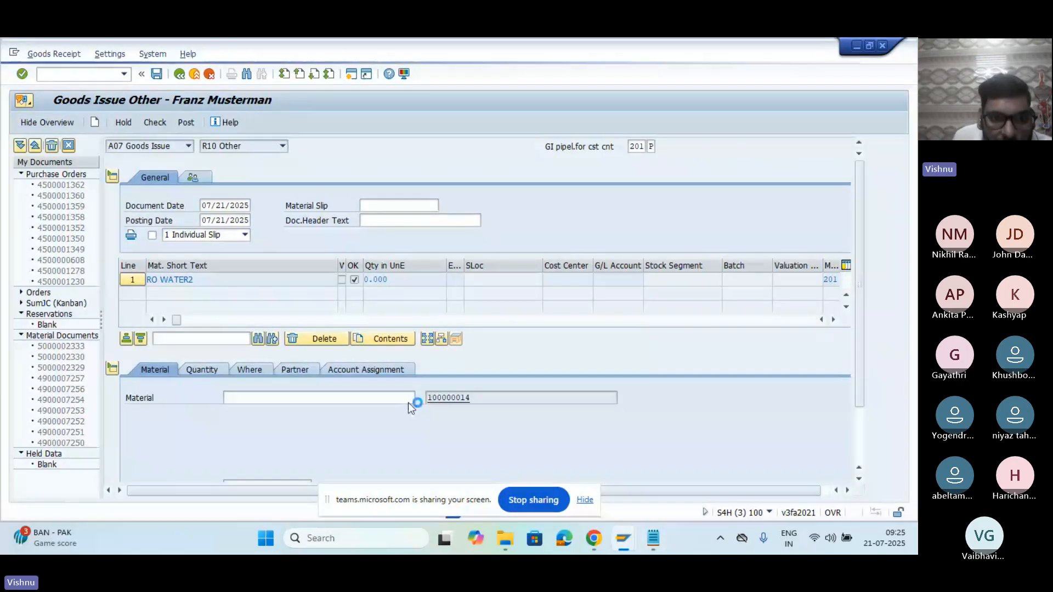
pyautogui.click(235, 285)
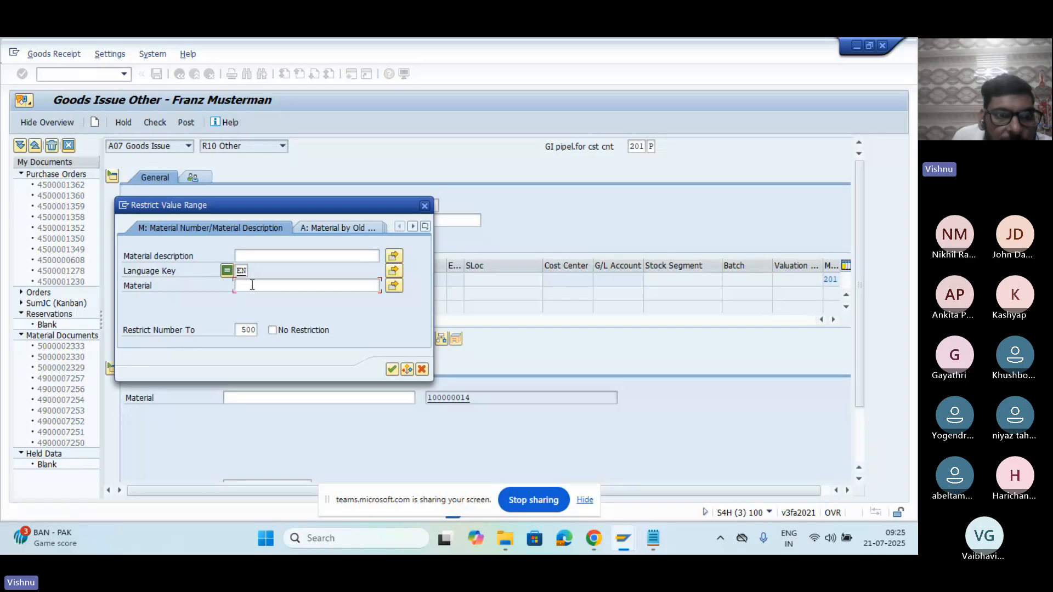
pyautogui.click(426, 226)
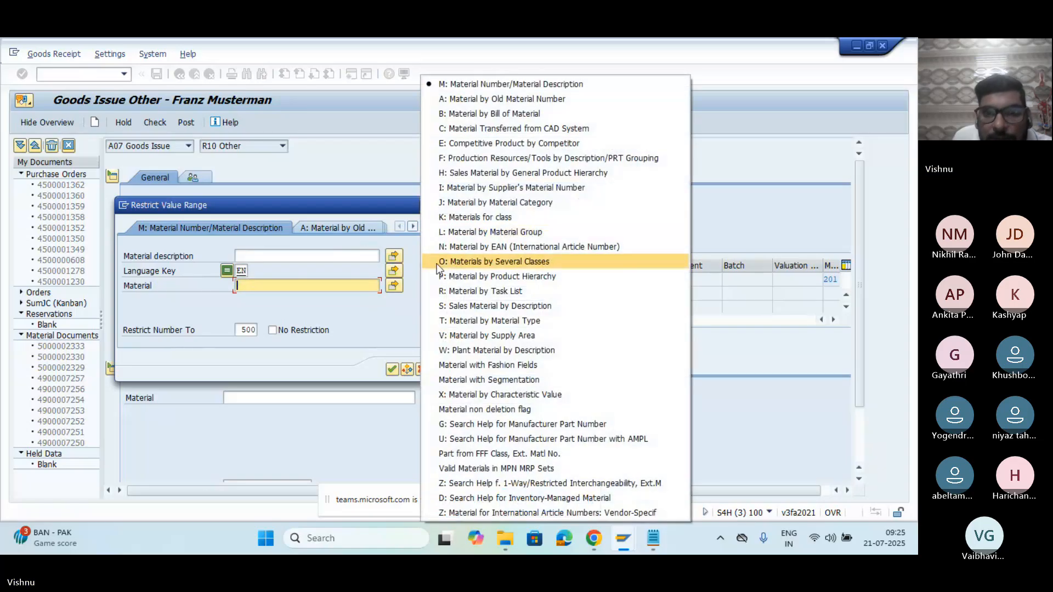
pyautogui.click(360, 333)
pyautogui.click(272, 329)
pyautogui.click(422, 369)
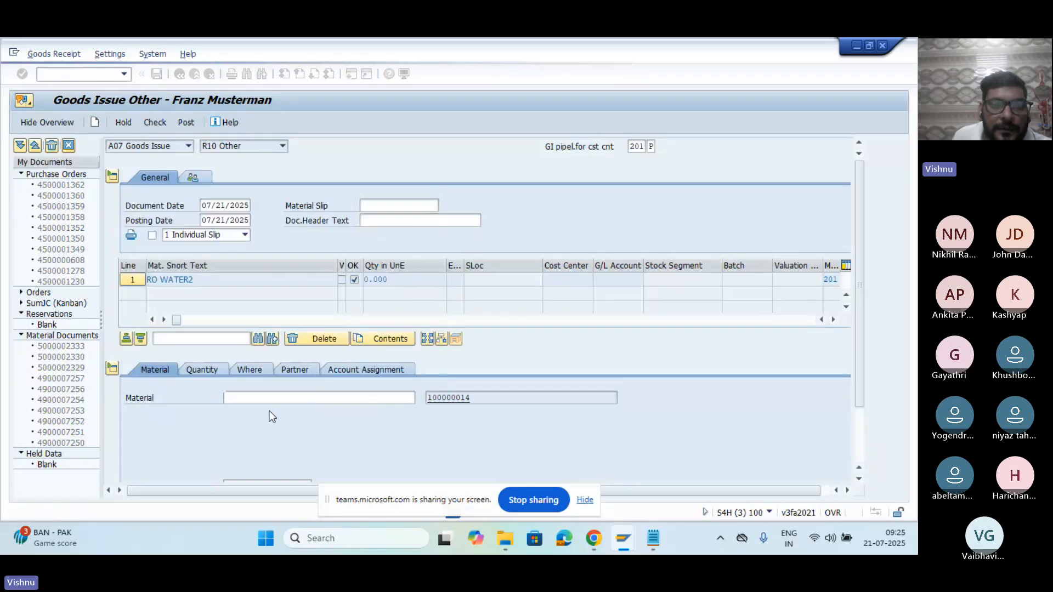
# Step: Enter material 100000014 again as the material of the RO WATER2 goods issue item
pyautogui.click(243, 401)
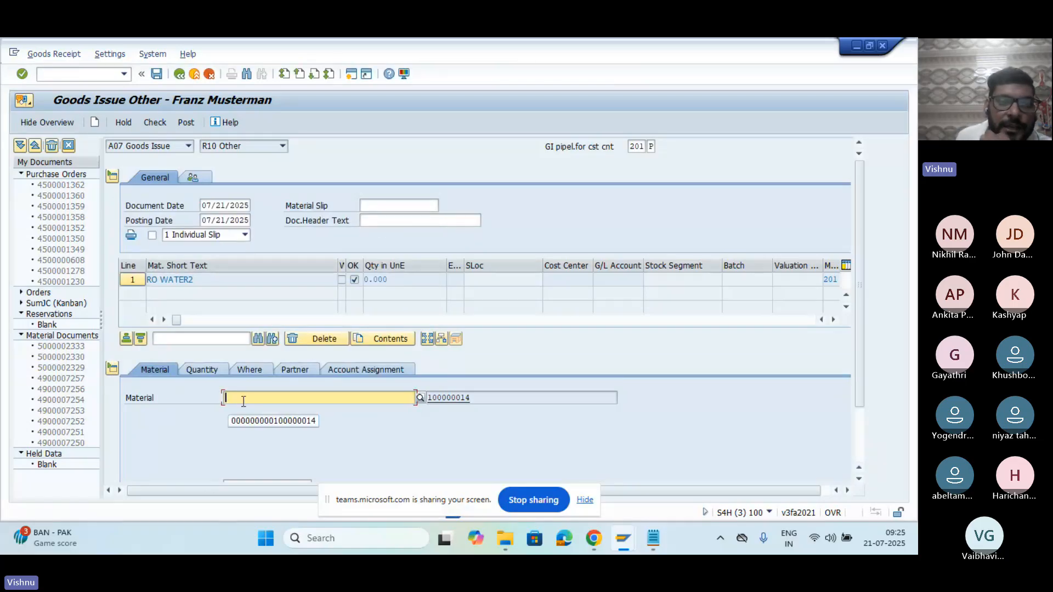
pyautogui.click(250, 370)
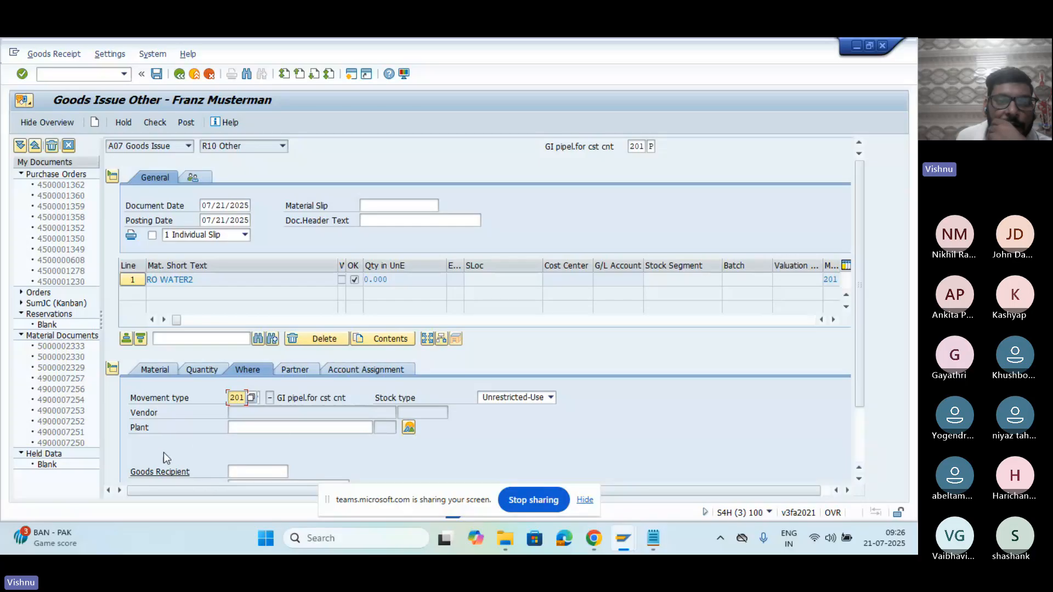
pyautogui.click(155, 377)
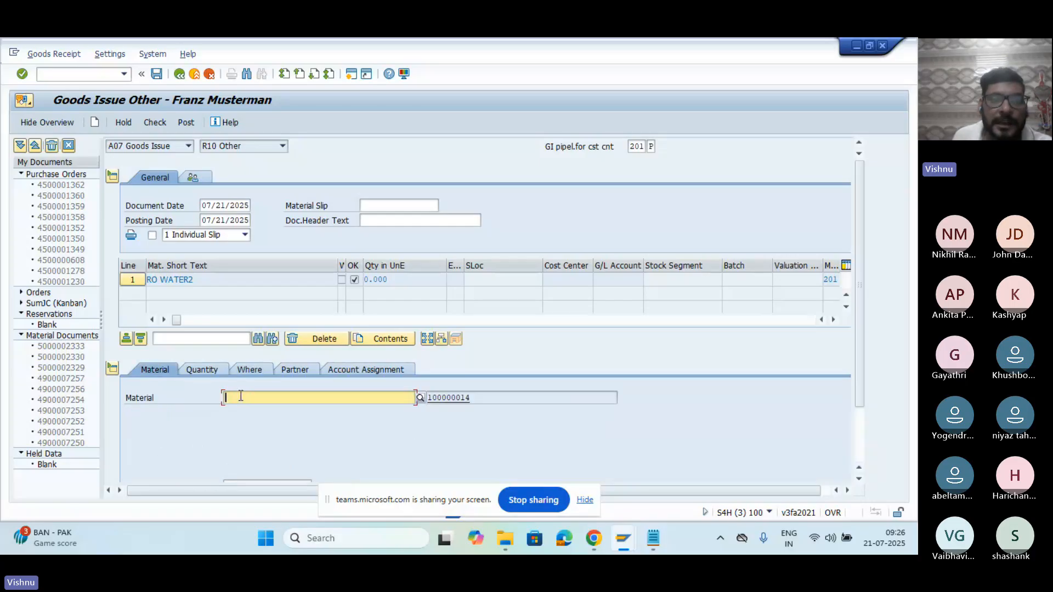
pyautogui.click(239, 398)
pyautogui.click(262, 408)
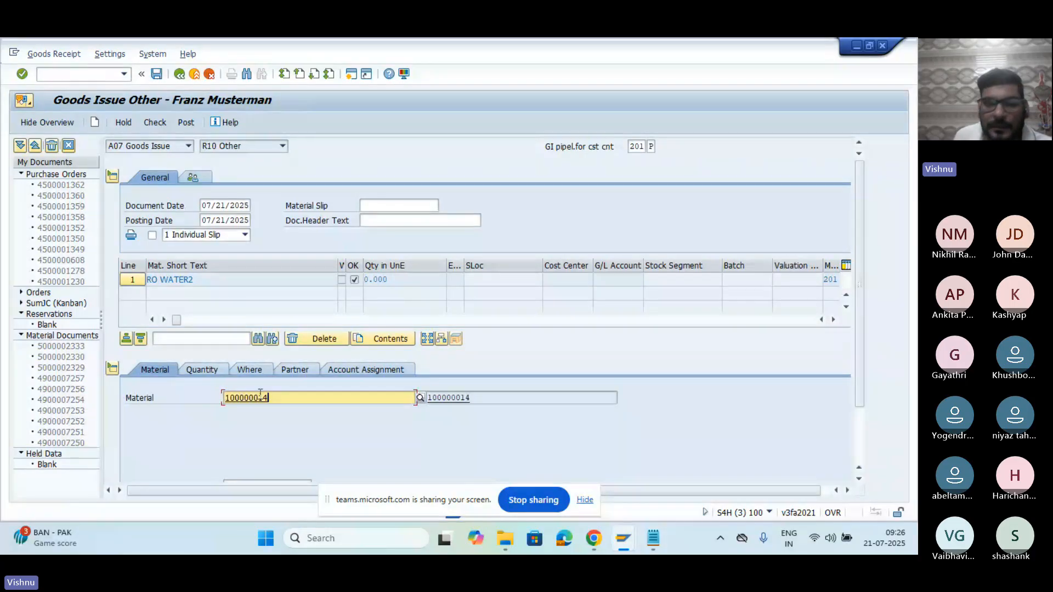
pyautogui.press('Return')
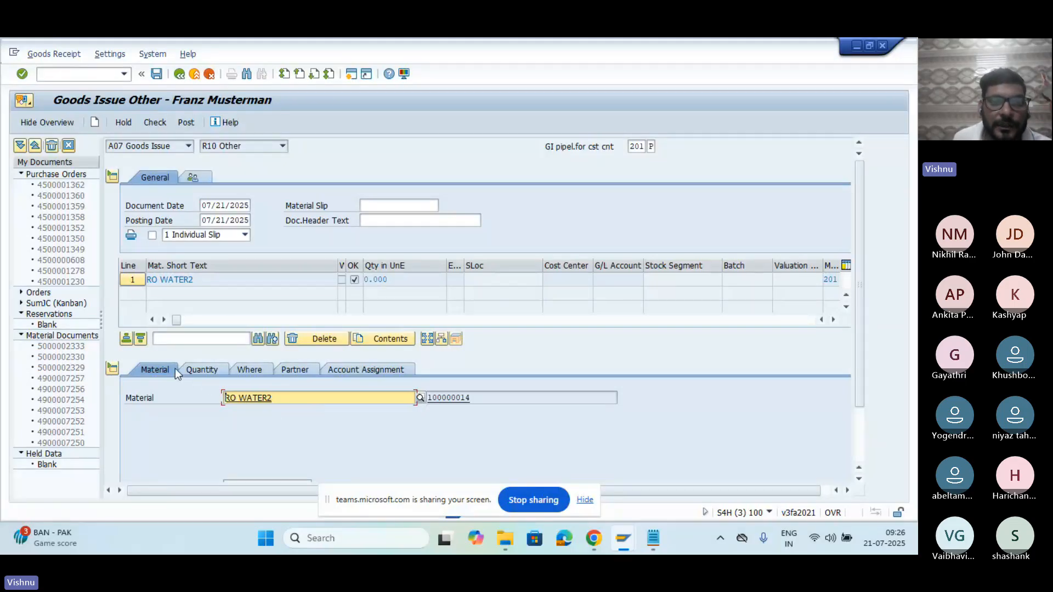
# Step: Set the RO WATER2 item's quantity in unit of entry to 100 L
pyautogui.click(248, 369)
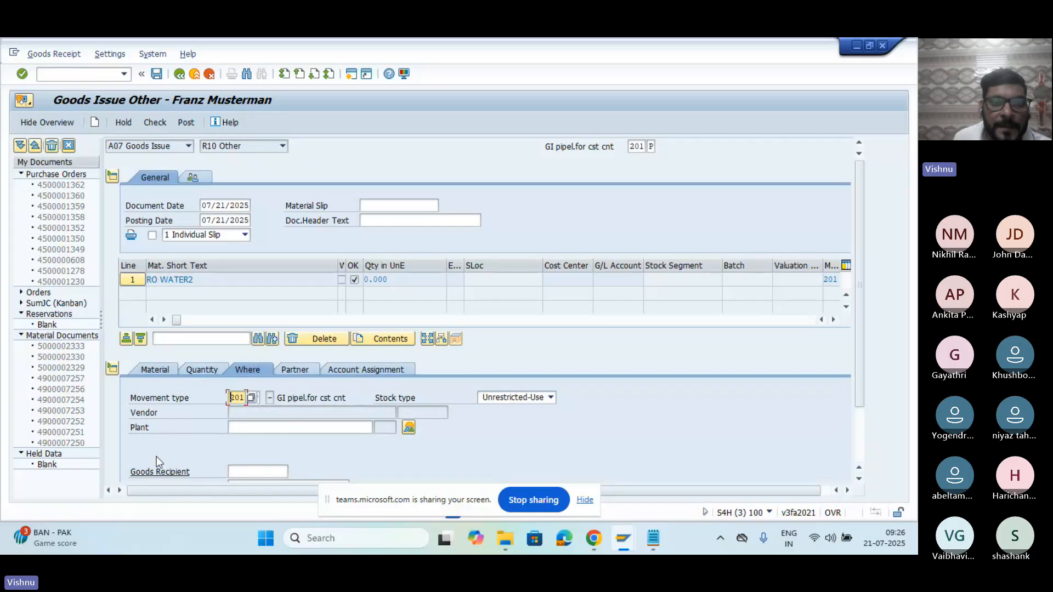
pyautogui.click(192, 373)
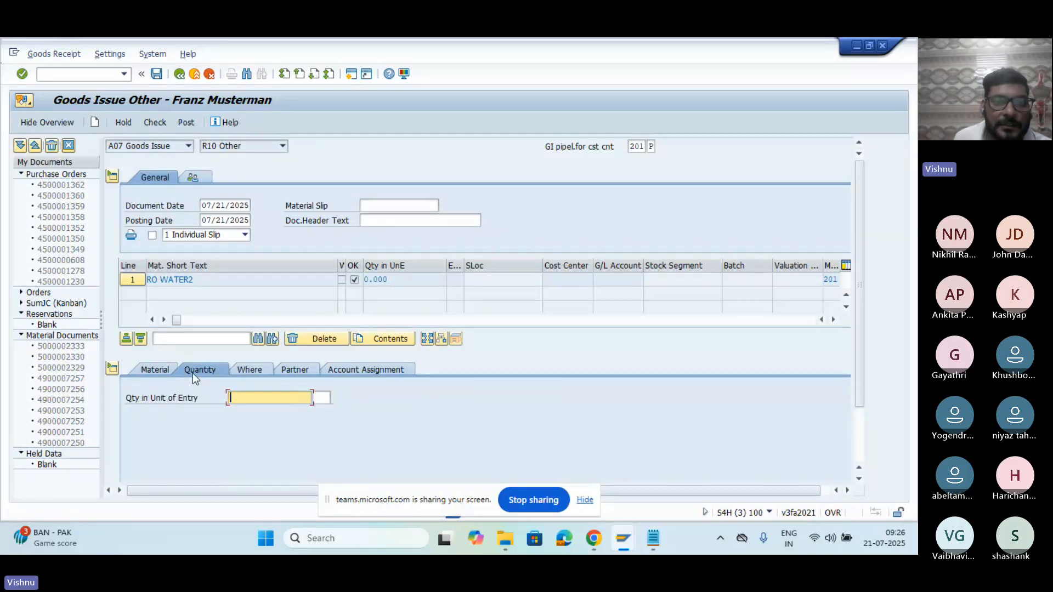
pyautogui.write('100')
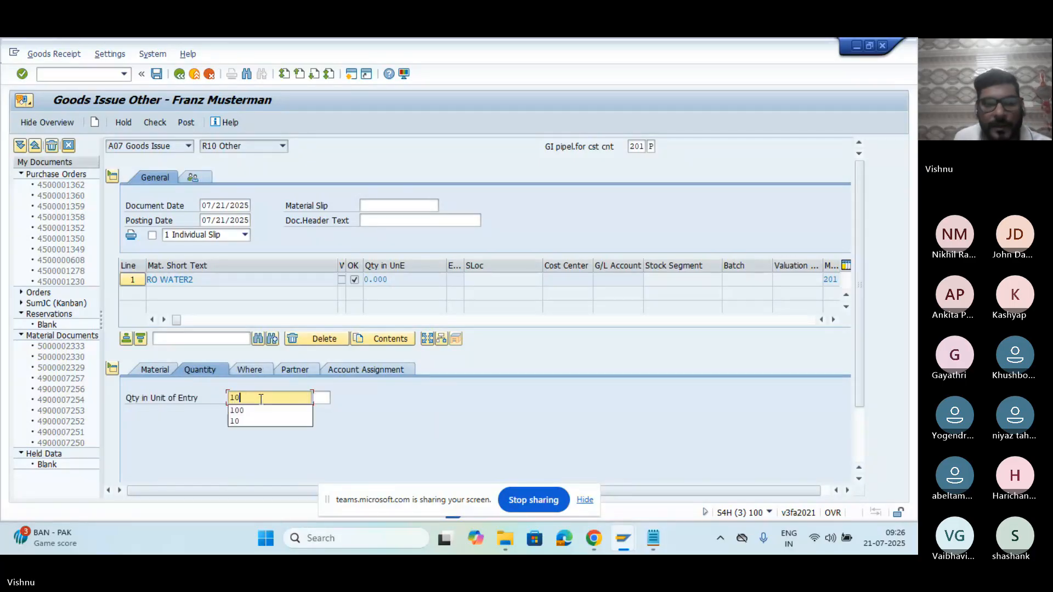
pyautogui.click(329, 397)
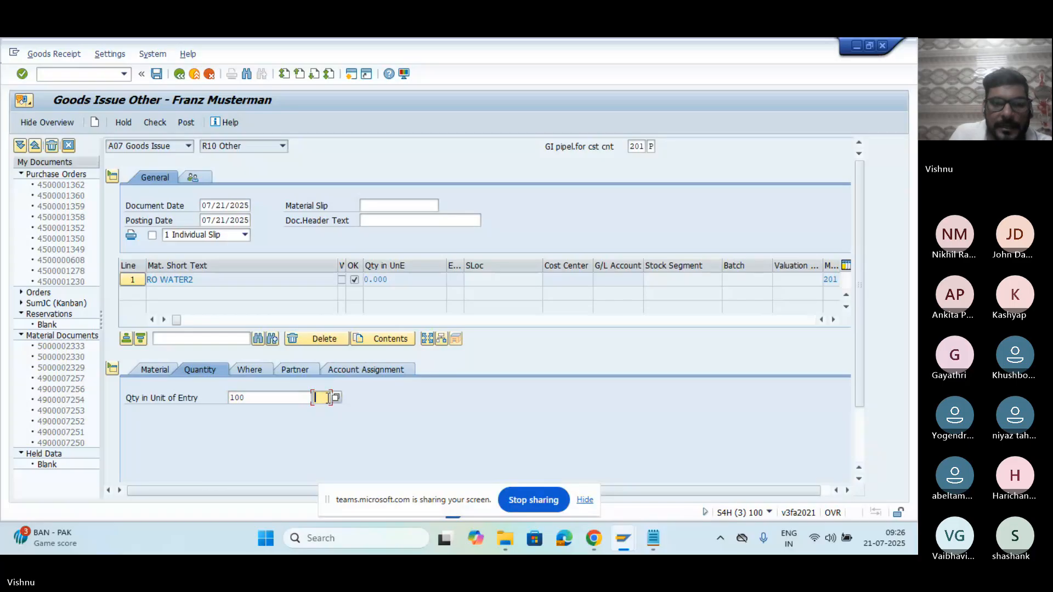
pyautogui.write('1')
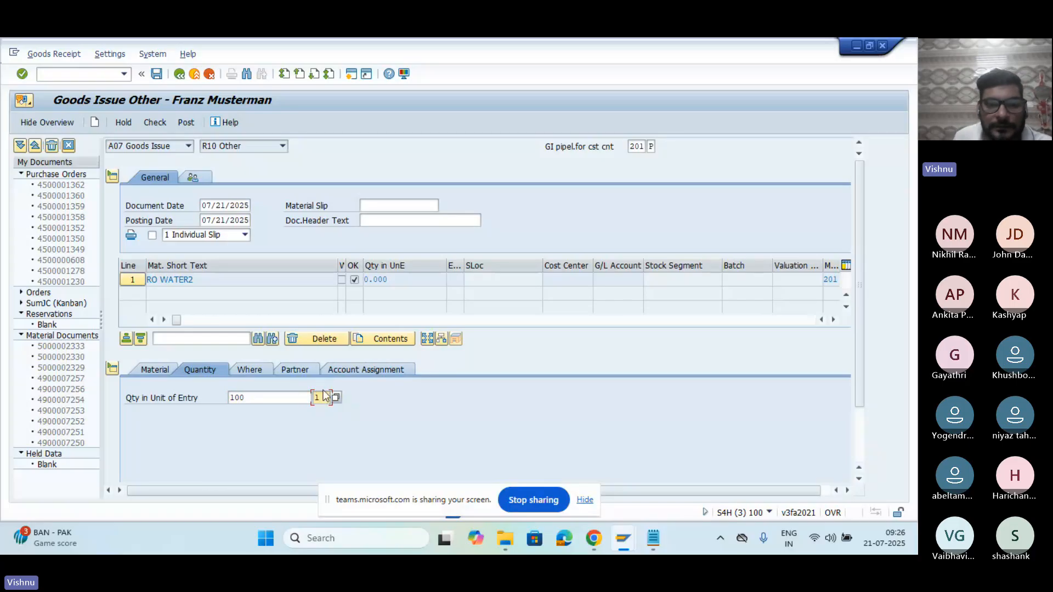
pyautogui.press('BackSpace')
pyautogui.write('L')
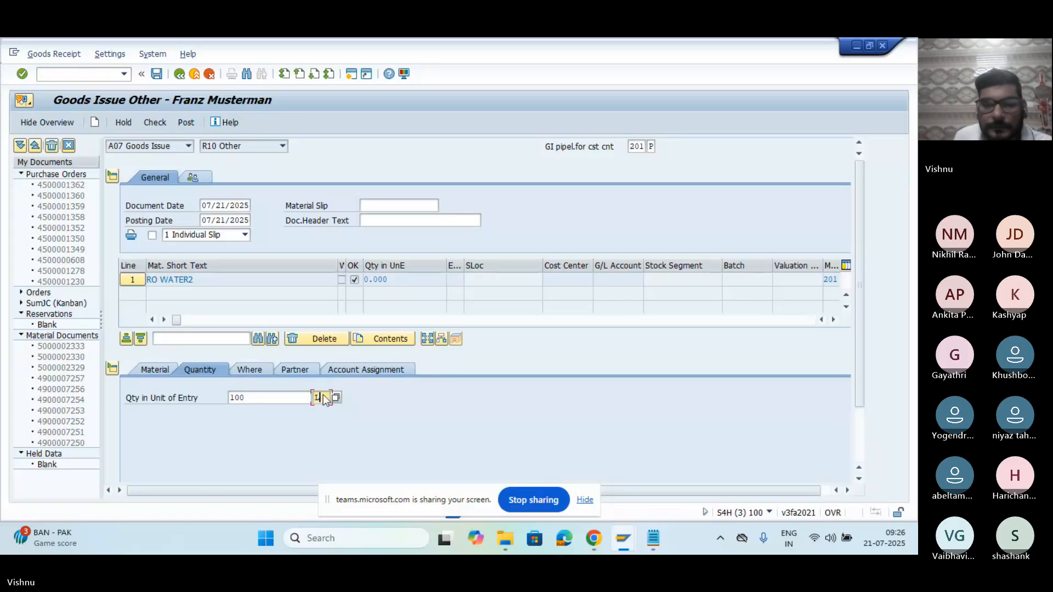
pyautogui.press('Return')
# Step: Assign plant VS12 to the RO WATER2 goods issue item
pyautogui.click(247, 370)
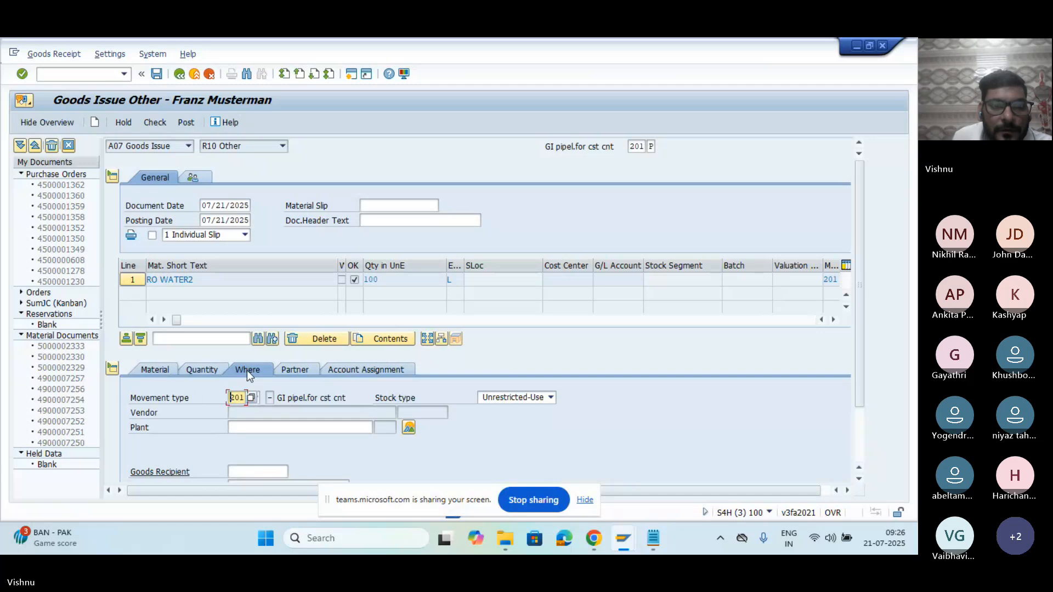
pyautogui.click(247, 429)
pyautogui.write('VS')
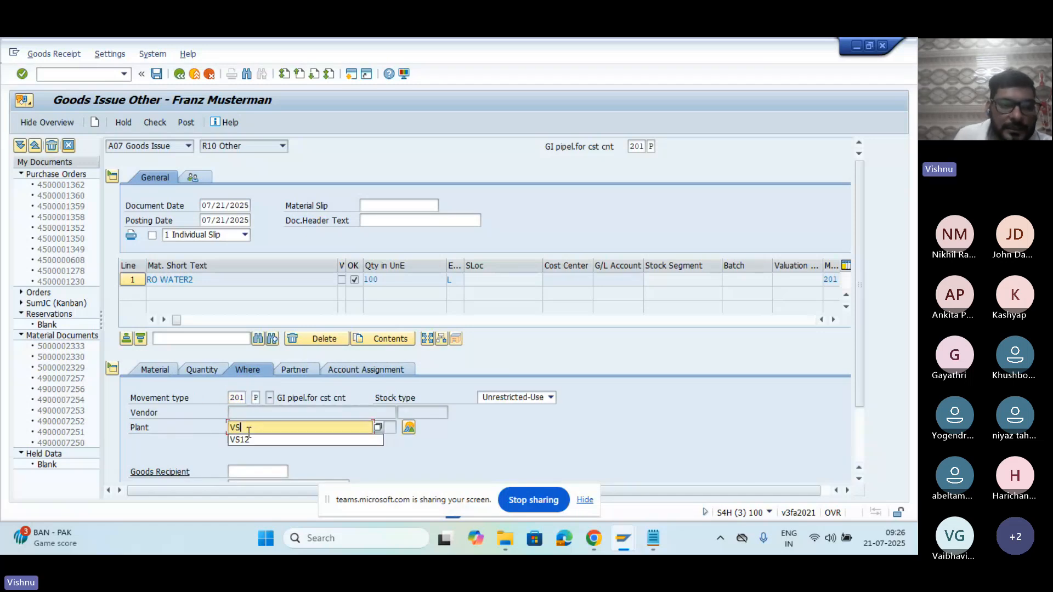
pyautogui.click(251, 439)
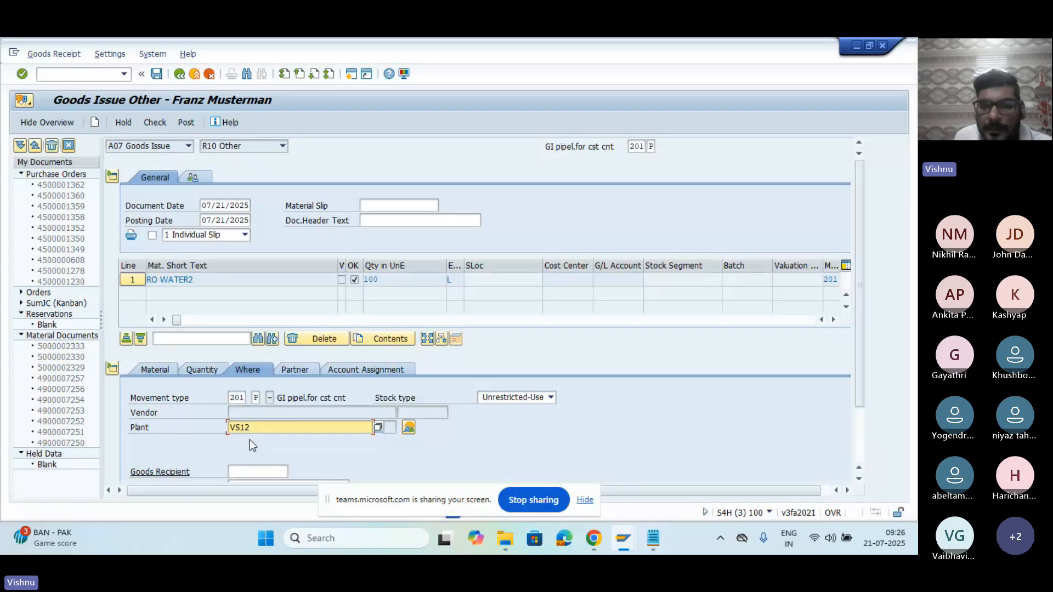
pyautogui.press('Return')
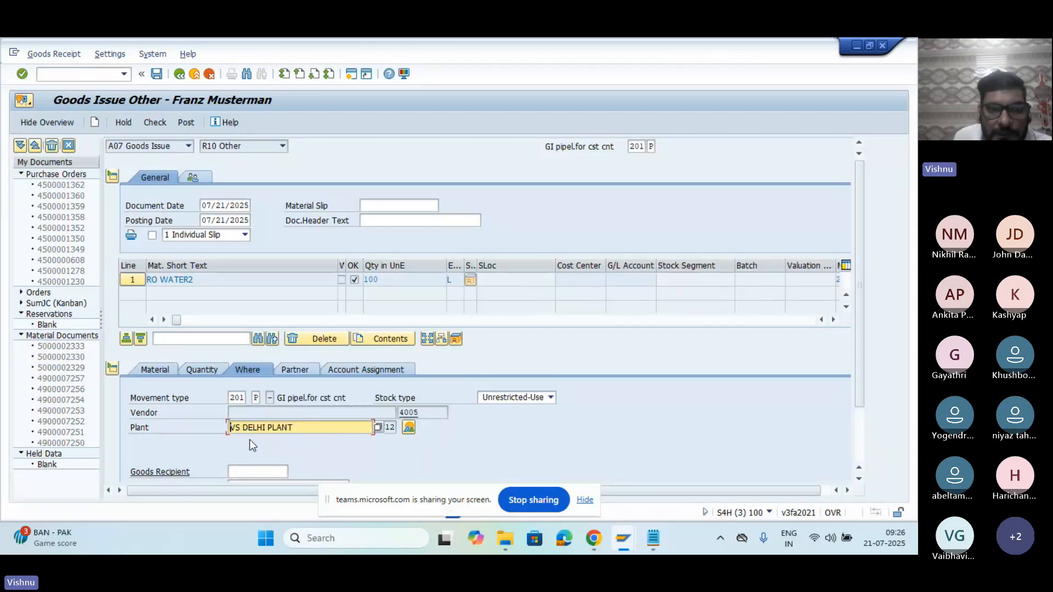
# Step: Copy supplier number 4005 from the Notepad notes and enter it as the vendor of the RO WATER2 item
pyautogui.click(291, 371)
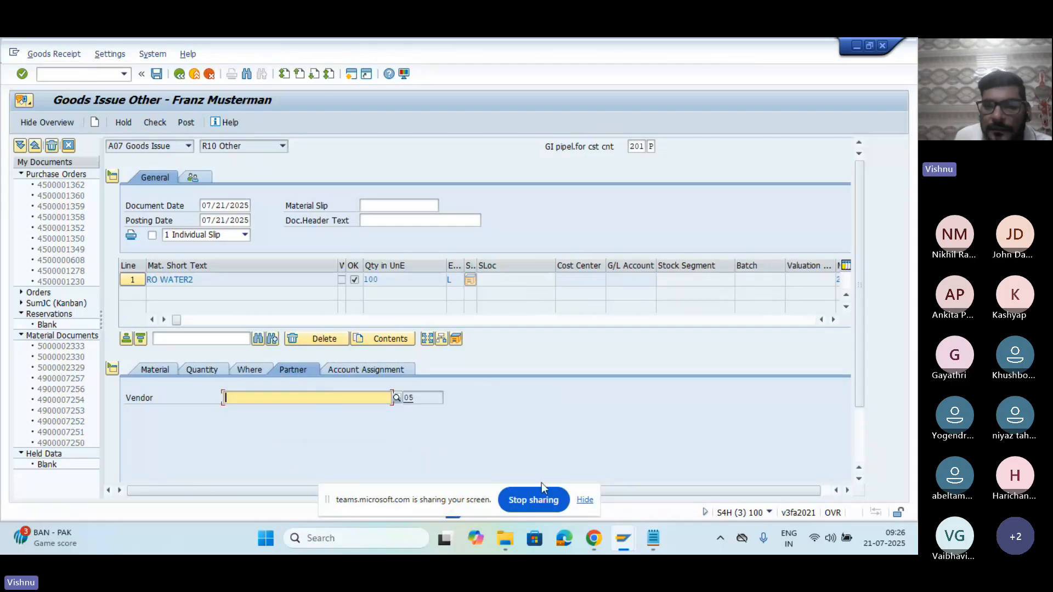
pyautogui.click(654, 538)
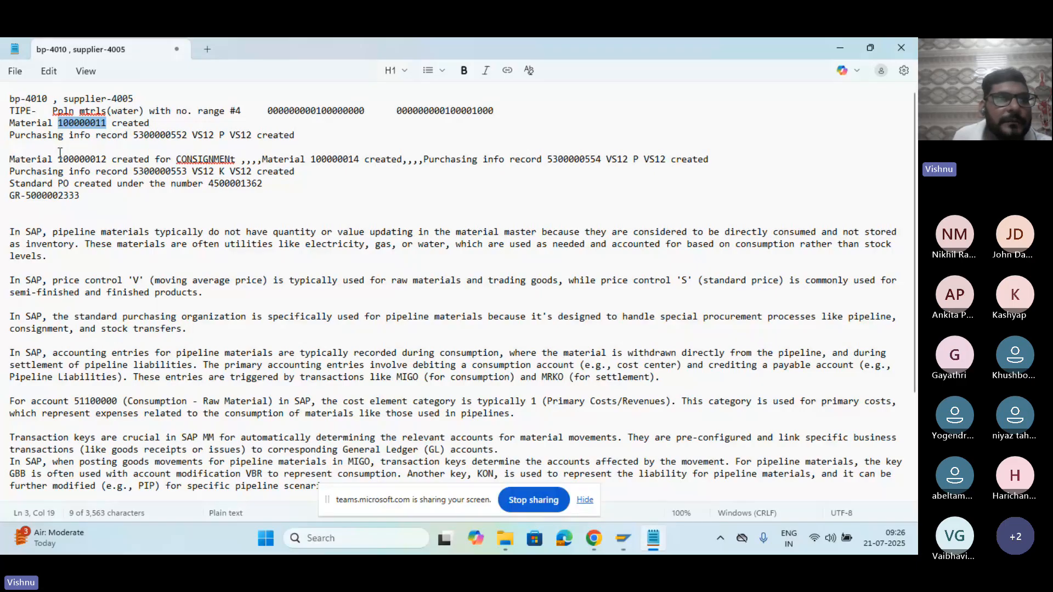
pyautogui.doubleClick(119, 99)
pyautogui.hotkey('ctrl', 'c')
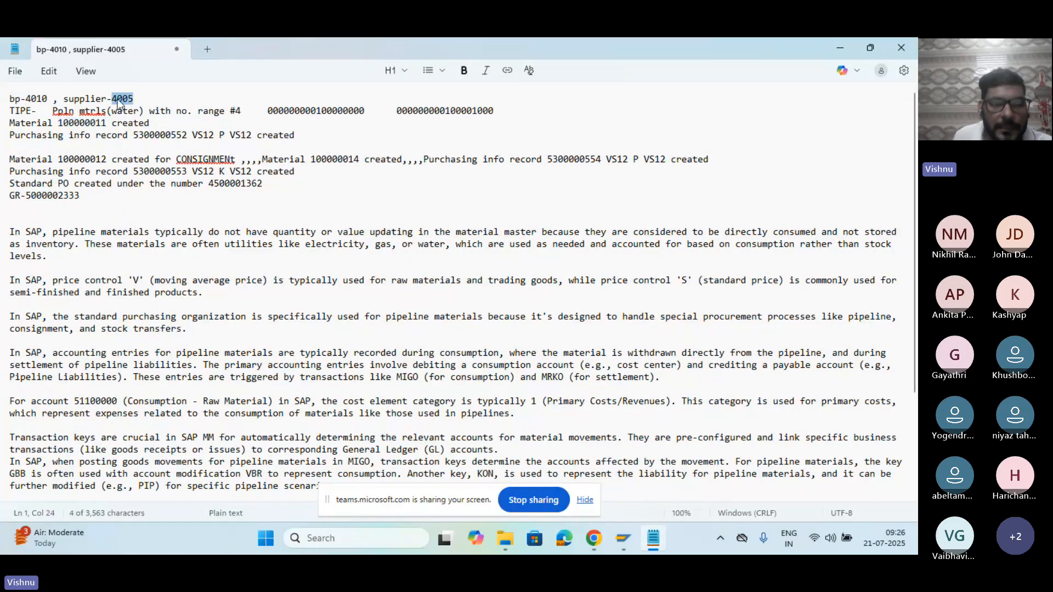
pyautogui.hotkey('alt', 'Tab')
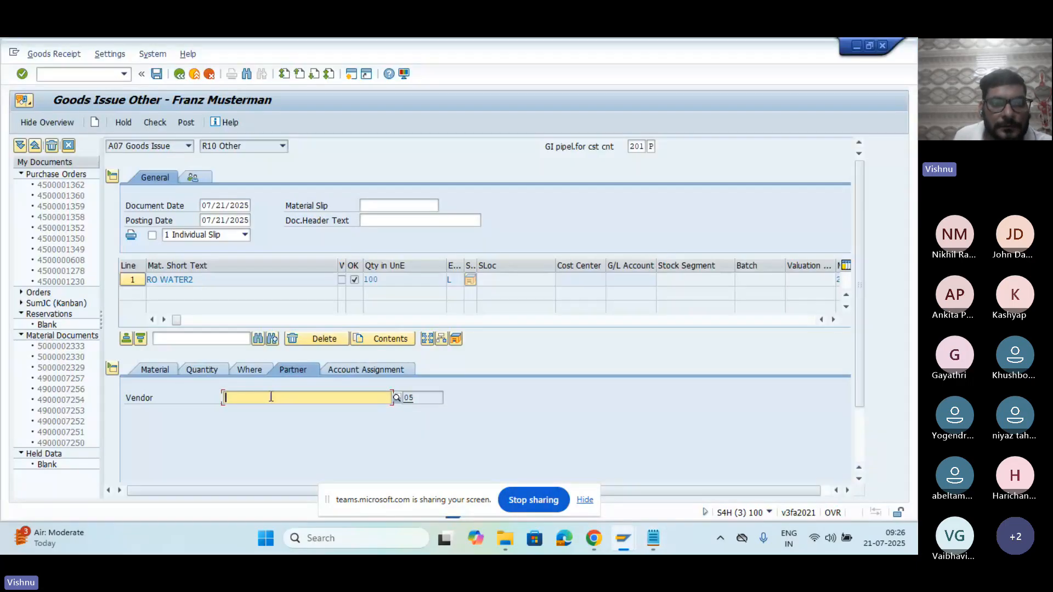
pyautogui.hotkey('ctrl', 'v')
pyautogui.press('Return')
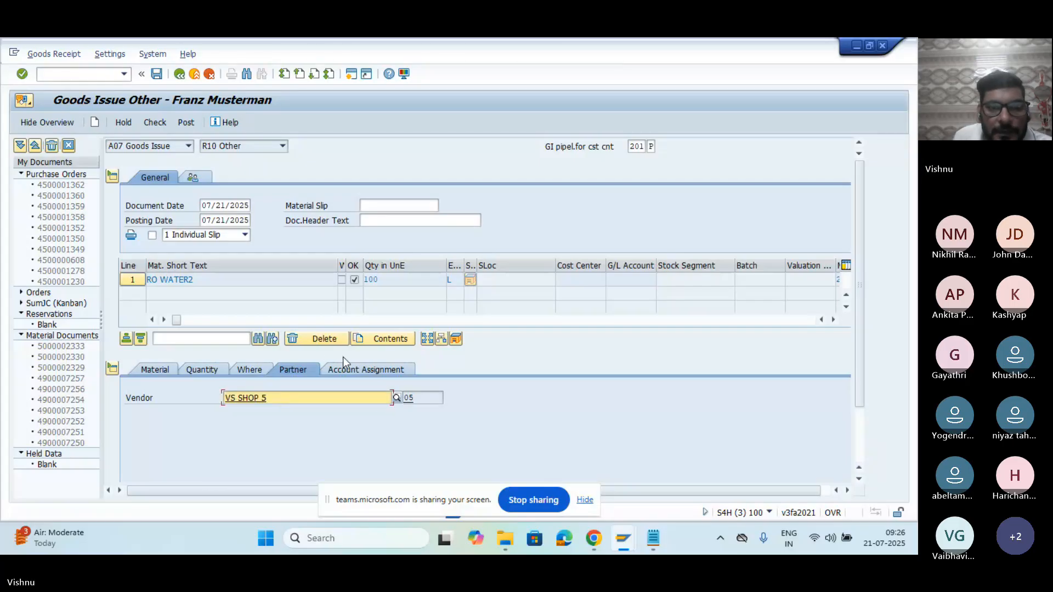
# Step: Assign cost center VS12 to the RO WATER2 item, and check and post the goods issue
pyautogui.click(355, 371)
pyautogui.click(220, 427)
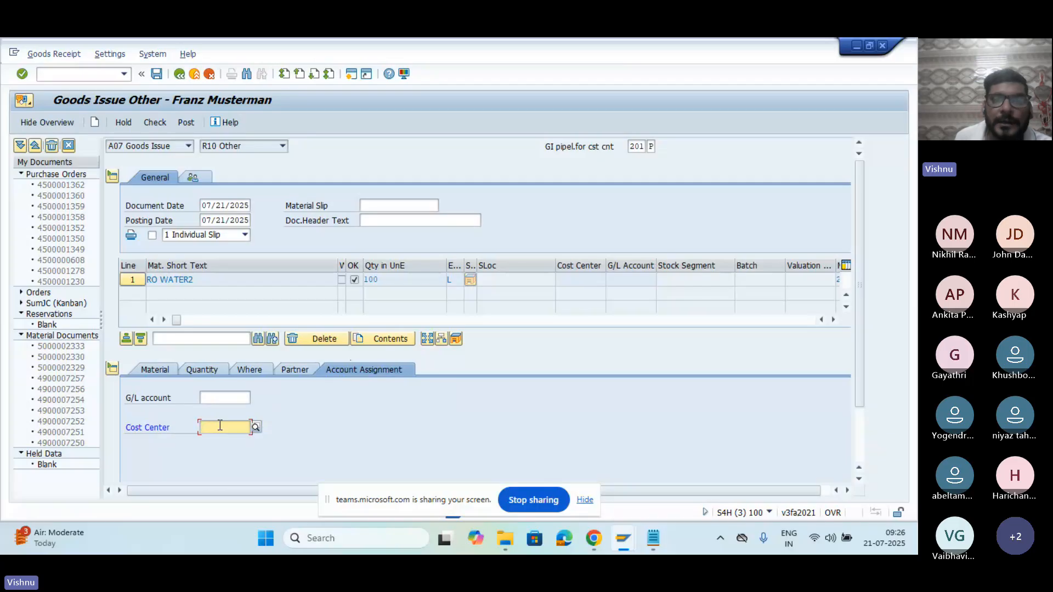
pyautogui.write('VS12')
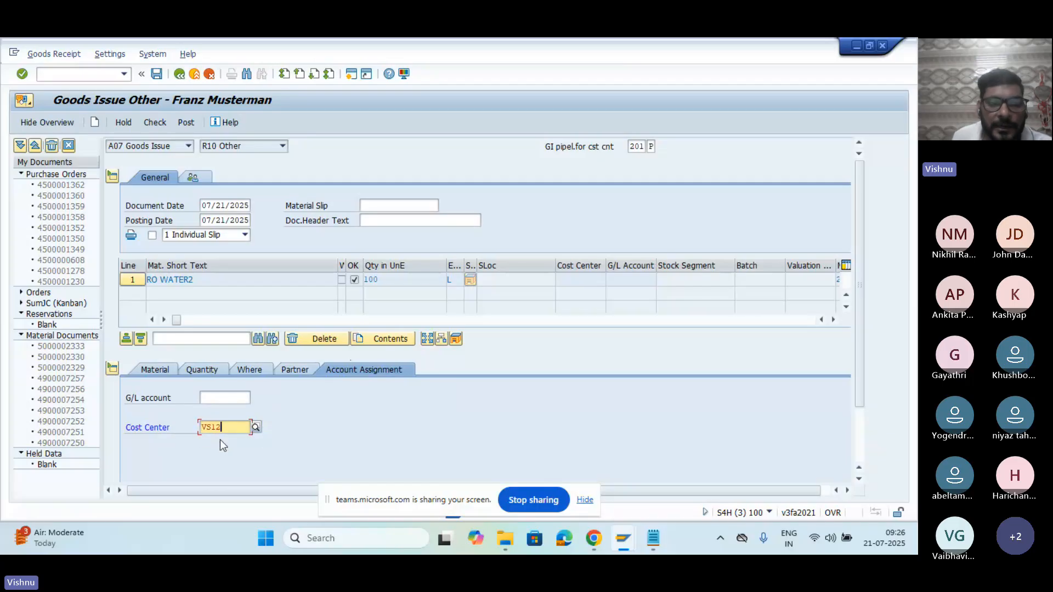
pyautogui.press('Return')
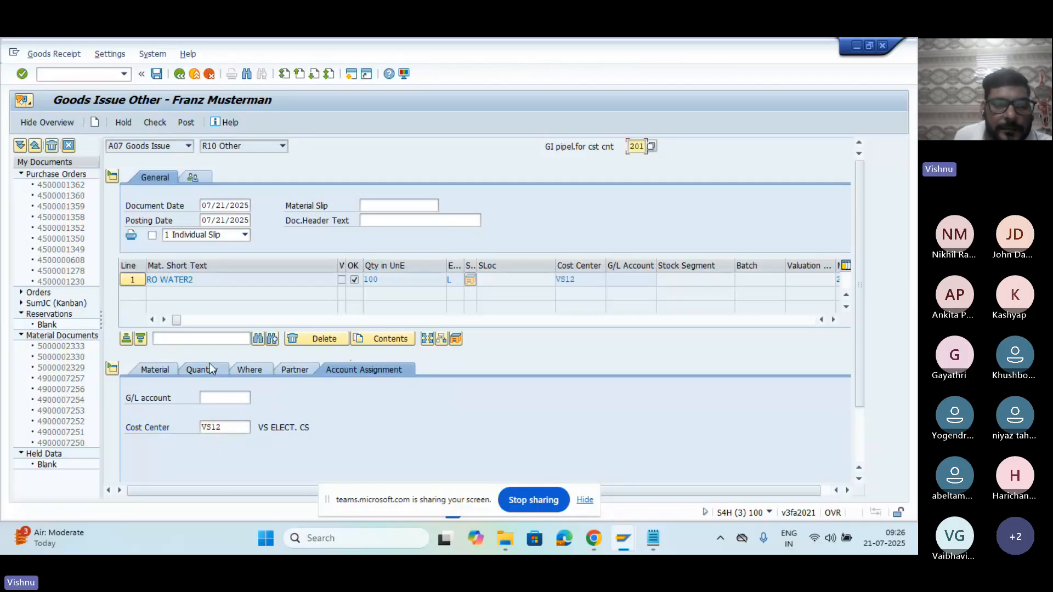
pyautogui.click(149, 121)
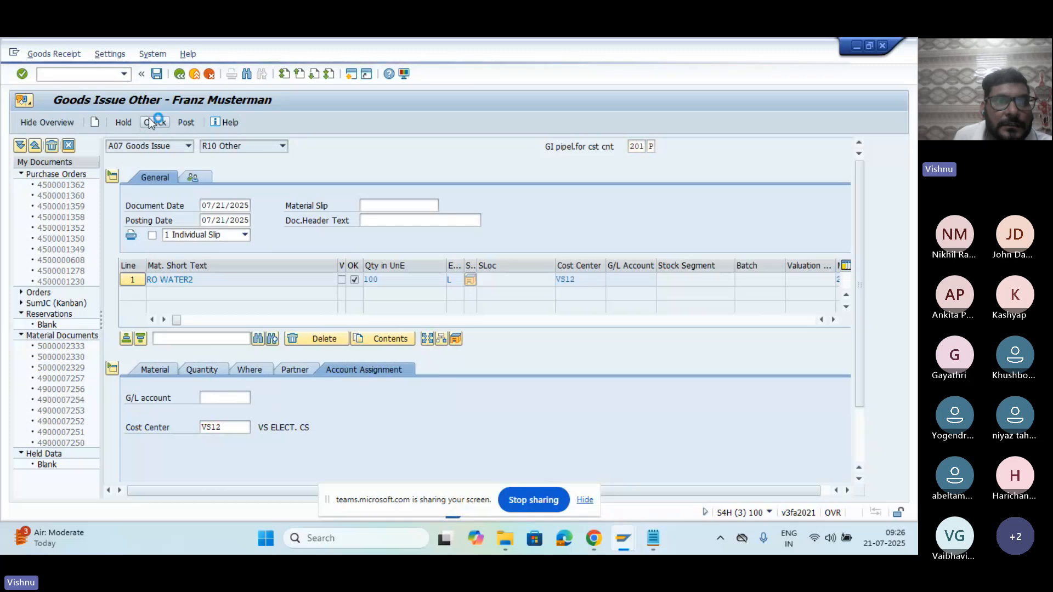
pyautogui.click(185, 125)
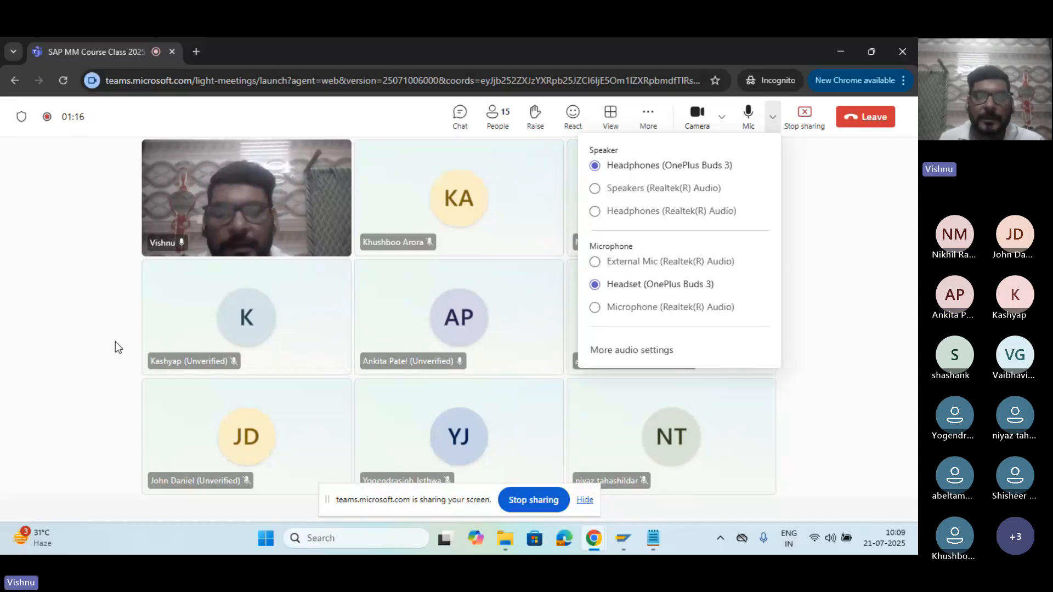
# Step: Switch from the Teams meeting to SAP Easy Access and start MM01 Create Material for consignment procurement
pyautogui.click(62, 338)
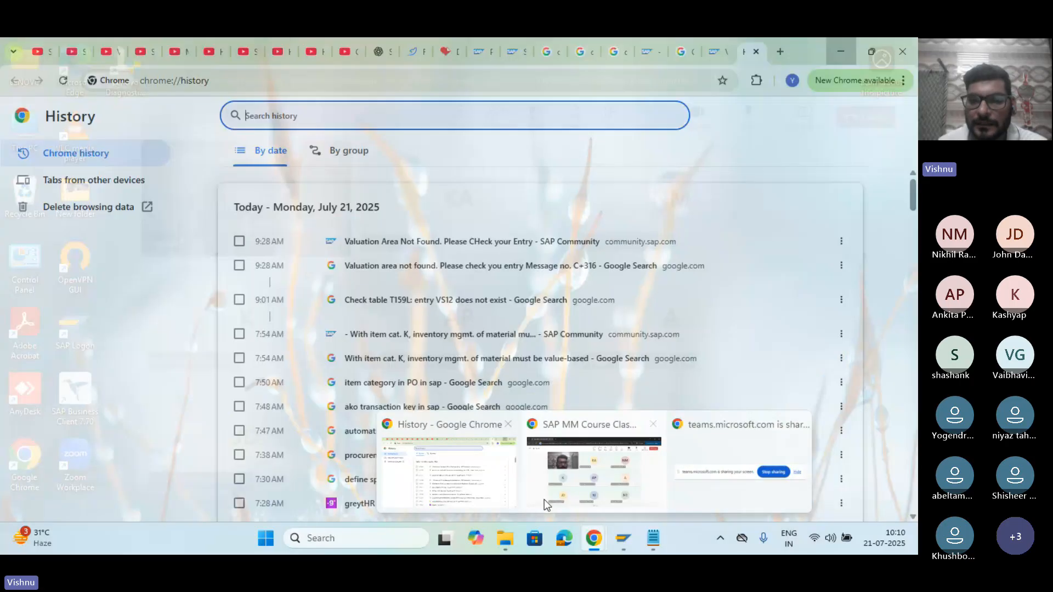
pyautogui.moveTo(622, 549)
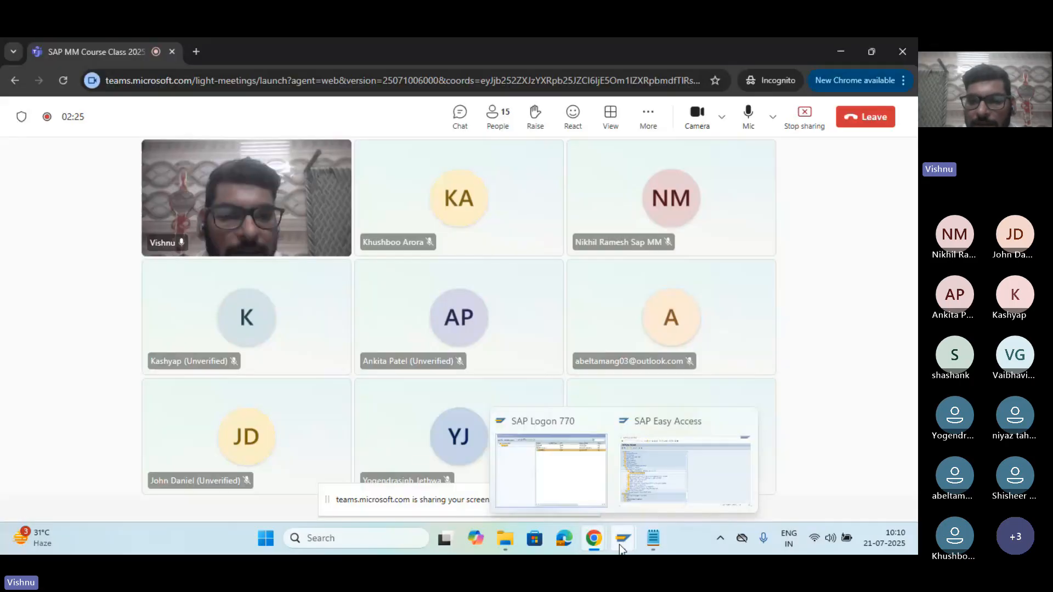
pyautogui.click(664, 478)
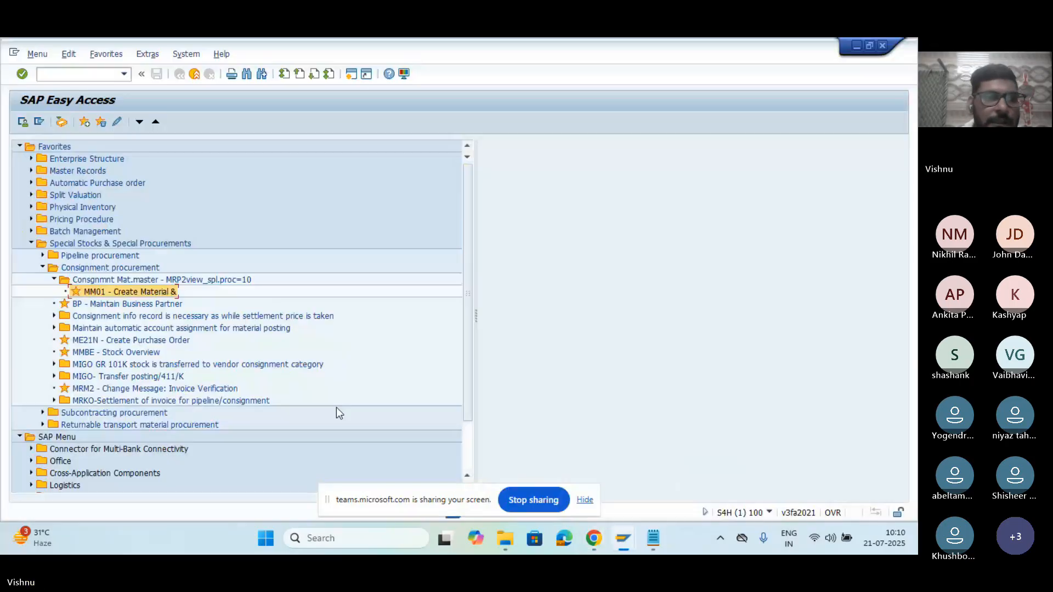
pyautogui.click(121, 306)
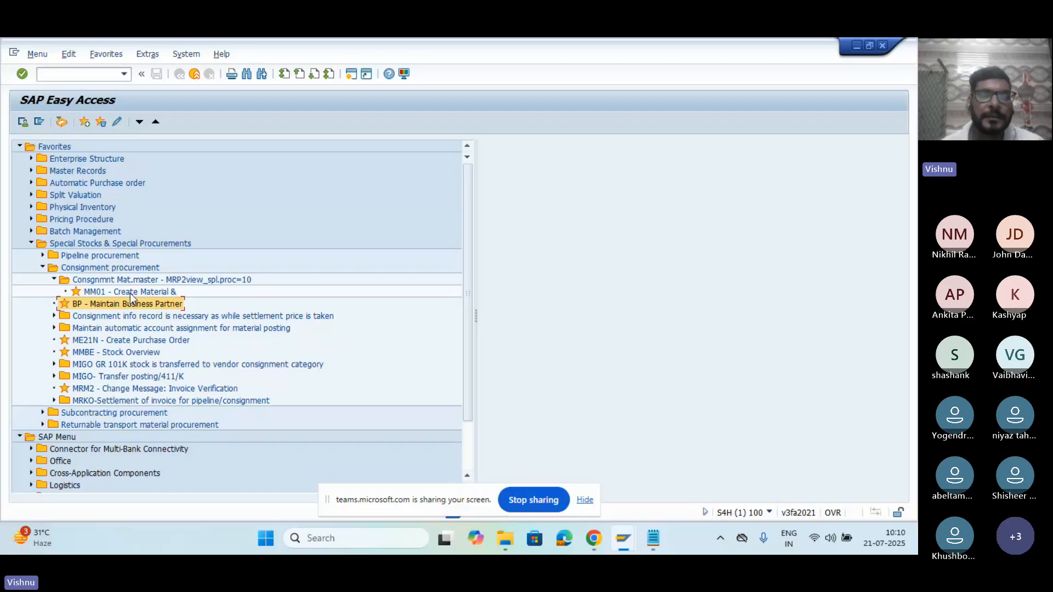
pyautogui.click(133, 292)
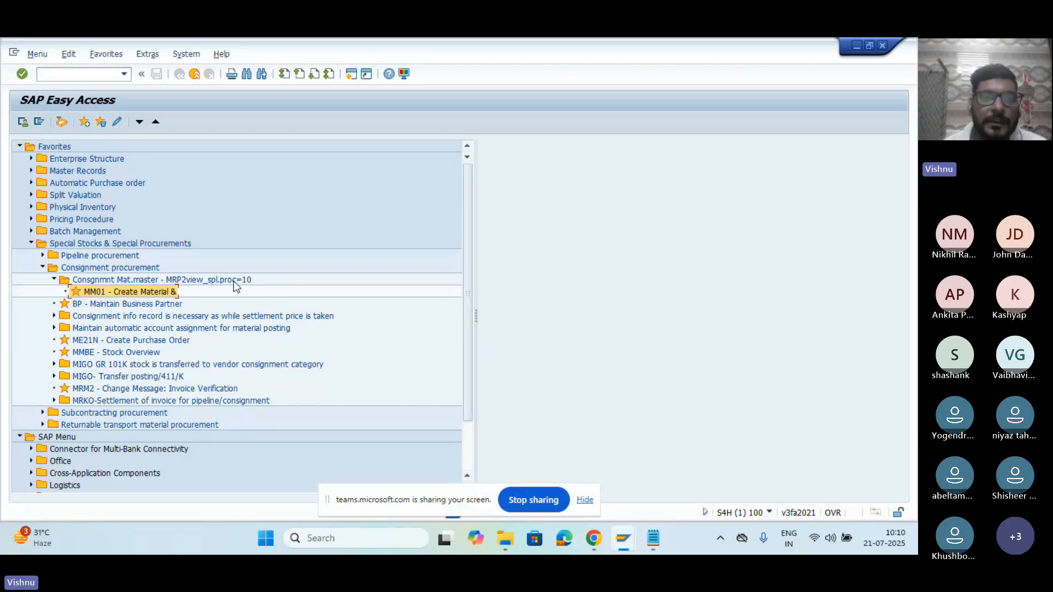
pyautogui.doubleClick(122, 293)
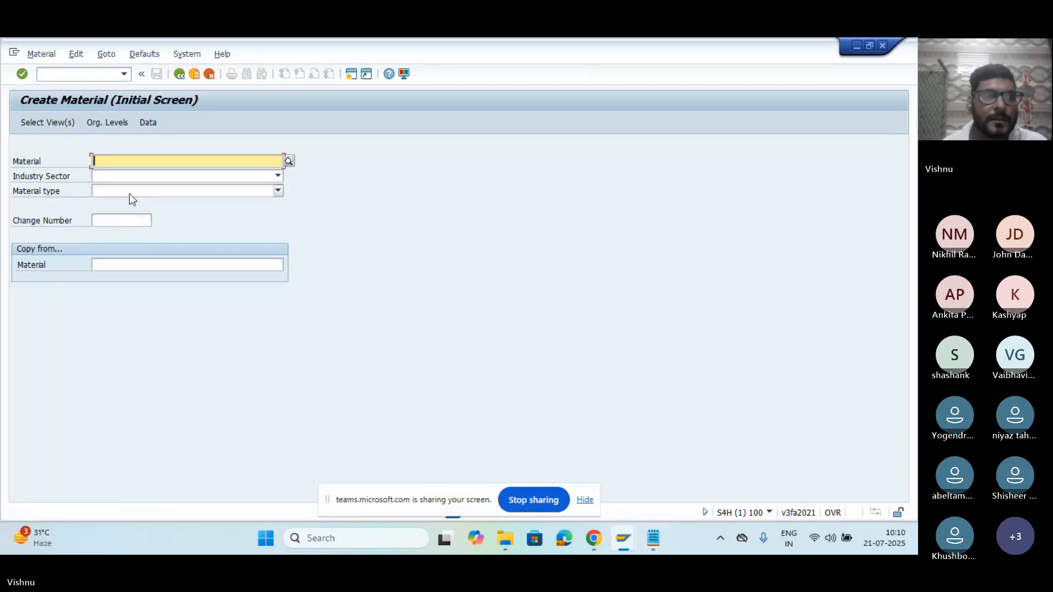
# Step: Set the new material's industry sector to Electrical Industry and its material type to RMS1 Raw materials for VS ELEC
pyautogui.click(180, 176)
pyautogui.click(171, 200)
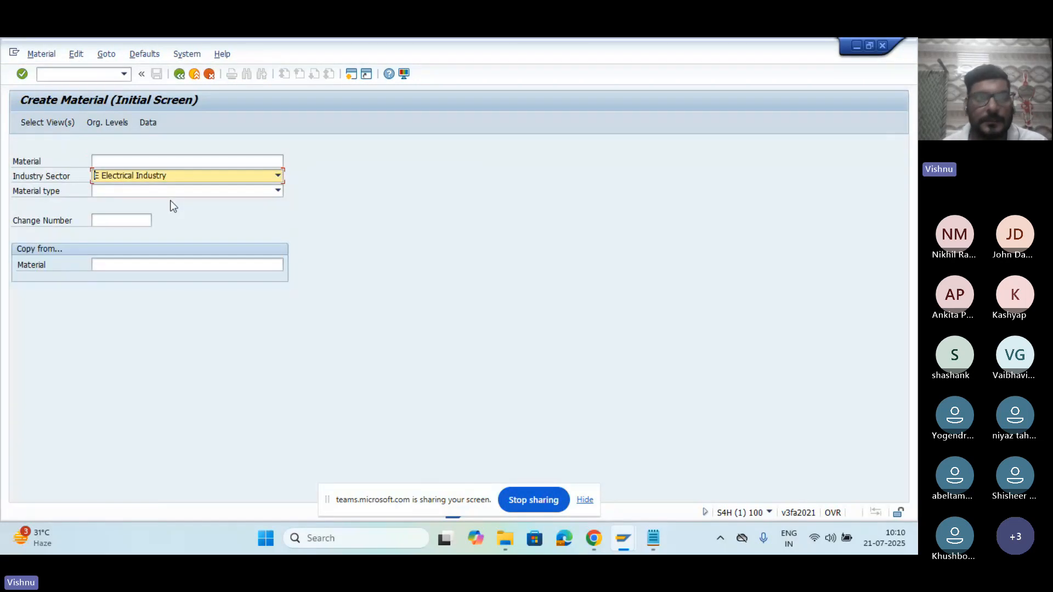
pyautogui.click(176, 192)
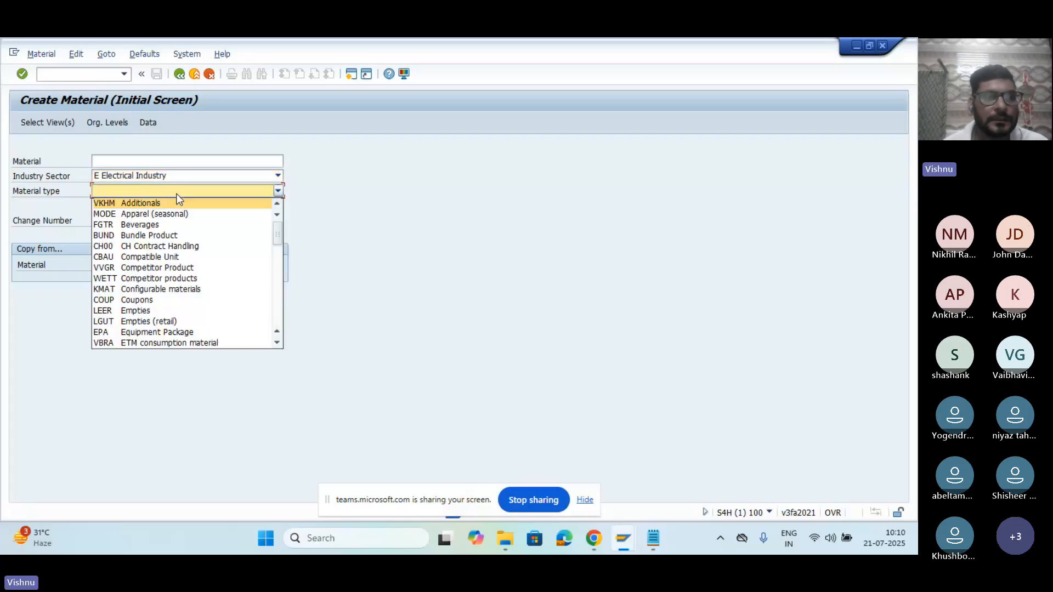
pyautogui.write('rm')
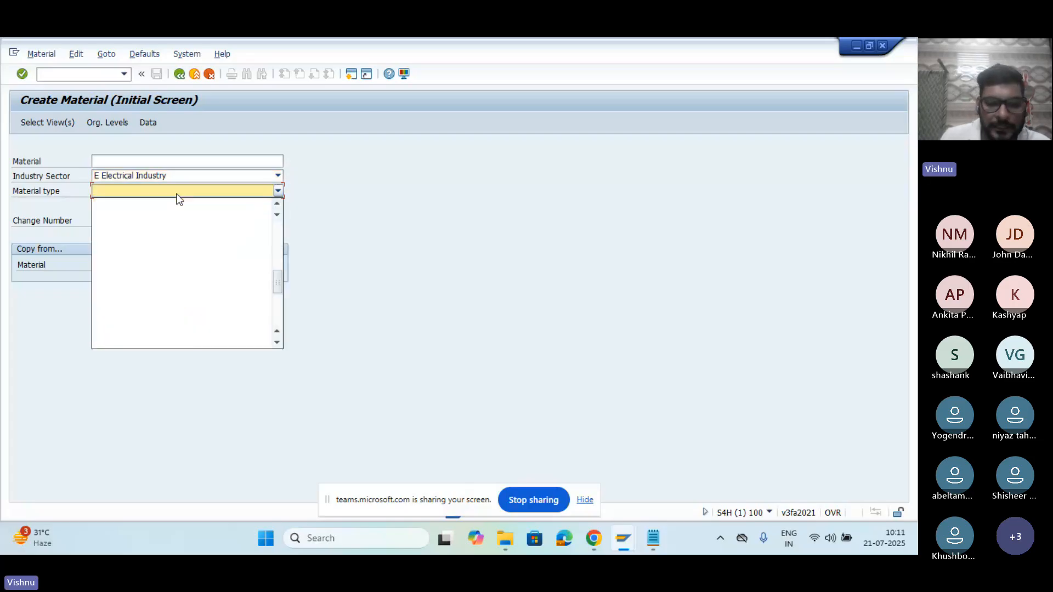
pyautogui.press('Return')
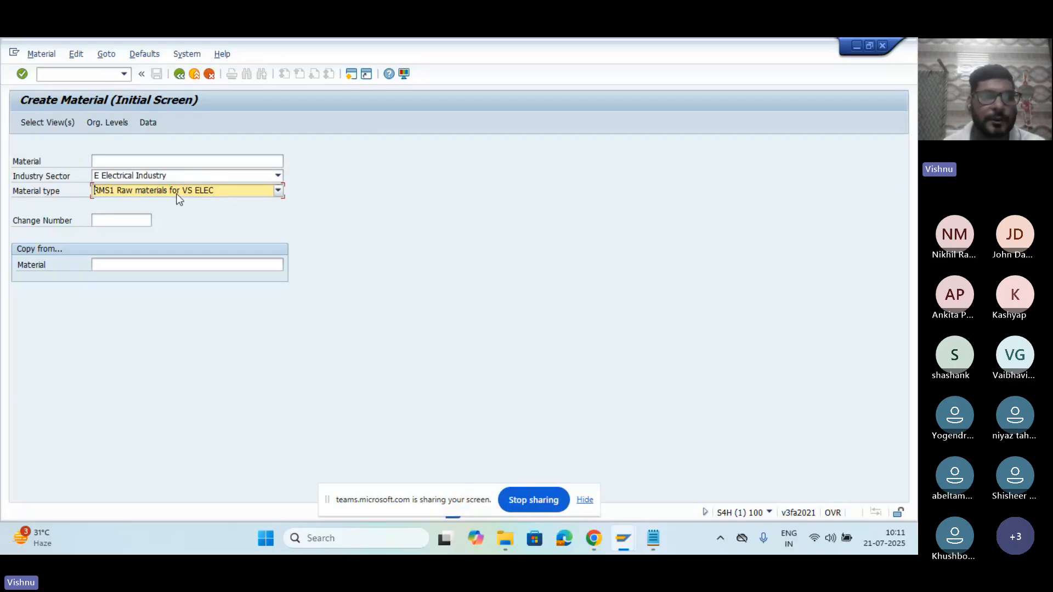
# Step: Select the Basic Data 1, Purchasing, MRP 1, MRP 2, General Plant Data / Storage 1 and Accounting 1 views for the new material
pyautogui.press('Return')
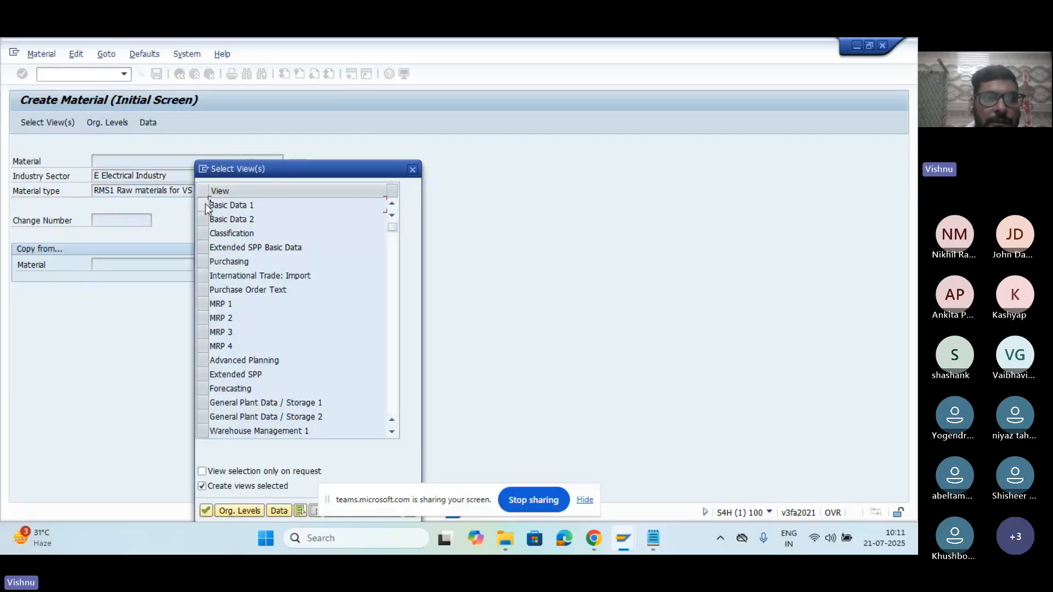
pyautogui.click(203, 206)
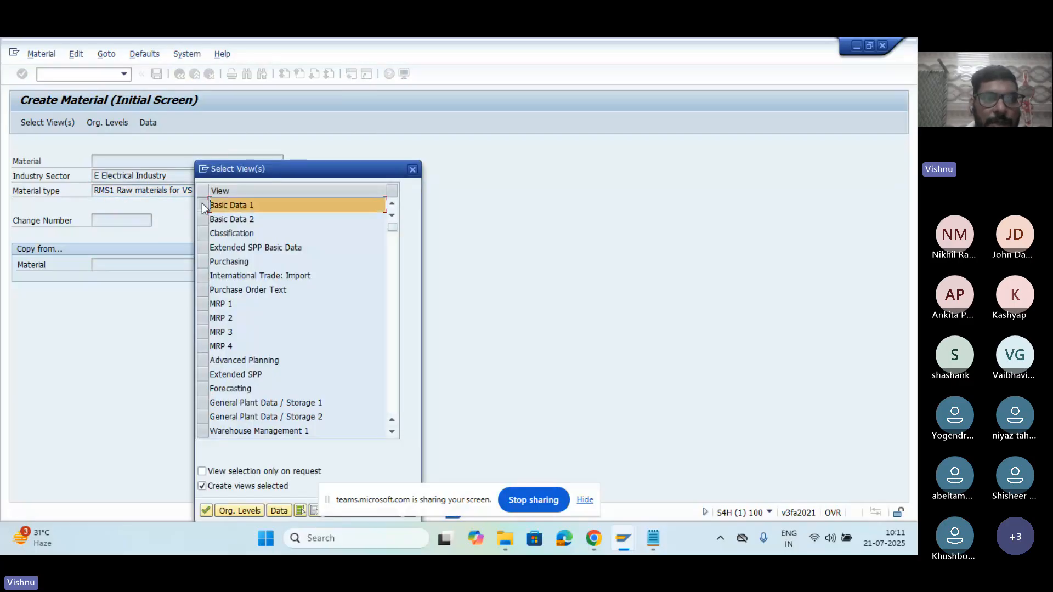
pyautogui.click(204, 261)
pyautogui.click(202, 303)
pyautogui.click(202, 318)
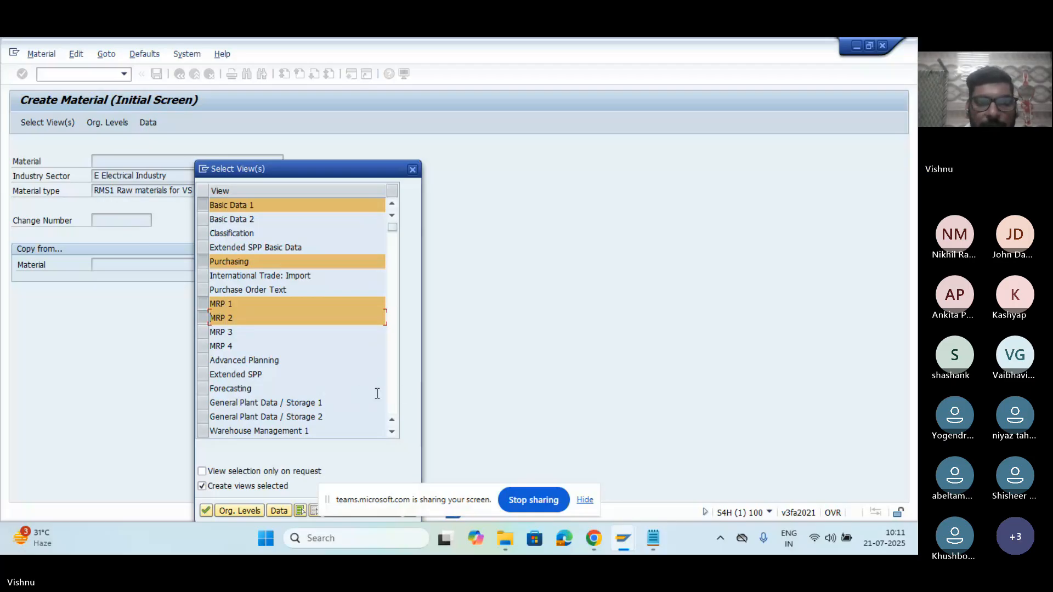
pyautogui.click(359, 401)
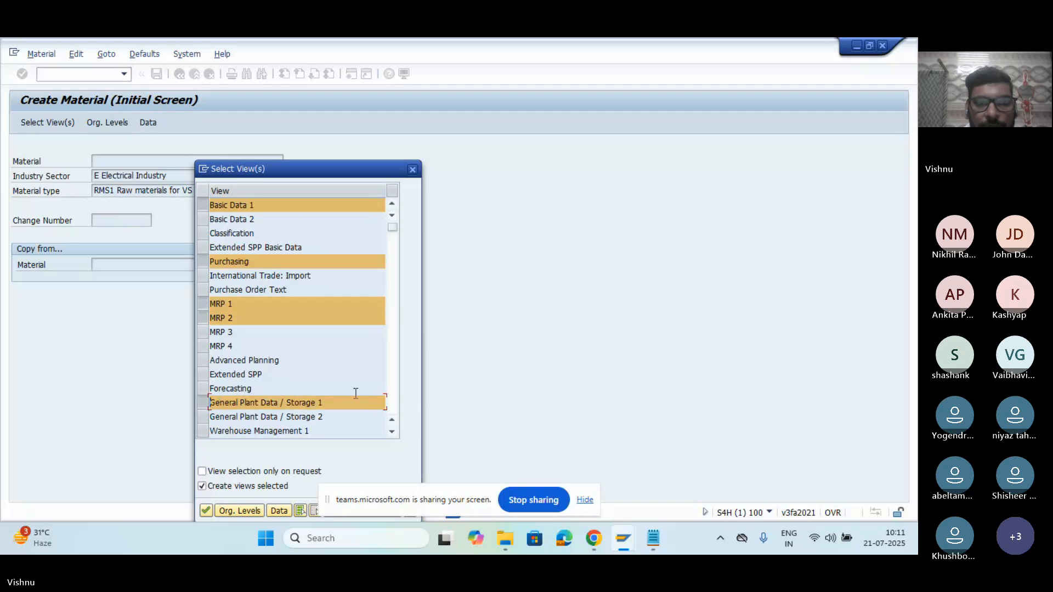
pyautogui.click(393, 400)
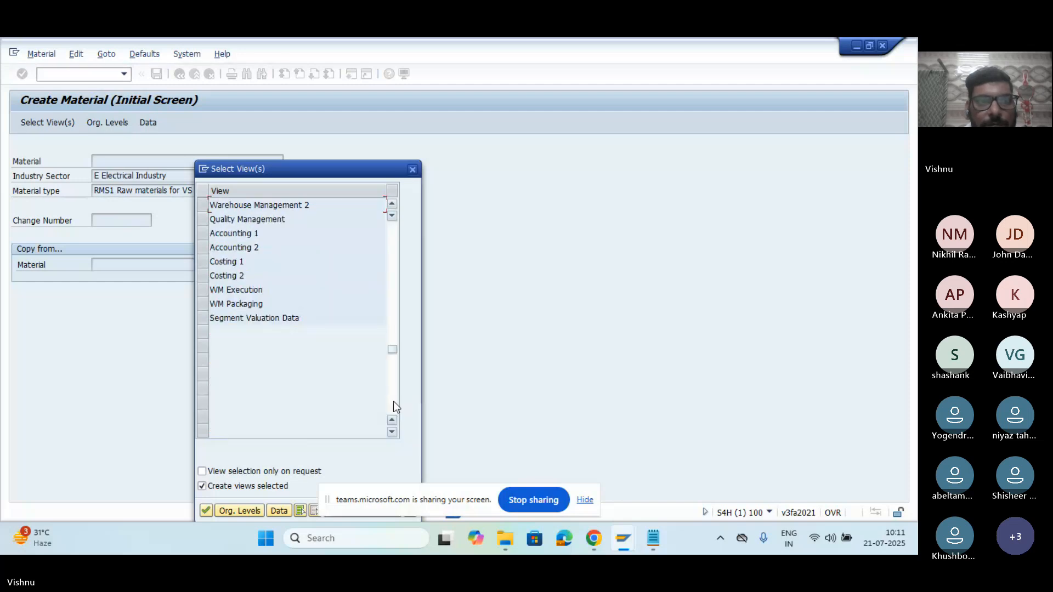
pyautogui.click(205, 236)
pyautogui.press('Return')
# Step: Set the organizational levels to plant VS12 and storage location VS1, and proceed to the basic data
pyautogui.press('space')
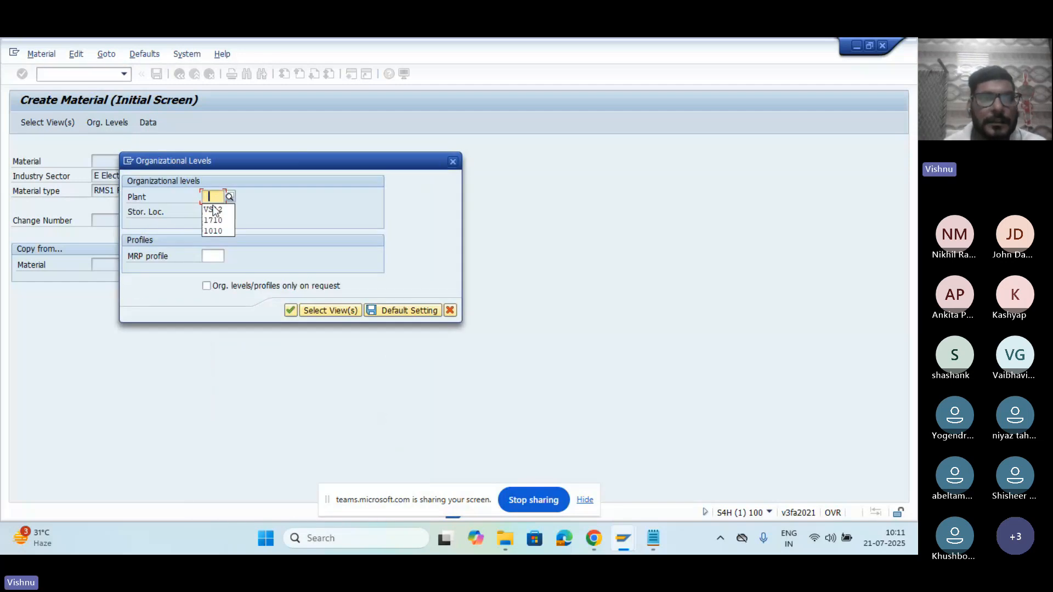
pyautogui.click(212, 209)
pyautogui.click(211, 212)
pyautogui.press('space')
pyautogui.click(210, 224)
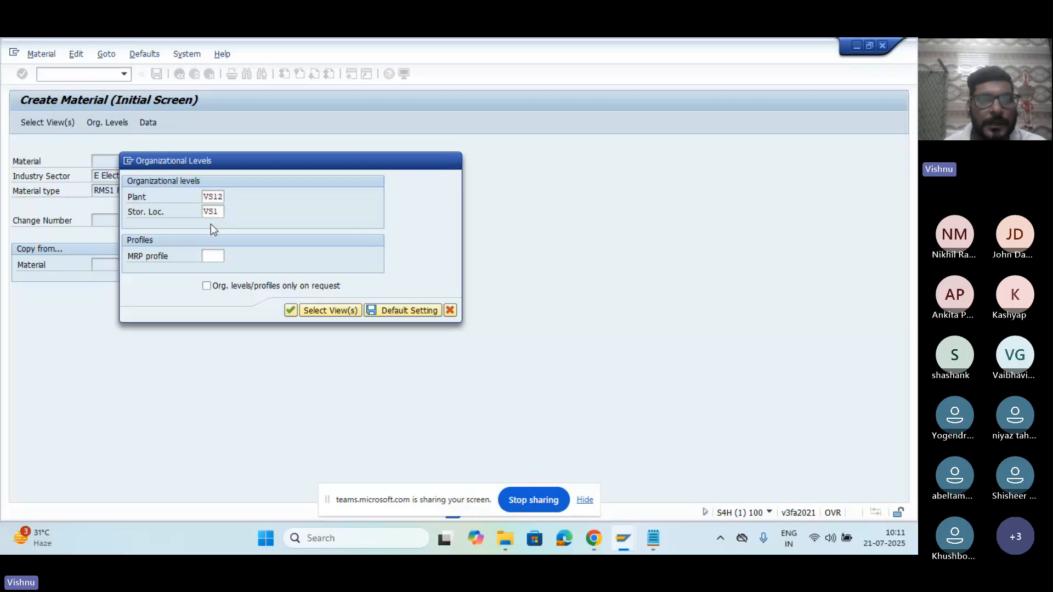
pyautogui.press('Return')
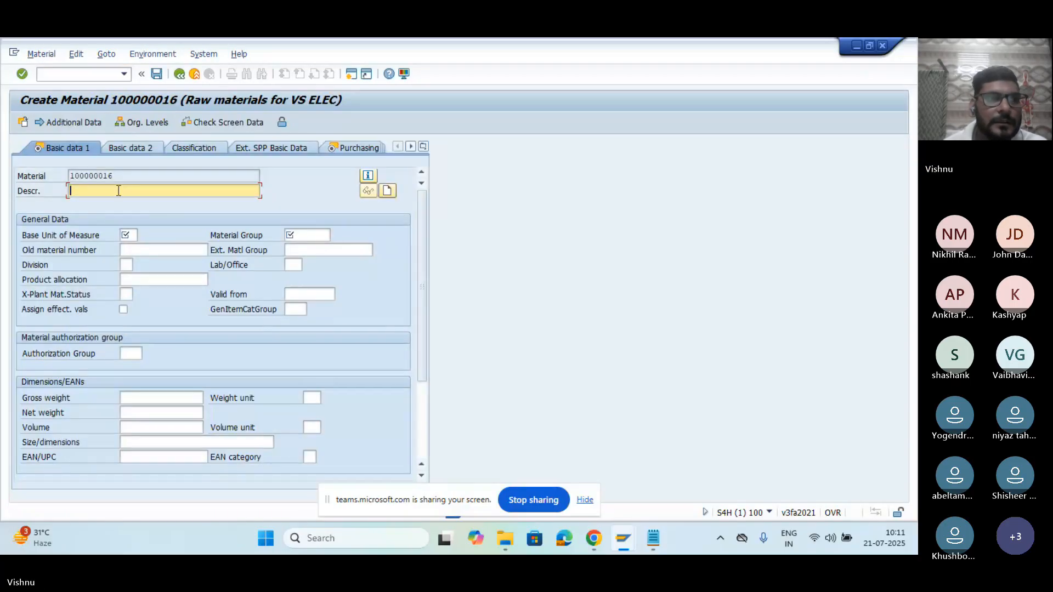
# Step: Fill in the basic data with description switches, base unit of measure pc and material group ZROH
pyautogui.click(118, 191)
pyautogui.click(146, 187)
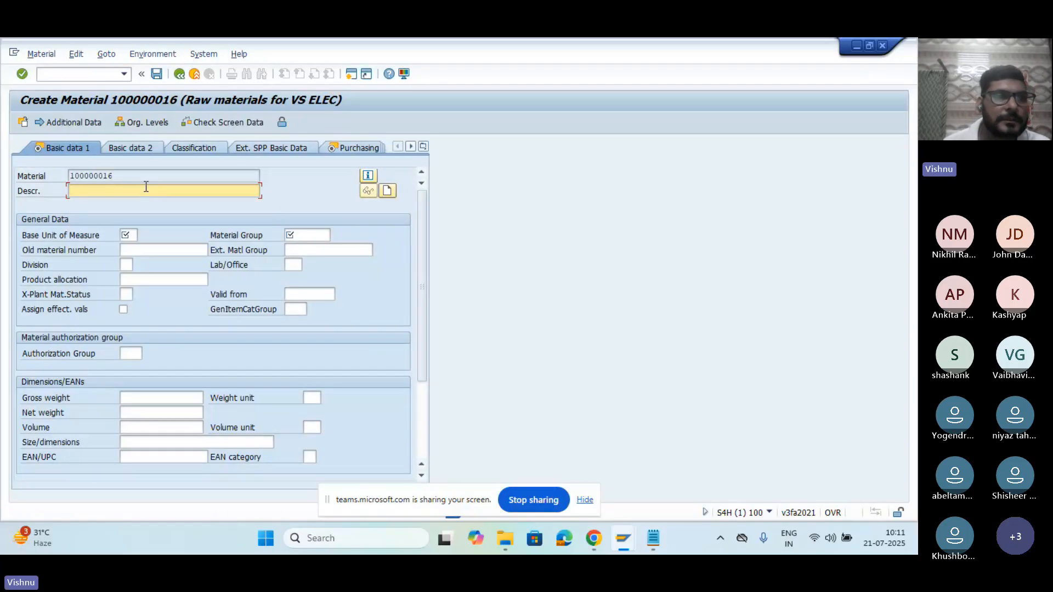
pyautogui.write('switches')
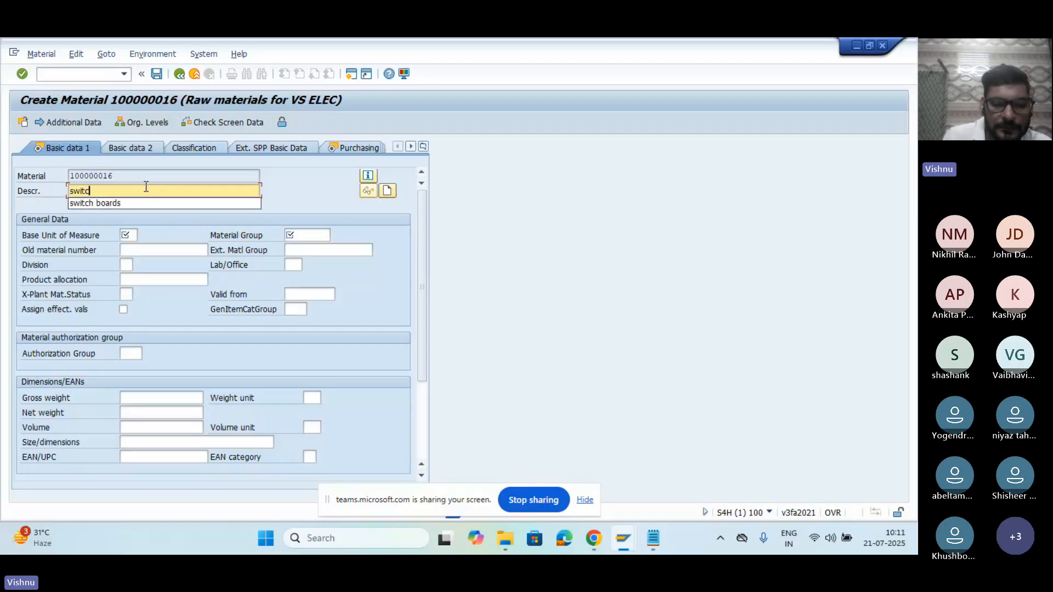
pyautogui.click(128, 235)
pyautogui.click(136, 258)
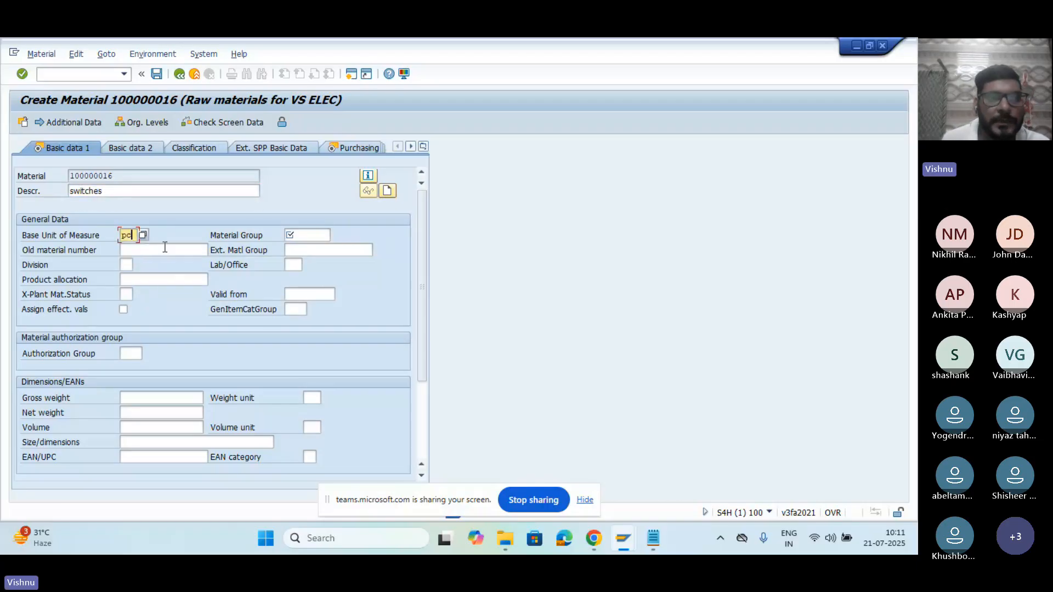
pyautogui.click(321, 235)
pyautogui.click(314, 249)
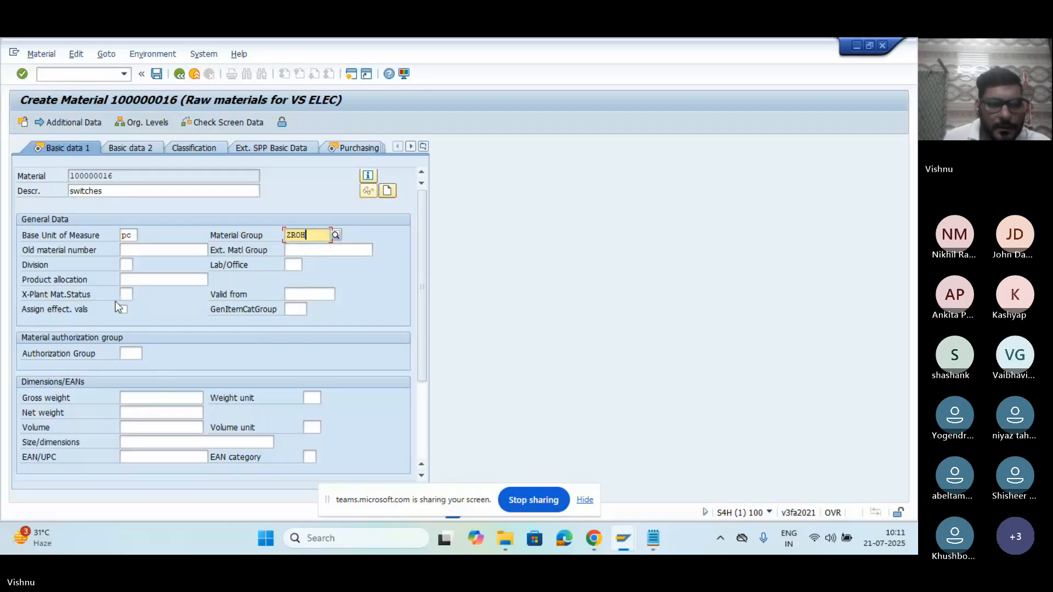
pyautogui.press('Return')
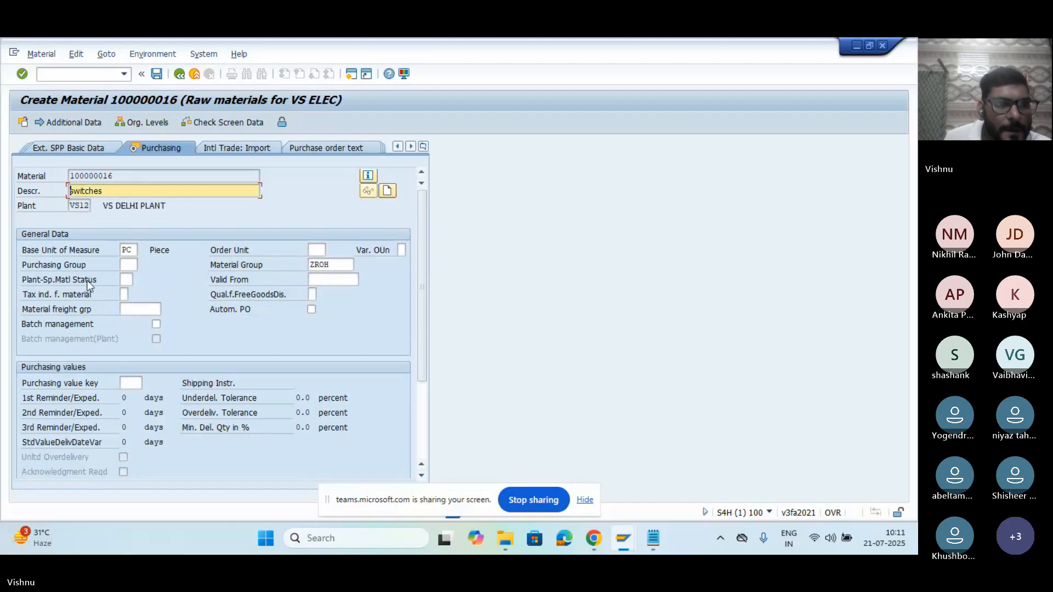
# Step: Set the purchasing group to VS1 and the purchasing value key to 1 in the purchasing data
pyautogui.click(122, 265)
pyautogui.write('VS1')
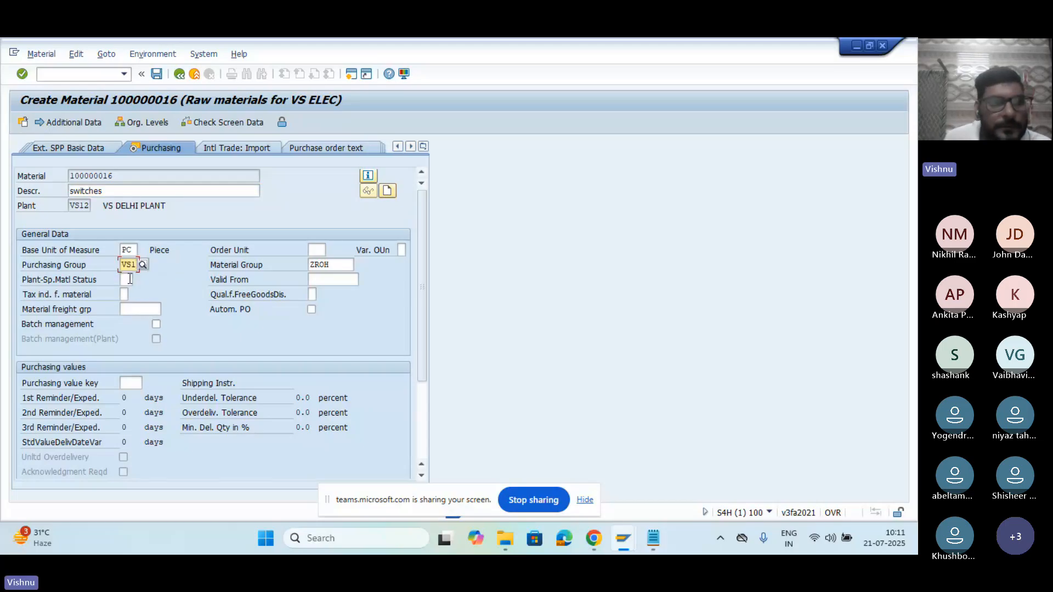
pyautogui.click(132, 382)
pyautogui.write('1')
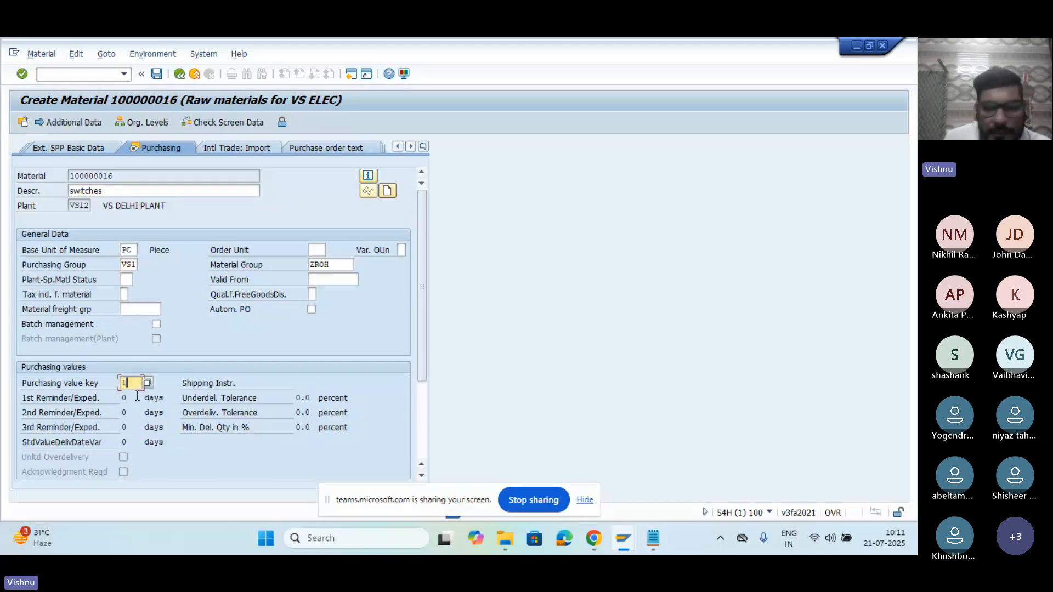
pyautogui.press('Return')
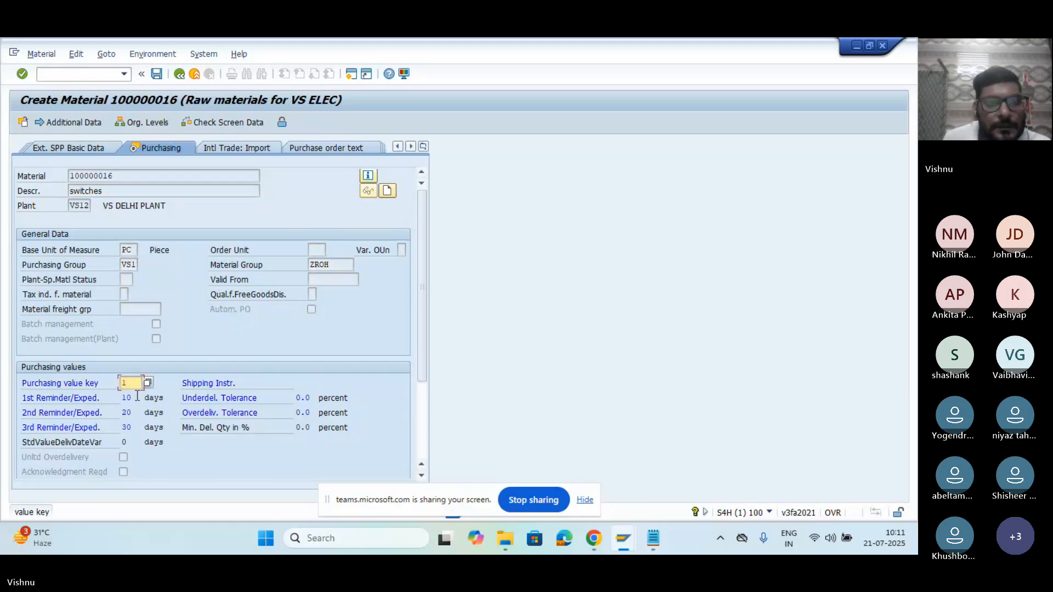
pyautogui.press('Return')
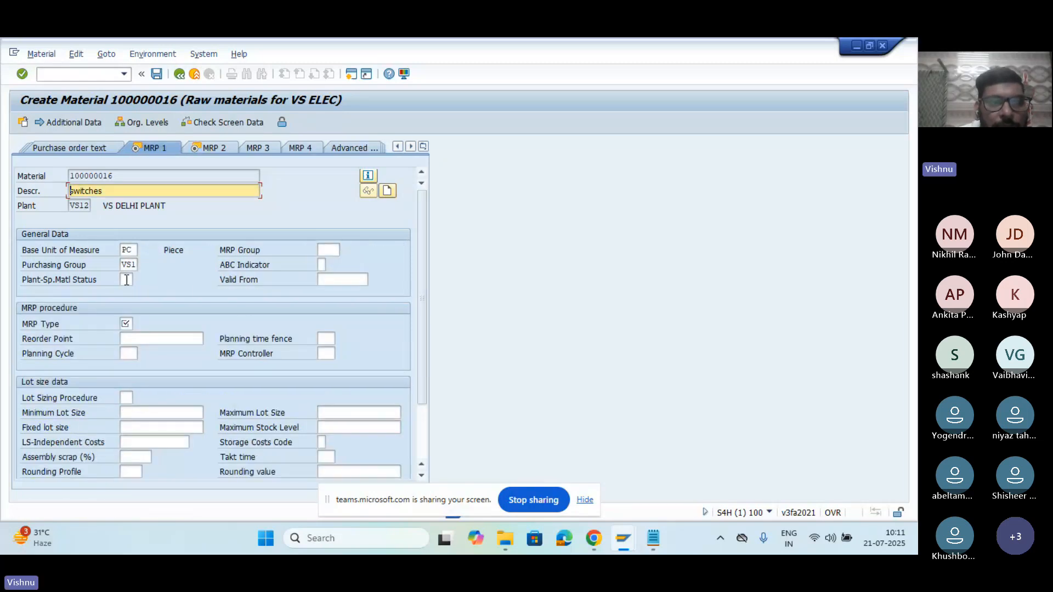
# Step: Choose MRP type ND No planning for the material and proceed to the MRP 2 data
pyautogui.click(131, 324)
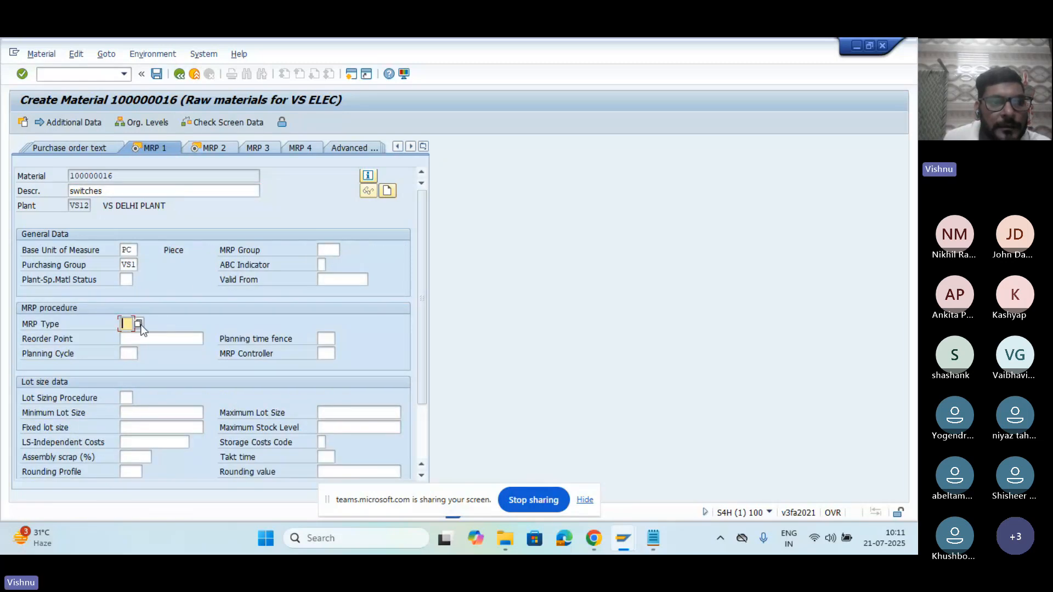
pyautogui.press('F4')
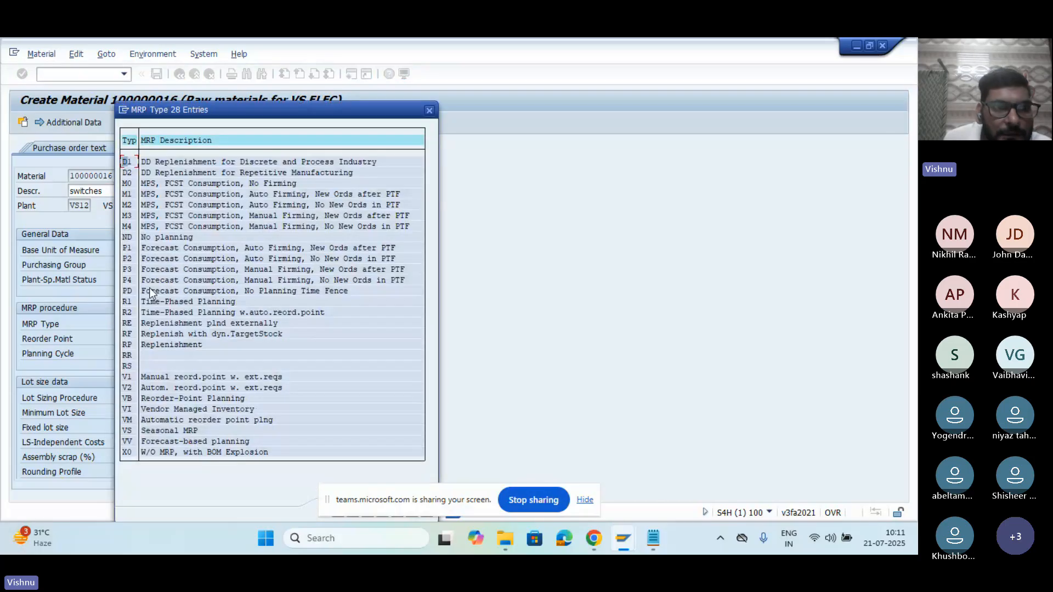
pyautogui.doubleClick(127, 240)
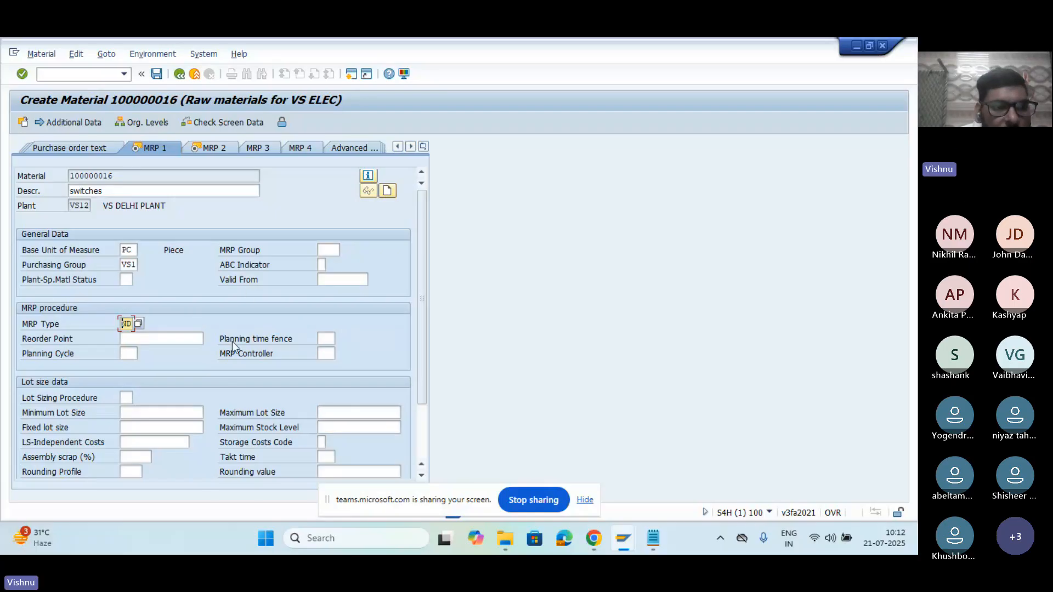
pyautogui.press('Return')
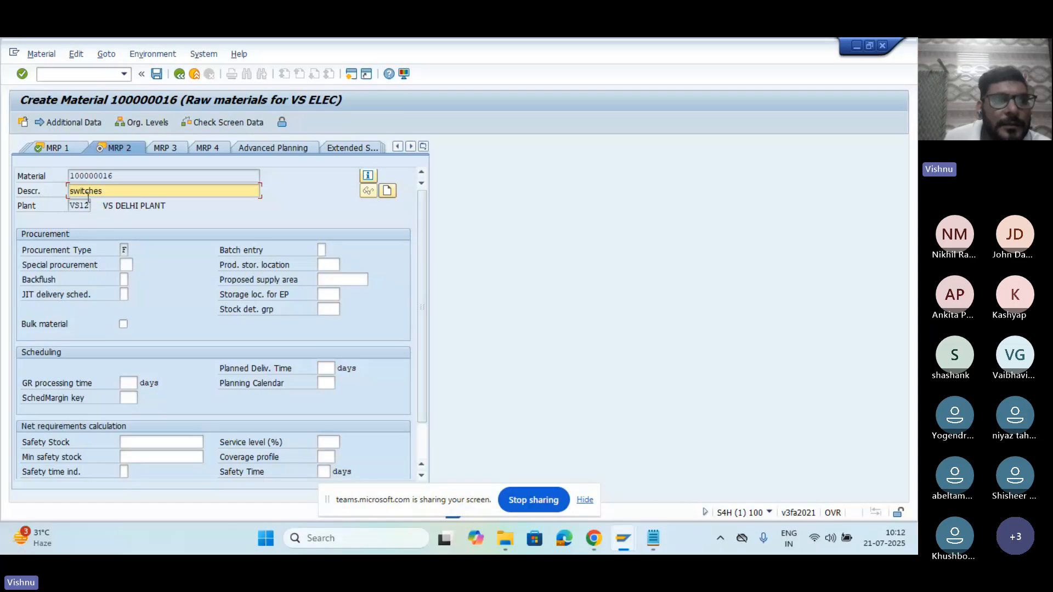
# Step: Set the special procurement type to 10 Consignment and continue past the plant storage data to the accounting data
pyautogui.click(126, 265)
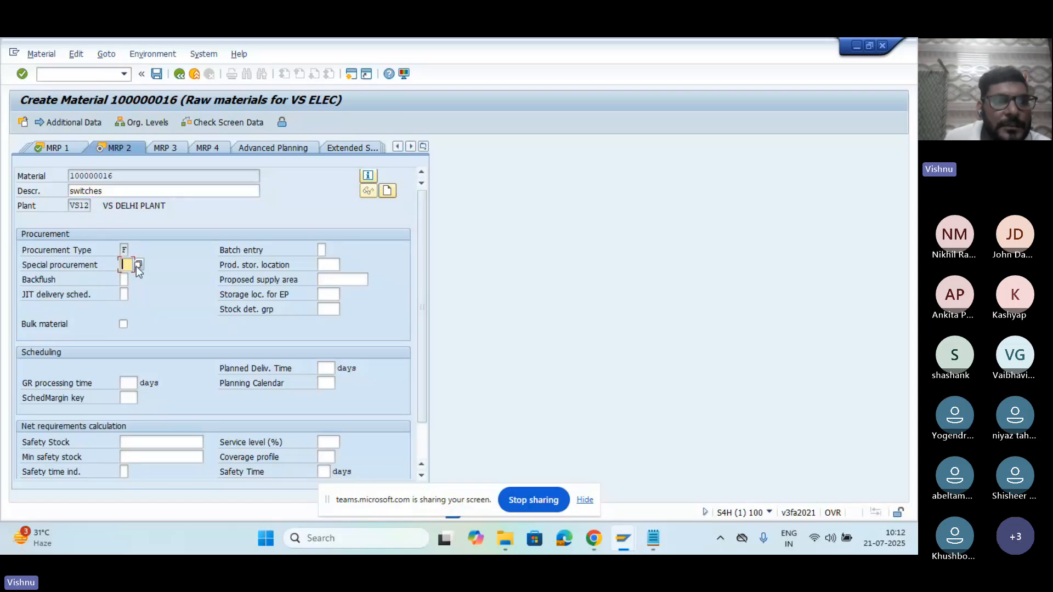
pyautogui.press('F4')
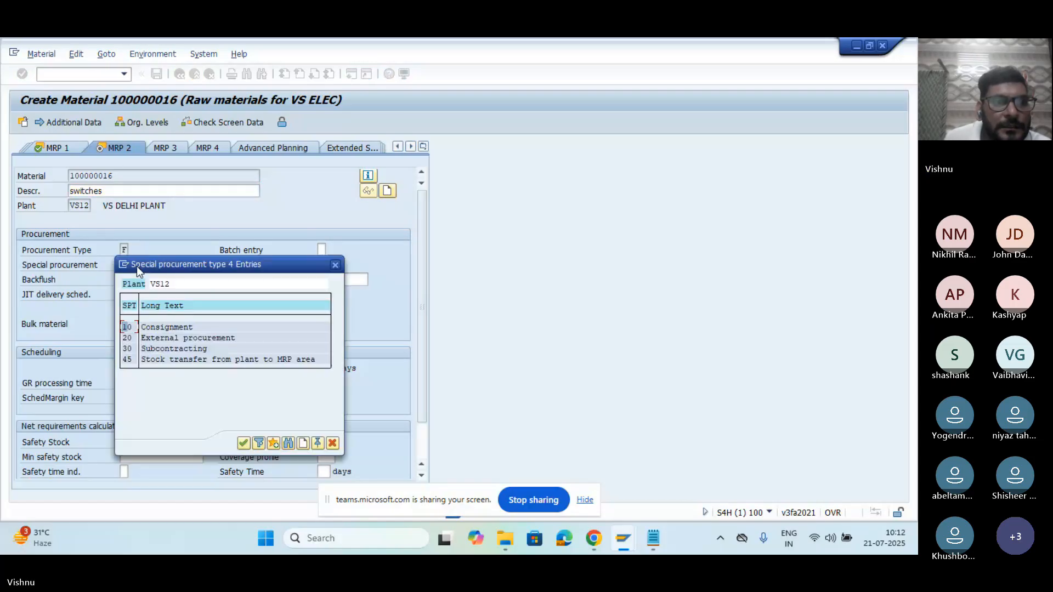
pyautogui.doubleClick(175, 327)
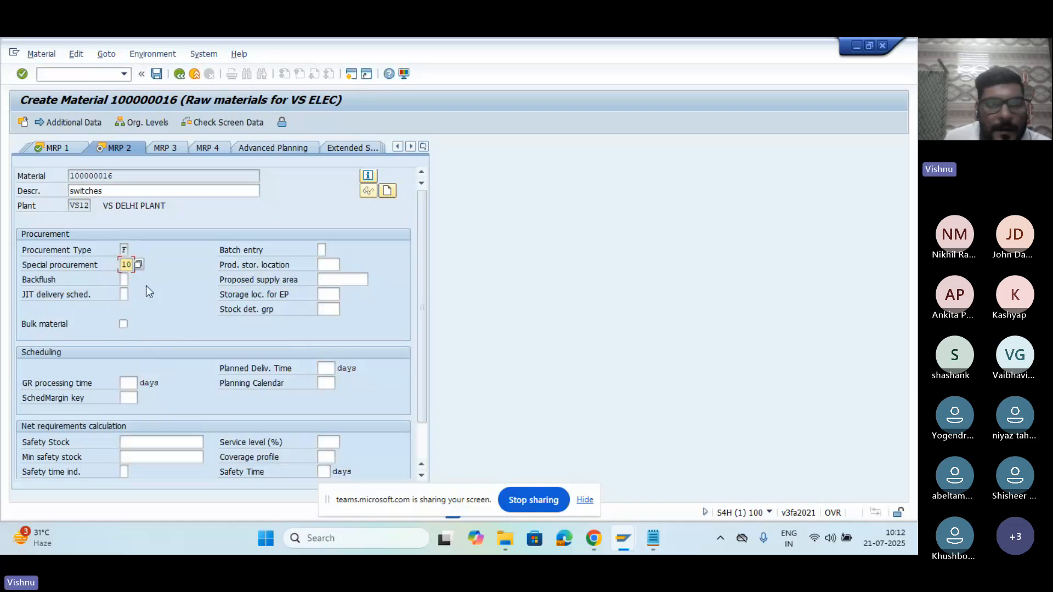
pyautogui.press('Return')
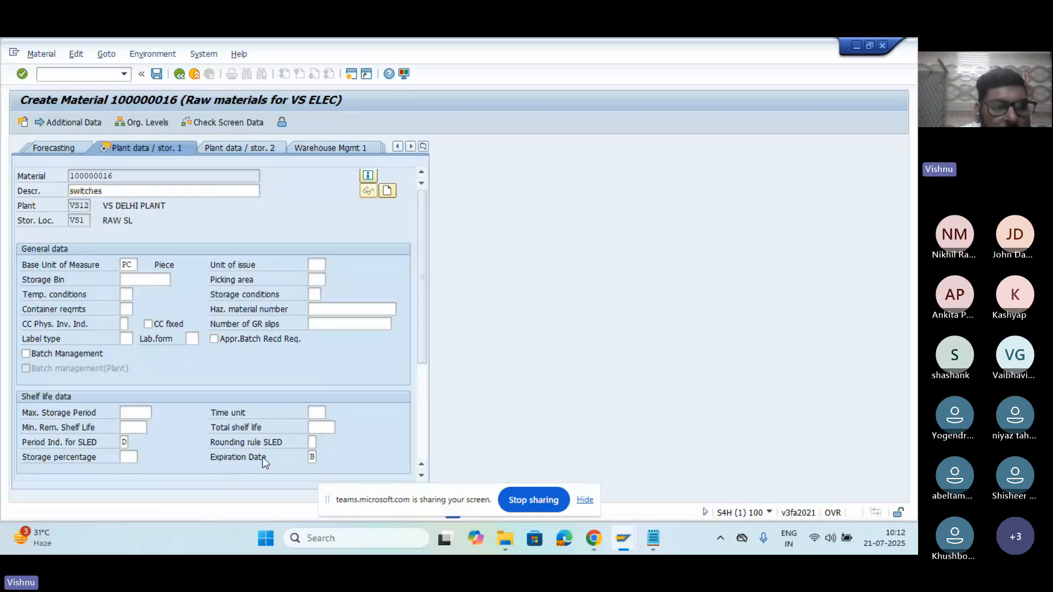
pyautogui.press('Return')
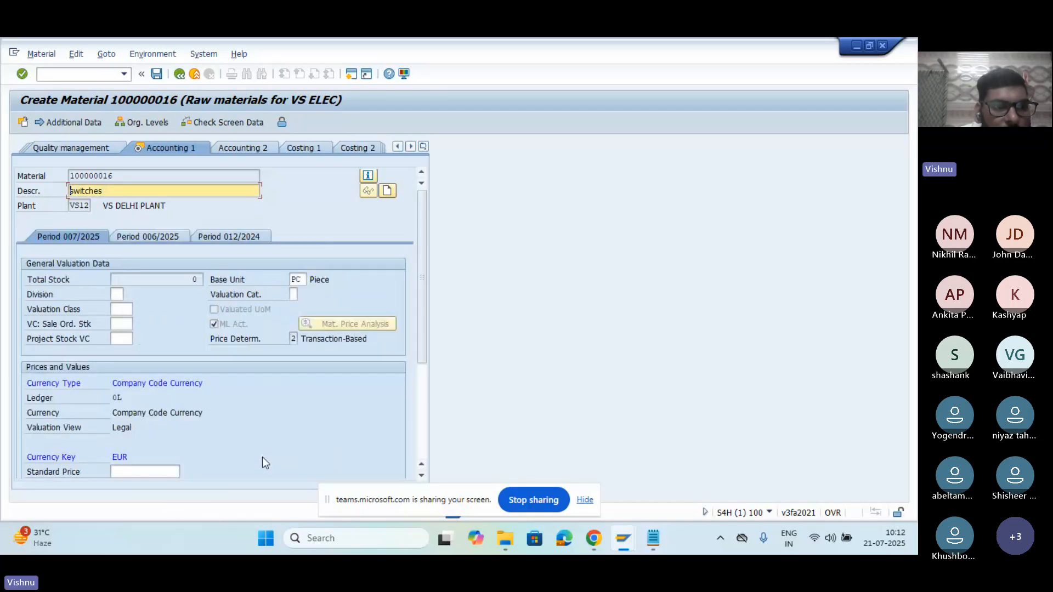
# Step: Set the valuation class to 3000 and the standard price to 120 EUR
pyautogui.click(121, 308)
pyautogui.click(122, 322)
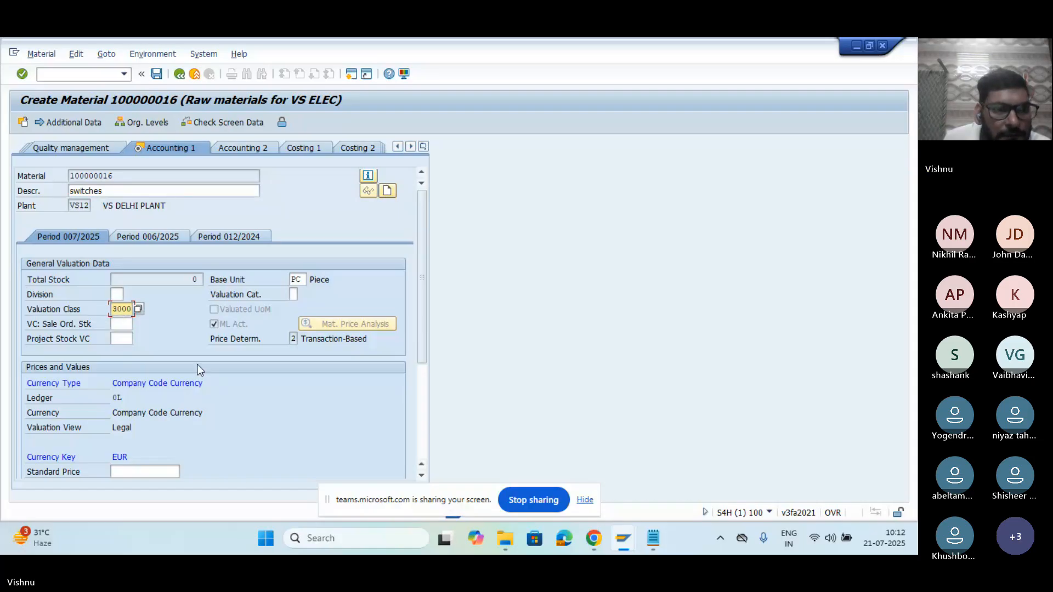
pyautogui.press('Return')
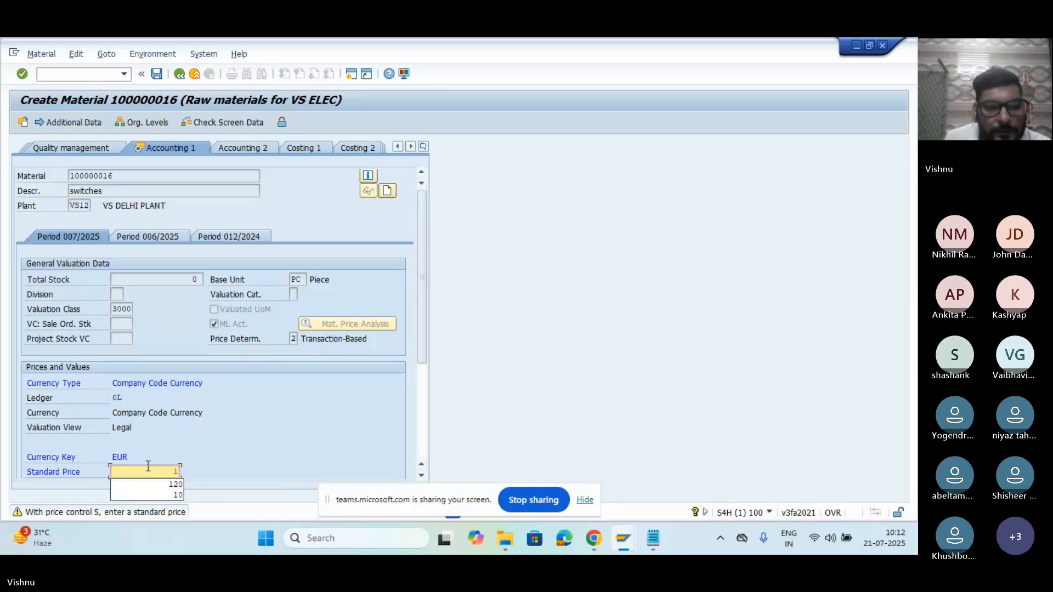
pyautogui.write('120')
pyautogui.press('Return')
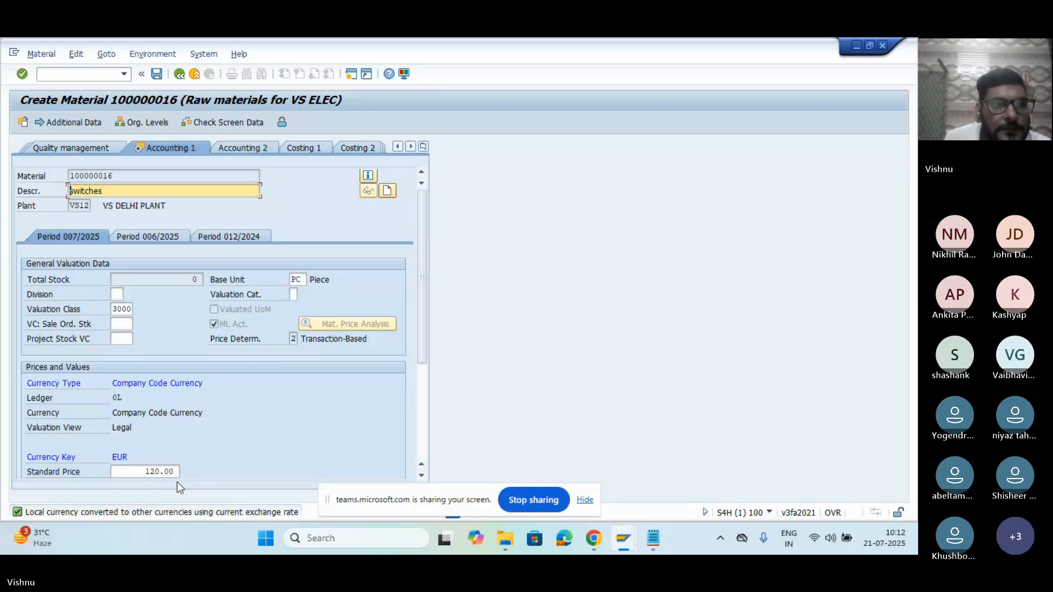
# Step: Complete the last data screen and try to save the switches material
pyautogui.click(175, 470)
pyautogui.press('Return')
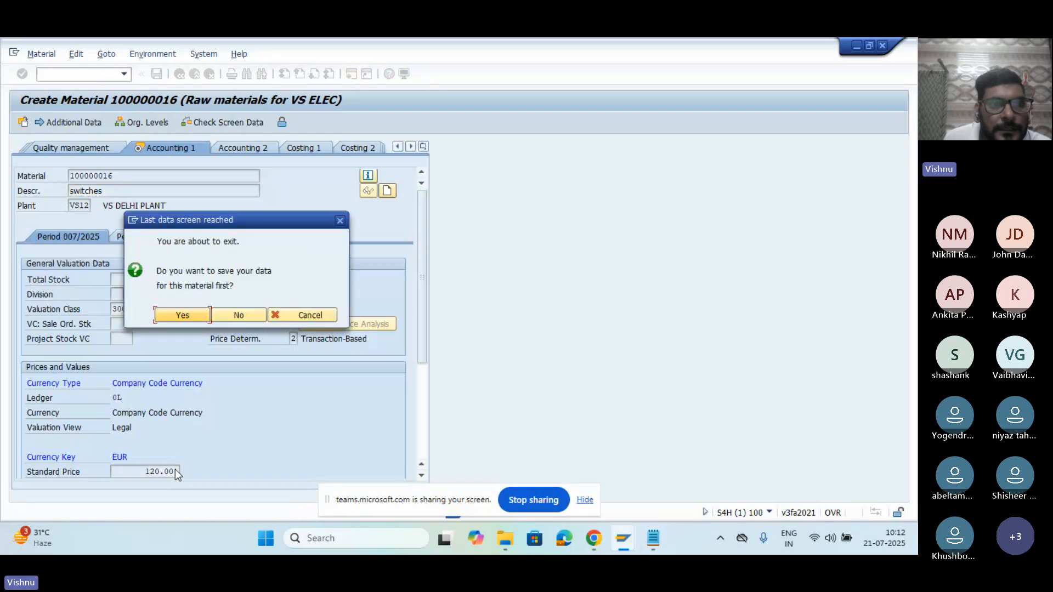
pyautogui.click(186, 316)
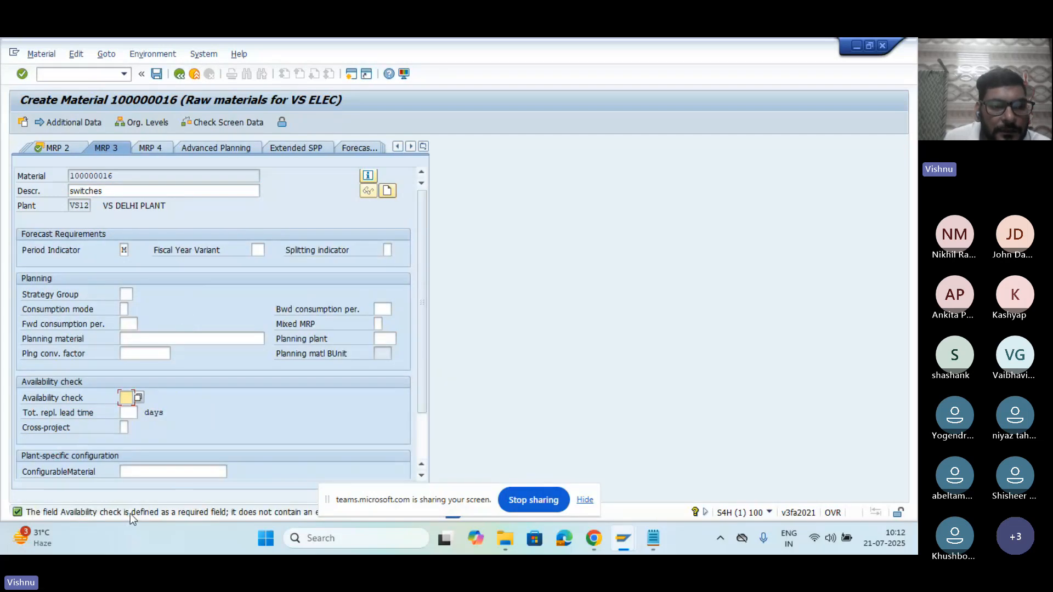
# Step: Set the availability check to 01 Daily requirements, continue through the remaining views and save the switches material
pyautogui.click(138, 397)
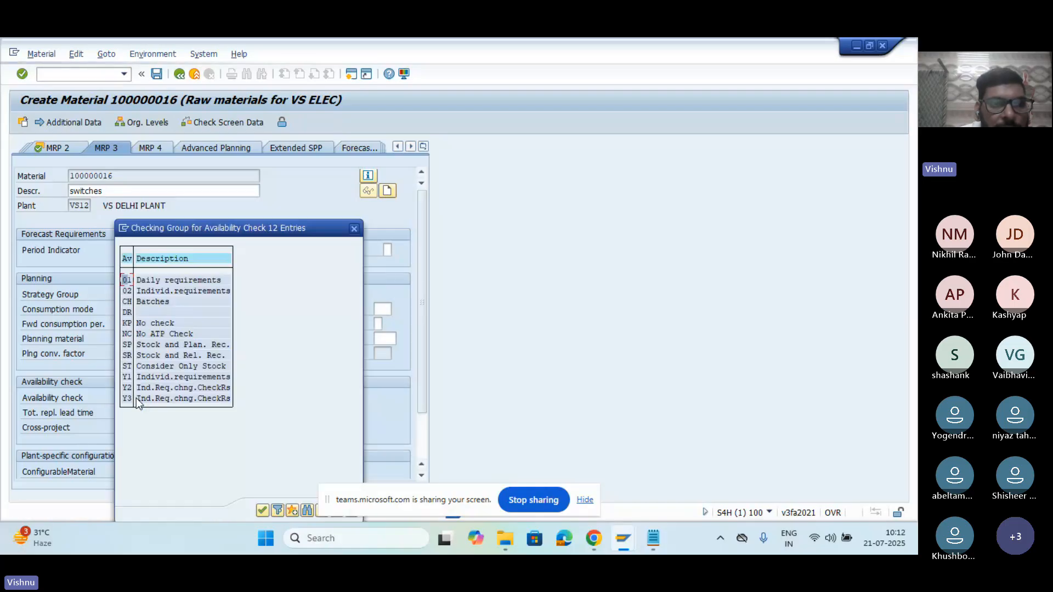
pyautogui.doubleClick(143, 280)
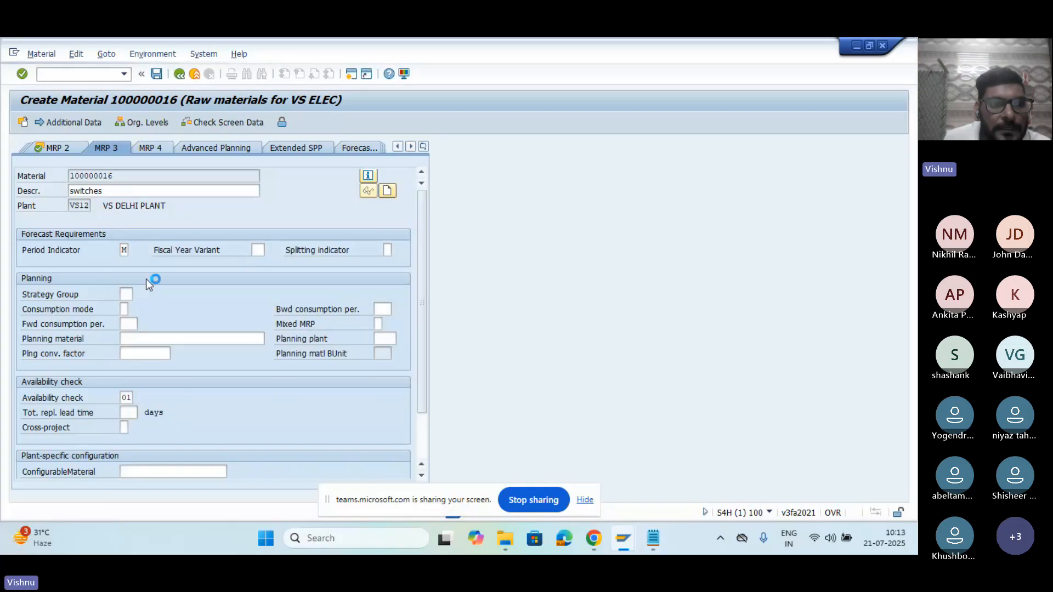
pyautogui.press('Return')
pyautogui.press('Return')
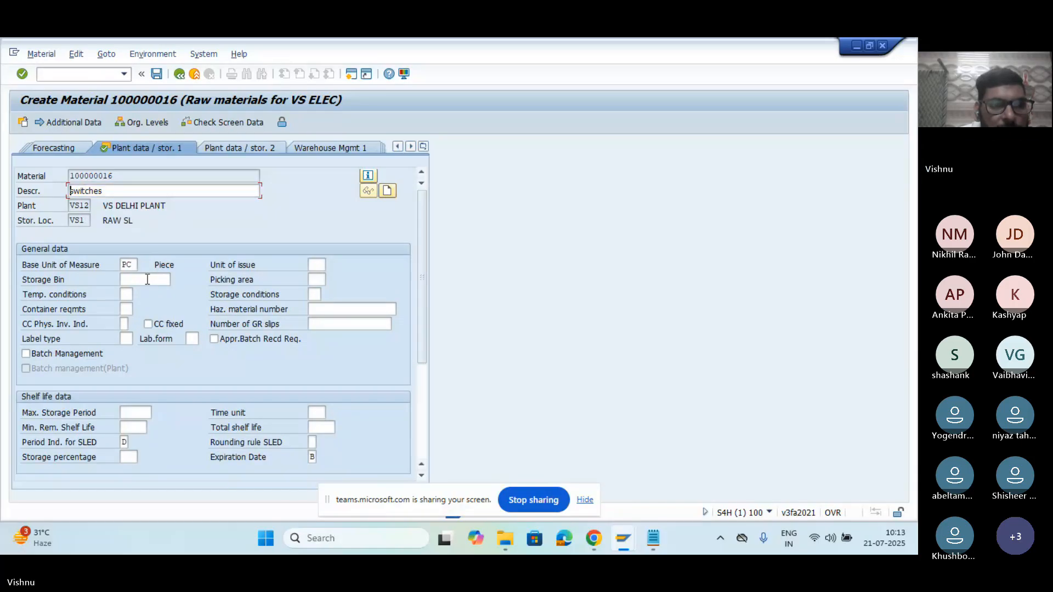
pyautogui.press('Return')
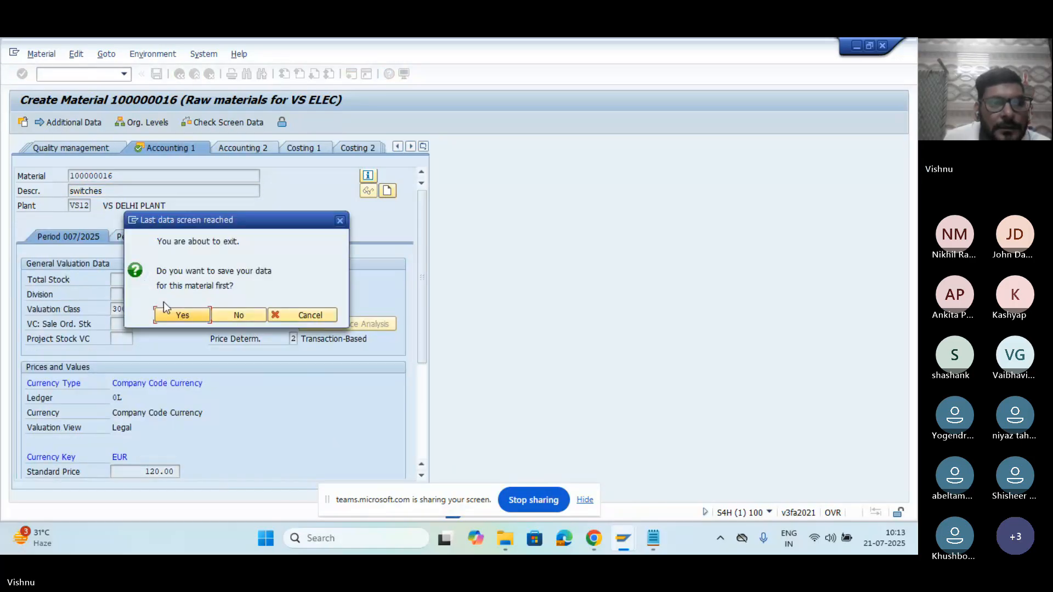
pyautogui.click(172, 317)
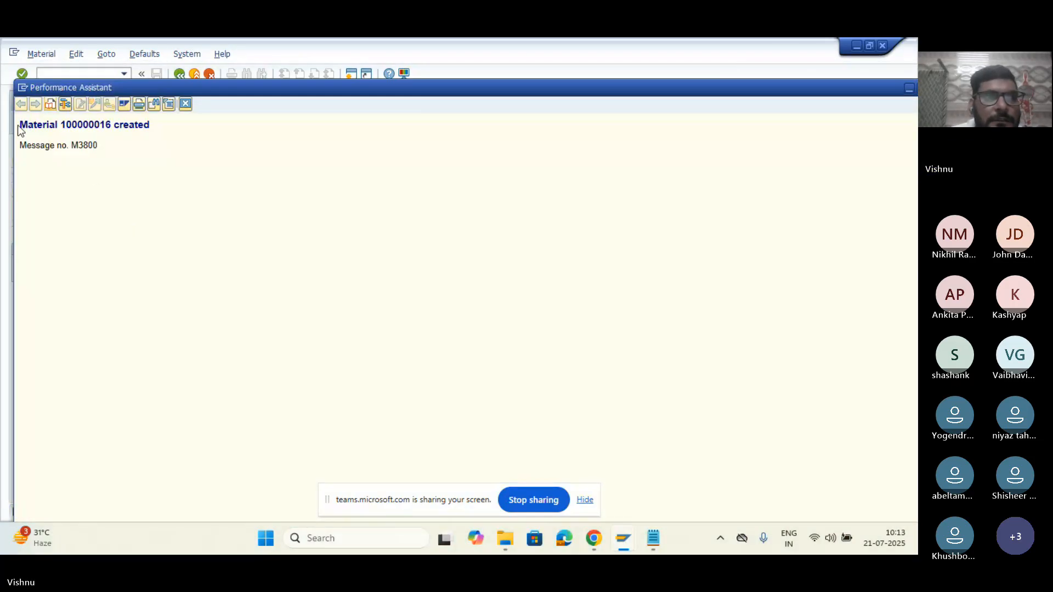
# Step: Copy the material creation message and switch to the Notepad notes
pyautogui.moveTo(21, 125); pyautogui.dragTo(162, 124)
pyautogui.hotkey('ctrl', 'c')
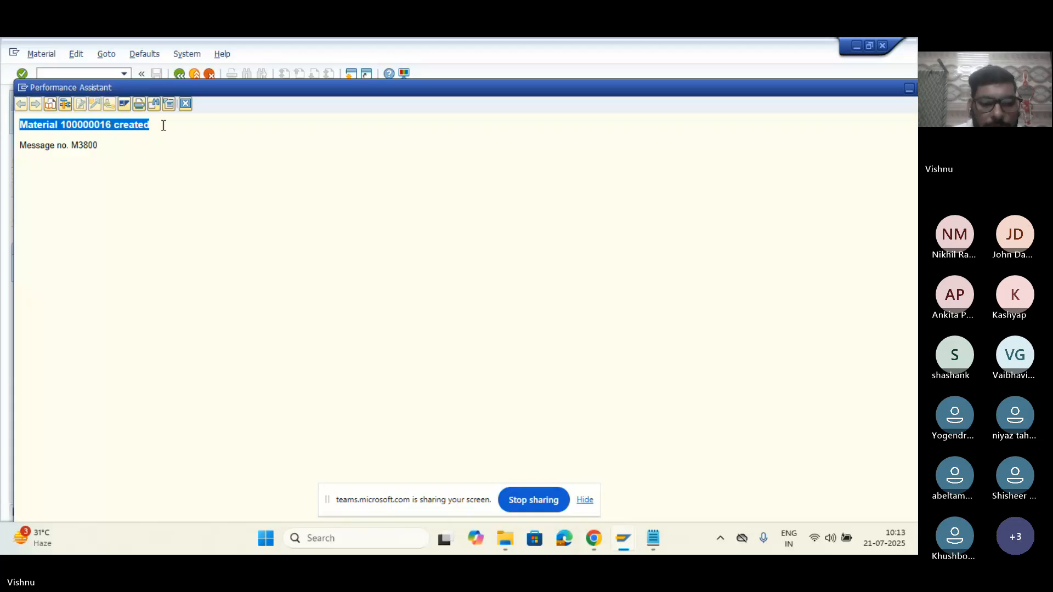
pyautogui.click(660, 543)
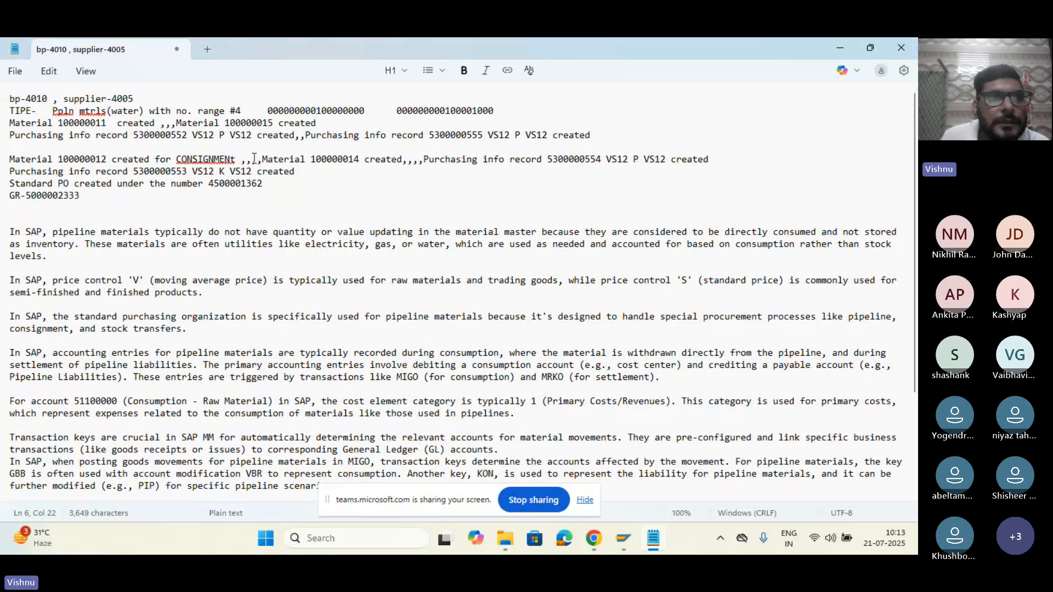
pyautogui.click(110, 159)
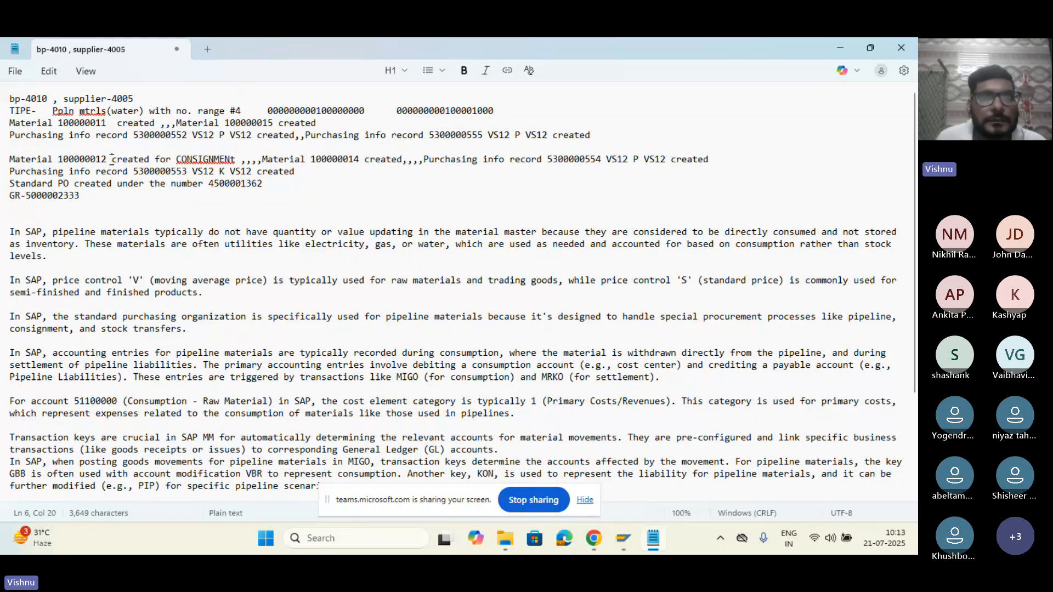
pyautogui.write(',Material 100000016 created')
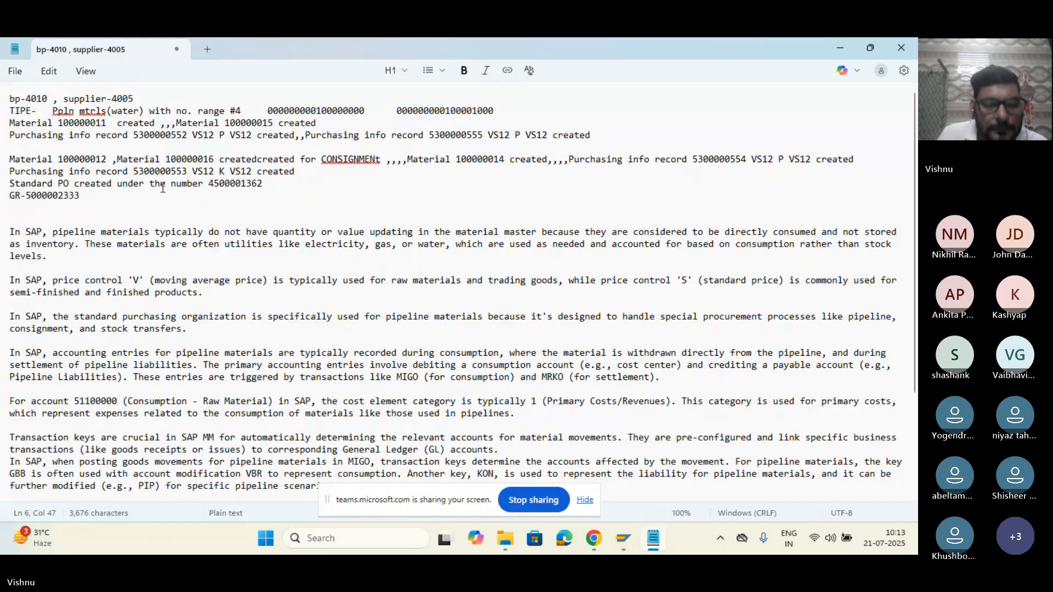
pyautogui.hotkey('ctrl', 'BackSpace')
pyautogui.hotkey('ctrl', 'BackSpace')
pyautogui.hotkey('ctrl', 'BackSpace')
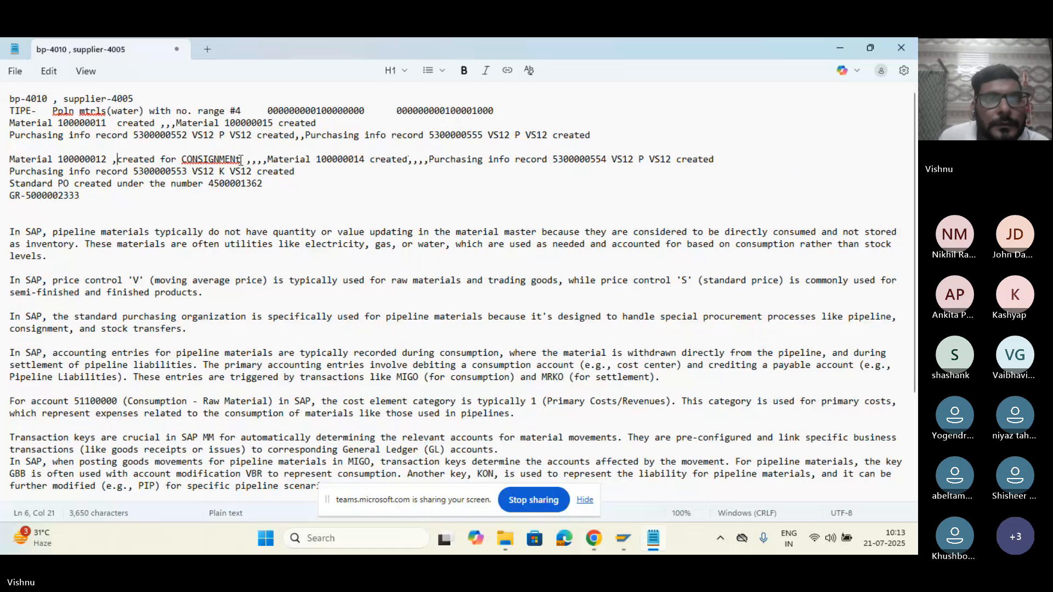
# Step: Add "--" and the copied message after CONSIGNMENt in the notes, and close the message details in SAP
pyautogui.write('--')
pyautogui.hotkey('ctrl', 'v')
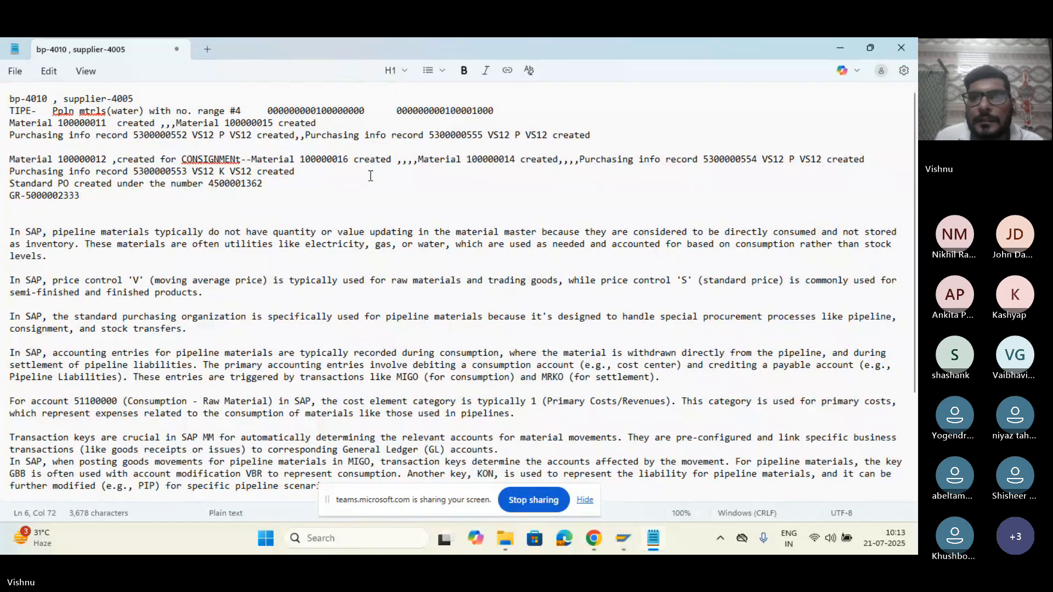
pyautogui.hotkey('alt', 'Tab')
pyautogui.click(185, 105)
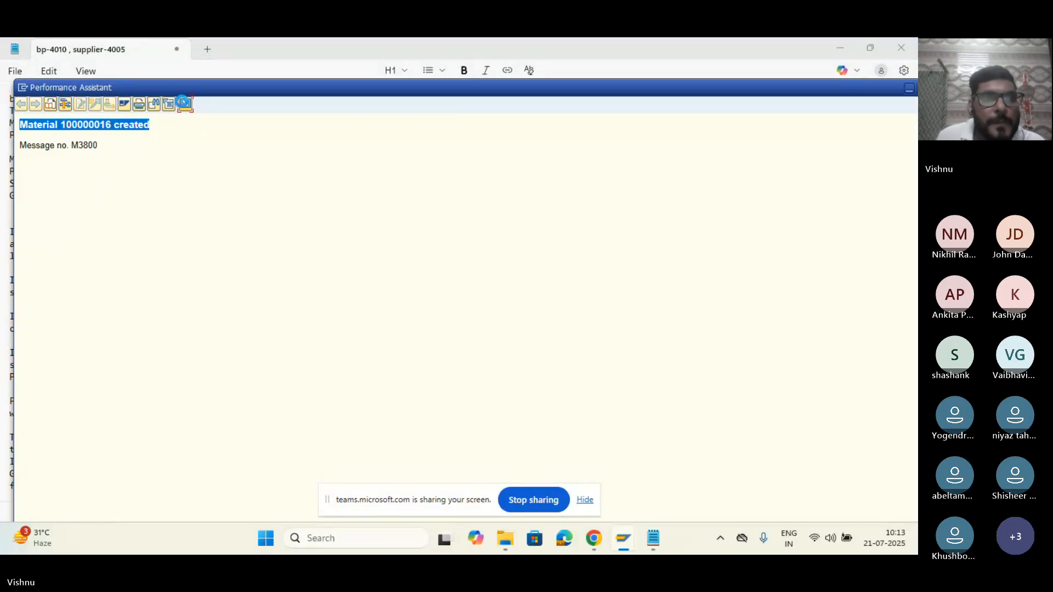
# Step: Return to SAP, leave material creation and expand the consignment info record folder under Consignment procurement in the favorites
pyautogui.hotkey('alt', 'Tab')
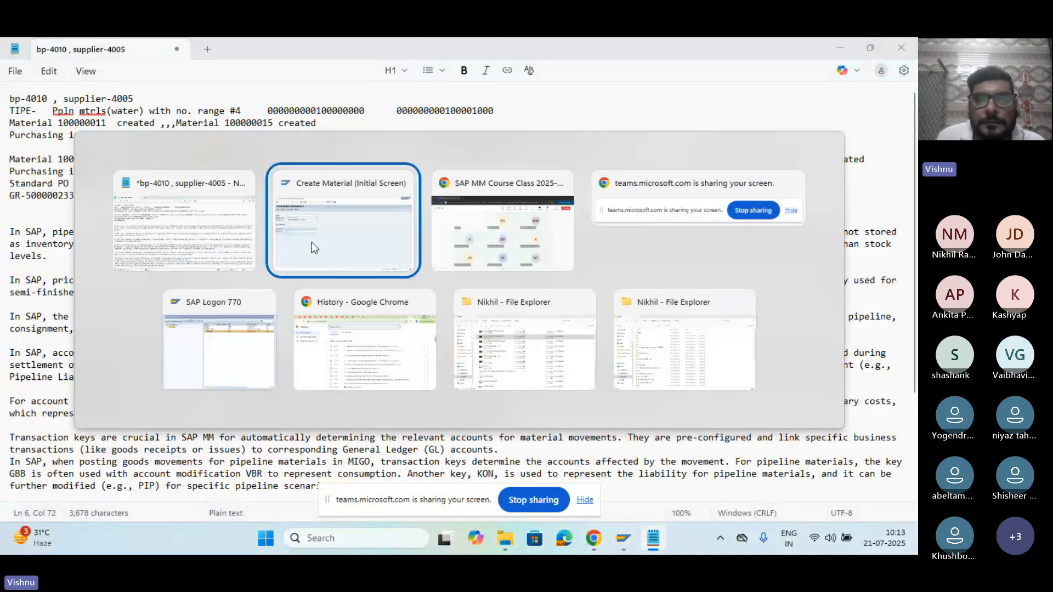
pyautogui.hotkey('alt', 'Tab')
pyautogui.moveTo(622, 537)
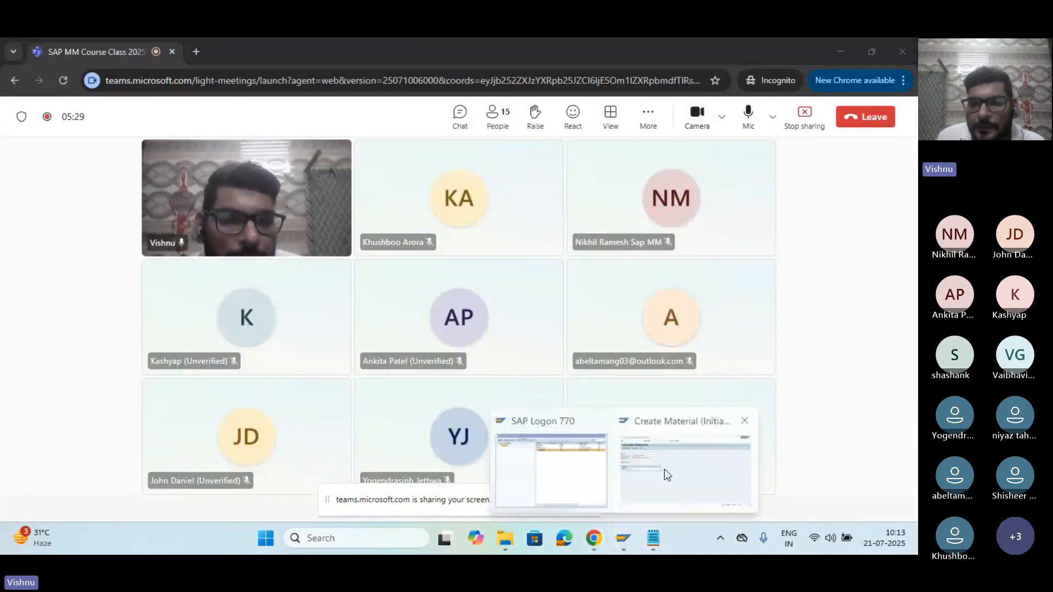
pyautogui.click(668, 474)
pyautogui.click(82, 68)
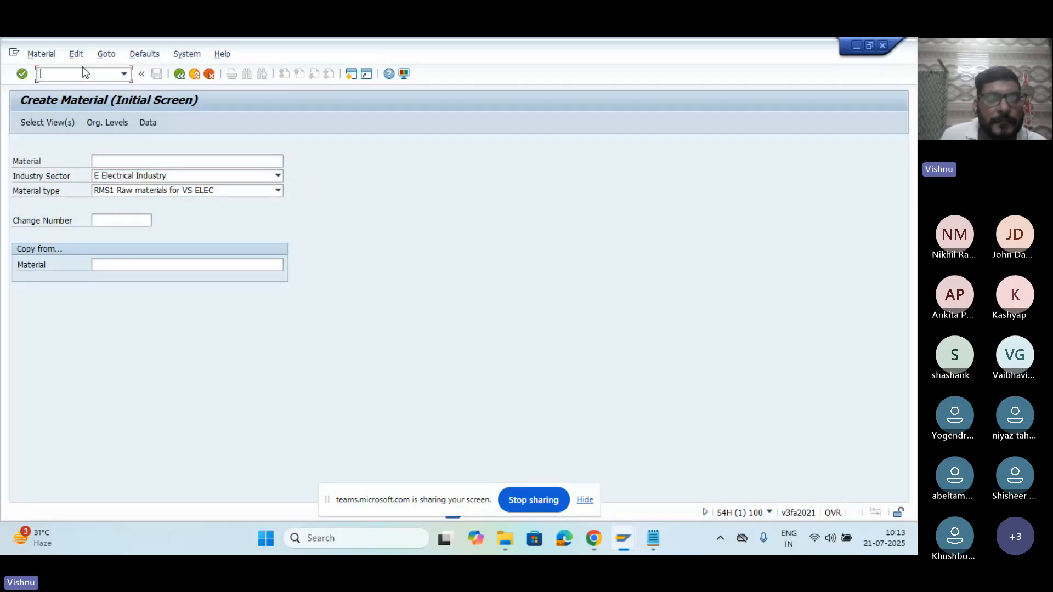
pyautogui.press('Return')
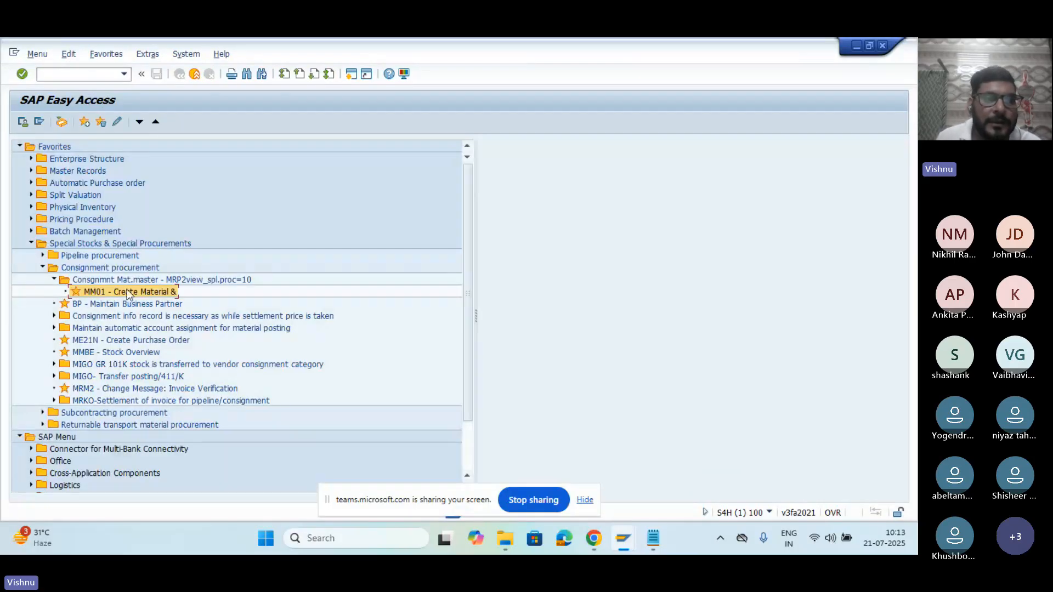
pyautogui.click(64, 318)
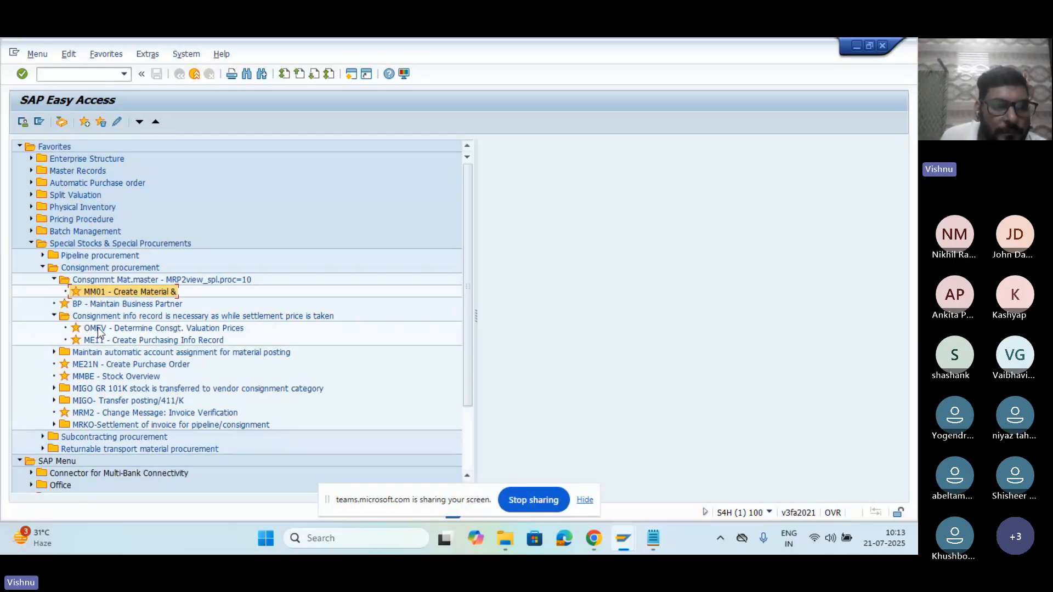
# Step: Check the consignment info record activation setting (OMEV), and start a purchasing info record (ME11) with info category Consignment
pyautogui.doubleClick(207, 329)
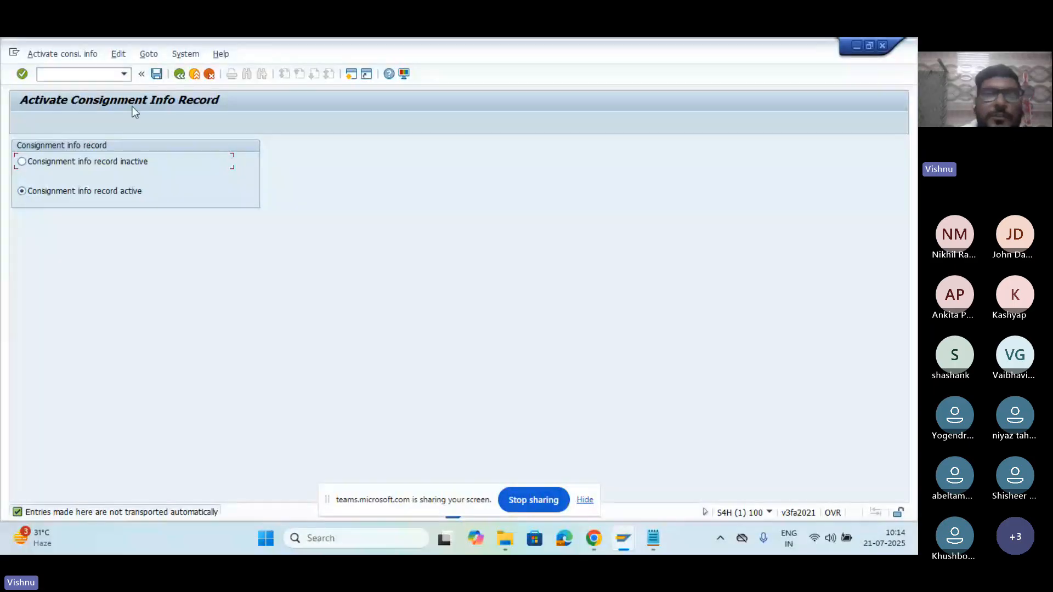
pyautogui.click(179, 74)
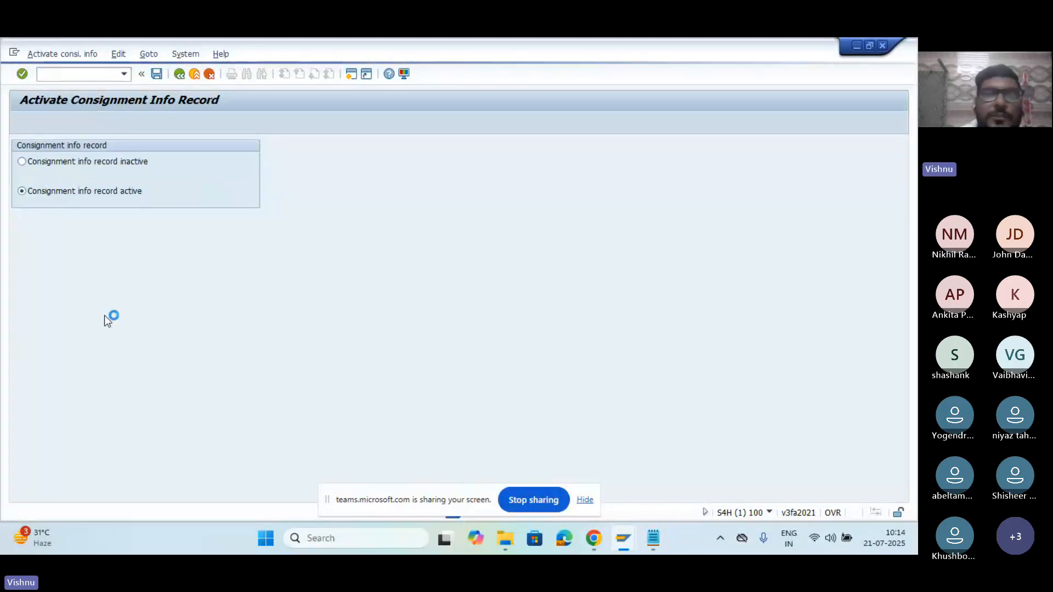
pyautogui.doubleClick(91, 340)
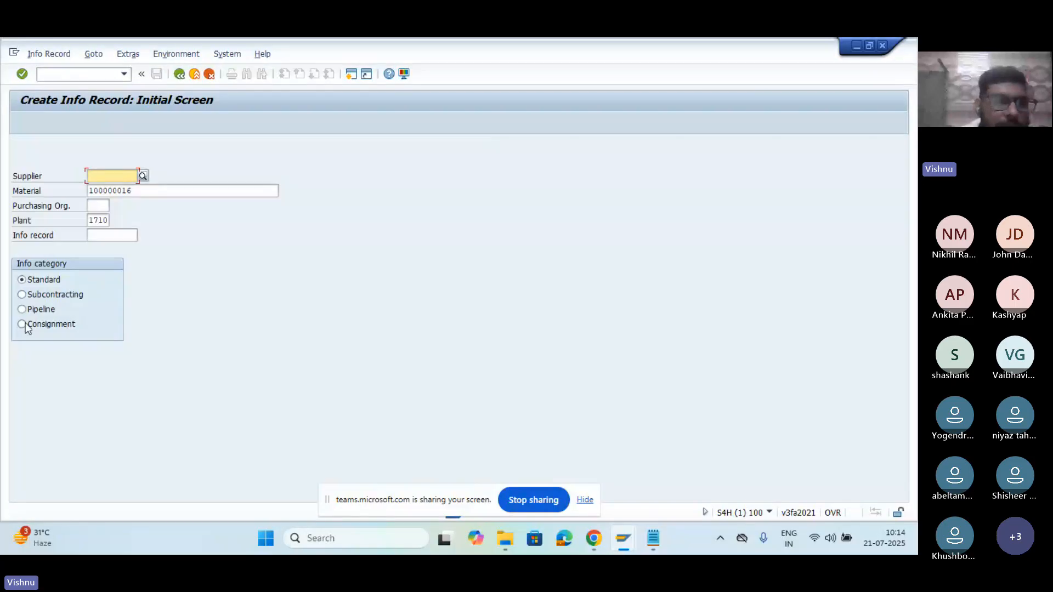
pyautogui.click(23, 324)
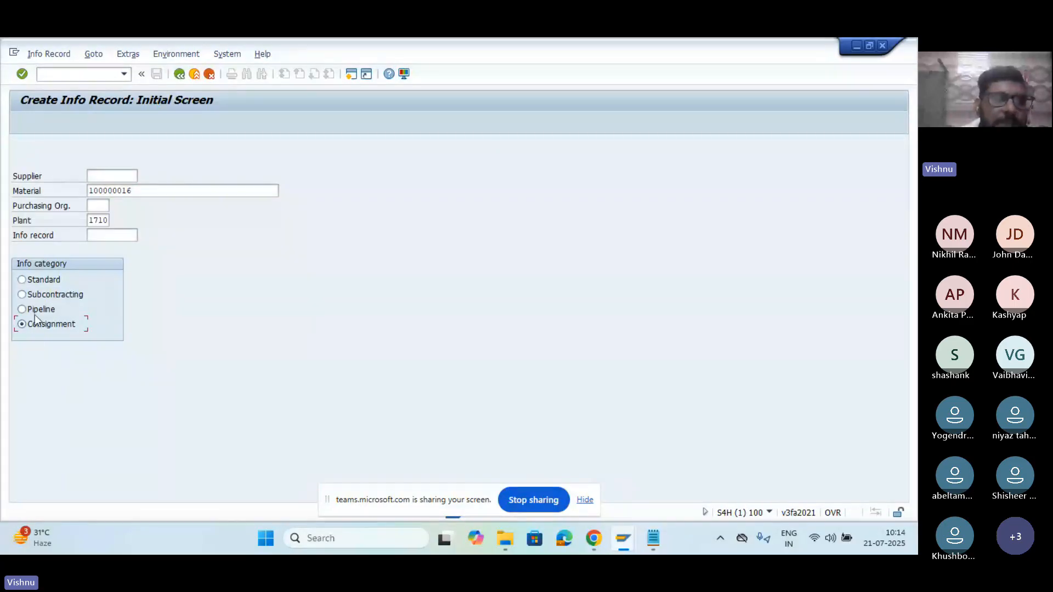
# Step: Enter supplier 4005, purchasing organization VS12 and plant VS12 for material 100000016, and continue to the general data
pyautogui.click(101, 176)
pyautogui.click(106, 178)
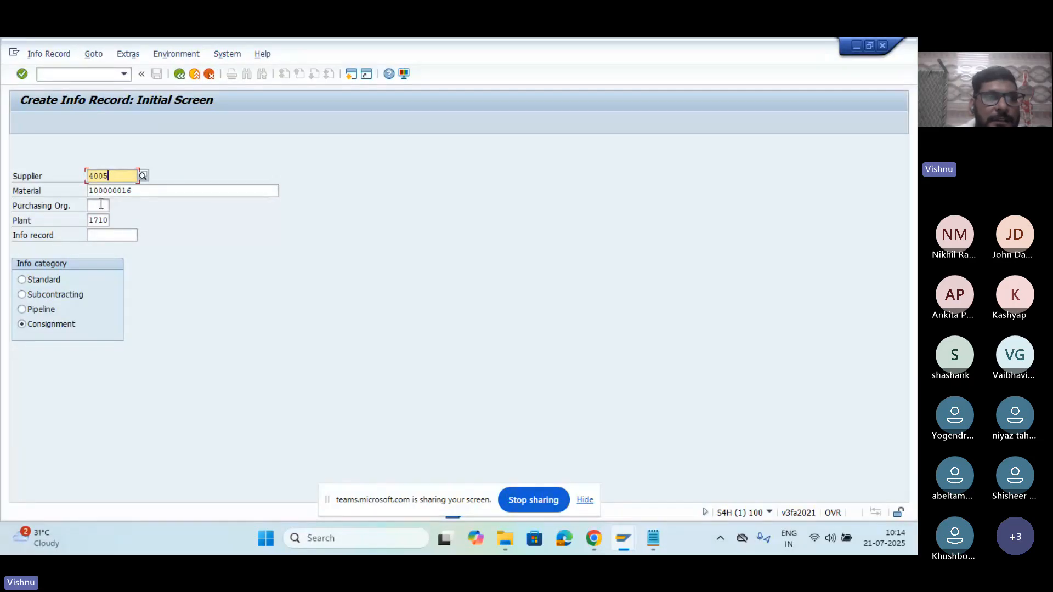
pyautogui.click(101, 205)
pyautogui.press('F10')
pyautogui.click(247, 263)
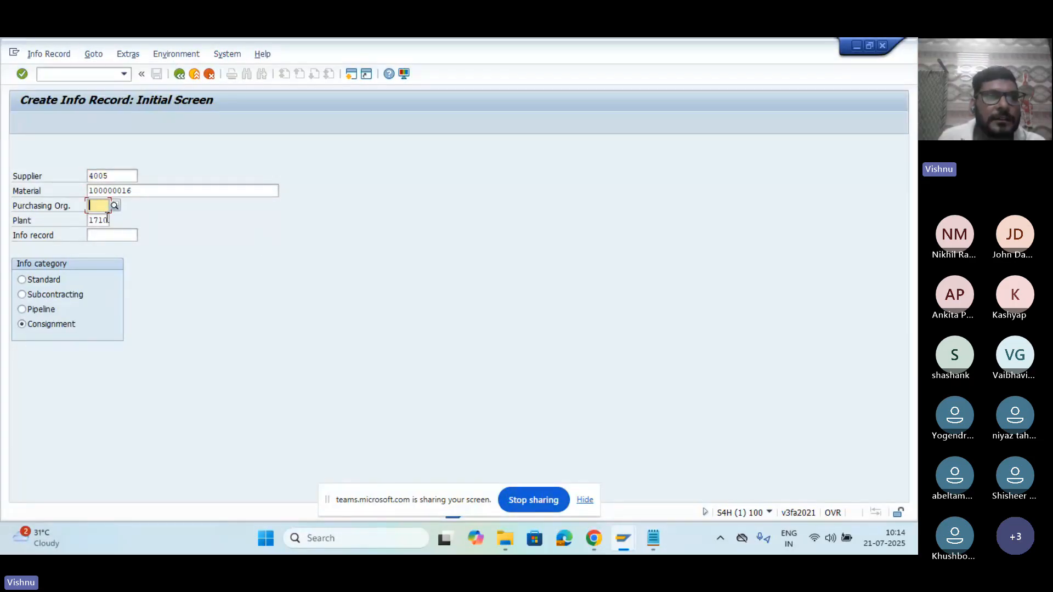
pyautogui.write('VS12')
pyautogui.click(101, 221)
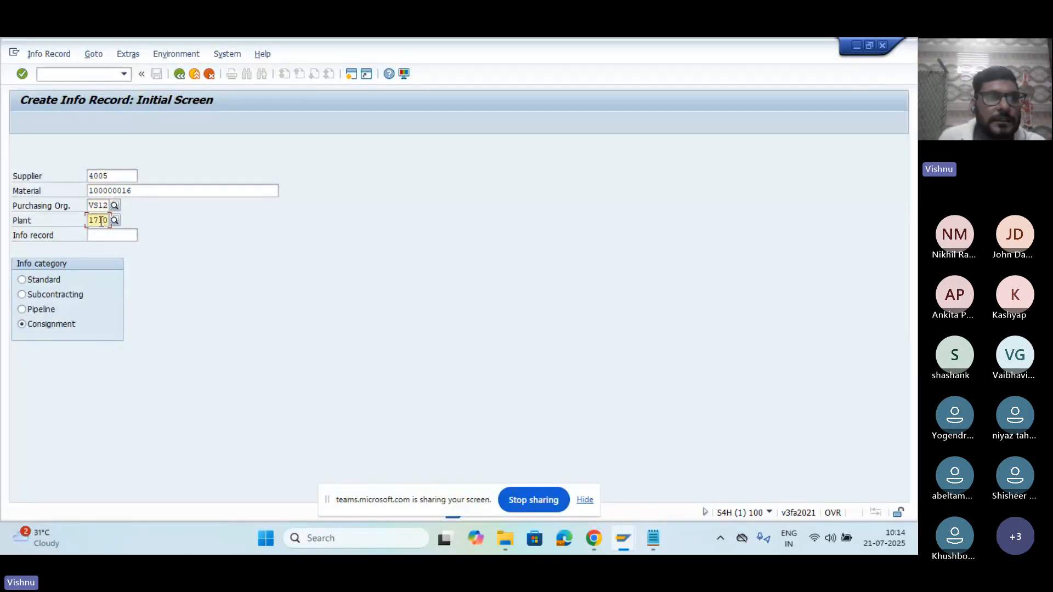
pyautogui.doubleClick(100, 221)
pyautogui.write('V')
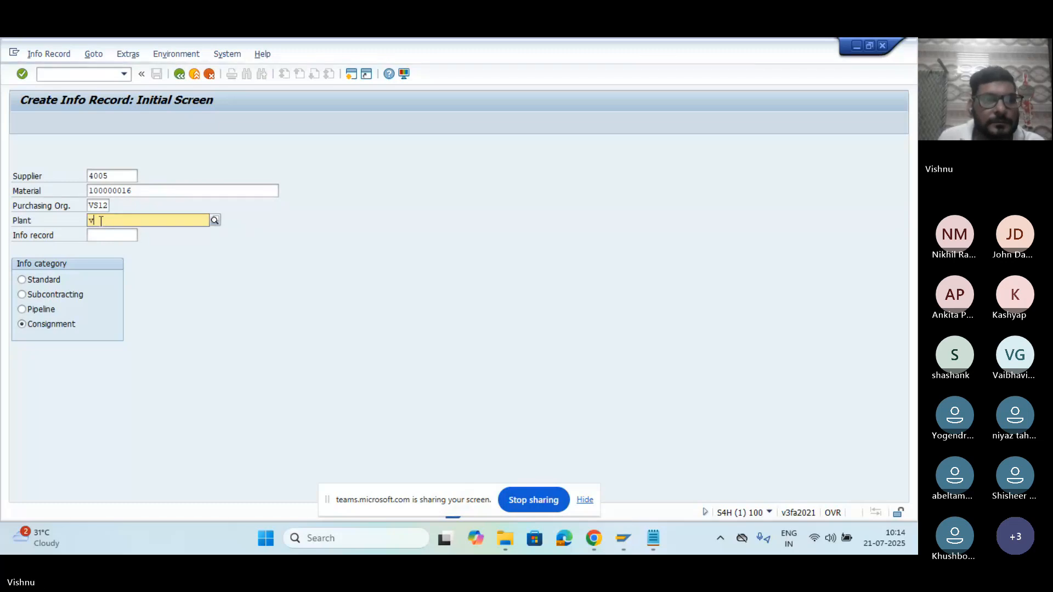
pyautogui.click(109, 247)
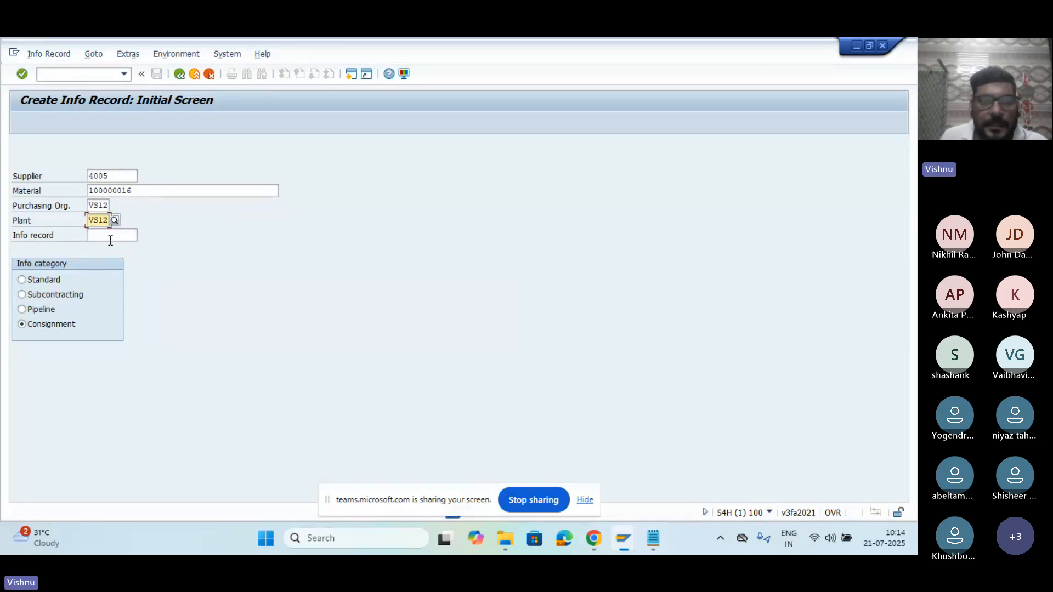
pyautogui.press('Return')
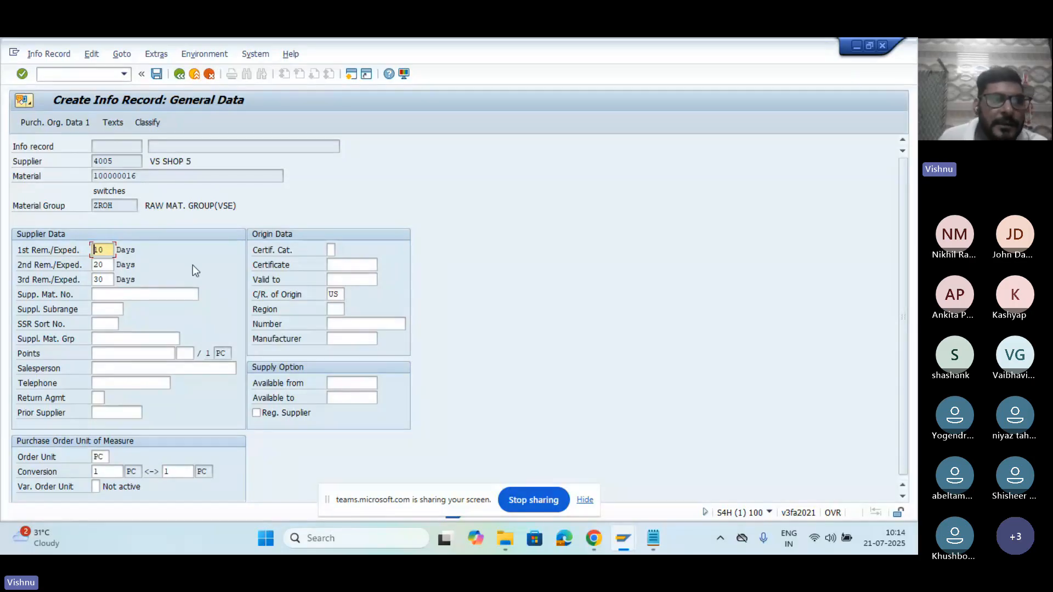
# Step: In the purchasing organization data, set planned delivery time to 2 days, standard quantity to 100 PC and enable unlimited overdelivery
pyautogui.click(157, 75)
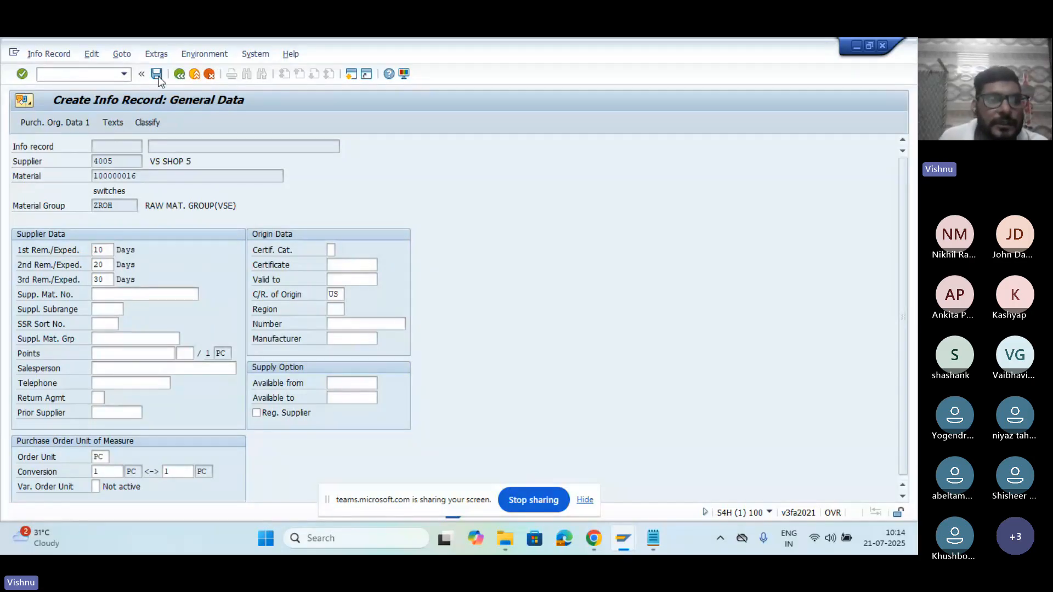
pyautogui.write('2')
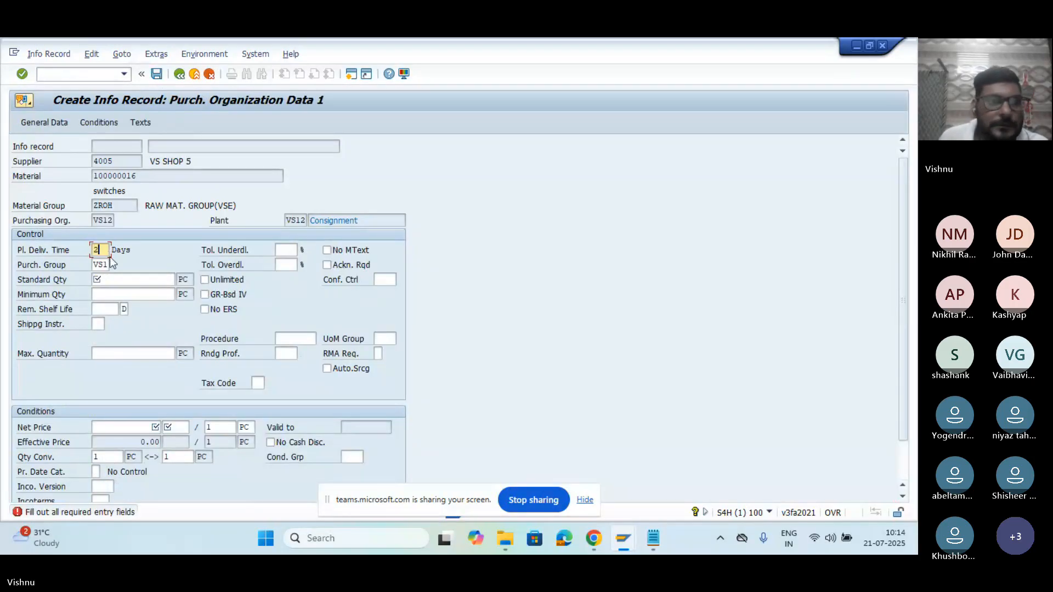
pyautogui.click(165, 280)
pyautogui.write('100')
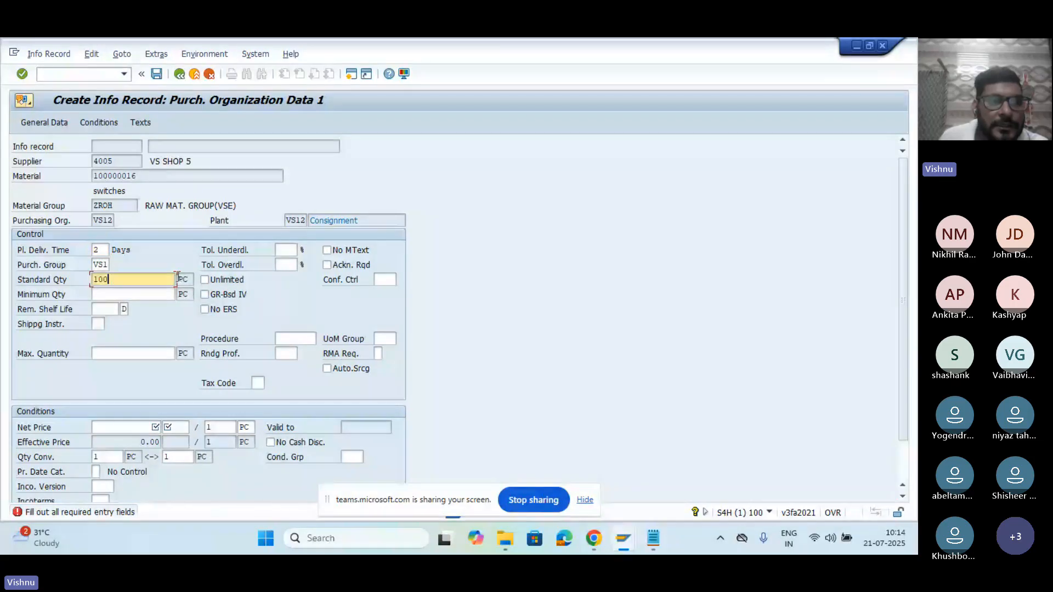
pyautogui.click(204, 280)
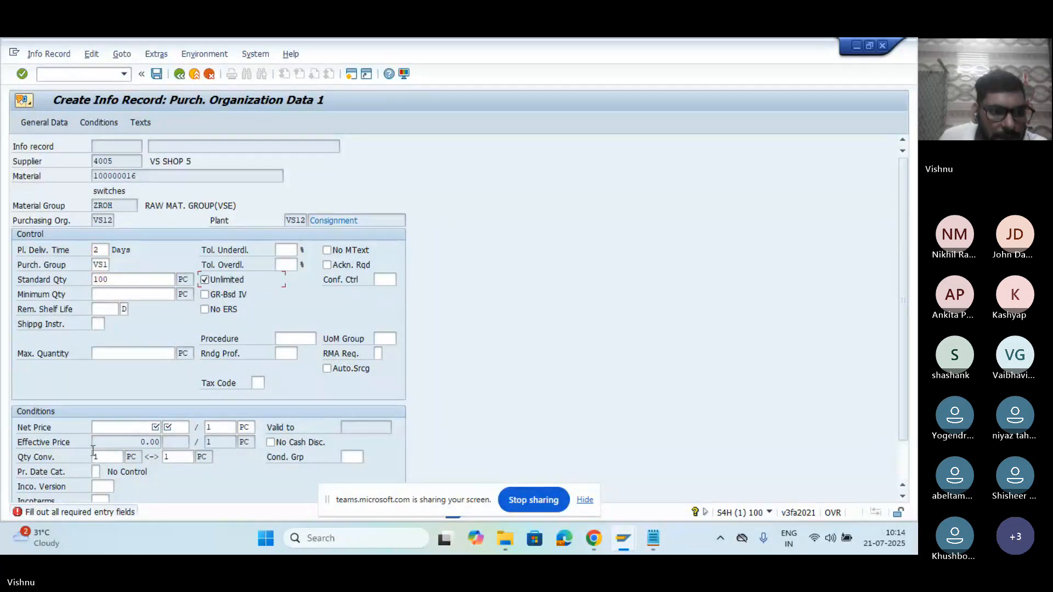
# Step: Set the net price to 120 EUR per 1 PC and save the info record
pyautogui.click(147, 427)
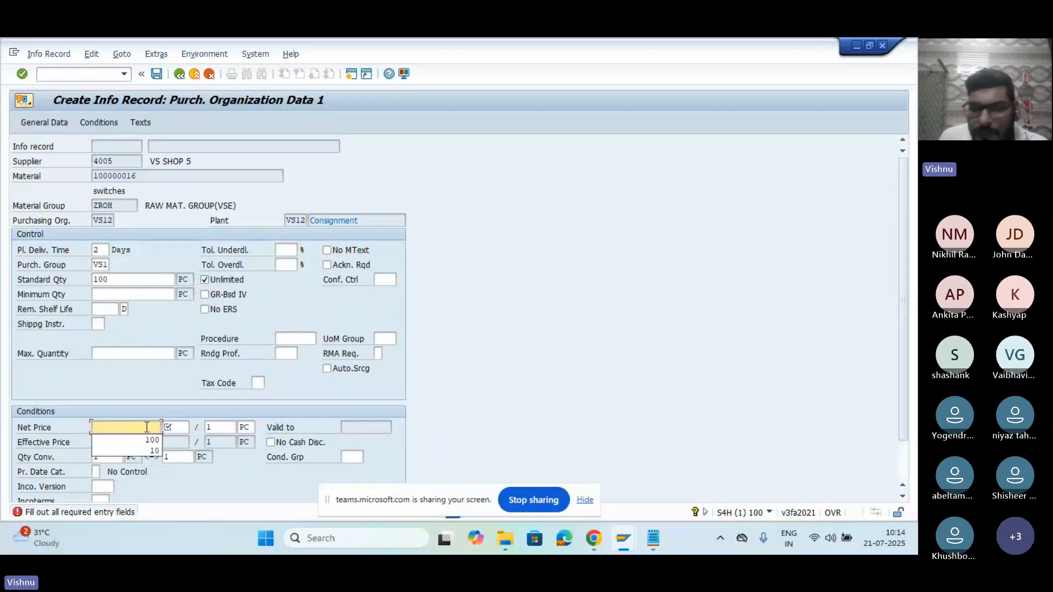
pyautogui.write('120')
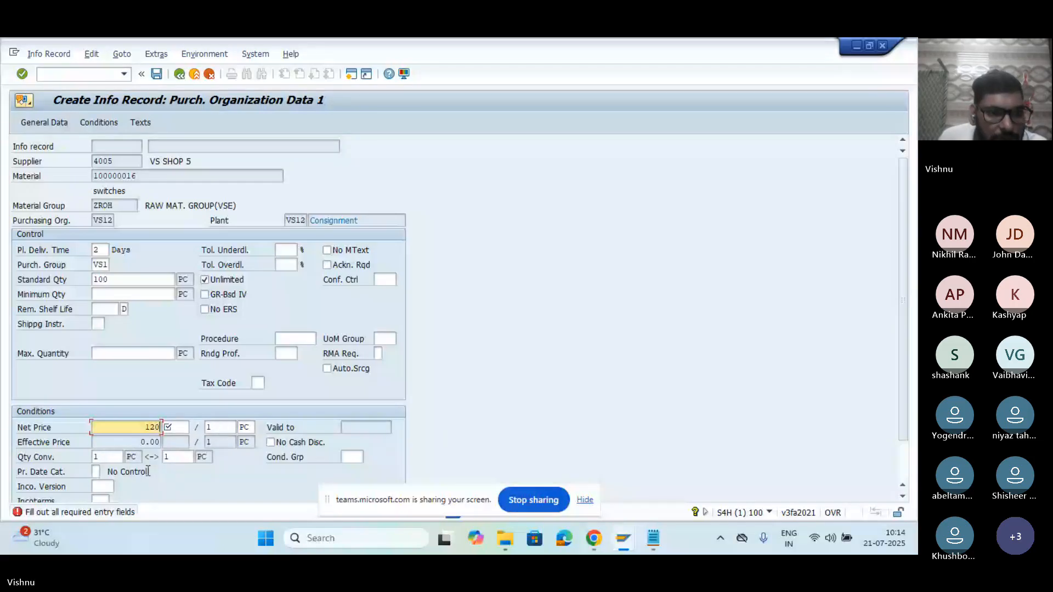
pyautogui.click(179, 429)
pyautogui.write('E')
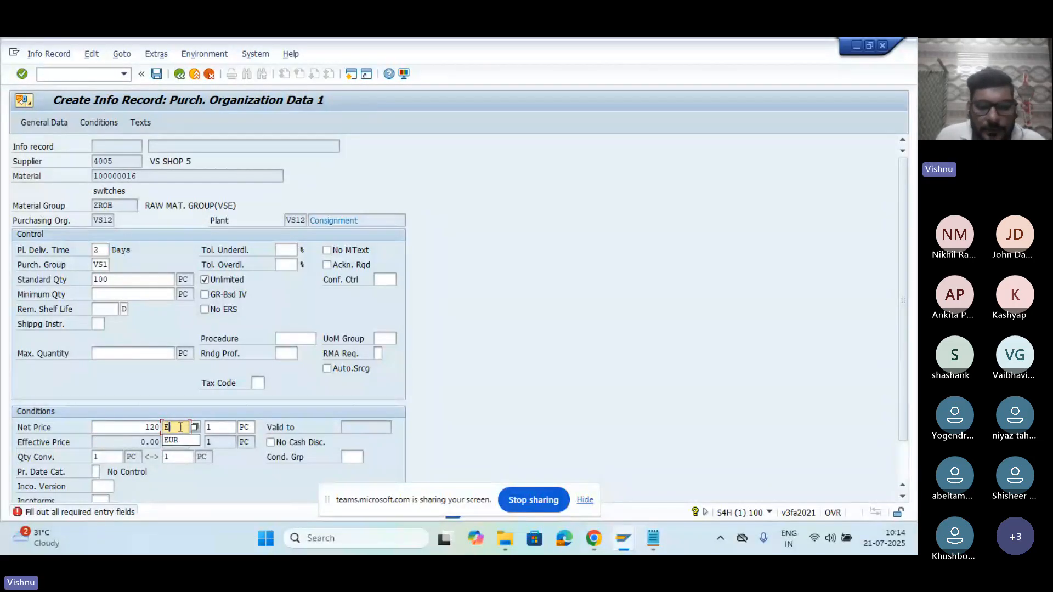
pyautogui.write('UR')
pyautogui.press('Return')
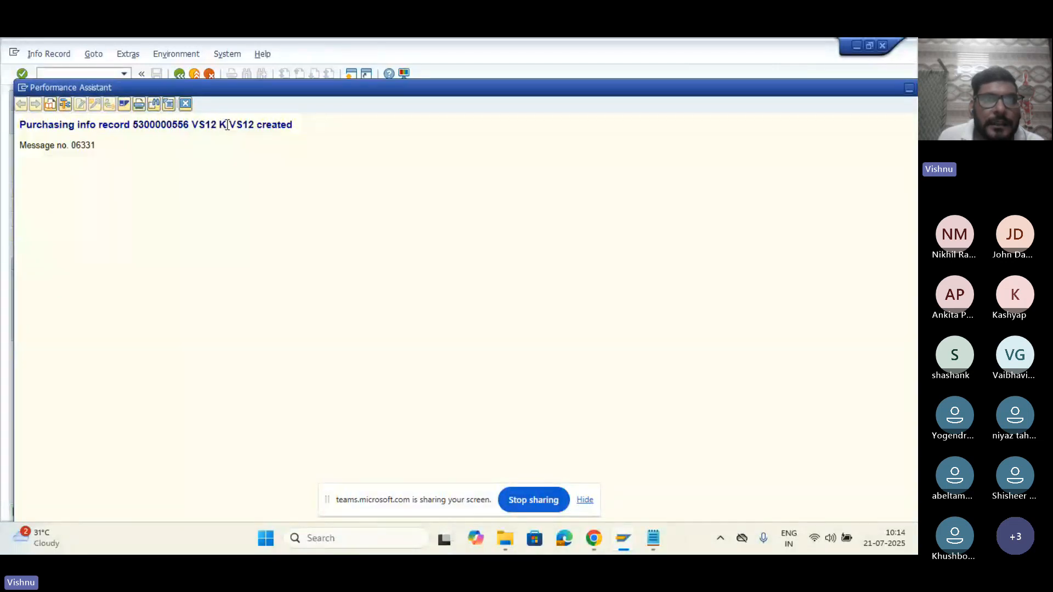
# Step: Copy the info record creation message and append it after a comma to the consignment info record line in the Notepad notes
pyautogui.moveTo(228, 125); pyautogui.dragTo(220, 125)
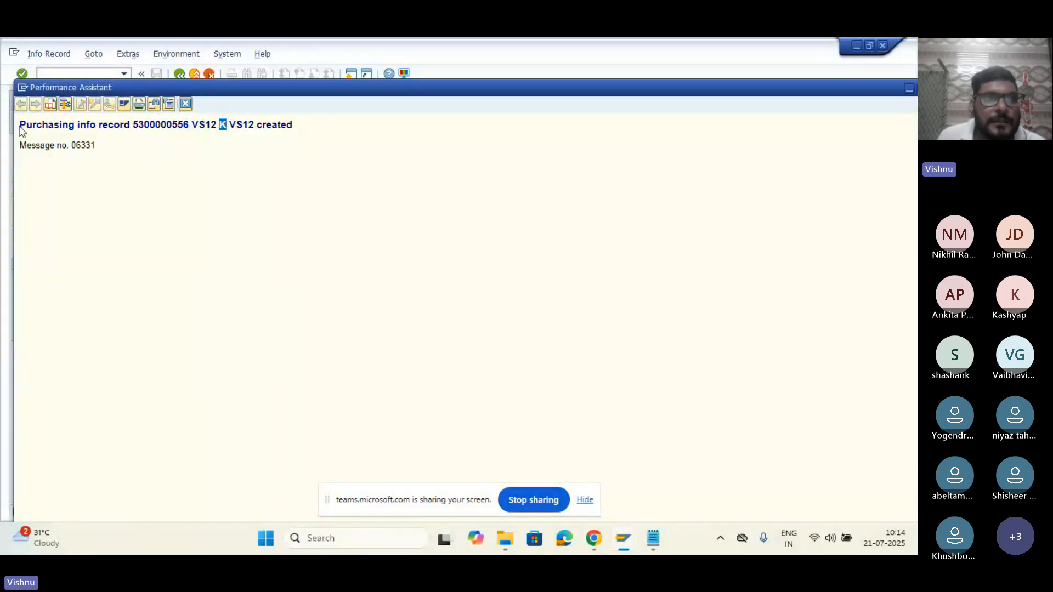
pyautogui.moveTo(20, 128); pyautogui.dragTo(308, 130)
pyautogui.hotkey('ctrl', 'c')
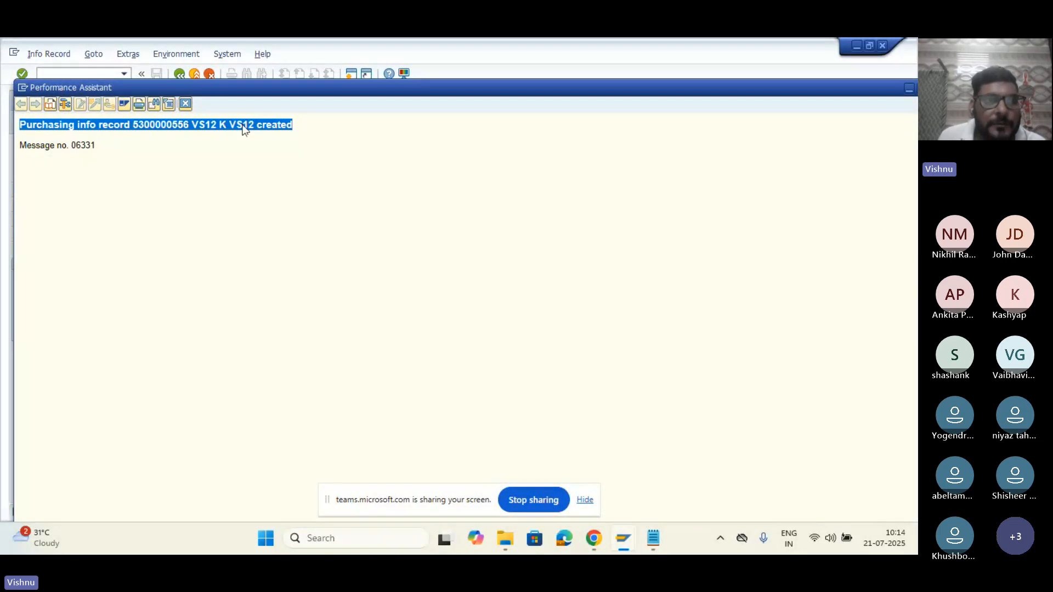
pyautogui.click(185, 104)
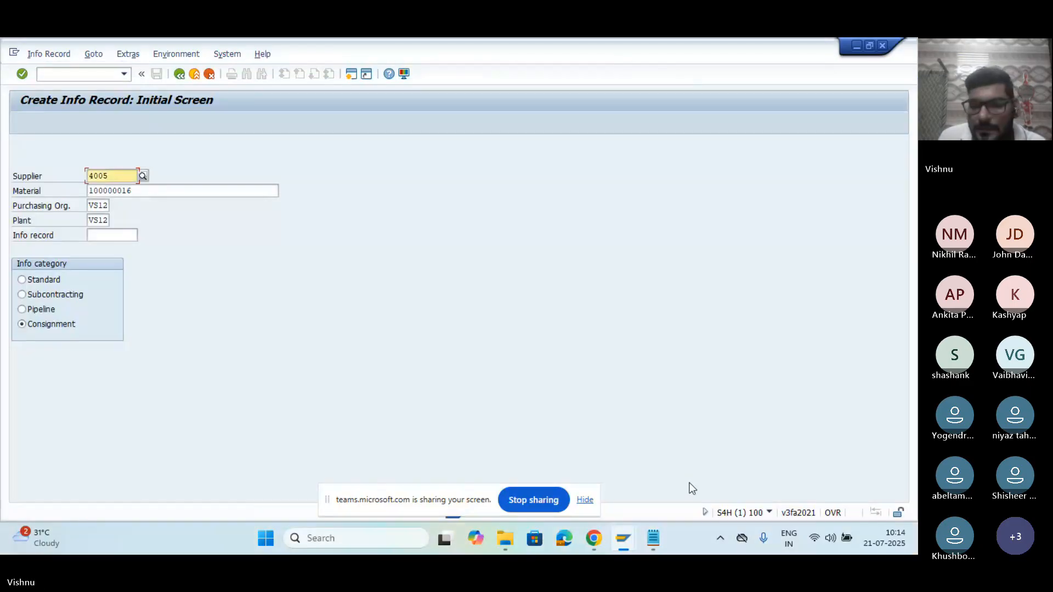
pyautogui.click(649, 548)
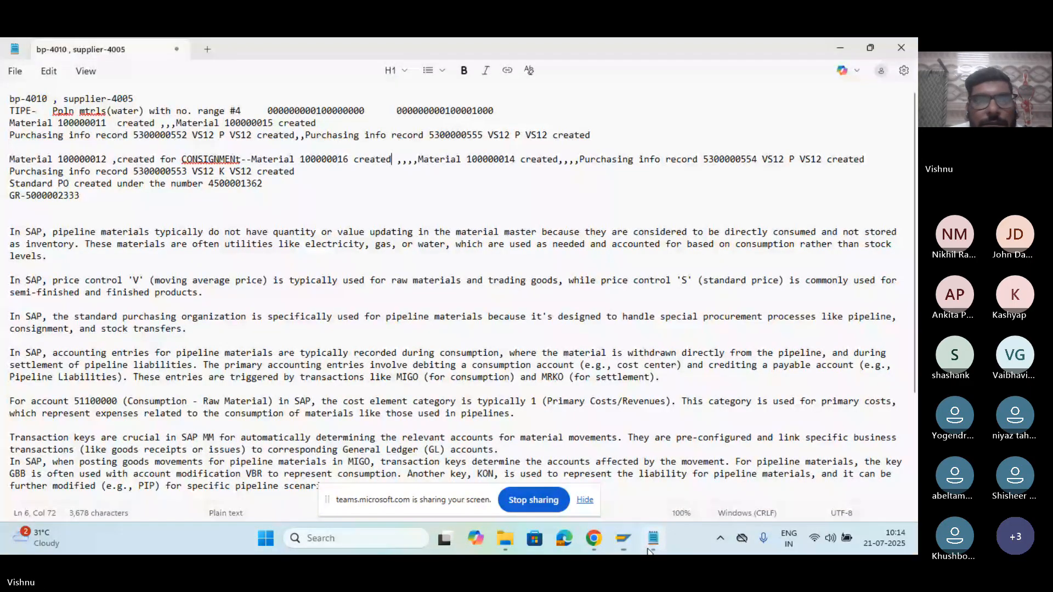
pyautogui.click(306, 172)
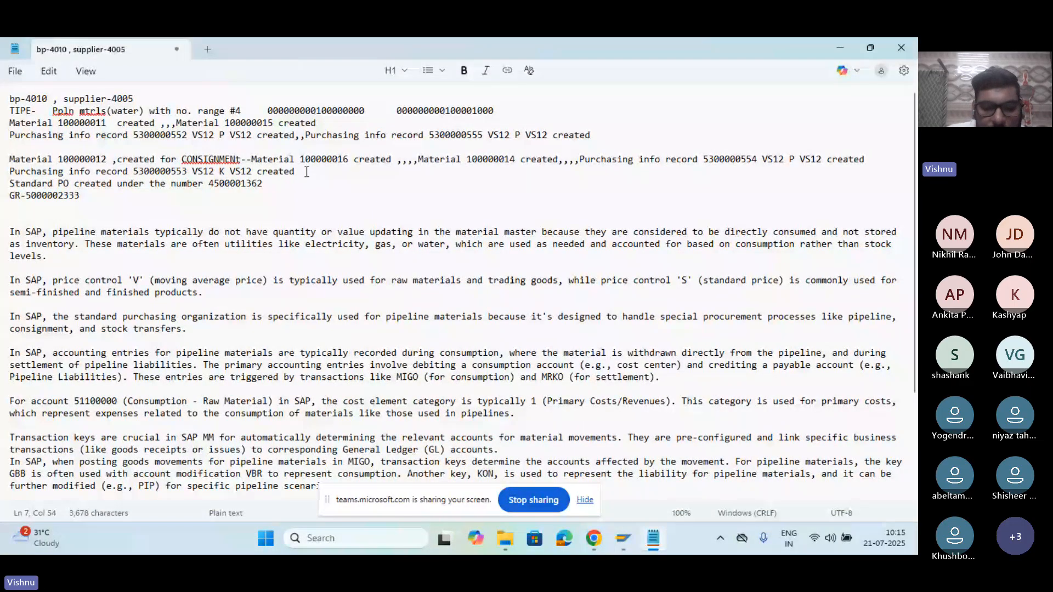
pyautogui.write(',')
pyautogui.hotkey('ctrl', 'v')
# Step: Examine the organization code VS12 and the category code K in the newly pasted info record note
pyautogui.click(448, 172)
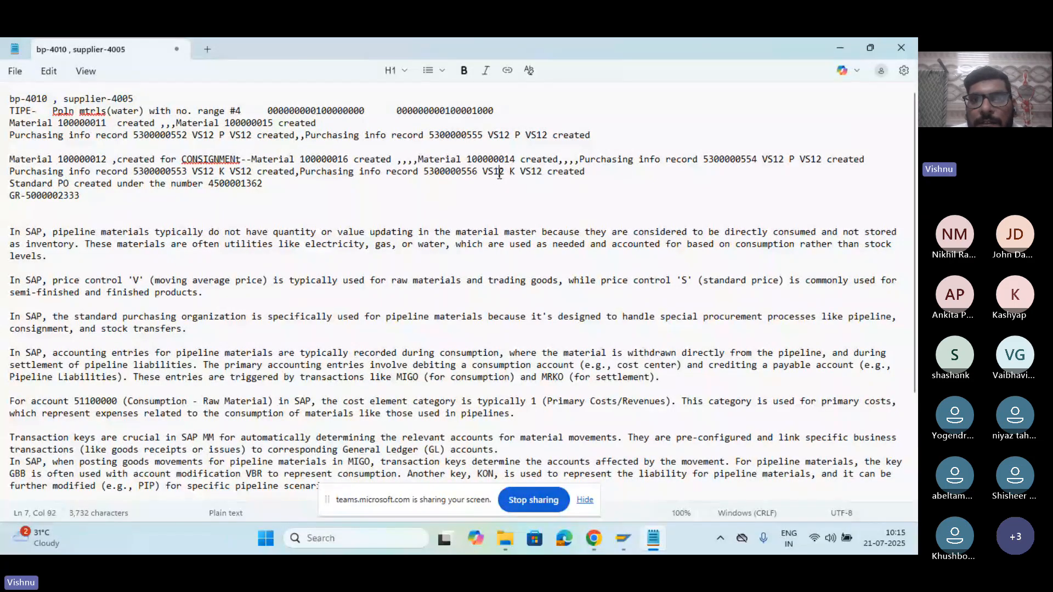
pyautogui.moveTo(483, 171); pyautogui.dragTo(501, 175)
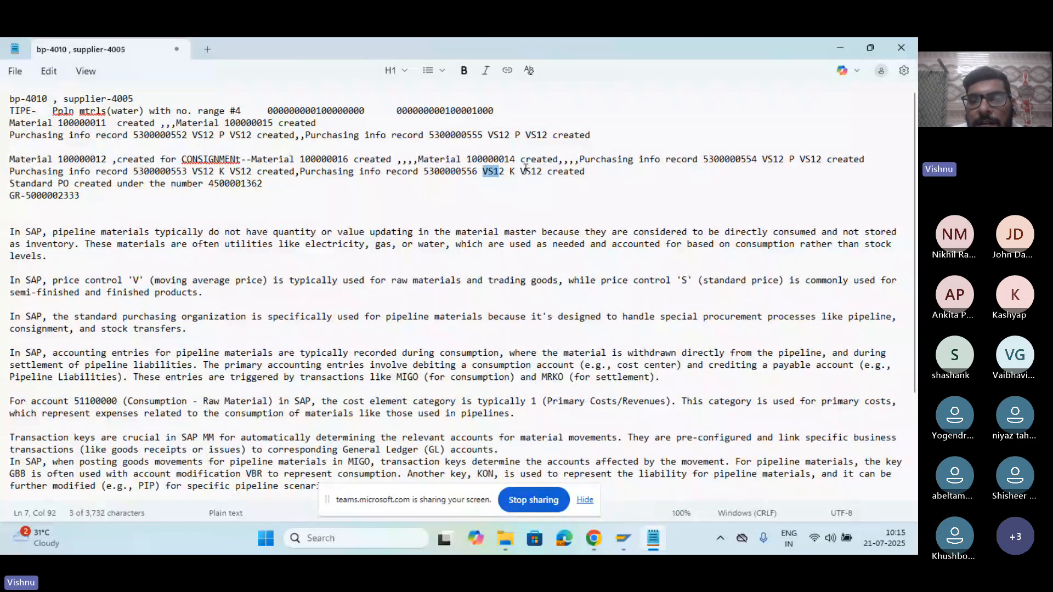
pyautogui.click(509, 172)
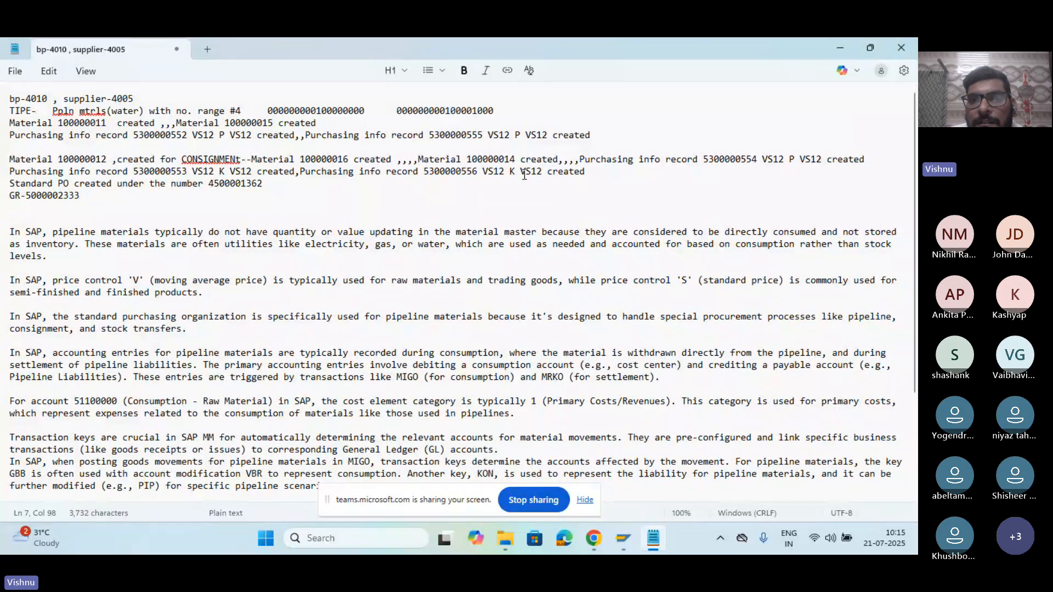
pyautogui.moveTo(523, 176); pyautogui.dragTo(510, 176)
# Step: Return to SAP, leave info record creation and open Create Purchase Order (ME21N) from the consignment procurement favorites
pyautogui.click(834, 53)
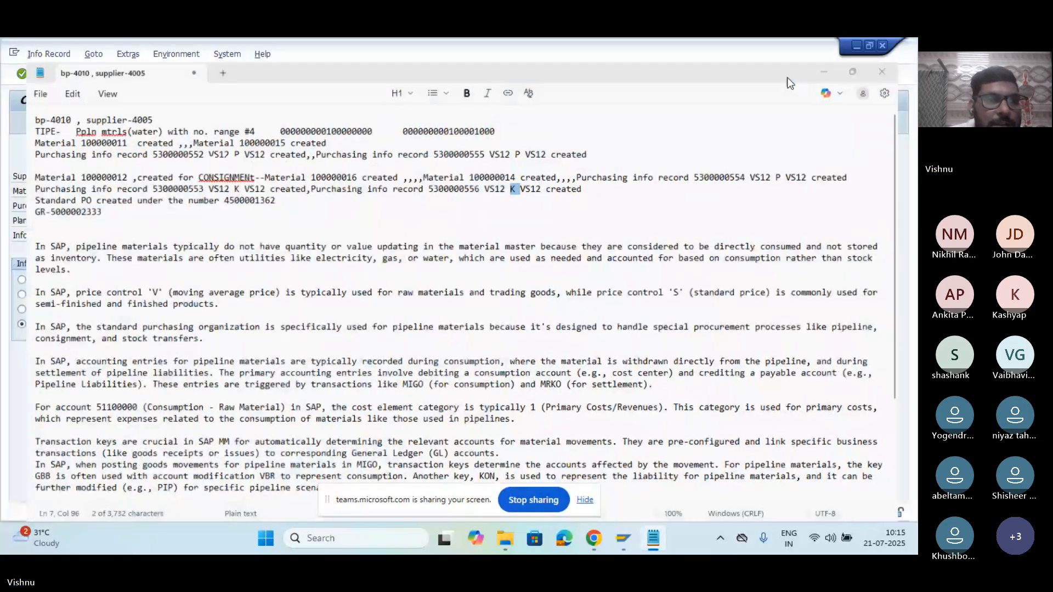
pyautogui.click(101, 74)
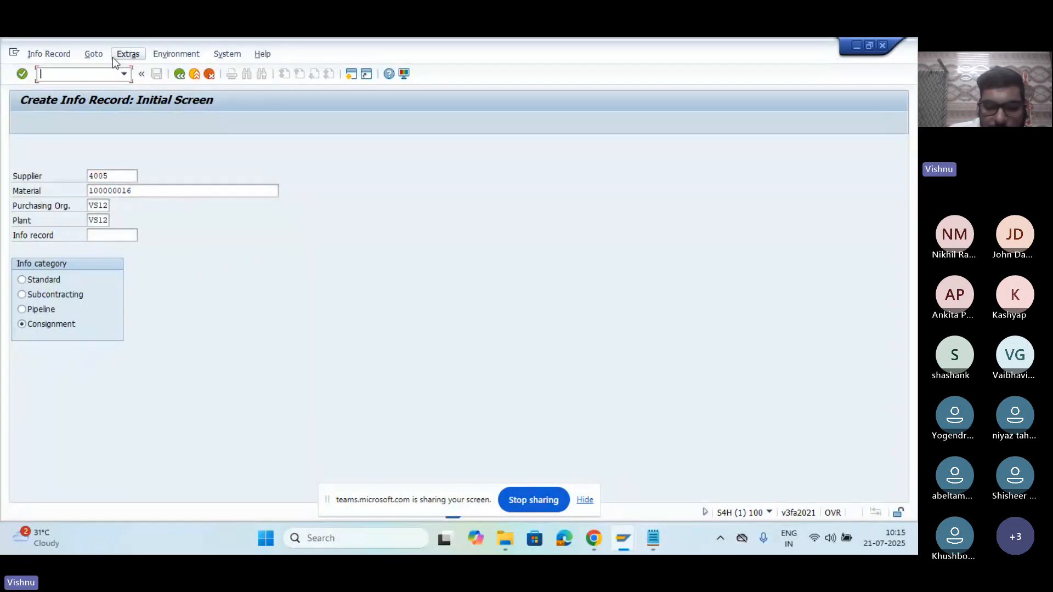
pyautogui.write('/n')
pyautogui.press('Return')
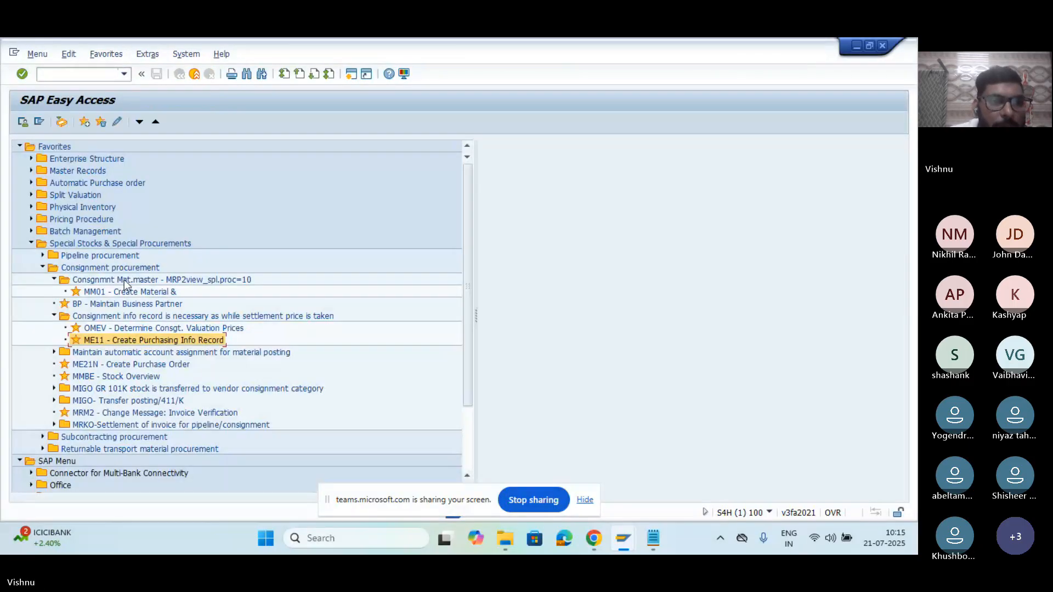
pyautogui.click(59, 357)
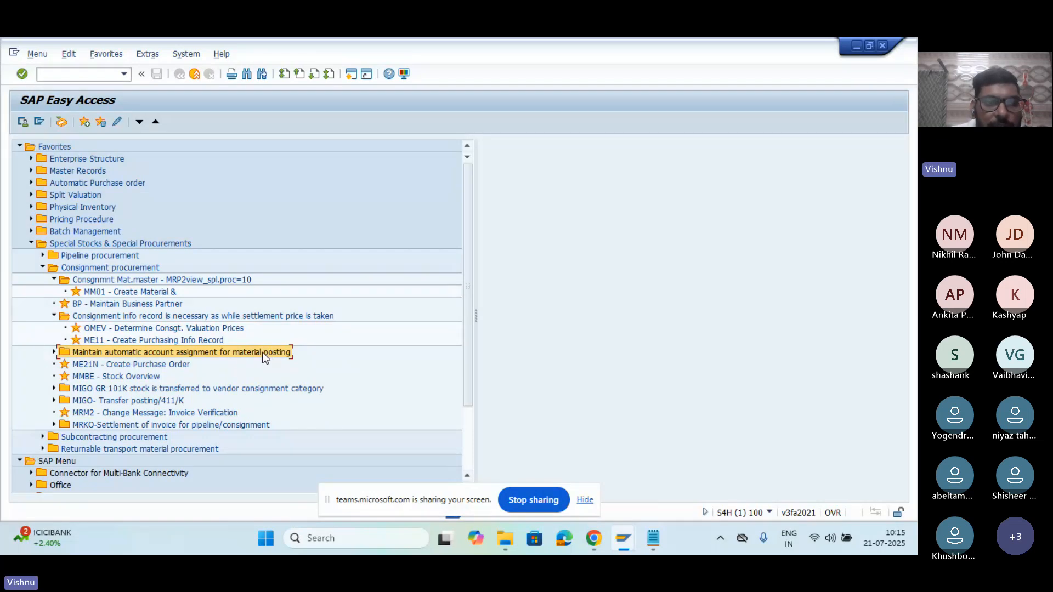
pyautogui.click(88, 365)
pyautogui.doubleClick(87, 364)
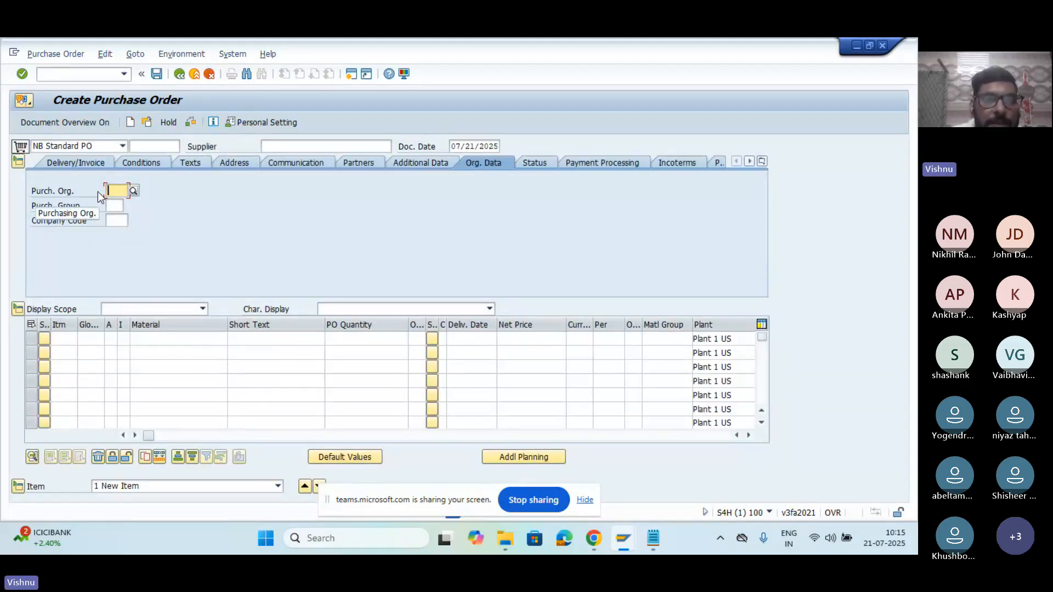
# Step: Fill the purchase order header with supplier 4005, purchasing organization VS12, purchasing group VS1 and company code VS12
pyautogui.click(310, 146)
pyautogui.click(296, 159)
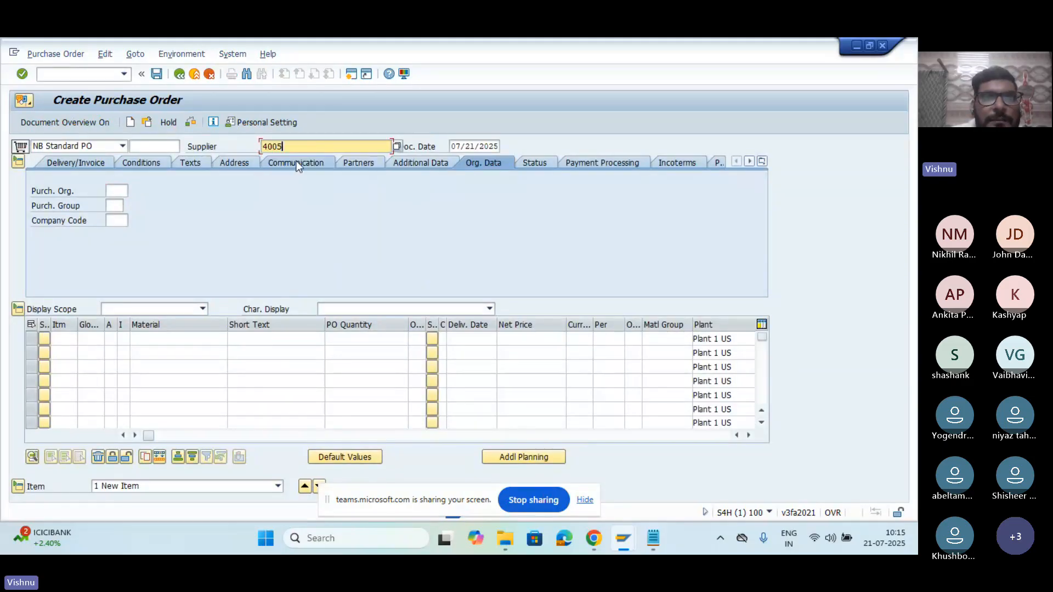
pyautogui.click(118, 192)
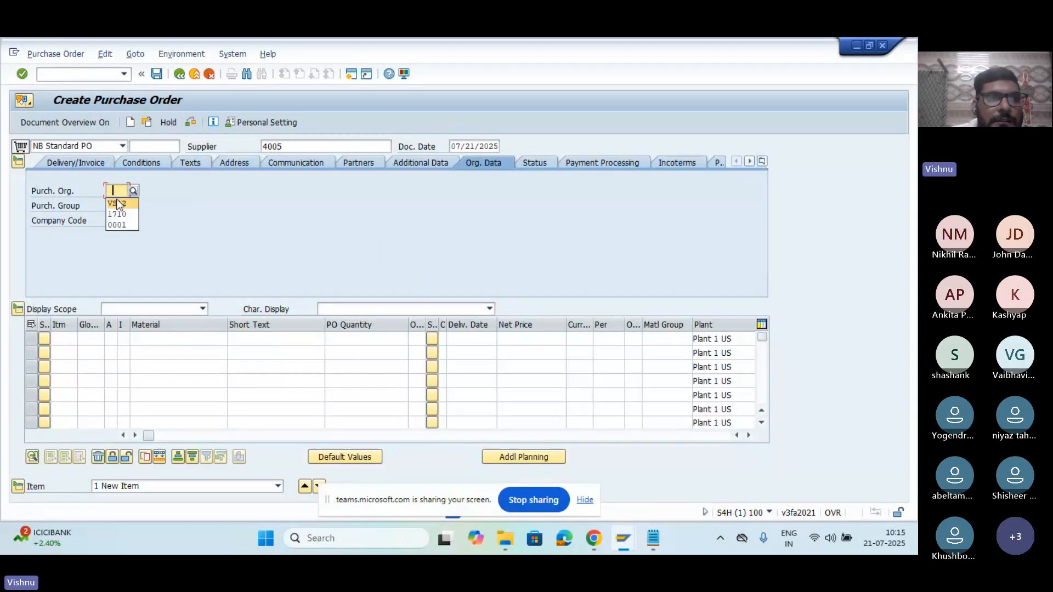
pyautogui.click(116, 204)
pyautogui.click(114, 205)
pyautogui.click(114, 217)
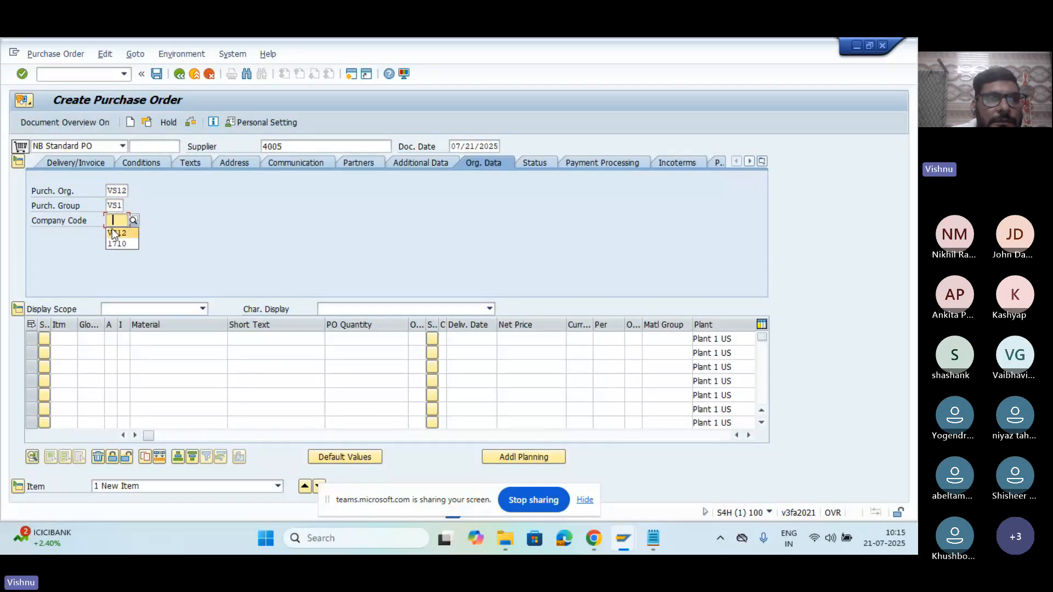
pyautogui.click(111, 230)
# Step: Enter material 100000016 with a PO quantity of 100 in the first item line of the purchase order
pyautogui.click(159, 339)
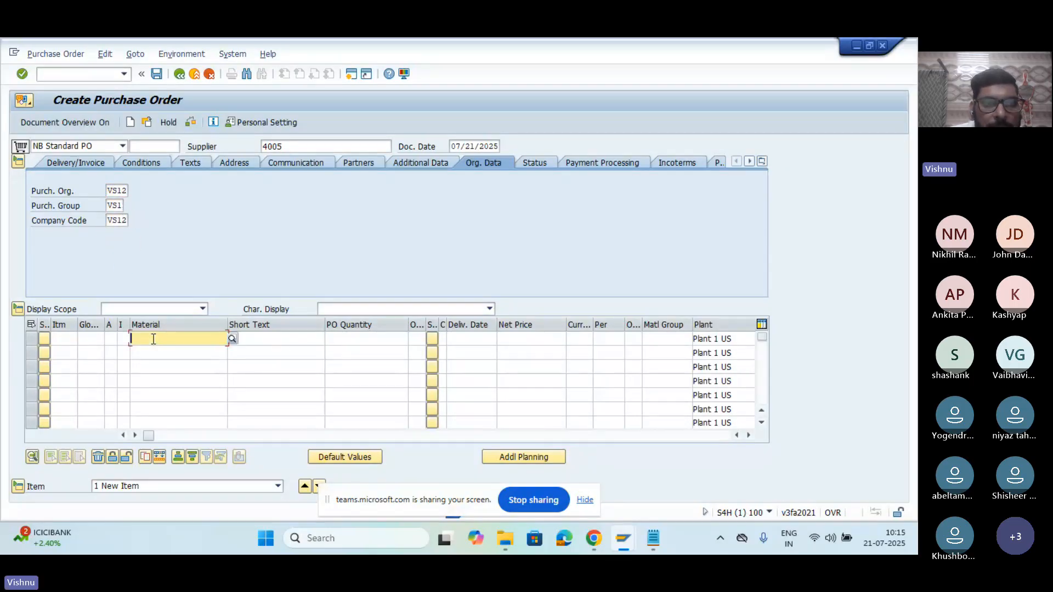
pyautogui.click(200, 341)
pyautogui.write('100000016')
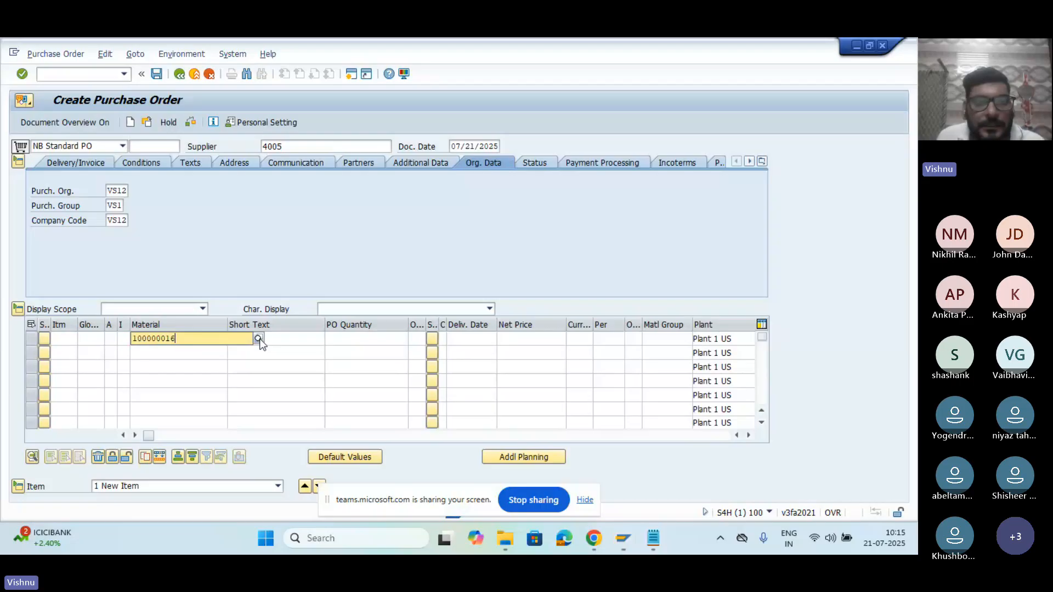
pyautogui.click(363, 338)
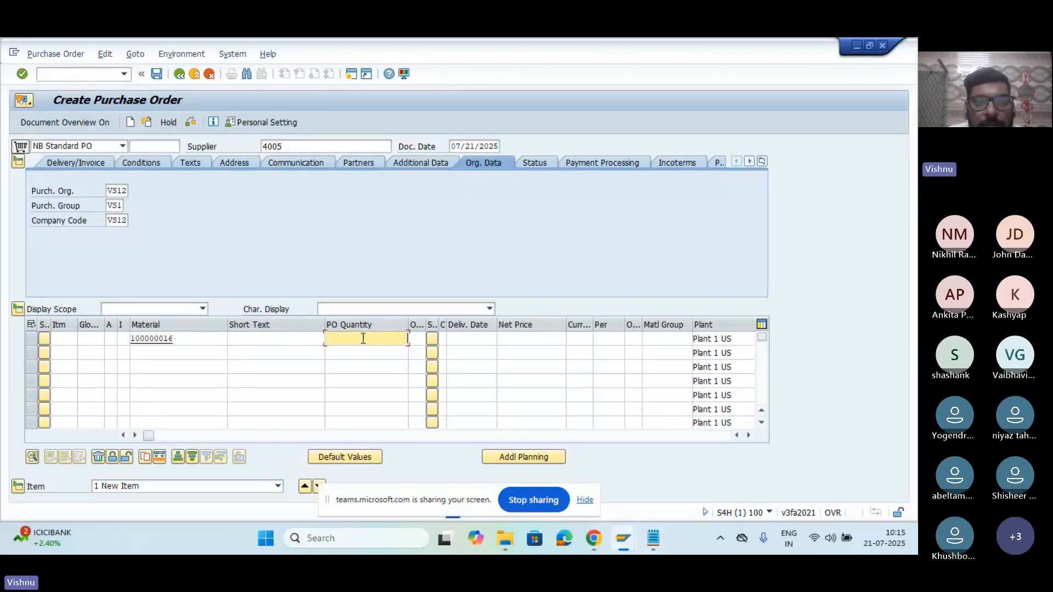
pyautogui.write('100')
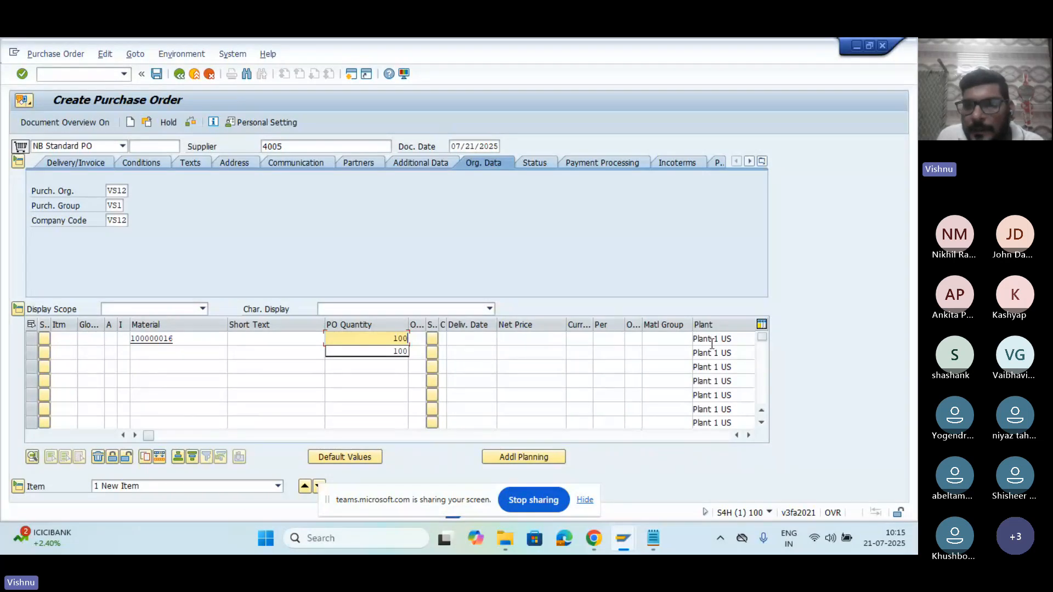
# Step: Set the first item's plant to VS12 and storage location to VS1, and validate the entries
pyautogui.moveTo(735, 339); pyautogui.dragTo(651, 338)
pyautogui.press('BackSpace')
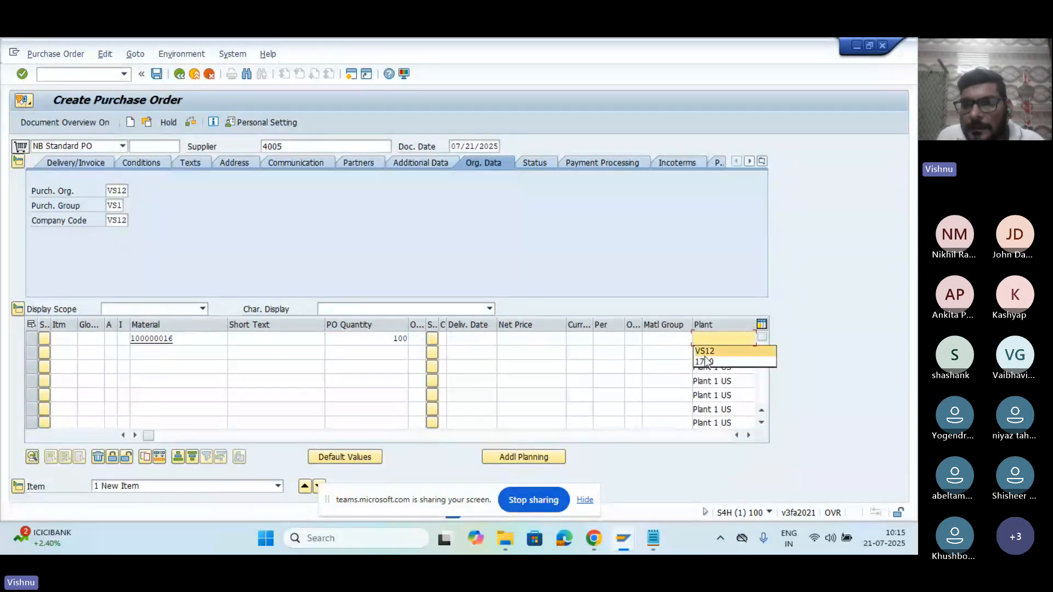
pyautogui.click(705, 351)
pyautogui.press('Tab')
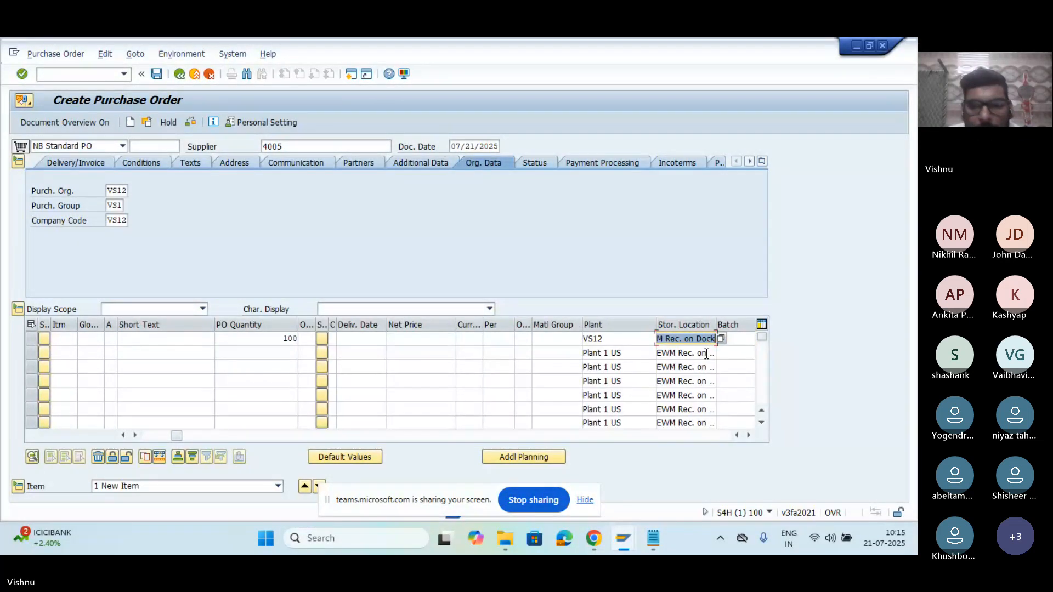
pyautogui.write('VS1')
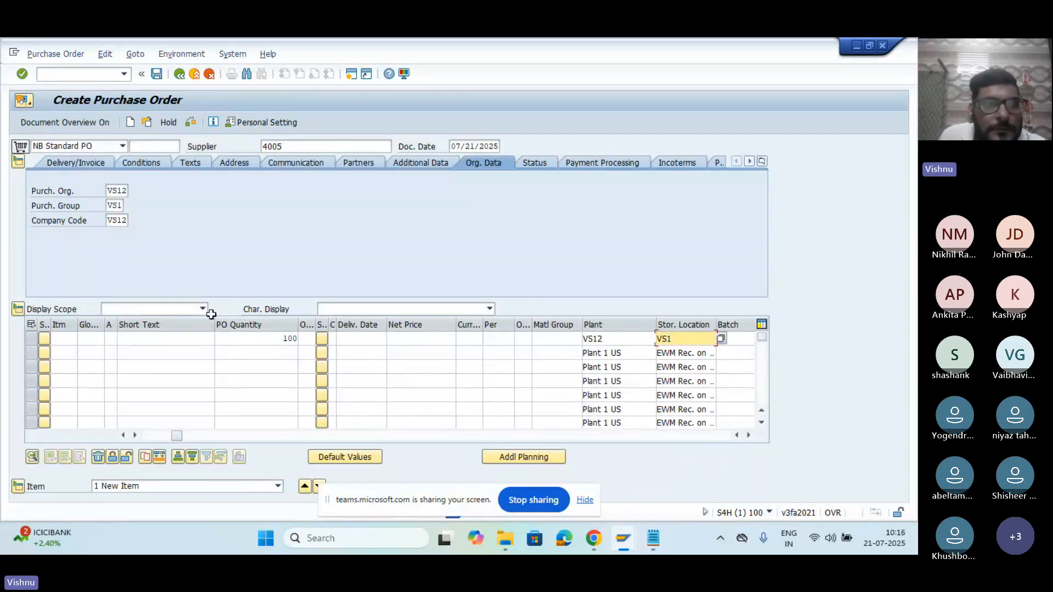
pyautogui.press('Return')
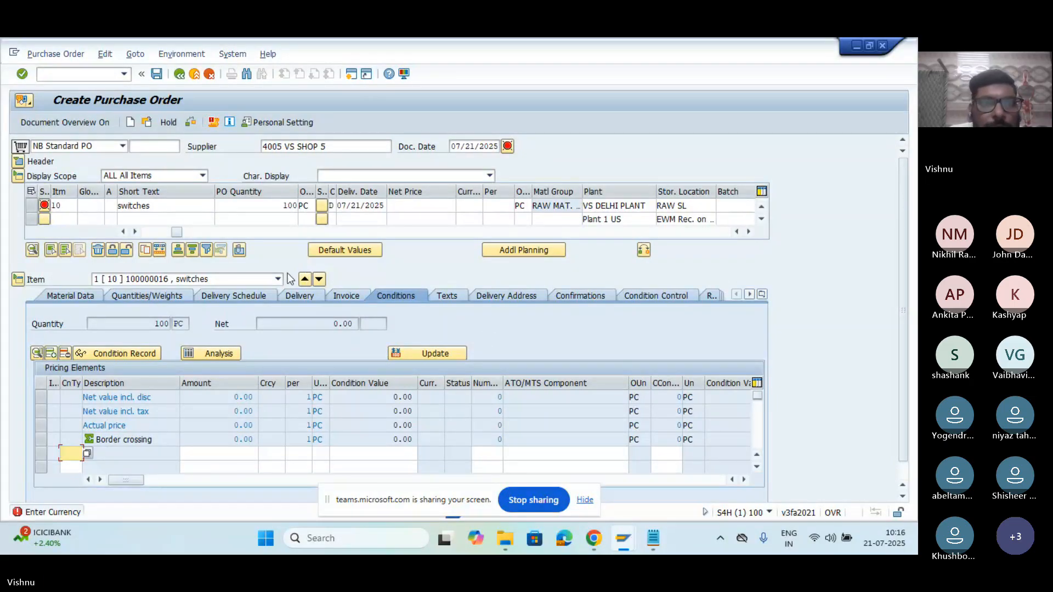
# Step: Check the error messages for item 10 and set its currency to EUR
pyautogui.click(46, 205)
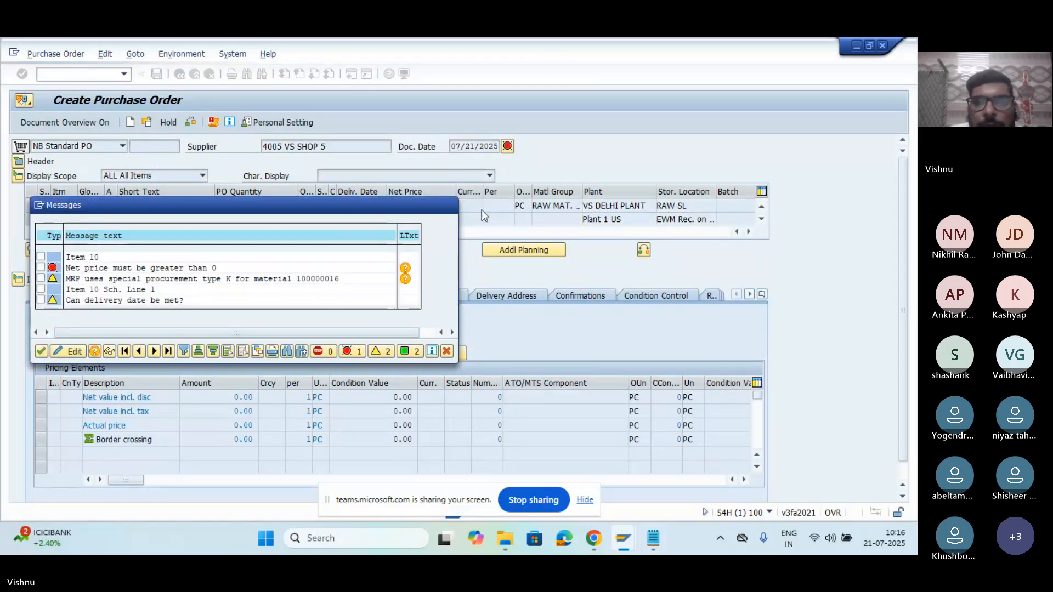
pyautogui.click(449, 206)
pyautogui.click(467, 205)
pyautogui.write('EU')
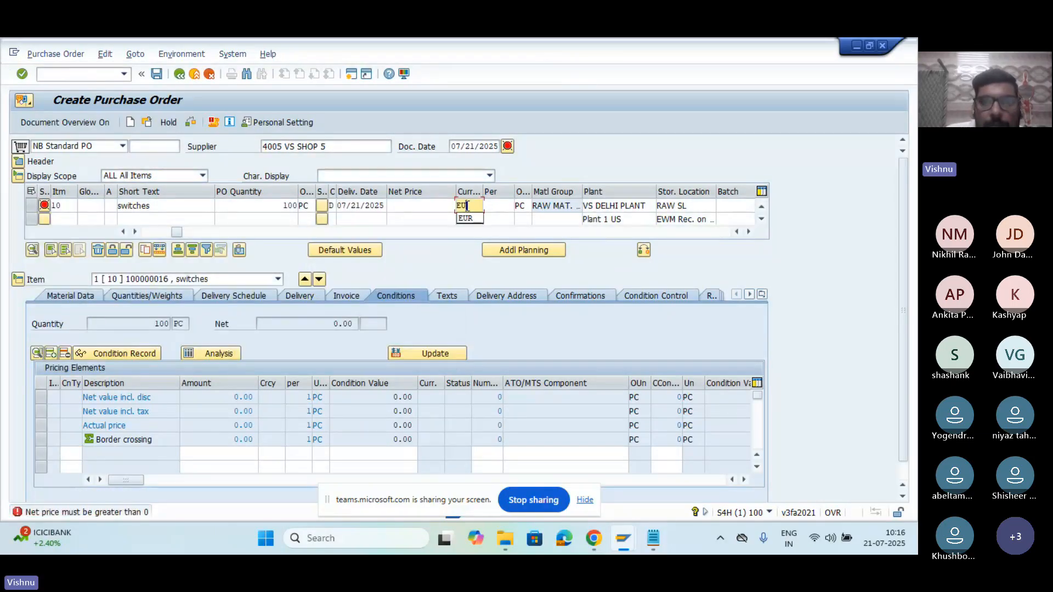
pyautogui.write('R')
pyautogui.press('Return')
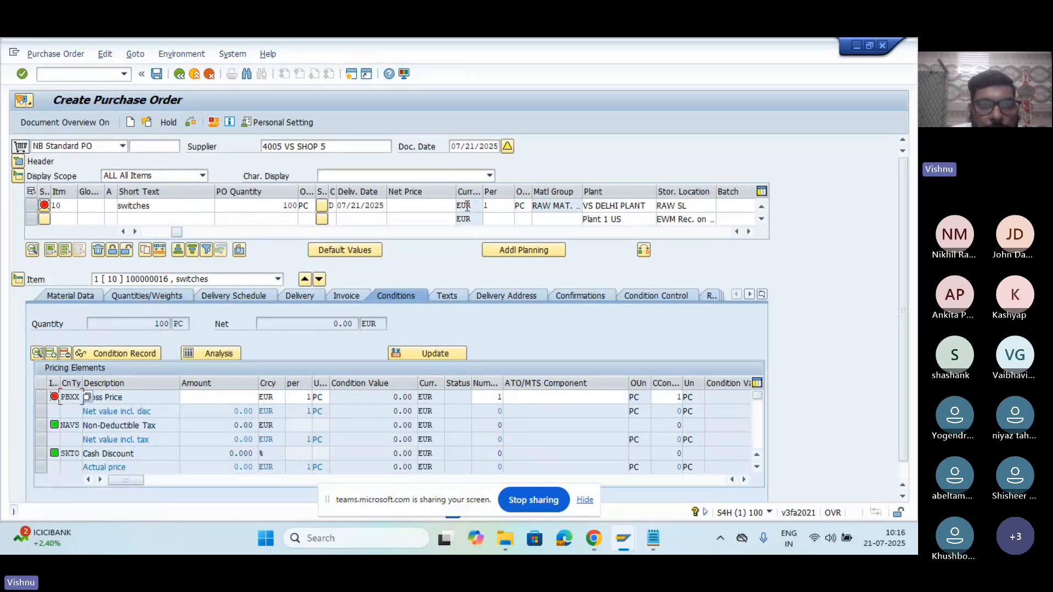
# Step: Enter a gross price (PBXX) of 120 EUR in the conditions of item 10
pyautogui.click(215, 396)
pyautogui.write('120')
pyautogui.press('Return')
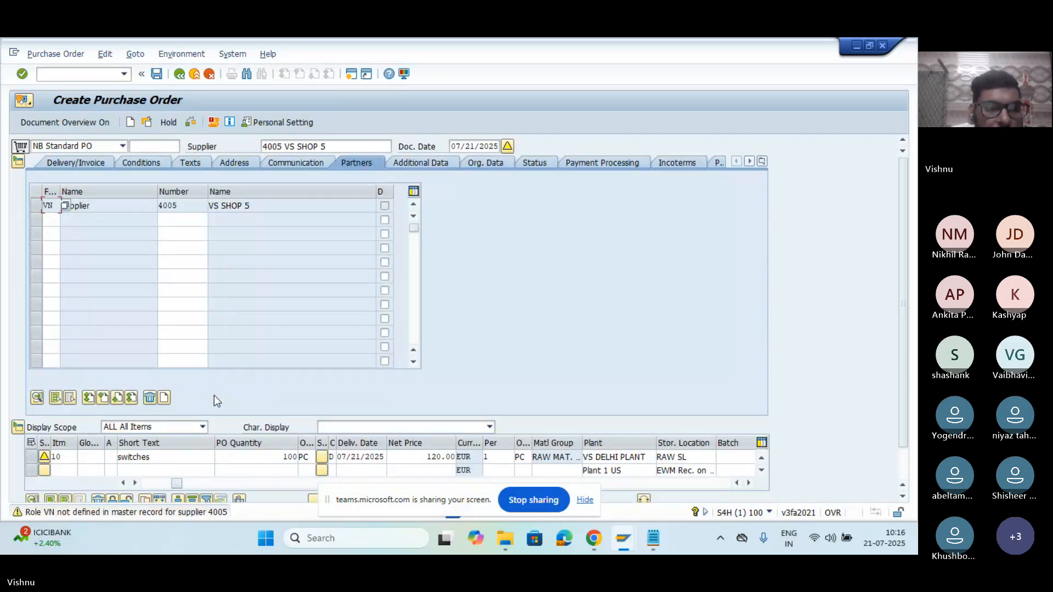
# Step: Accept the outstanding warnings, run a check on the purchase order and save it
pyautogui.press('Return')
pyautogui.press('Return')
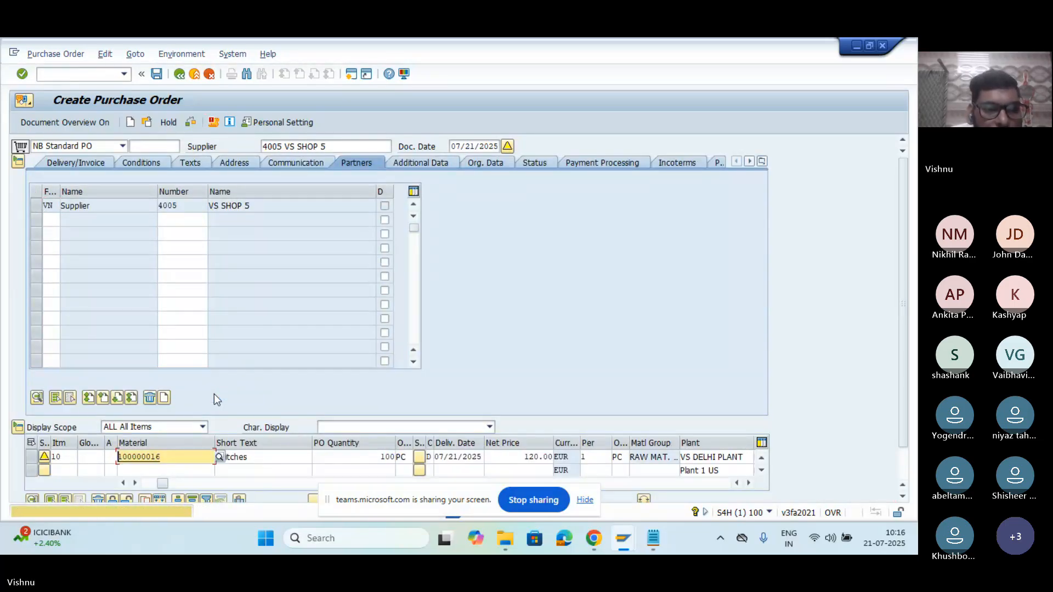
pyautogui.press('Return')
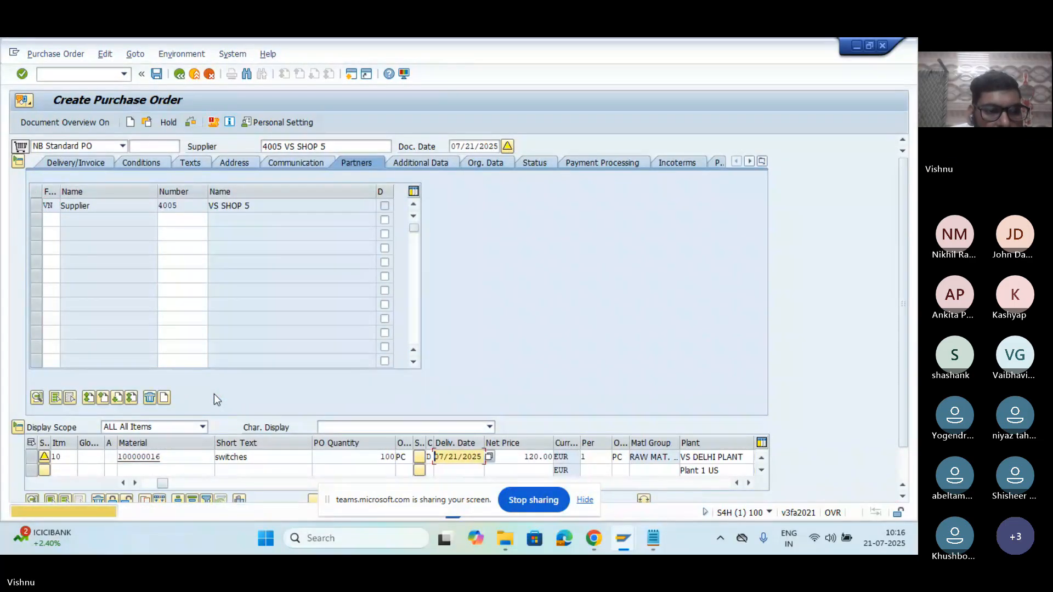
pyautogui.press('Return')
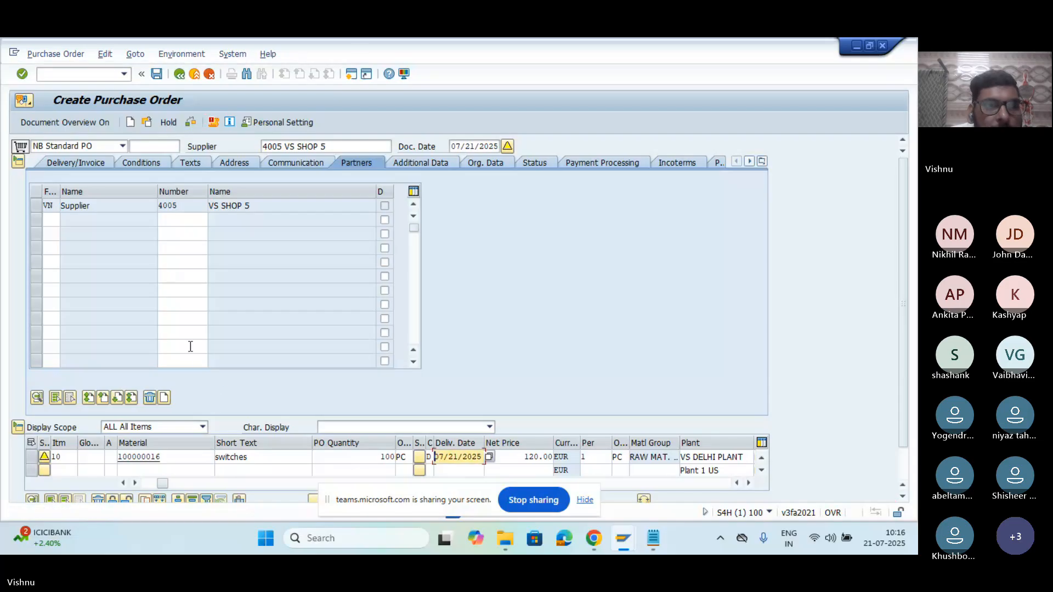
pyautogui.click(191, 122)
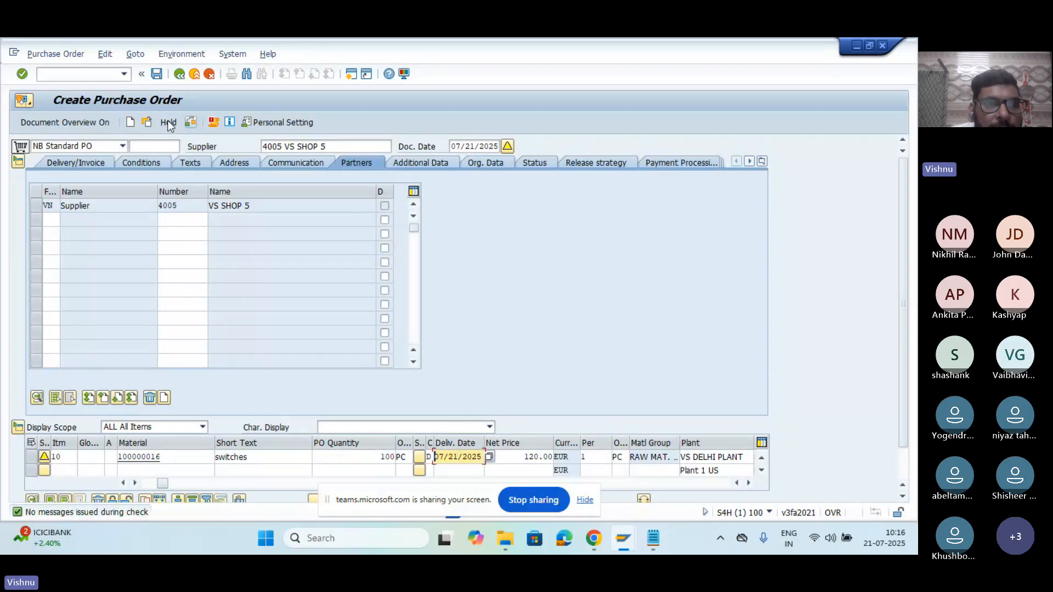
pyautogui.click(157, 76)
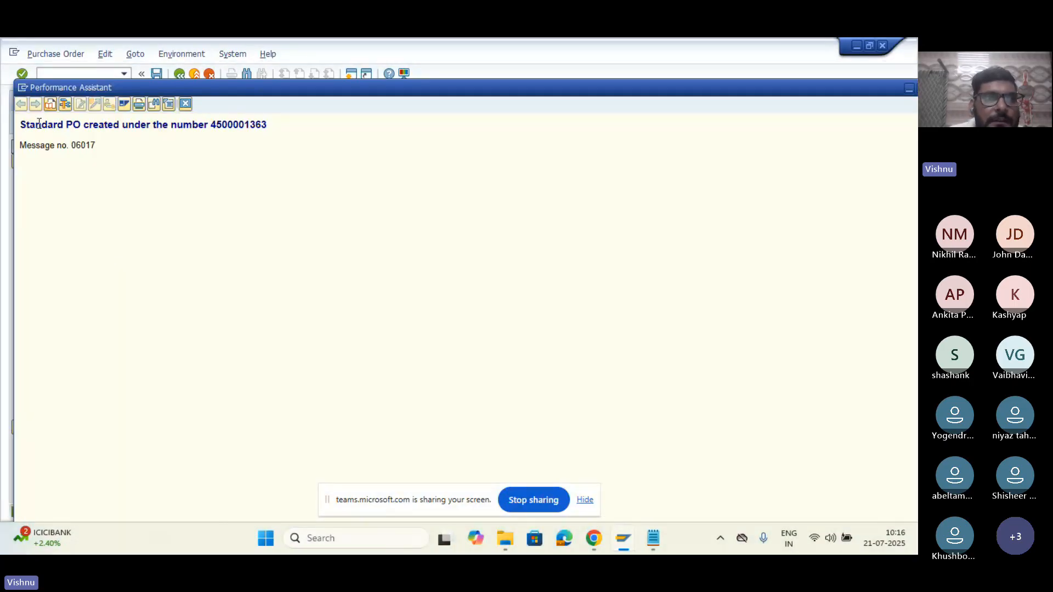
# Step: Copy the purchase order creation message and append it after a comma to the standard PO line in the Notepad notes
pyautogui.moveTo(18, 129); pyautogui.dragTo(269, 133)
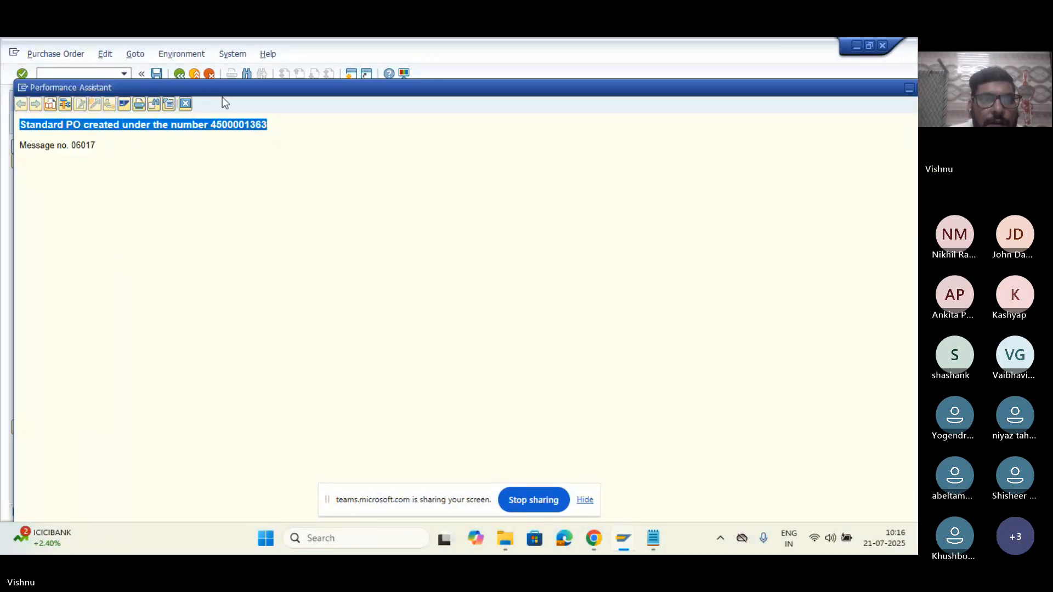
pyautogui.click(186, 103)
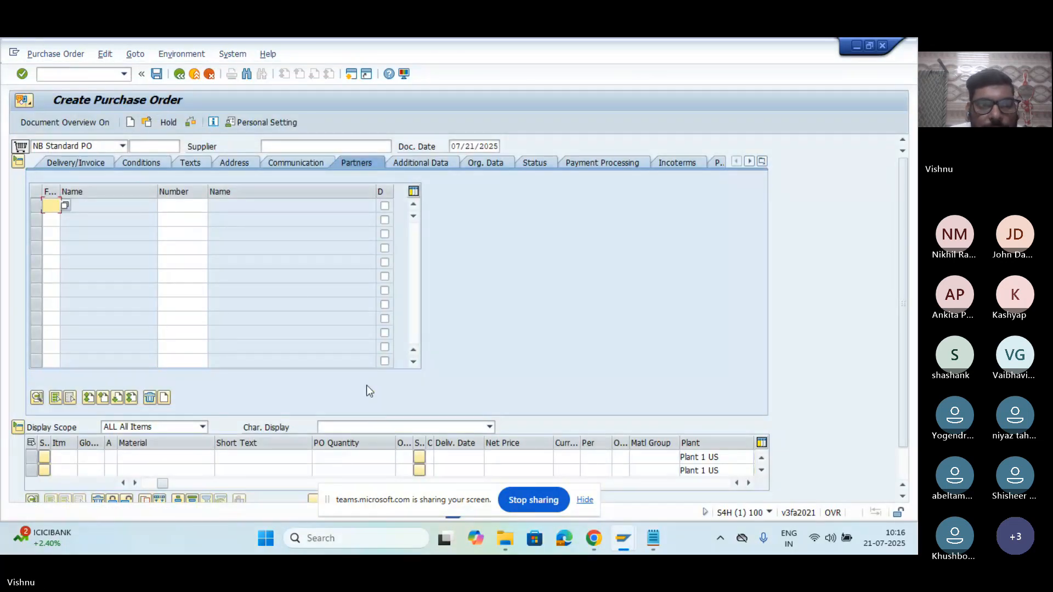
pyautogui.click(652, 538)
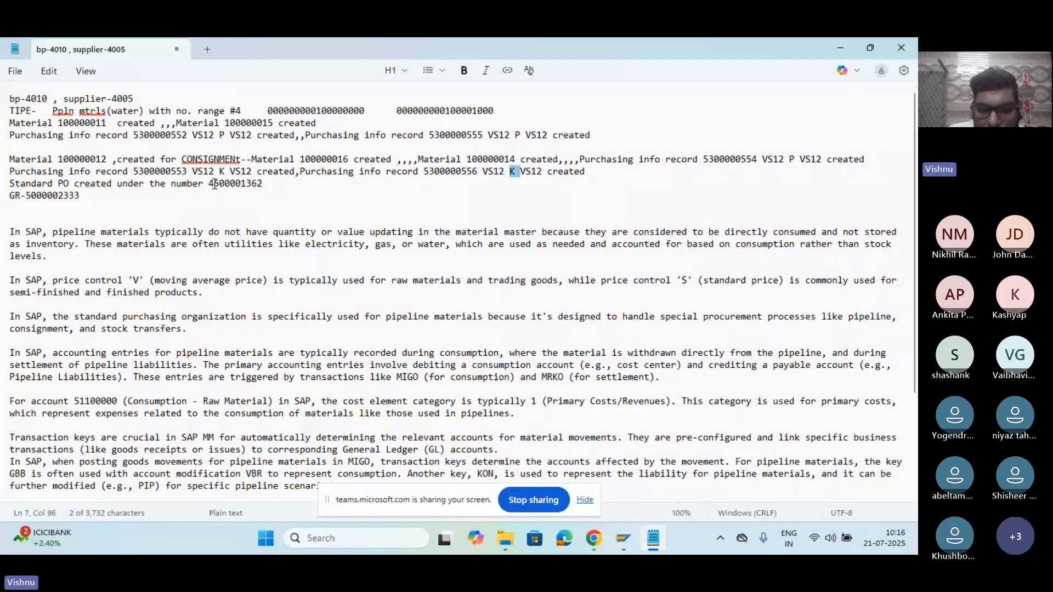
pyautogui.click(279, 186)
pyautogui.hotkey('ctrl', 'v')
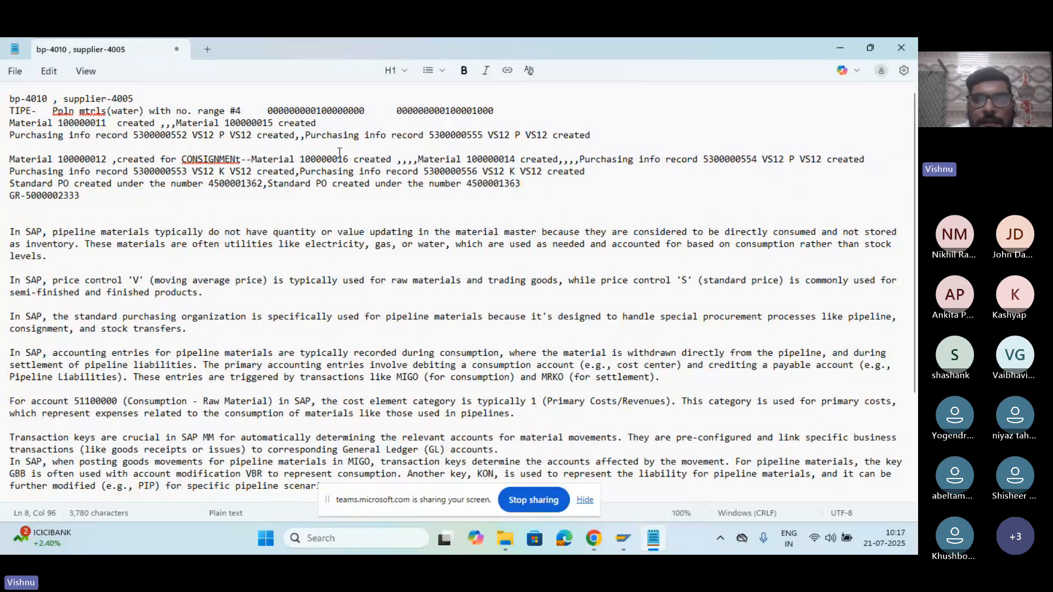
pyautogui.doubleClick(482, 185)
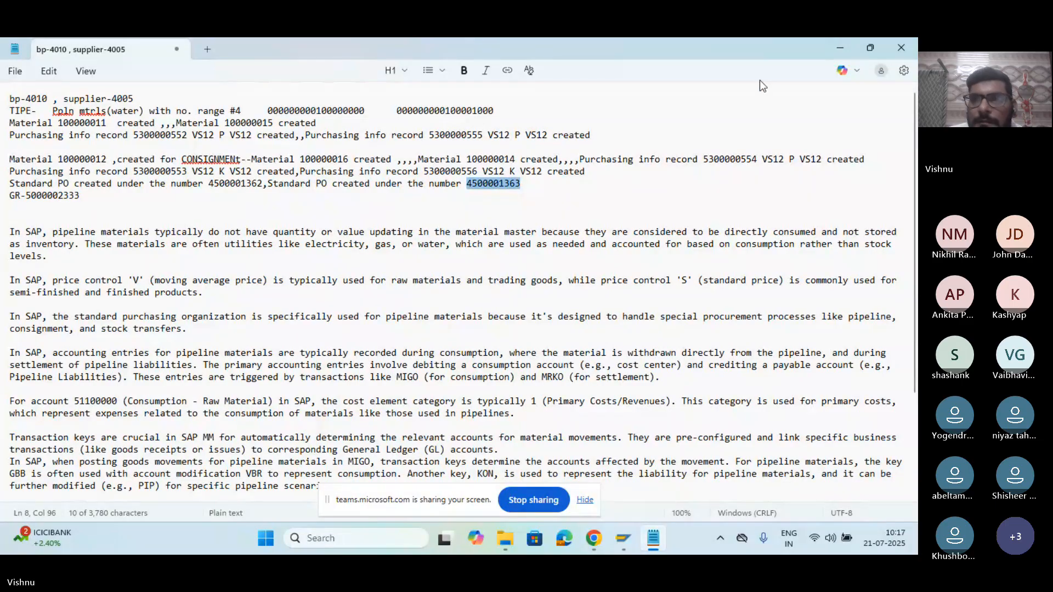
# Step: Return to SAP, leave purchase order creation and view the Stock Overview (MMBE) for material 100000016 in plant VS12
pyautogui.click(842, 48)
pyautogui.write('/')
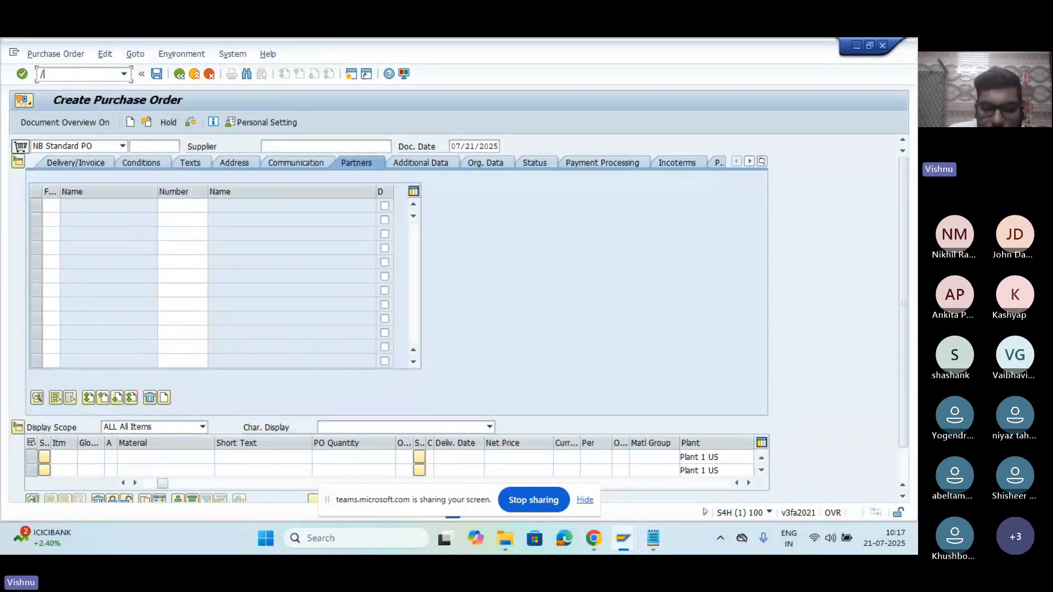
pyautogui.write('n')
pyautogui.press('Return')
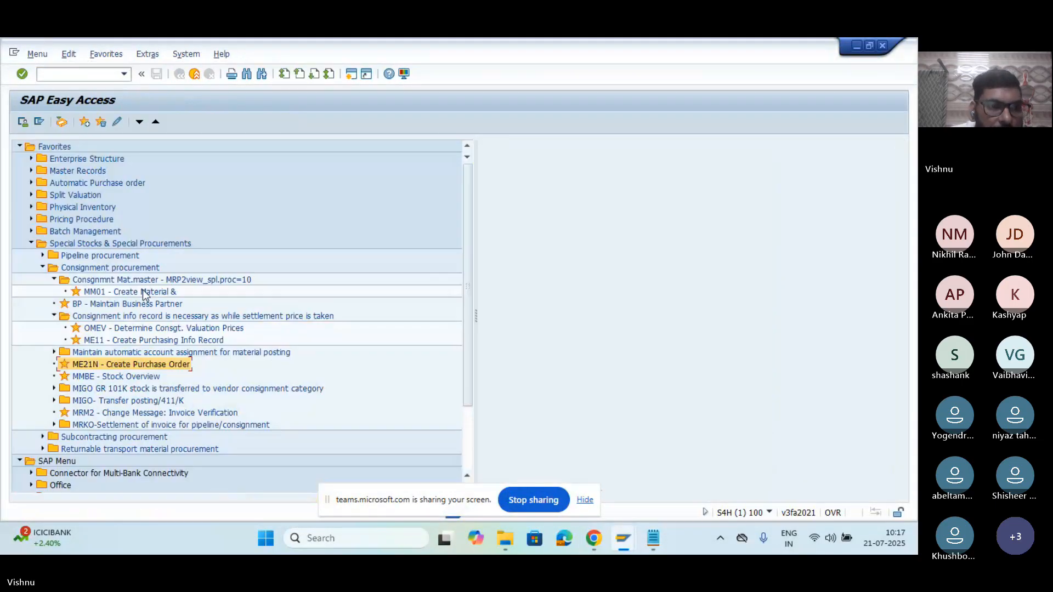
pyautogui.doubleClick(79, 376)
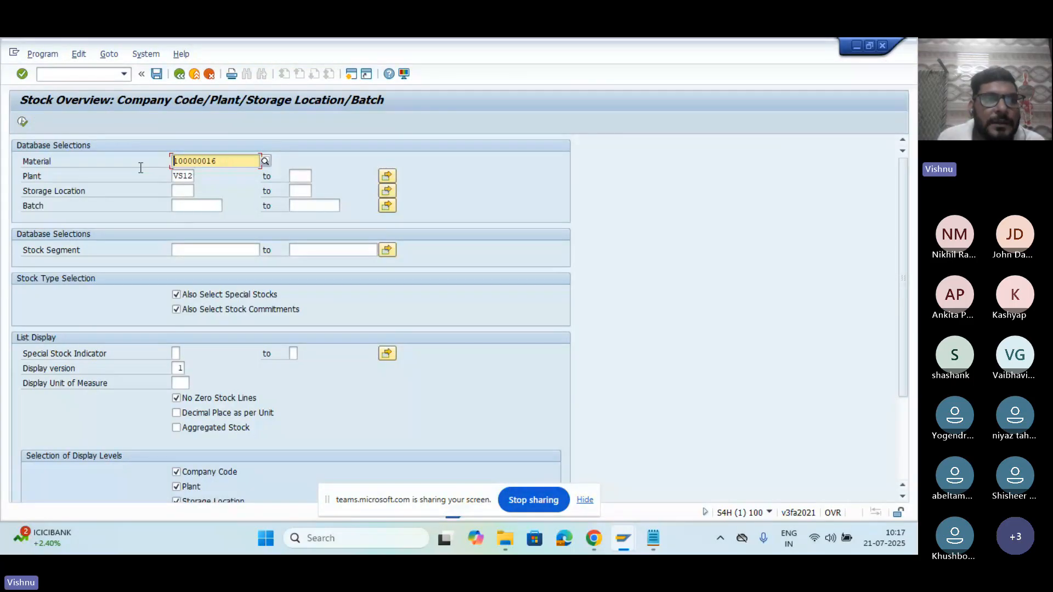
pyautogui.click(22, 121)
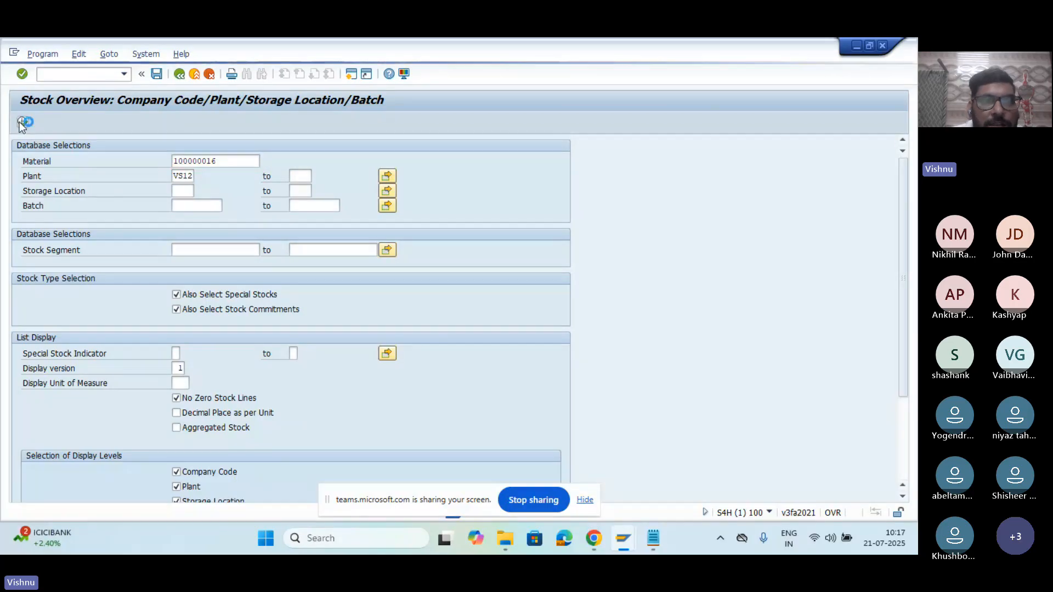
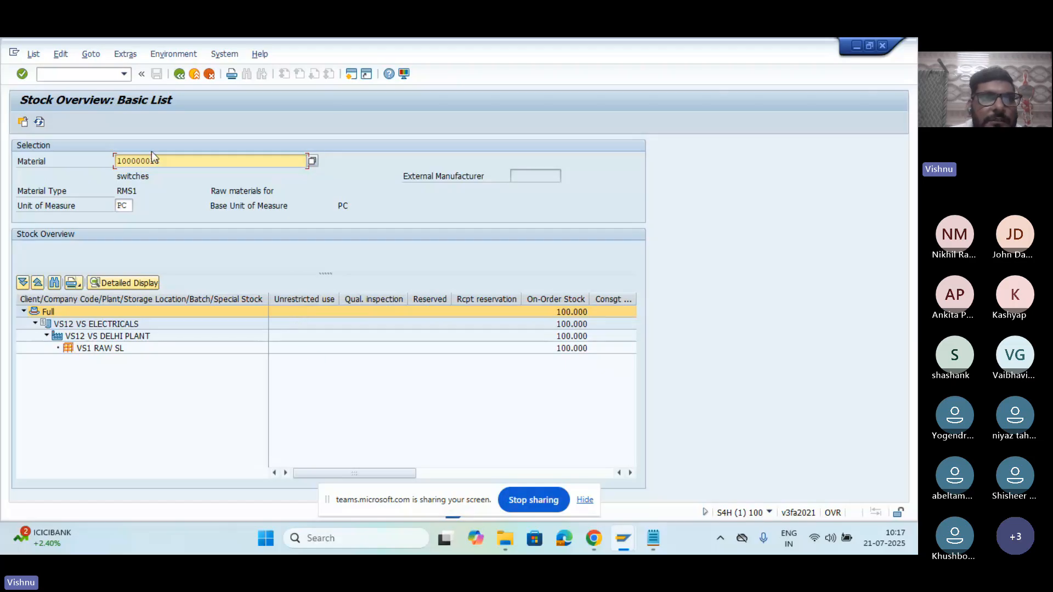
pyautogui.click(179, 75)
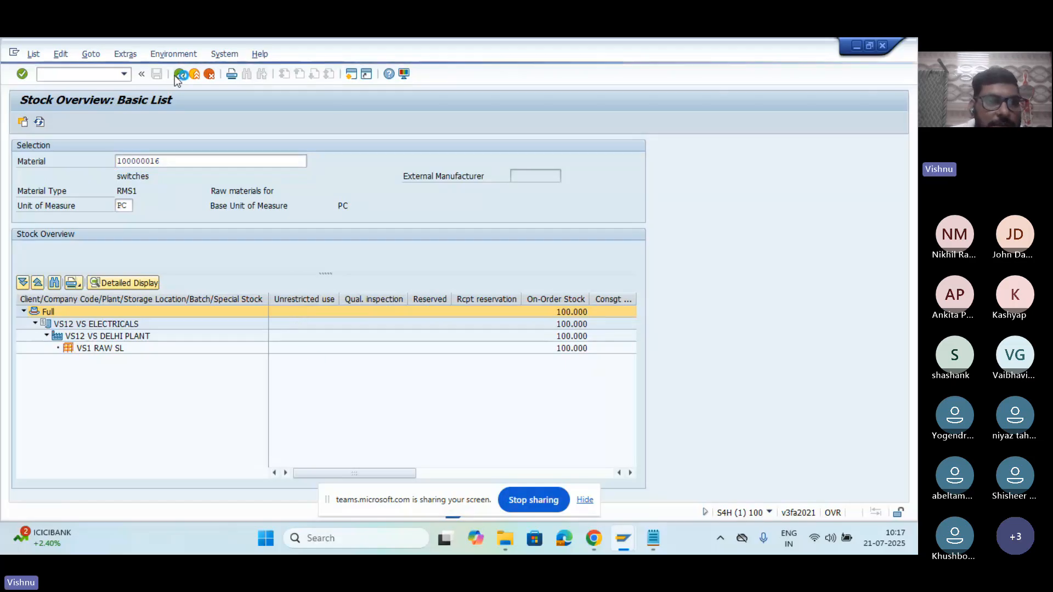
pyautogui.click(178, 74)
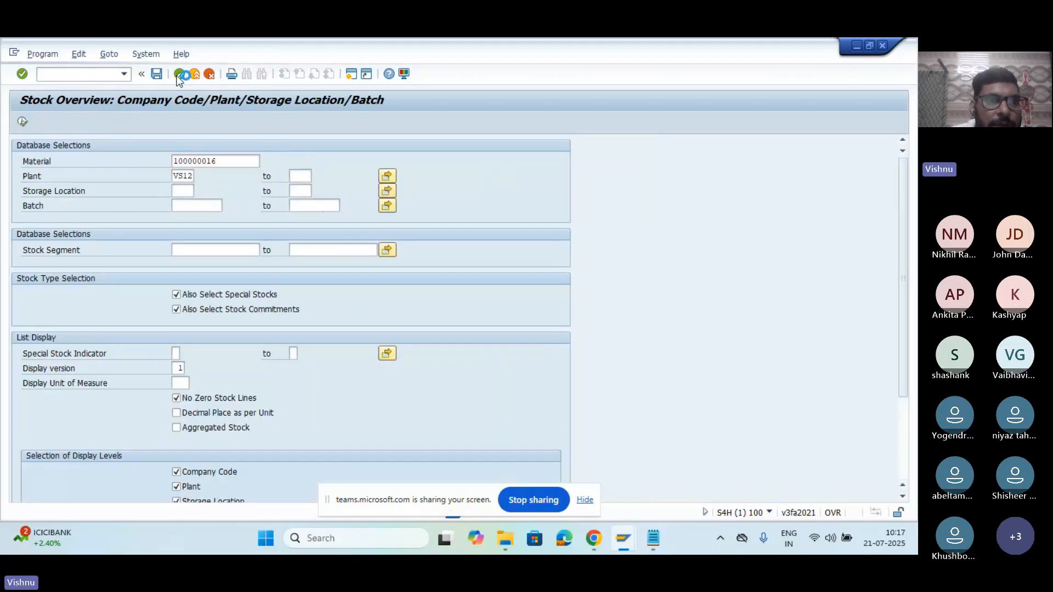
pyautogui.click(97, 389)
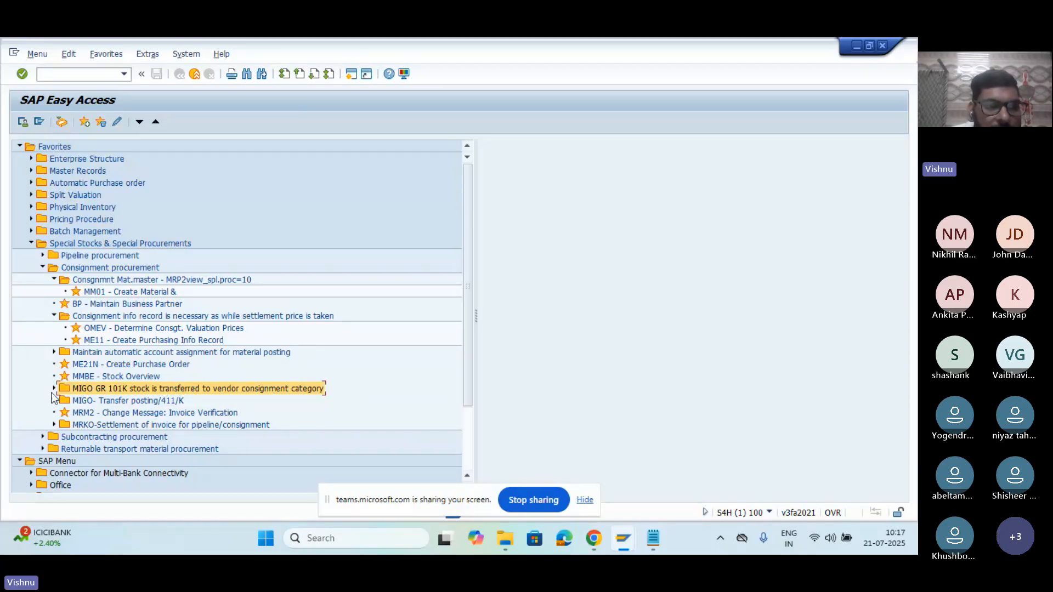
pyautogui.click(80, 74)
pyautogui.write('migo')
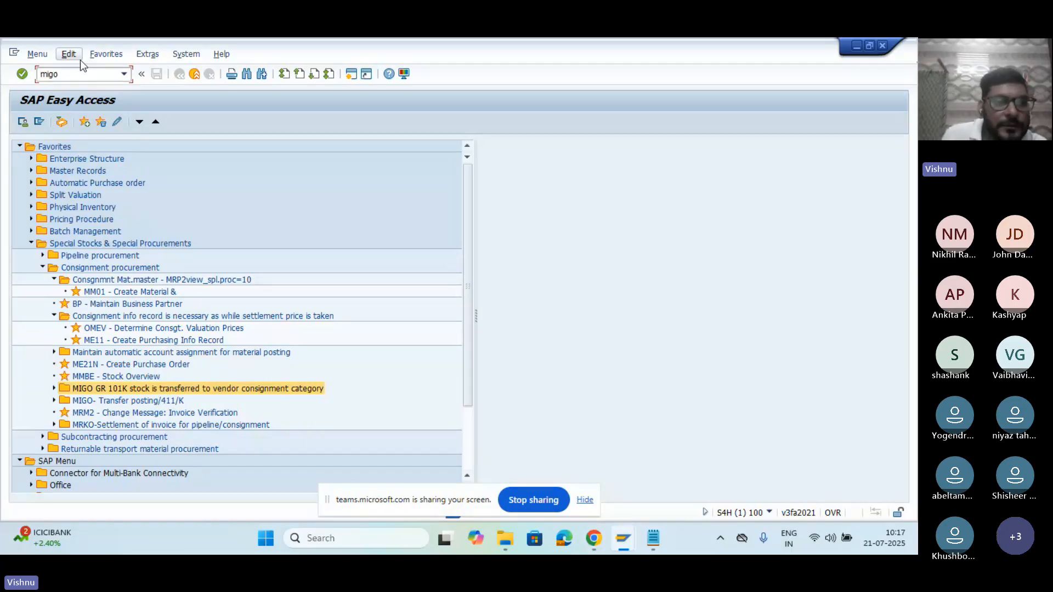
pyautogui.press('Return')
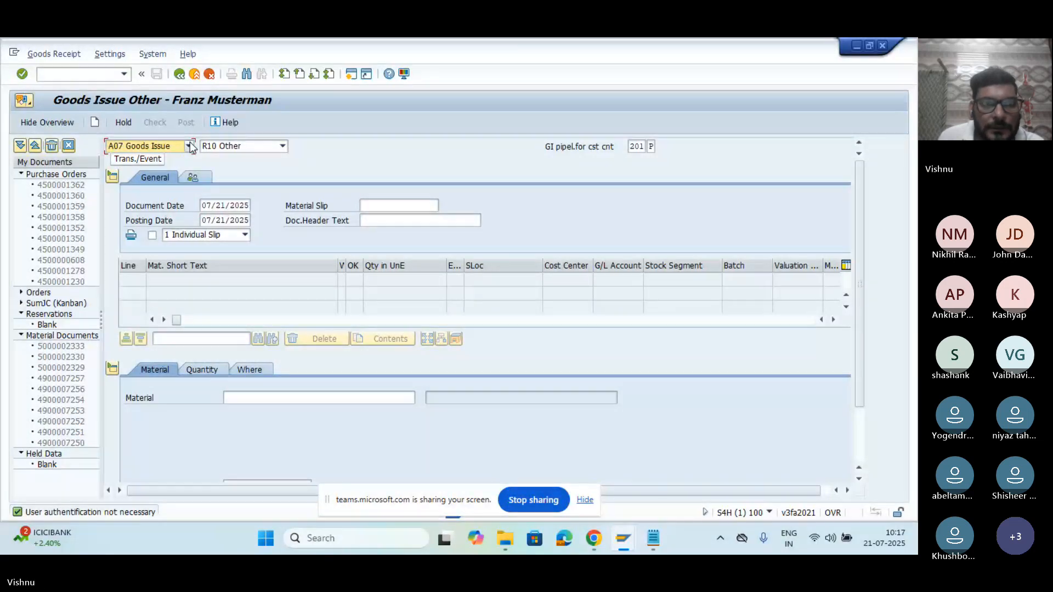
pyautogui.click(189, 145)
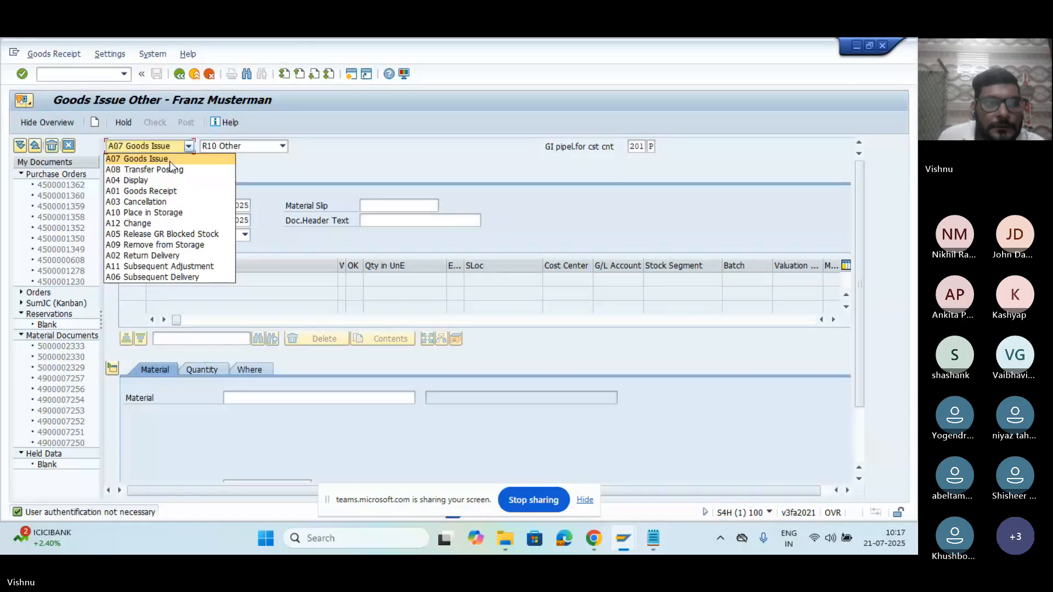
pyautogui.click(170, 162)
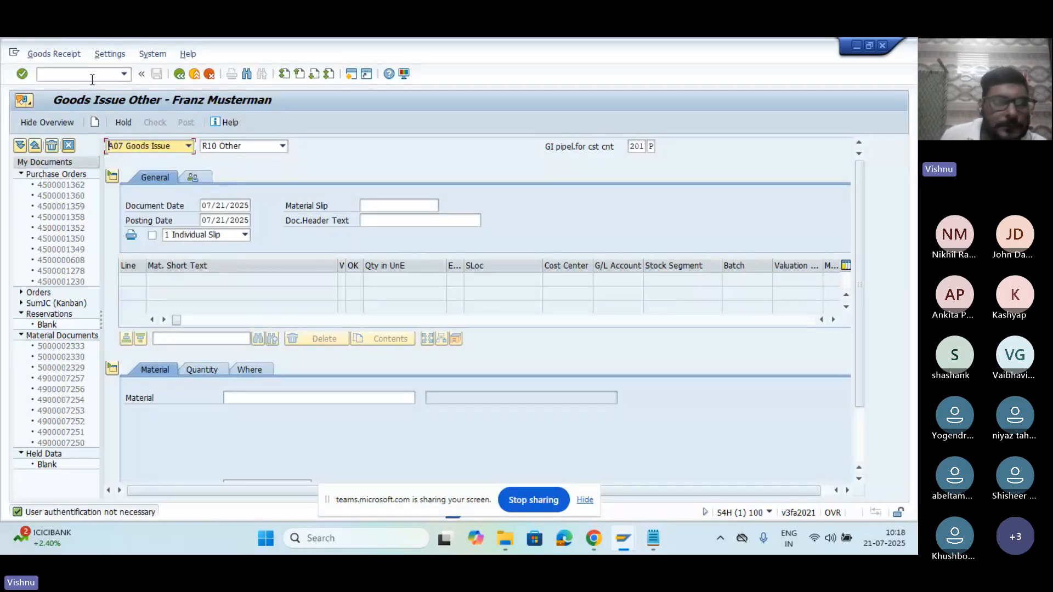
pyautogui.click(92, 80)
pyautogui.write('/n')
pyautogui.press('Return')
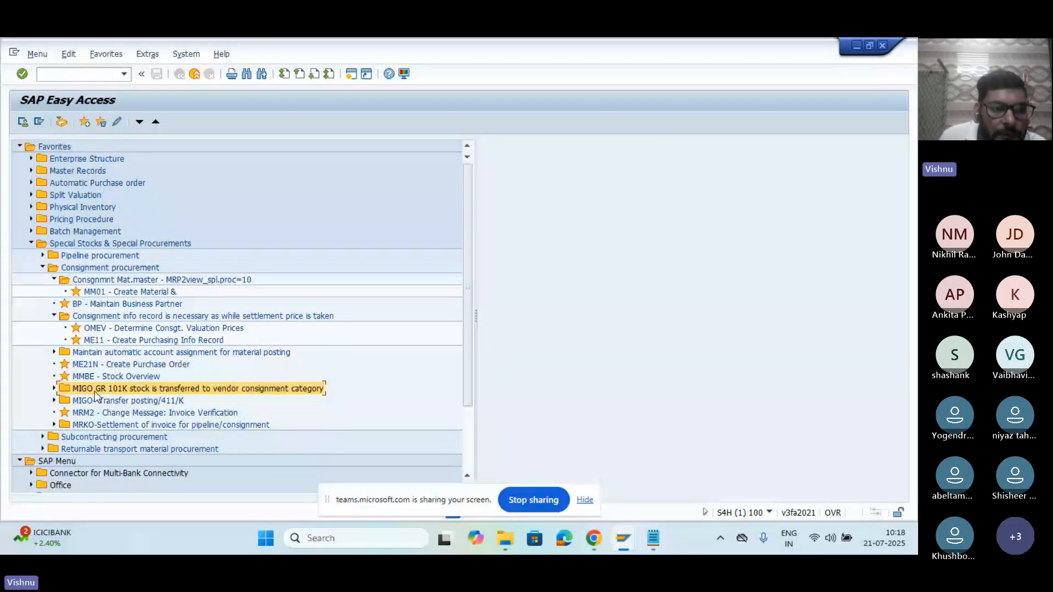
# Step: Start a goods receipt in MIGO (A01 Goods Receipt, R01 Purchase Order) and enter the consignment purchase order's number
pyautogui.click(85, 77)
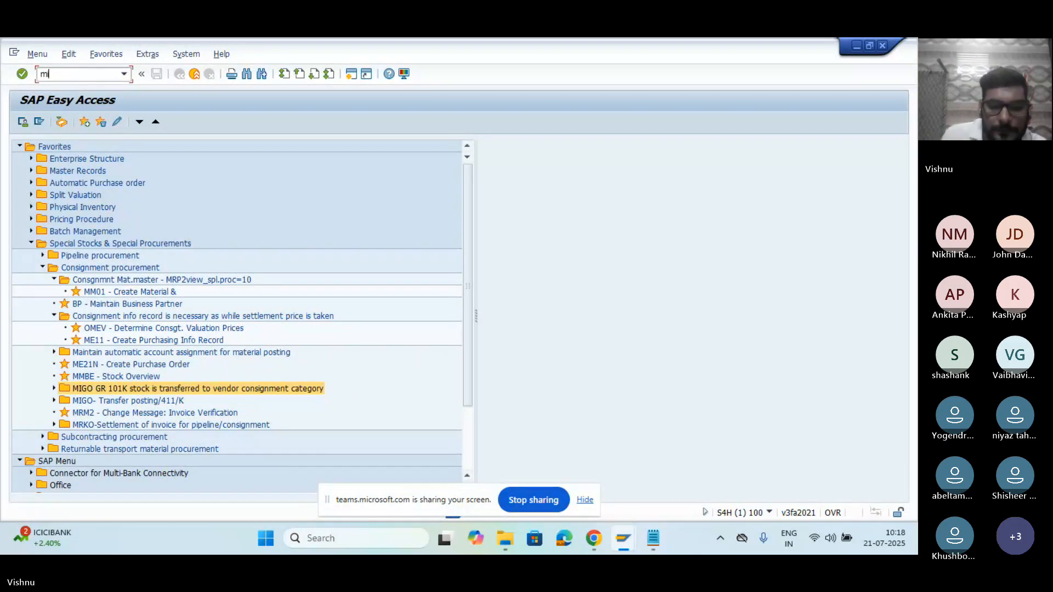
pyautogui.write('migo')
pyautogui.press('Return')
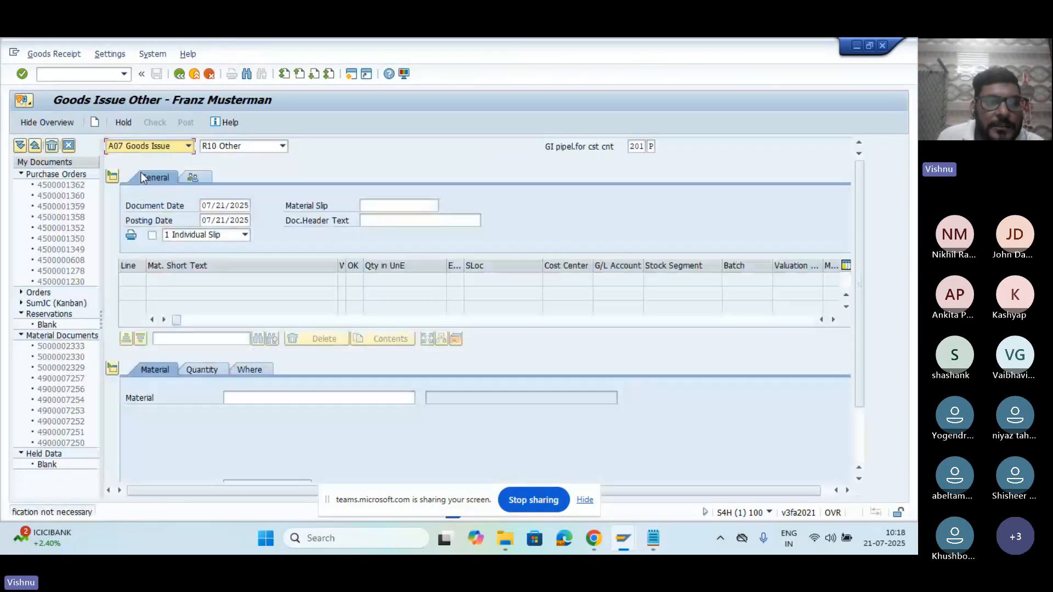
pyautogui.click(172, 147)
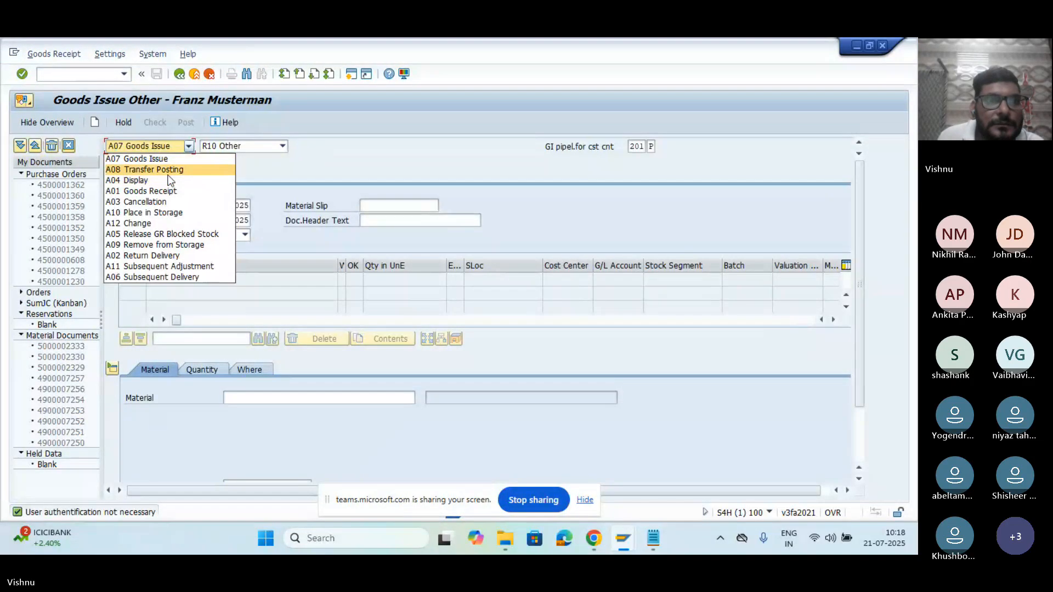
pyautogui.click(167, 191)
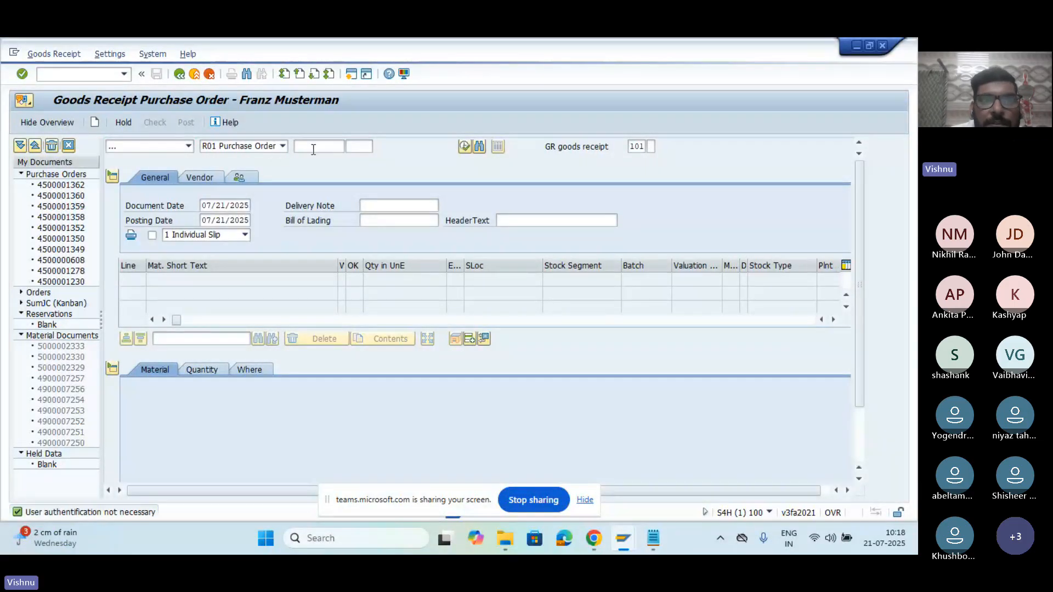
pyautogui.click(314, 147)
pyautogui.write('4500001363')
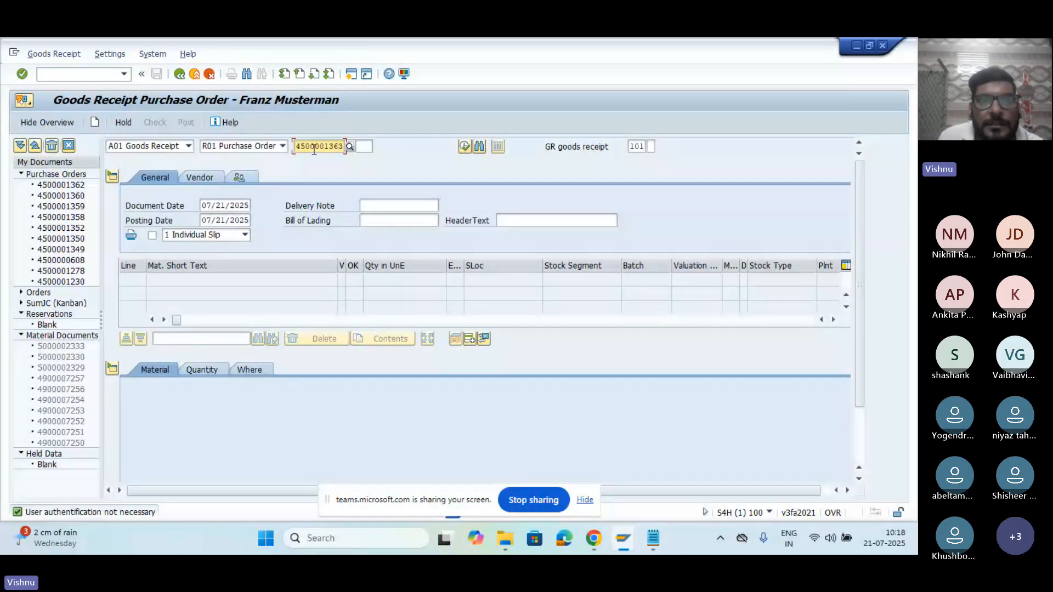
pyautogui.click(662, 546)
pyautogui.click(663, 546)
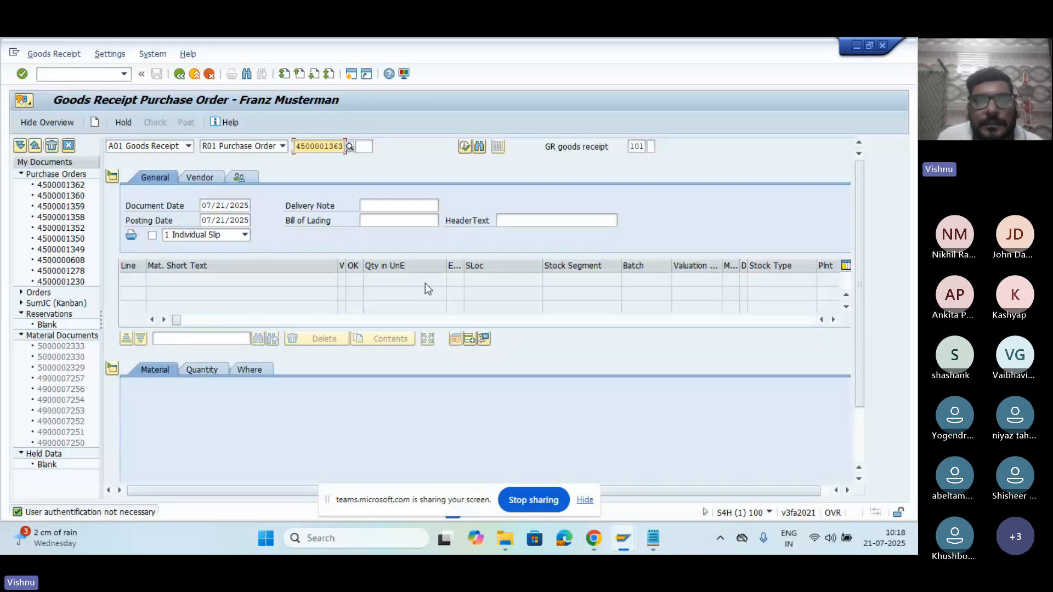
# Step: Browse the list of available inventory movement types for the goods receipt and close it
pyautogui.doubleClick(629, 146)
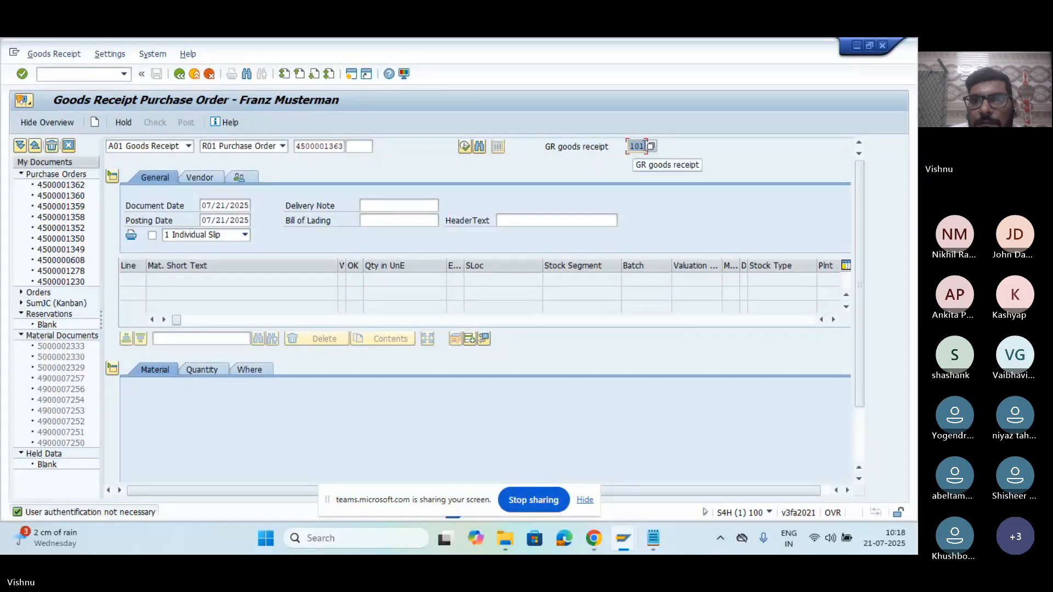
pyautogui.click(649, 147)
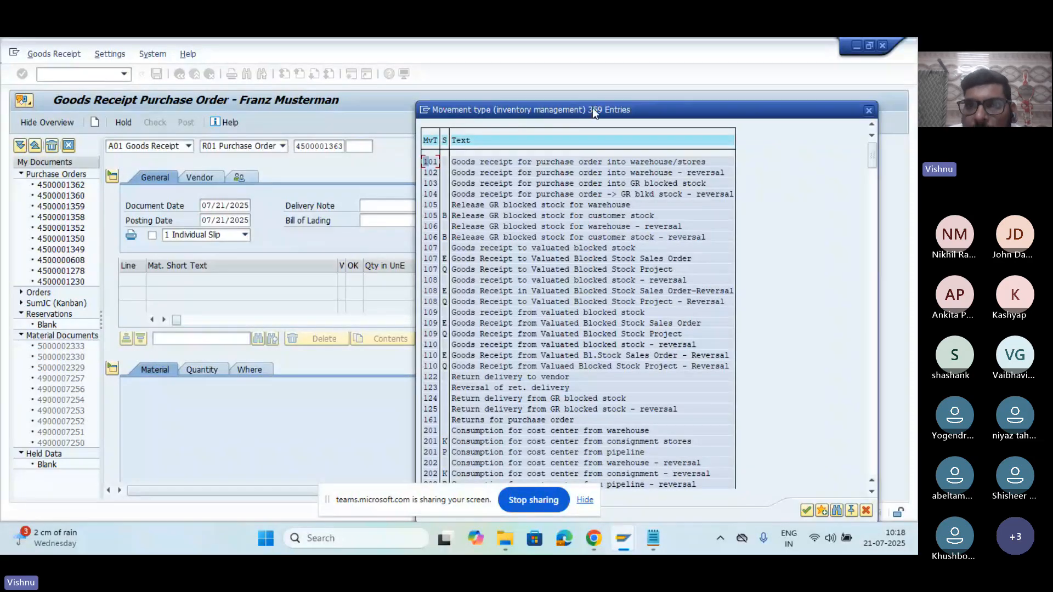
pyautogui.moveTo(592, 107); pyautogui.dragTo(589, 70)
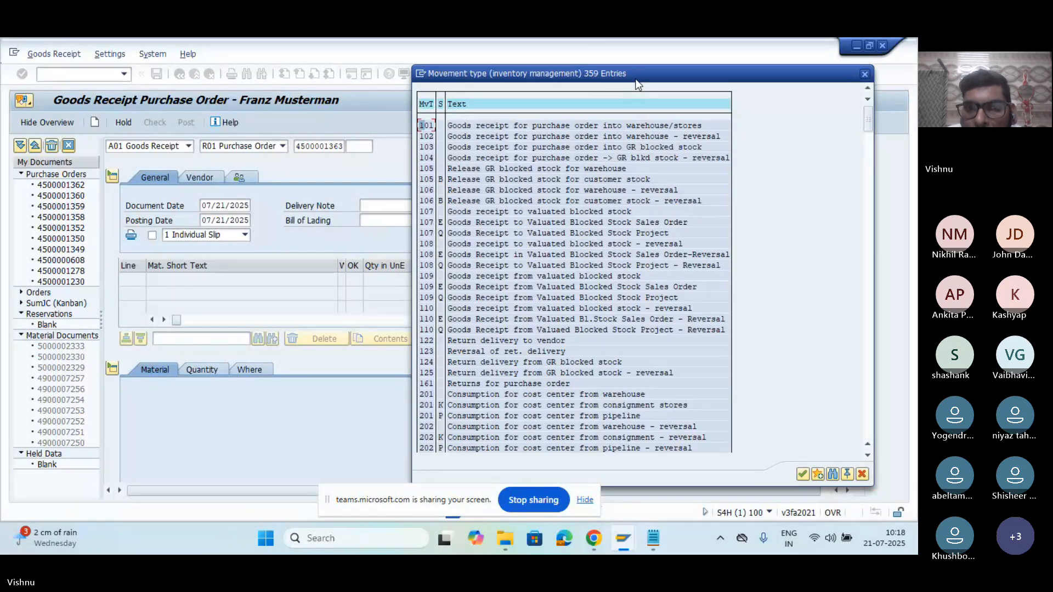
pyautogui.click(866, 345)
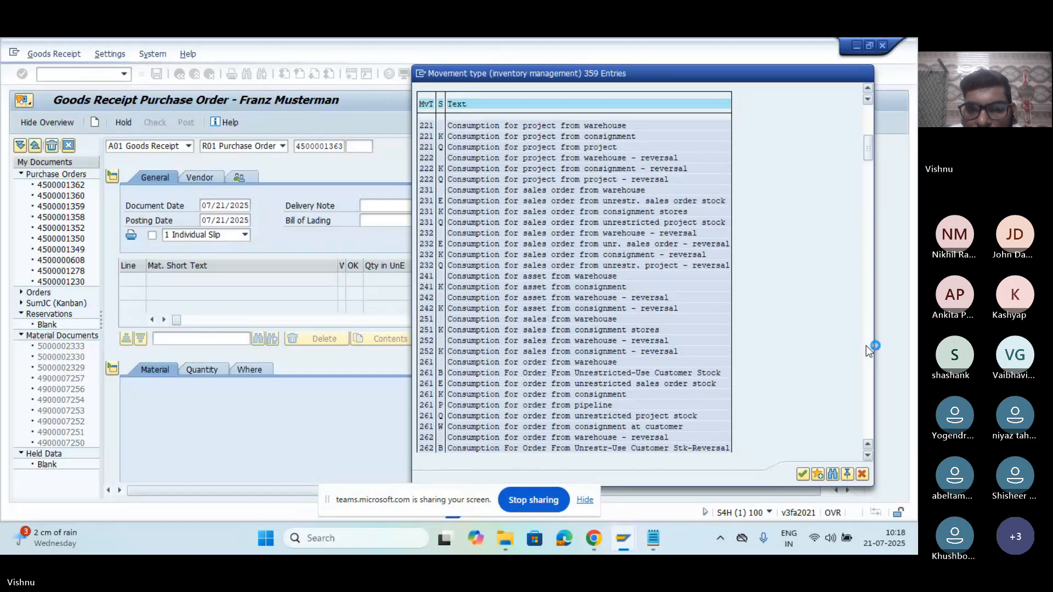
pyautogui.click(866, 345)
pyautogui.click(866, 346)
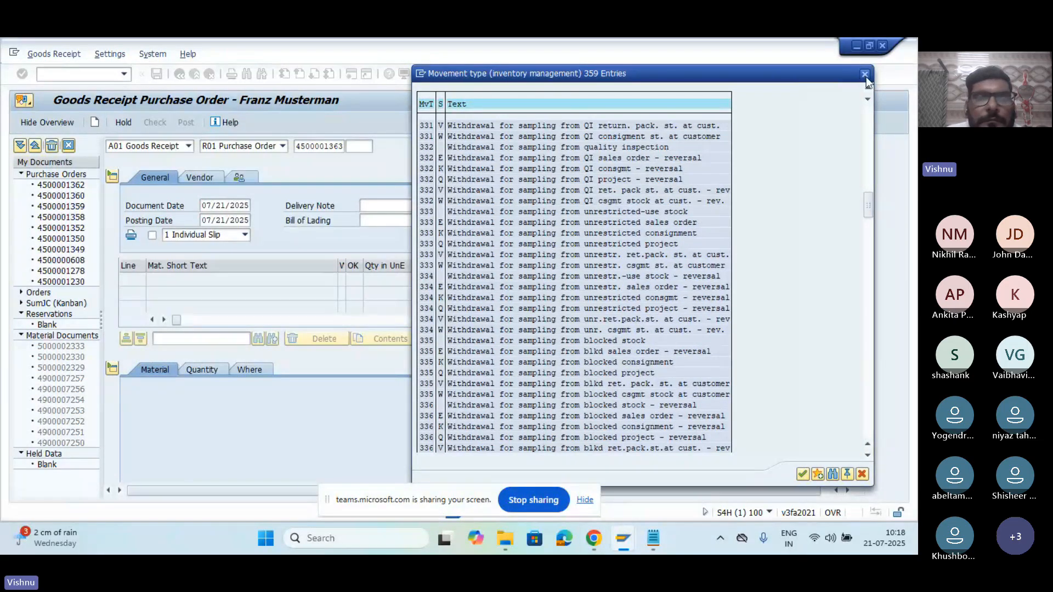
pyautogui.click(533, 147)
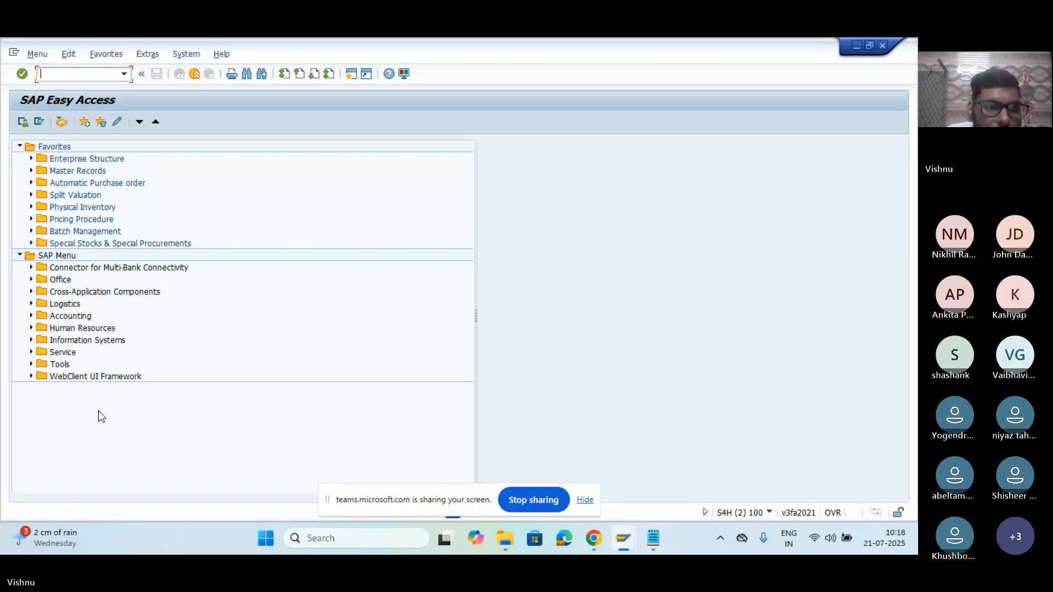
# Step: Review the Consignment procurement entries under Special Stocks & Special Procurements in the second session, and return to the goods receipt
pyautogui.click(31, 244)
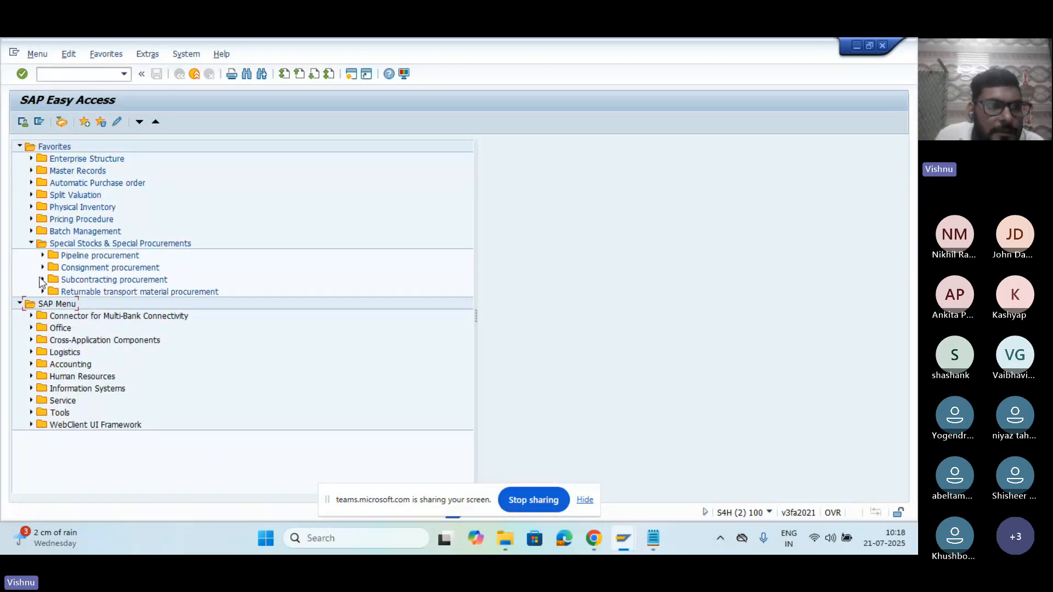
pyautogui.click(43, 267)
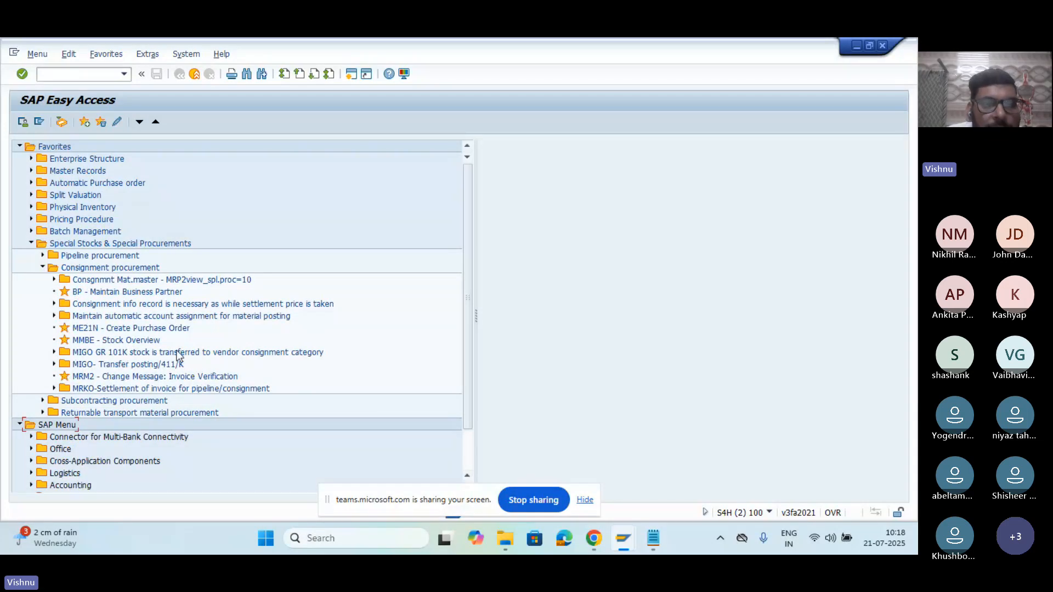
pyautogui.hotkey('alt', 'Tab')
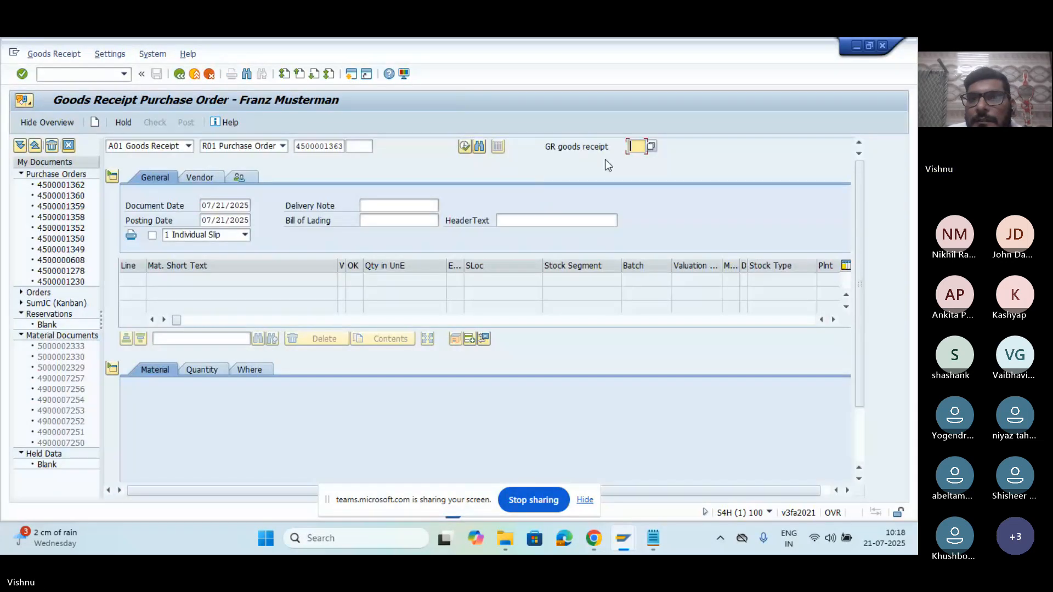
# Step: Try to load the purchase order for goods receipt with movement type 101
pyautogui.click(635, 146)
pyautogui.write('101')
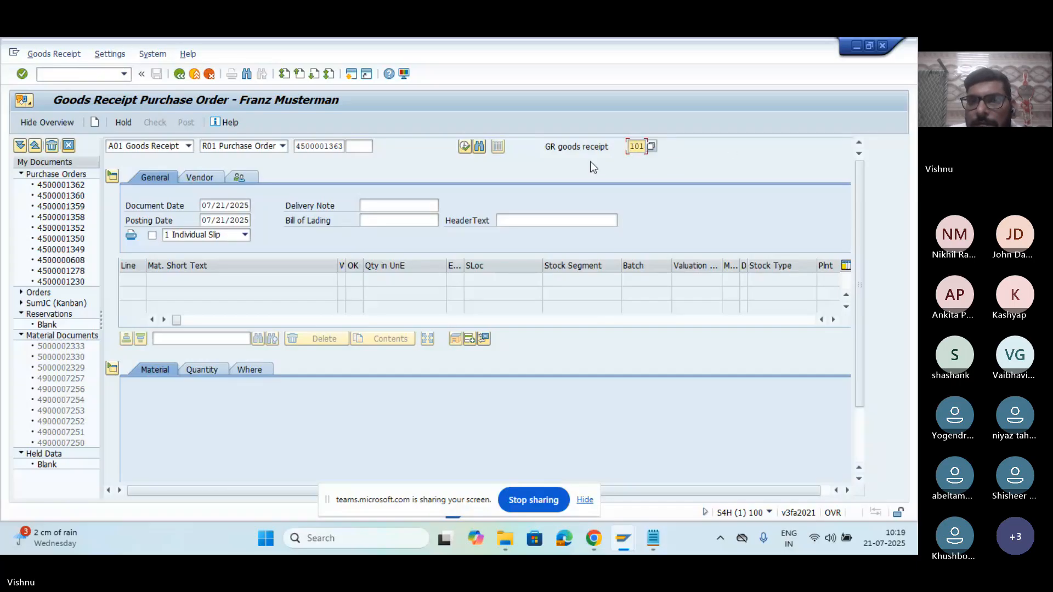
pyautogui.press('Return')
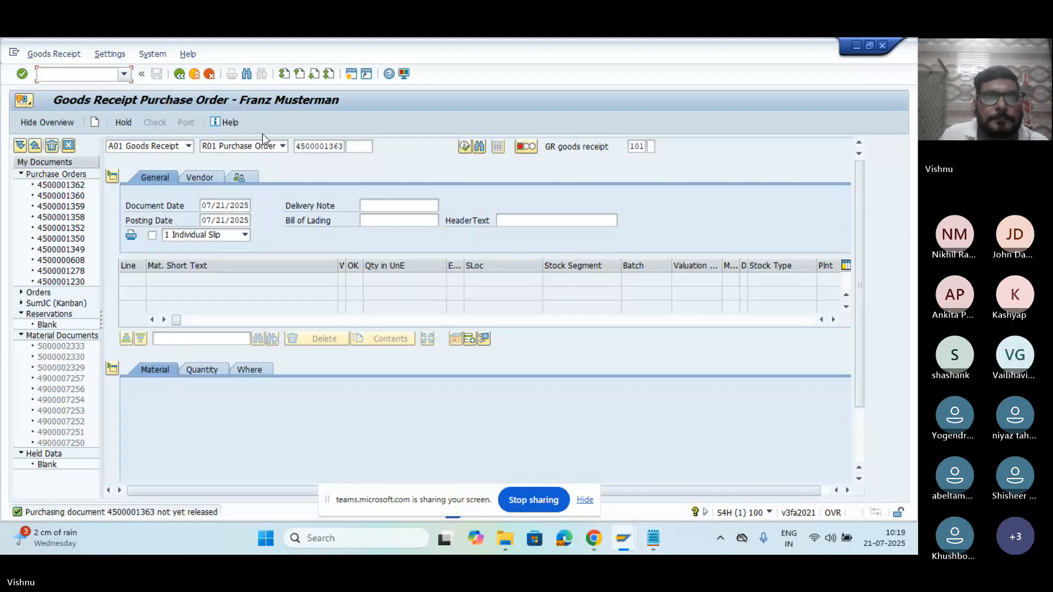
# Step: Copy the purchase order number from the goods receipt and switch to the purchase order release transaction ME29N
pyautogui.moveTo(297, 149); pyautogui.dragTo(350, 152)
pyautogui.hotkey('ctrl', 'c')
pyautogui.click(77, 75)
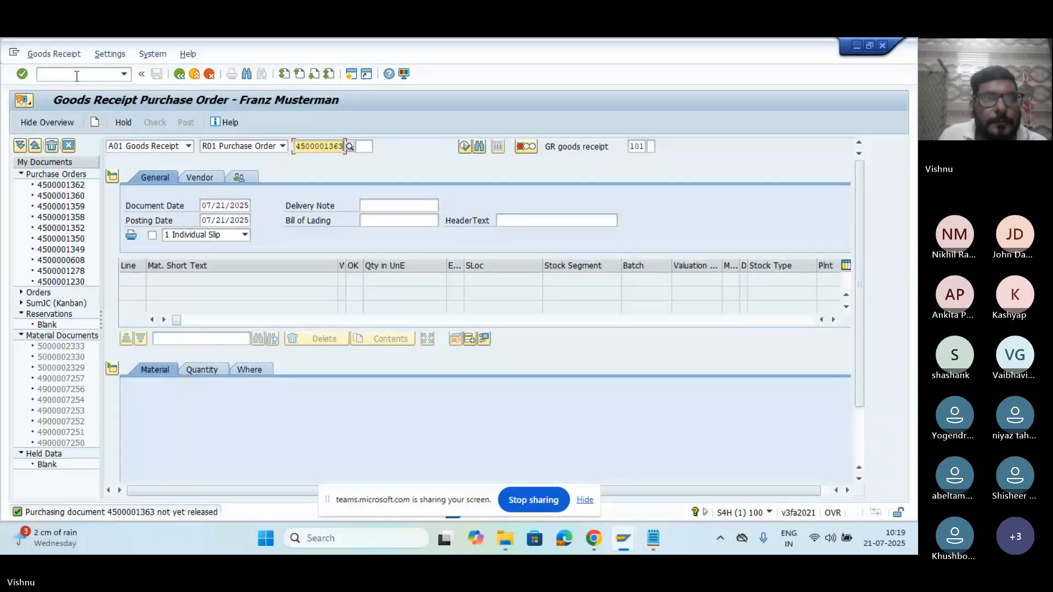
pyautogui.write('/nme29')
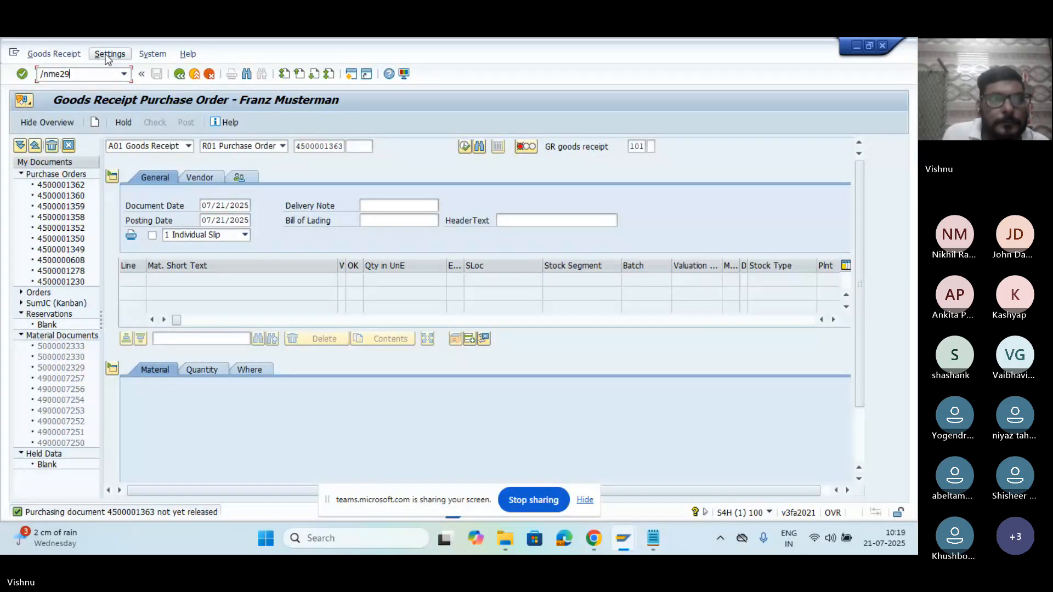
pyautogui.press('Return')
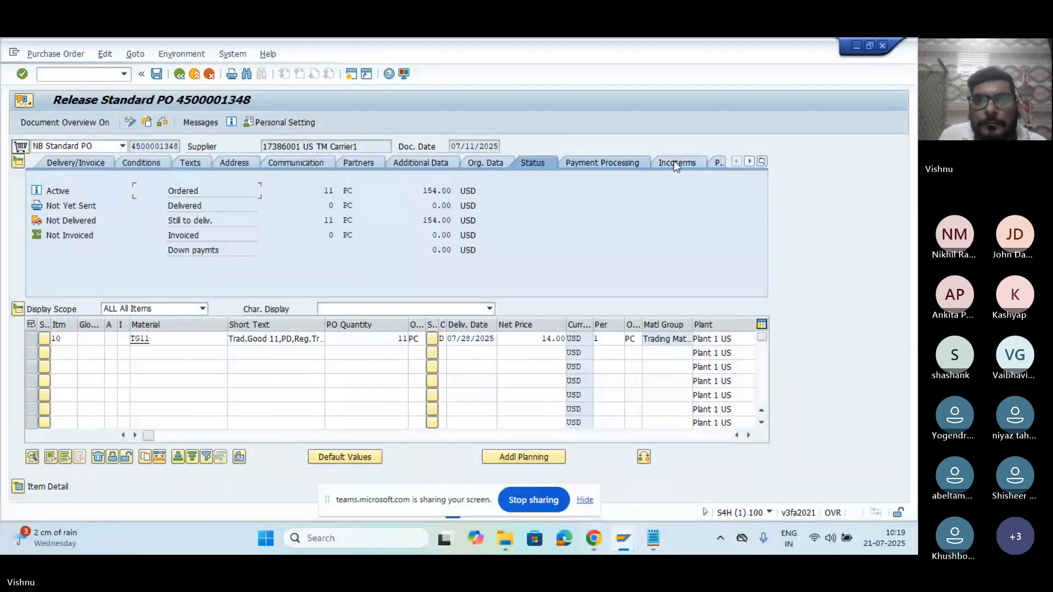
# Step: Load the copied purchase order in place of the displayed one, then release it with release code Z1 and save
pyautogui.click(602, 162)
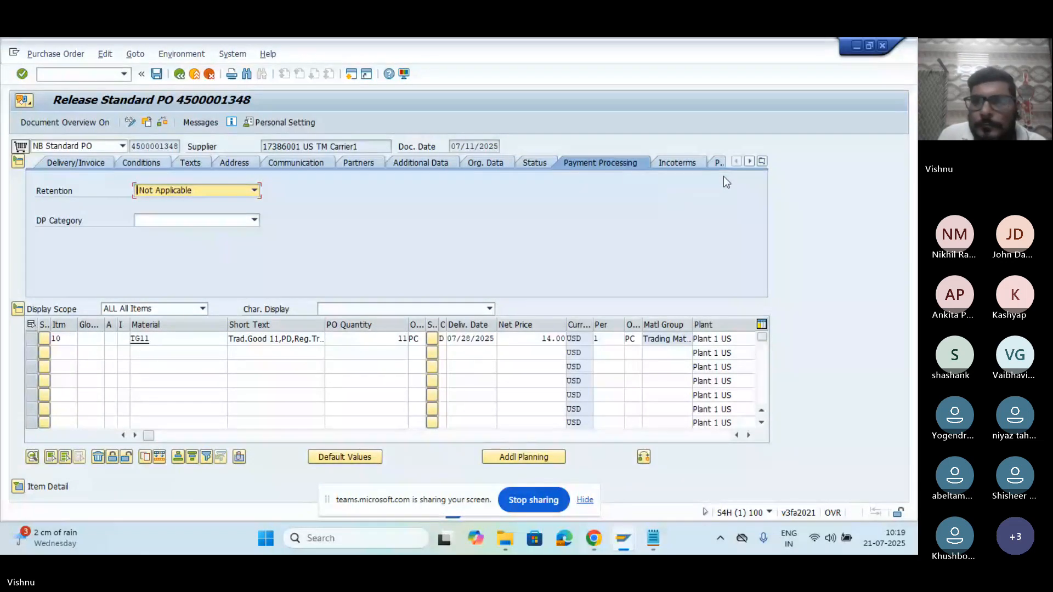
pyautogui.click(762, 161)
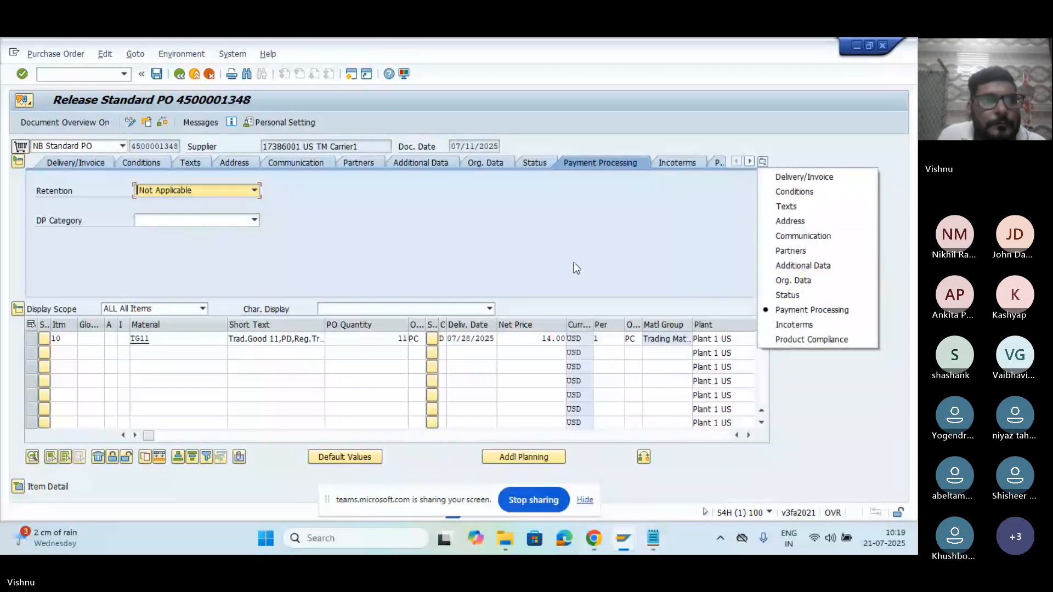
pyautogui.click(62, 74)
pyautogui.click(146, 122)
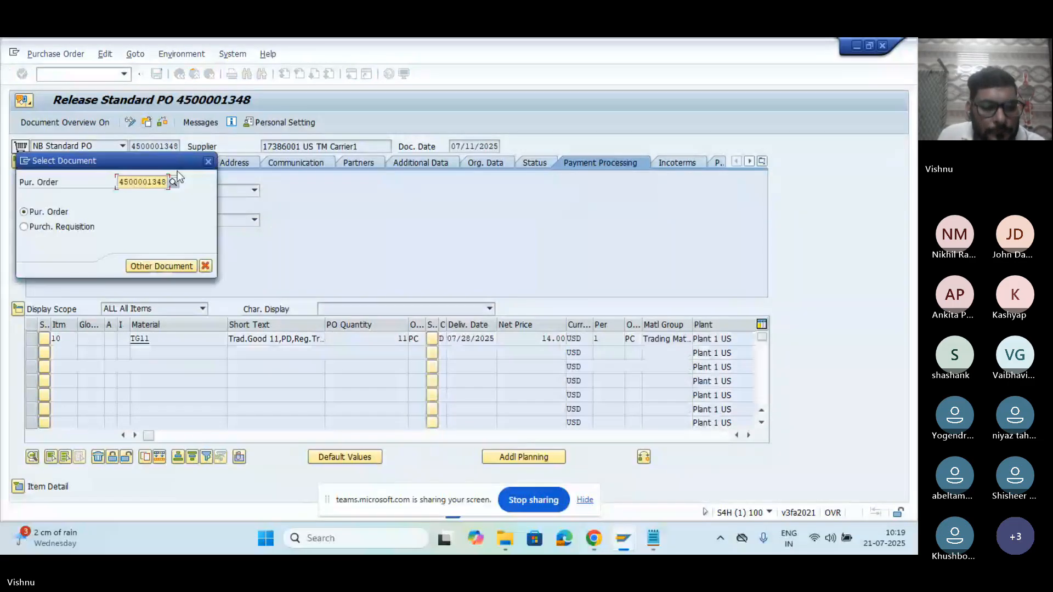
pyautogui.doubleClick(176, 178)
pyautogui.write('4500001363')
pyautogui.press('Return')
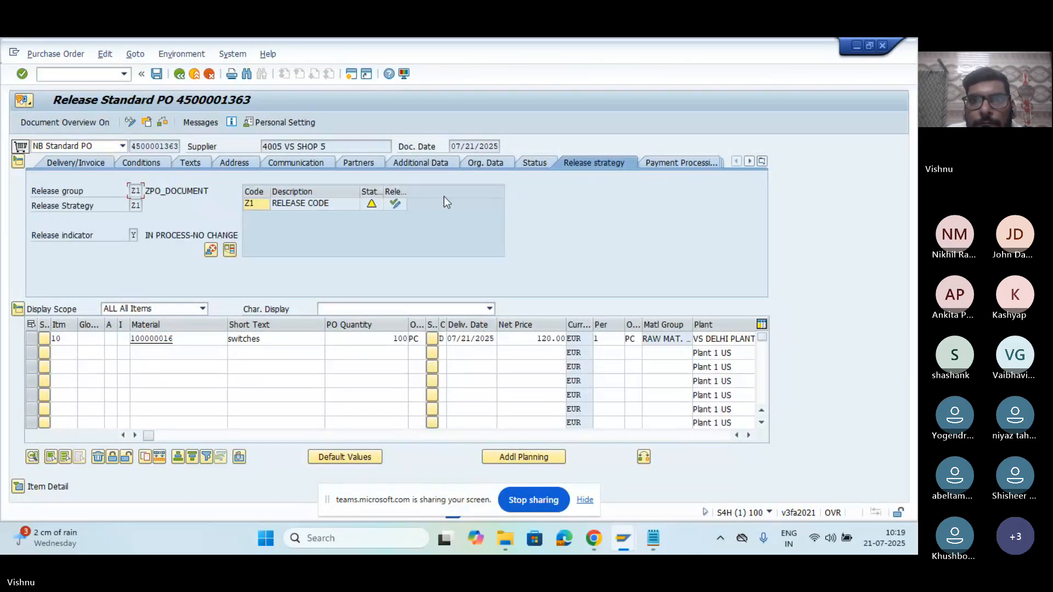
pyautogui.click(396, 203)
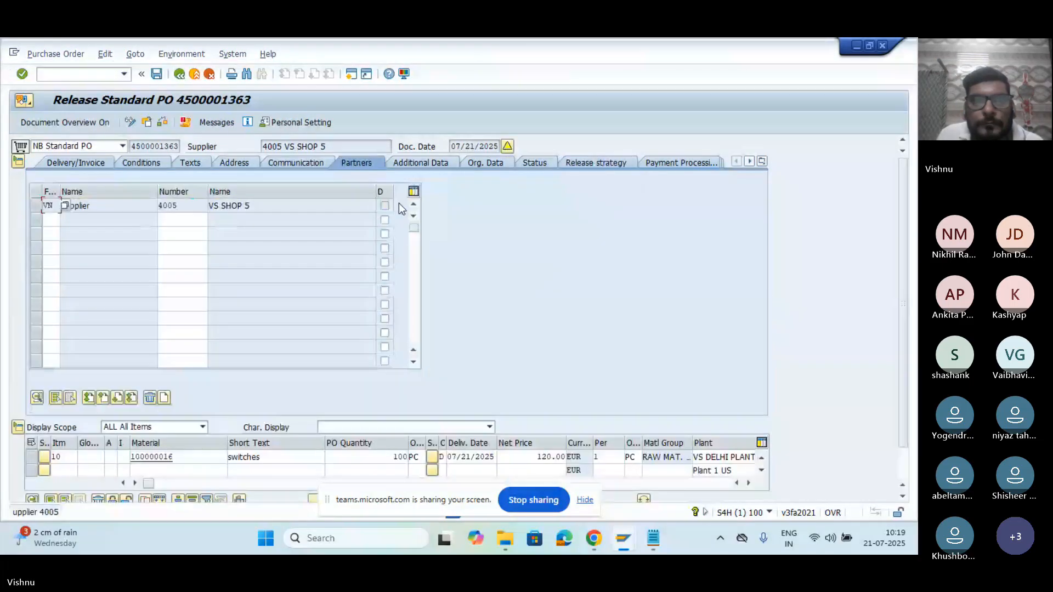
pyautogui.click(158, 73)
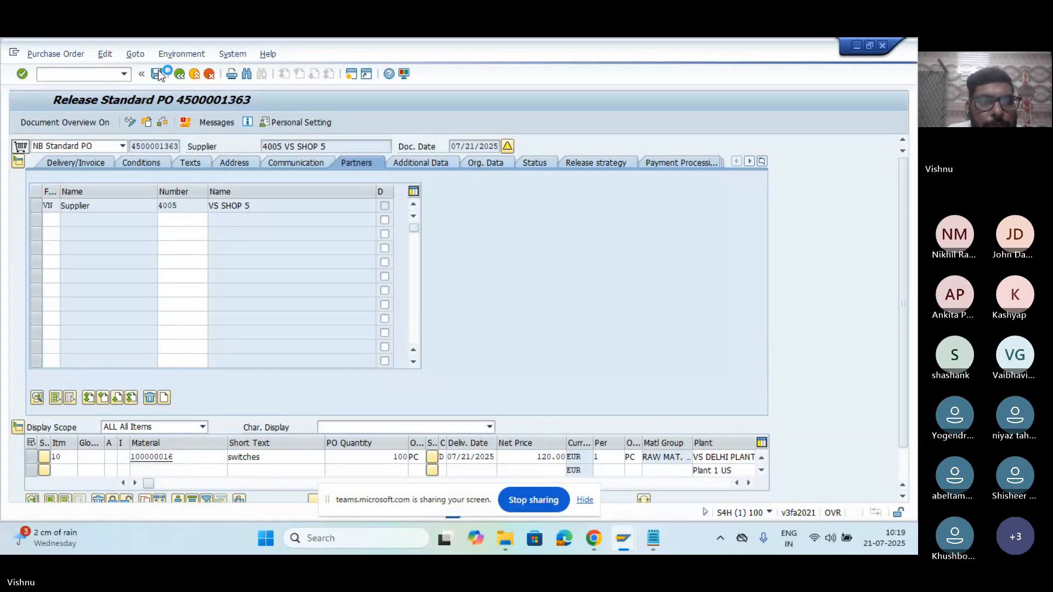
# Step: Reopen MIGO and try to load the released purchase order with movement type 101 and special stock indicator K
pyautogui.click(74, 77)
pyautogui.write('/nmigo')
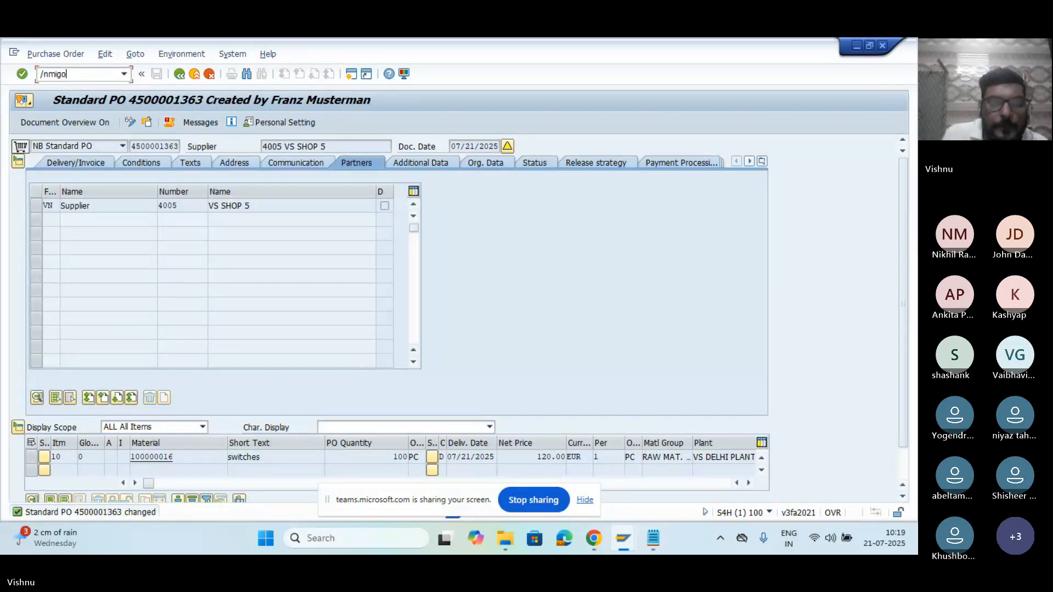
pyautogui.press('Return')
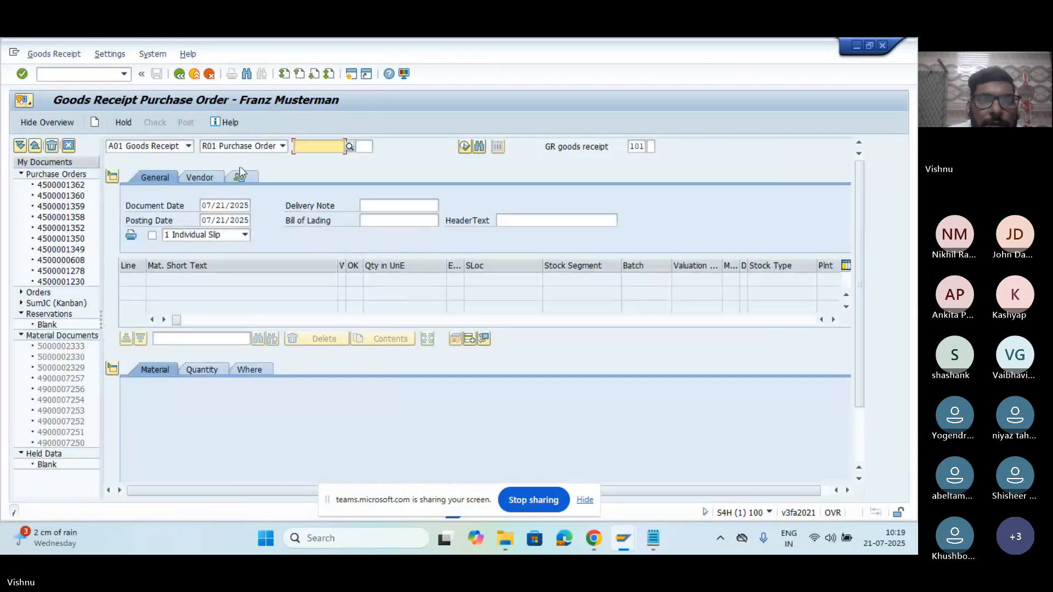
pyautogui.write('4500001363')
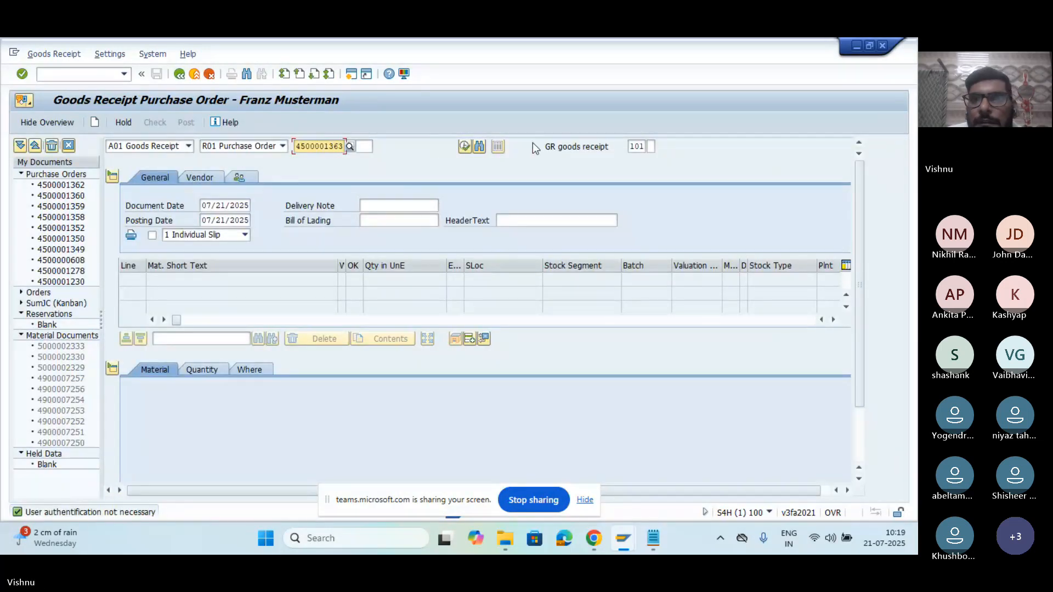
pyautogui.click(650, 146)
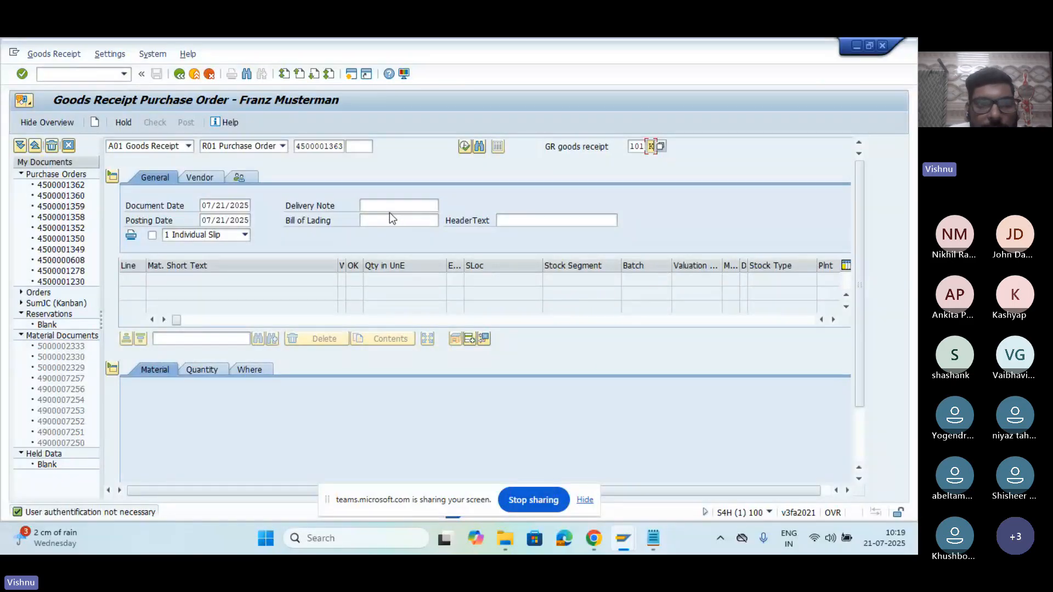
pyautogui.press('Return')
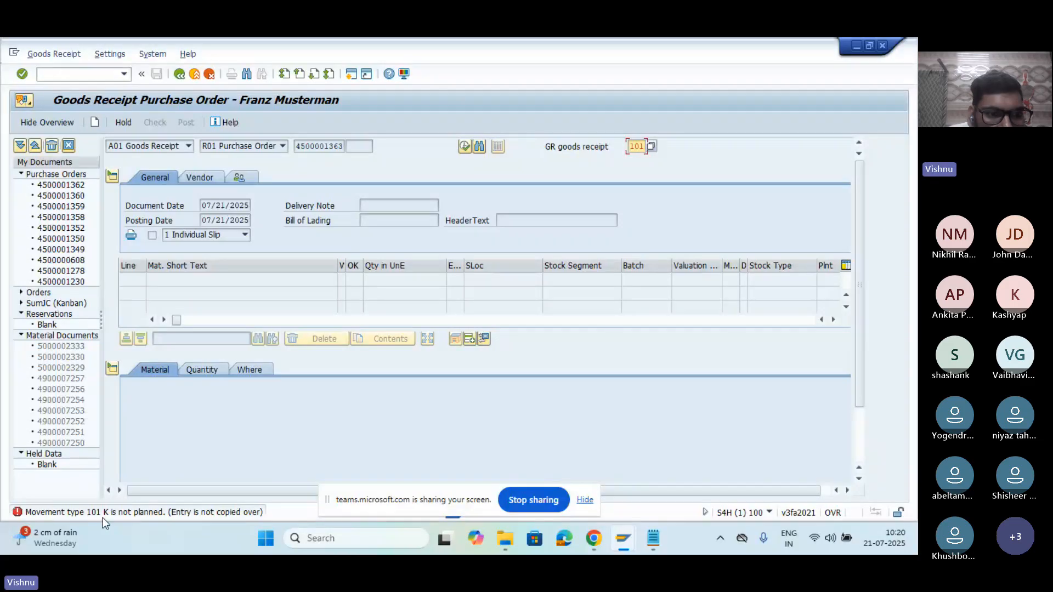
pyautogui.click(210, 516)
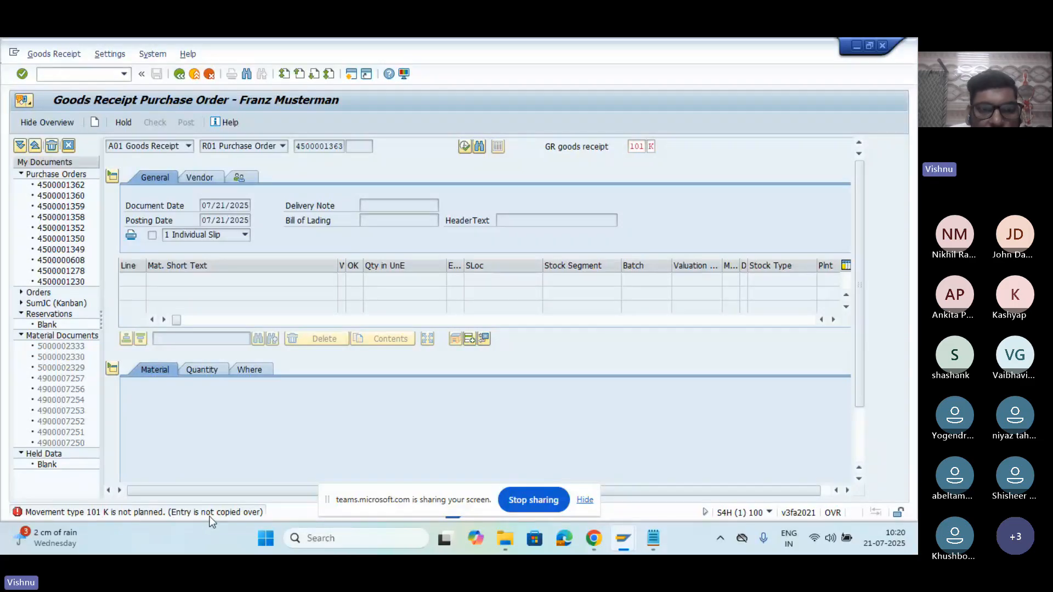
pyautogui.press('Return')
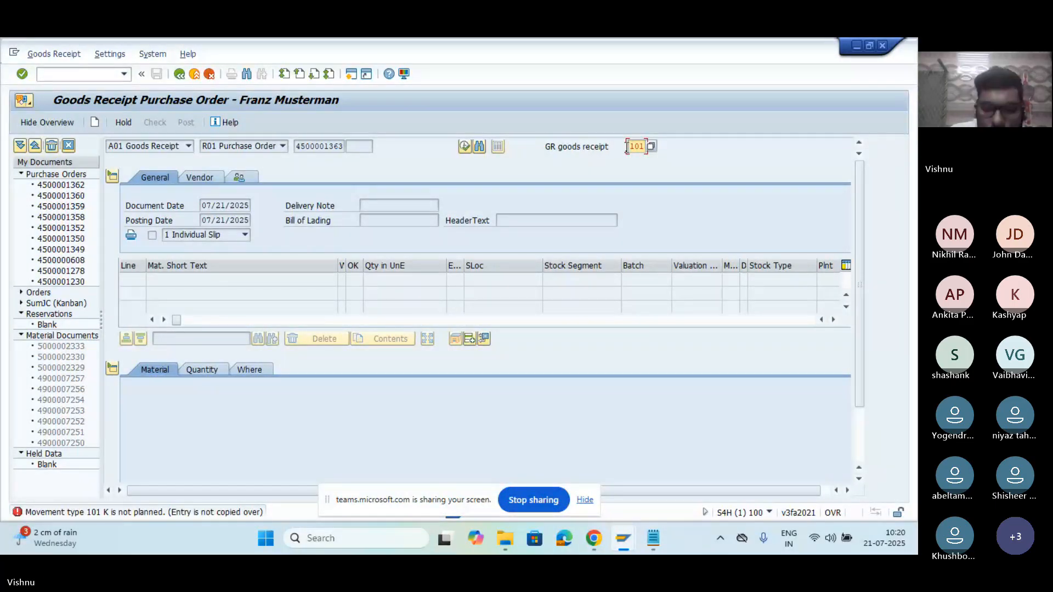
# Step: Restart MIGO, load the released purchase order with movement type 101, and review the switches item's quantity, storage and material details
pyautogui.click(82, 75)
pyautogui.write('/nmigo')
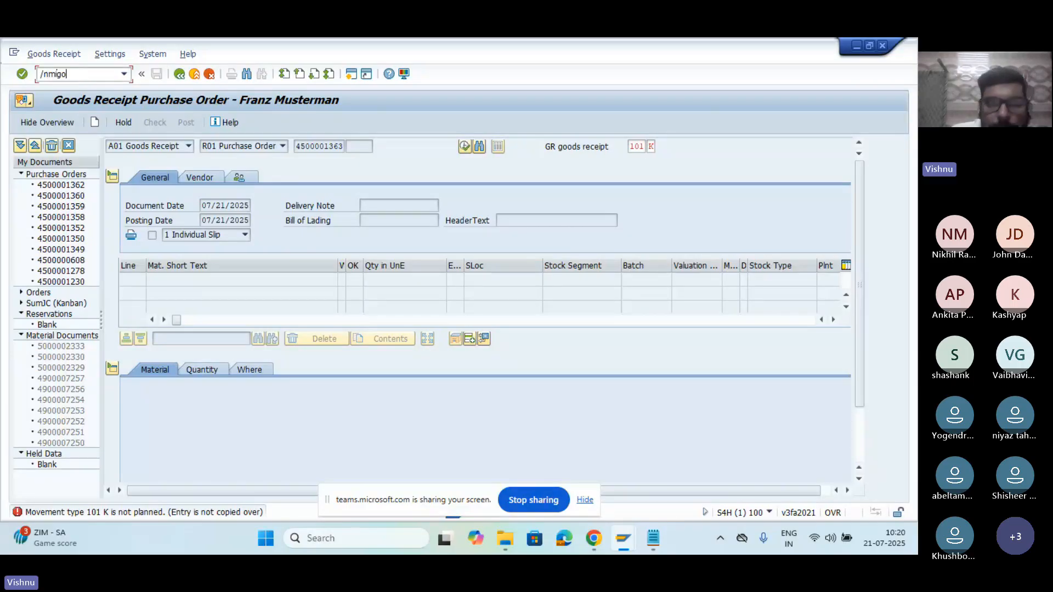
pyautogui.press('Return')
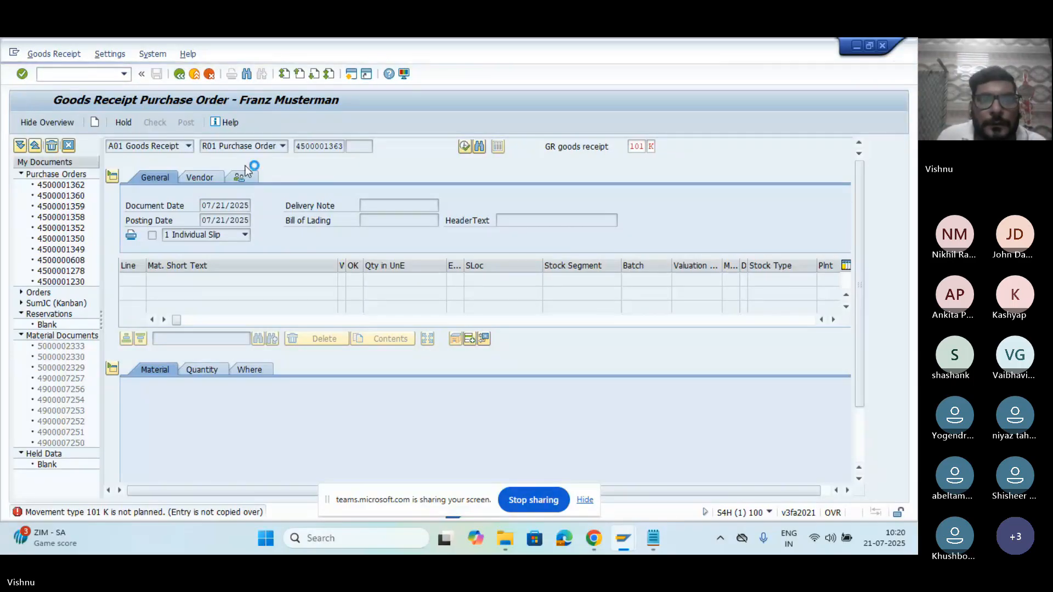
pyautogui.hotkey('ctrl', 'v')
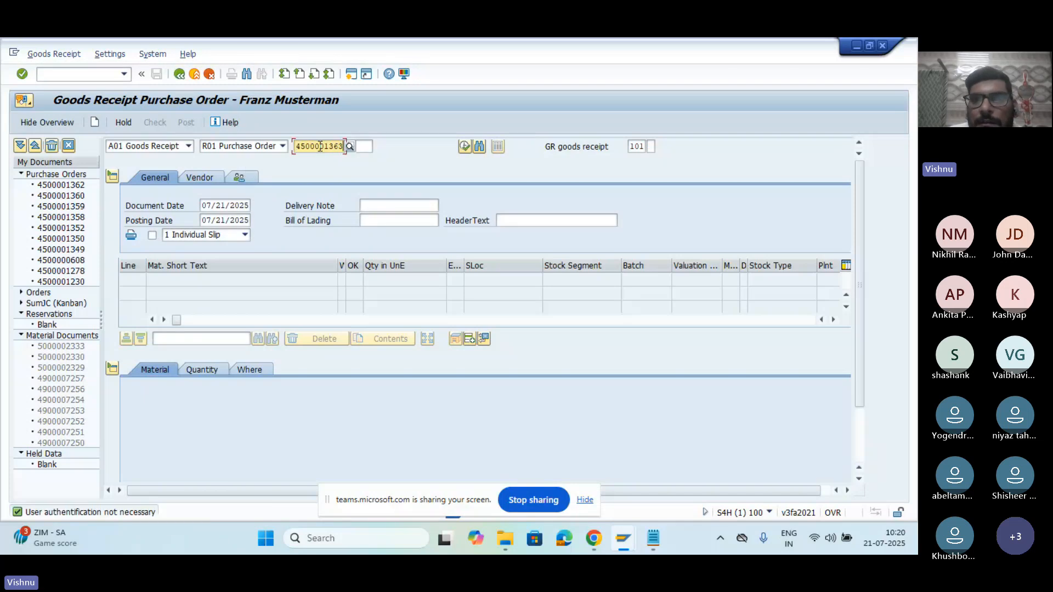
pyautogui.press('Return')
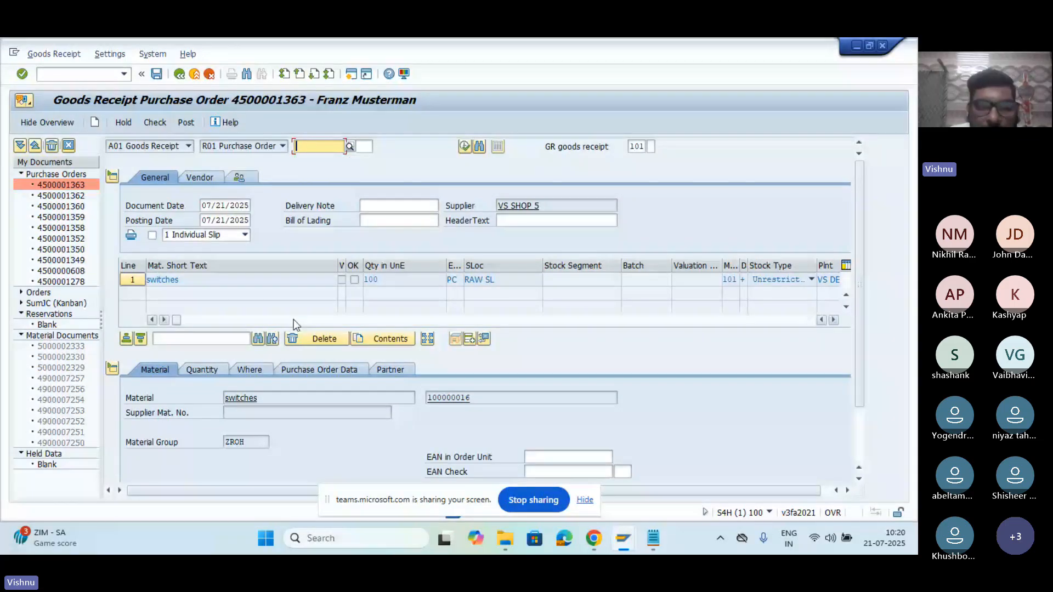
pyautogui.click(199, 369)
pyautogui.click(252, 371)
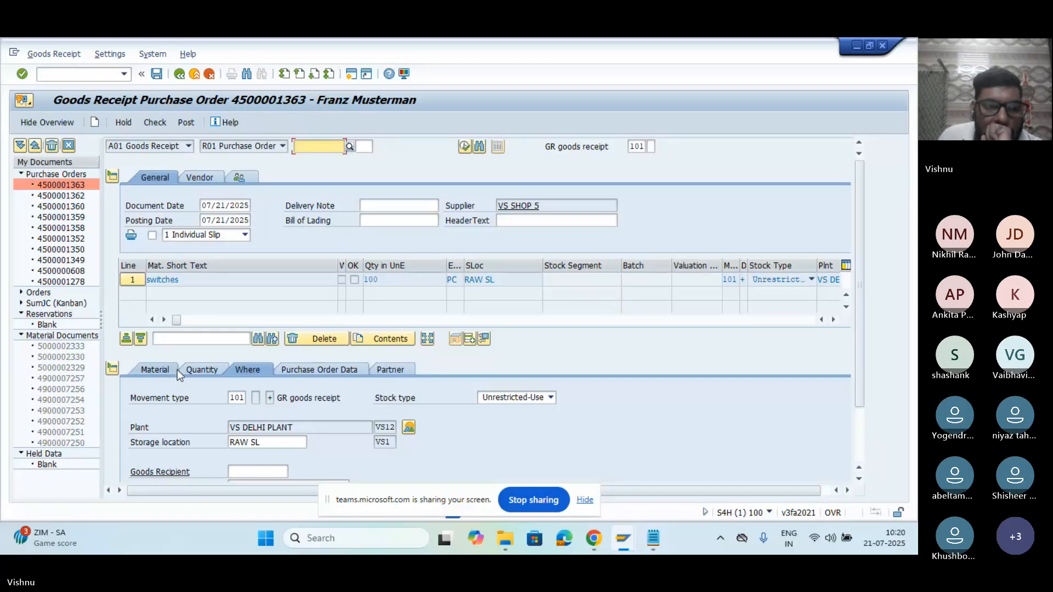
pyautogui.click(147, 372)
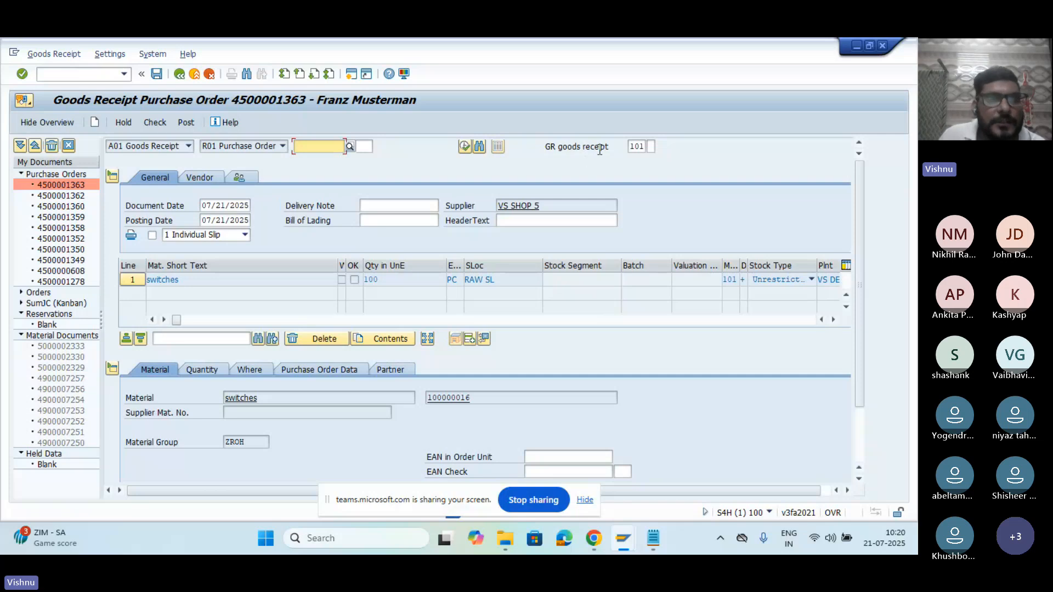
# Step: Switch to transaction ME21N and start a new standard purchase order for supplier 4005
pyautogui.click(88, 76)
pyautogui.write('/nmigo')
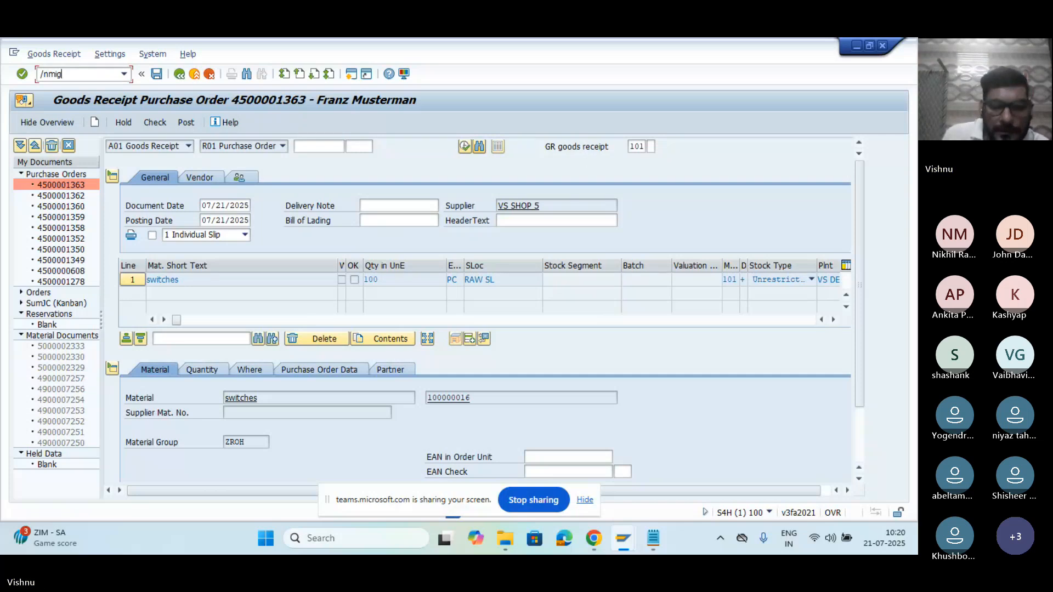
pyautogui.press('BackSpace')
pyautogui.press('BackSpace')
pyautogui.write('e21n')
pyautogui.press('Return')
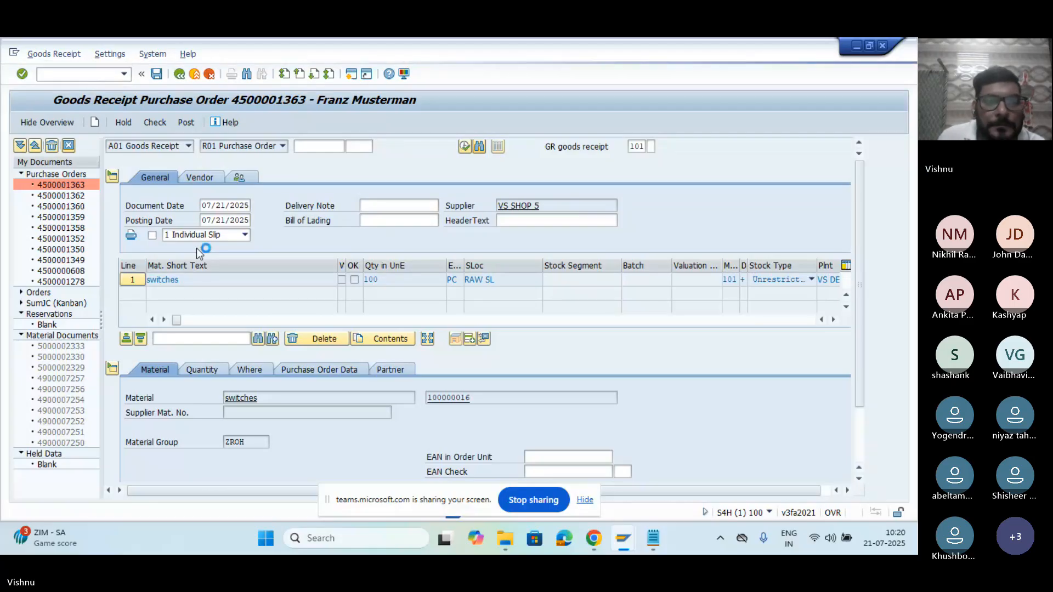
pyautogui.click(313, 146)
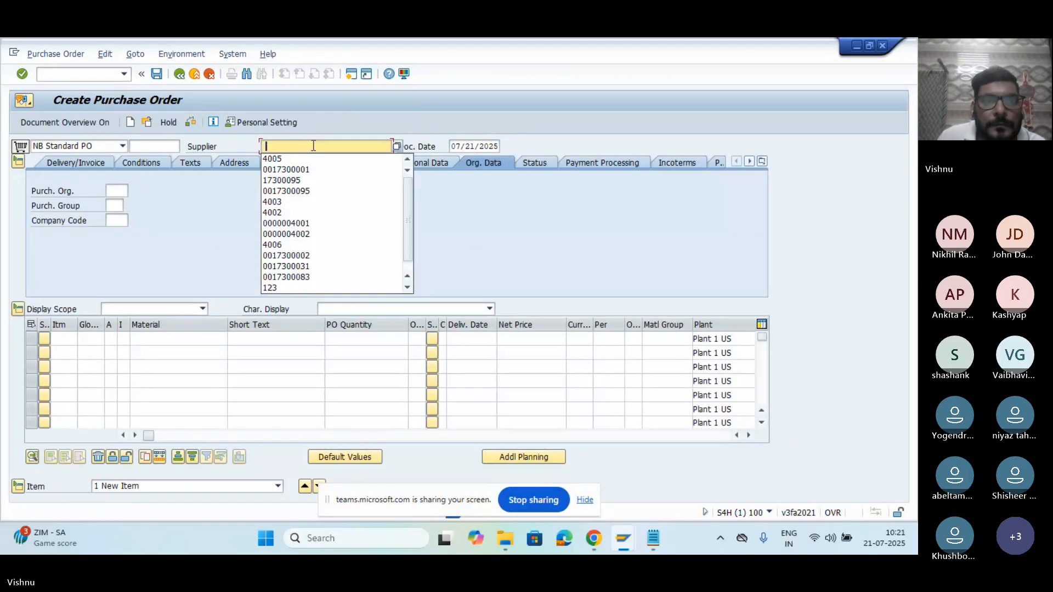
pyautogui.click(263, 159)
# Step: Assign purchasing organization VS12, purchasing group VS1 and company code VS12, and set the first item's category to K (Consignment)
pyautogui.click(117, 190)
pyautogui.write('VS12')
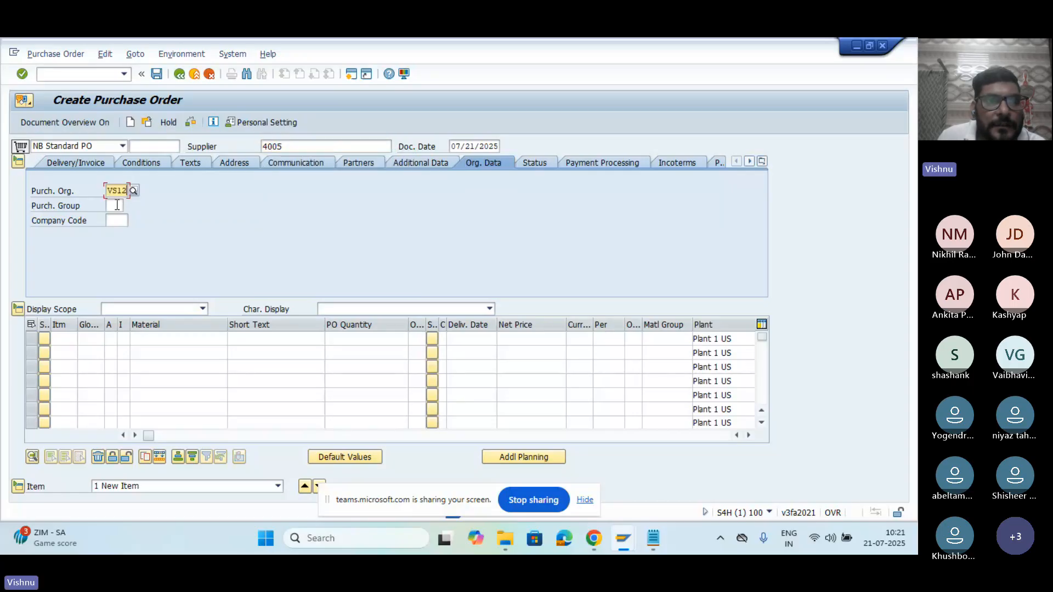
pyautogui.click(117, 205)
pyautogui.write('VS1')
pyautogui.click(116, 220)
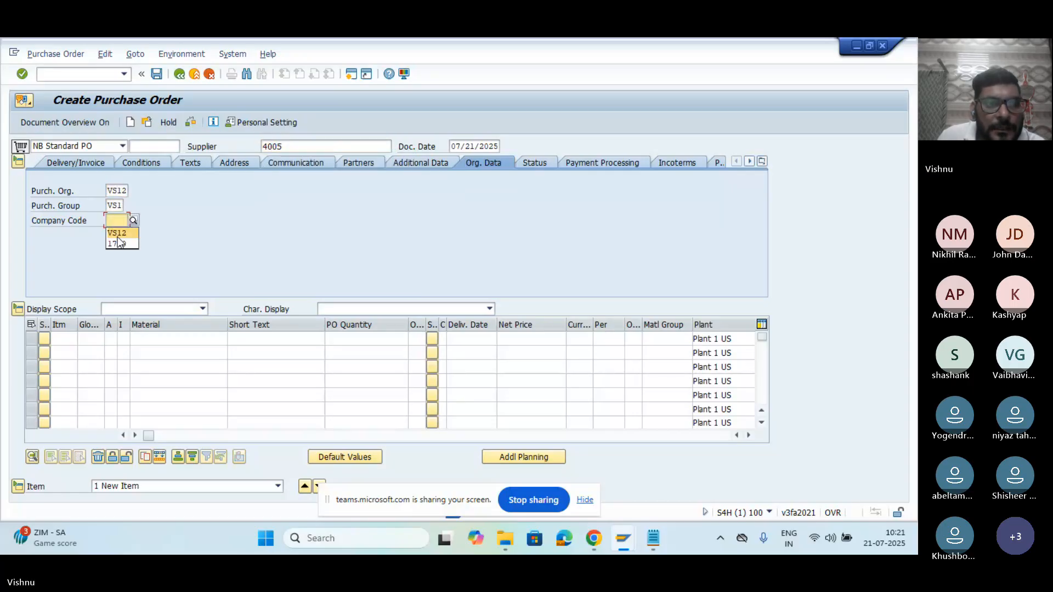
pyautogui.click(116, 233)
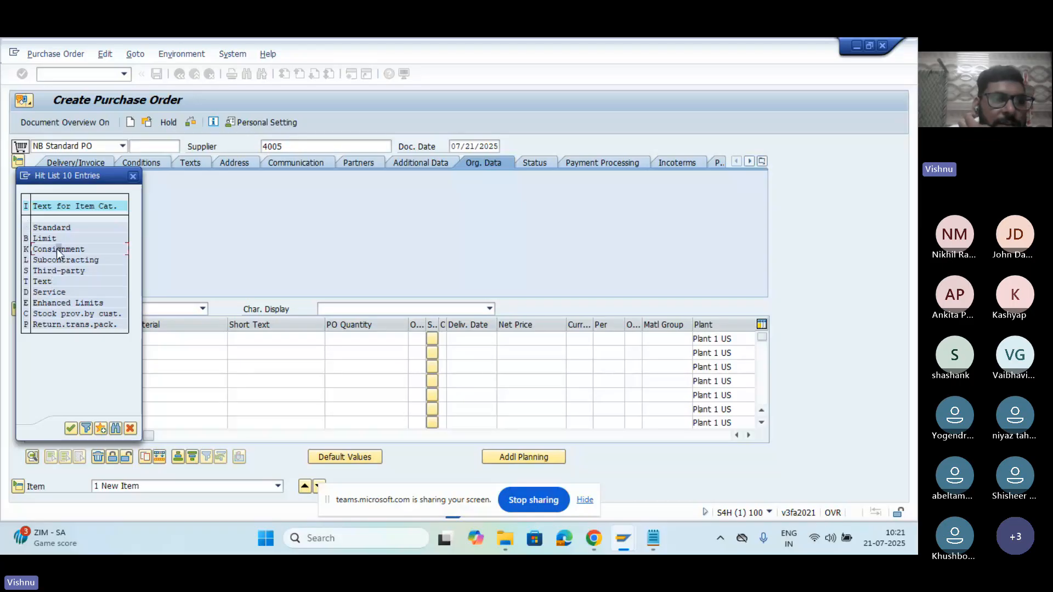
pyautogui.doubleClick(57, 248)
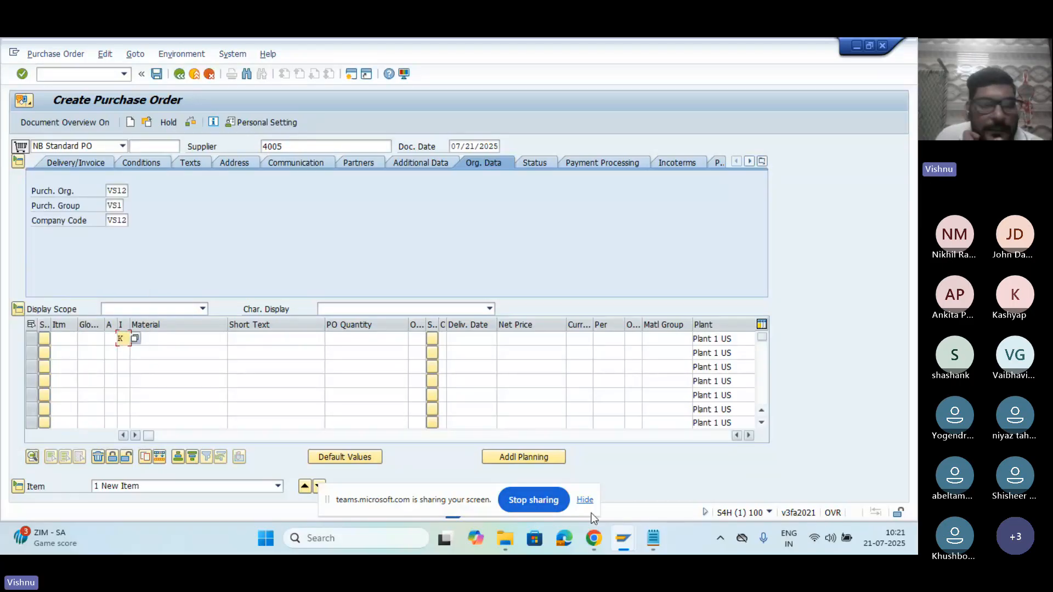
# Step: Switch to the Notepad notes and read the passages on accounting entries, transaction keys and purchase order item categories, then return to SAP
pyautogui.hotkey('alt', 'Tab')
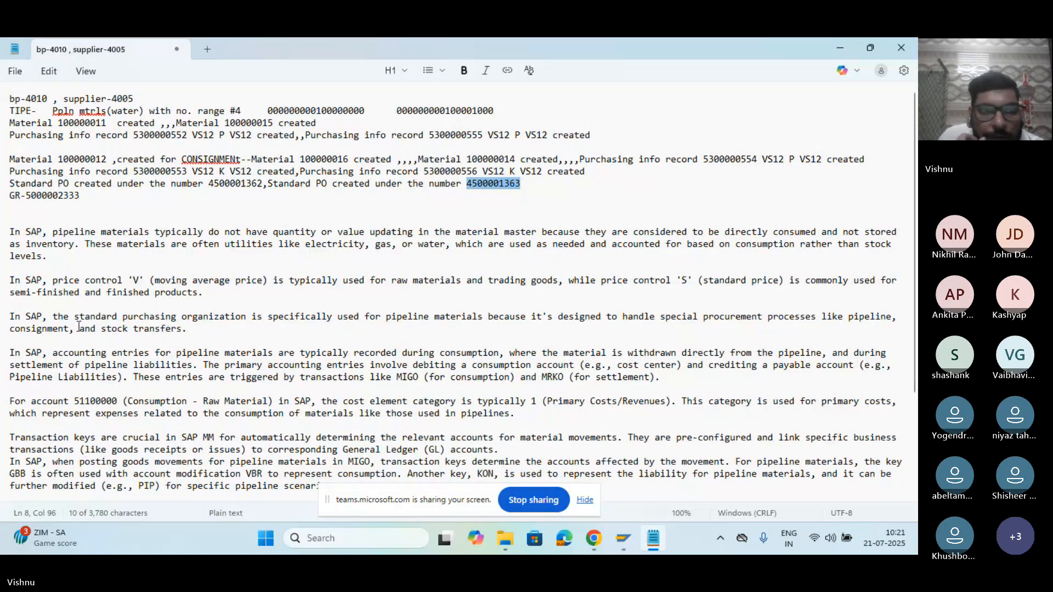
pyautogui.moveTo(10, 354); pyautogui.dragTo(176, 374)
pyautogui.click(176, 375)
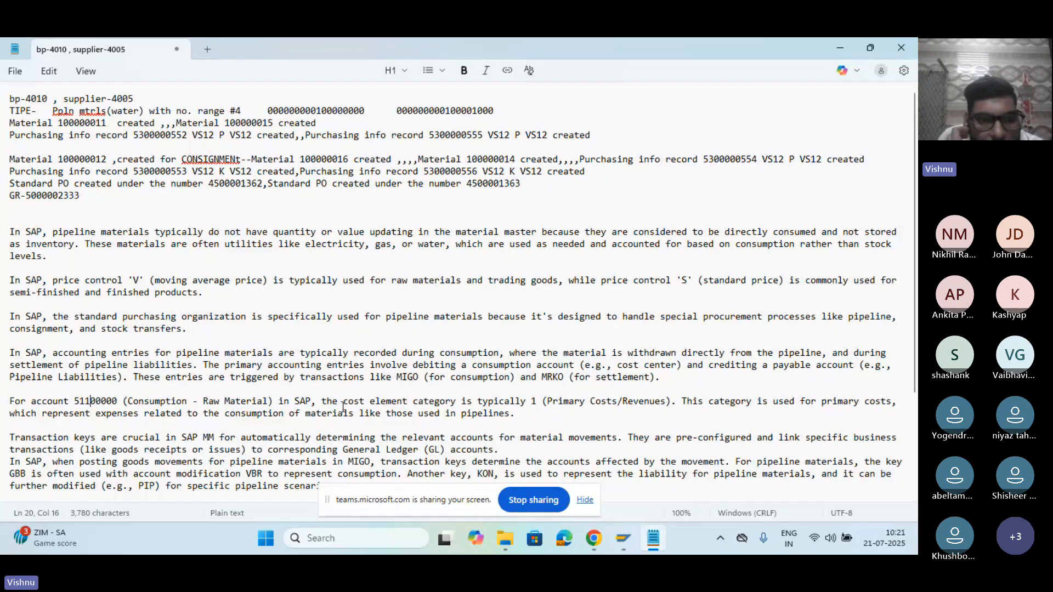
pyautogui.click(424, 405)
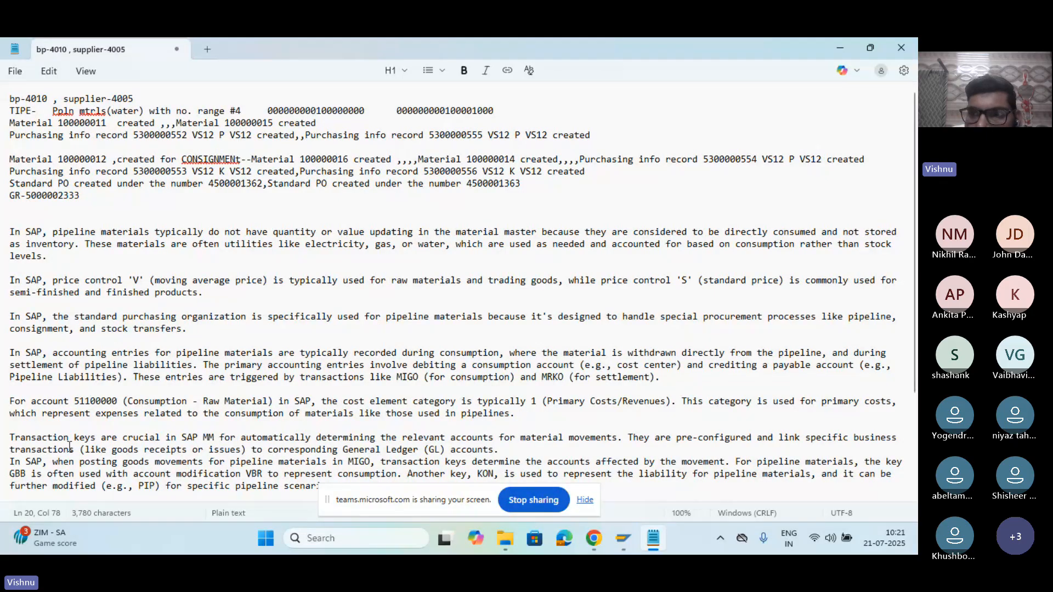
pyautogui.click(10, 438)
pyautogui.moveTo(913, 333); pyautogui.dragTo(913, 462)
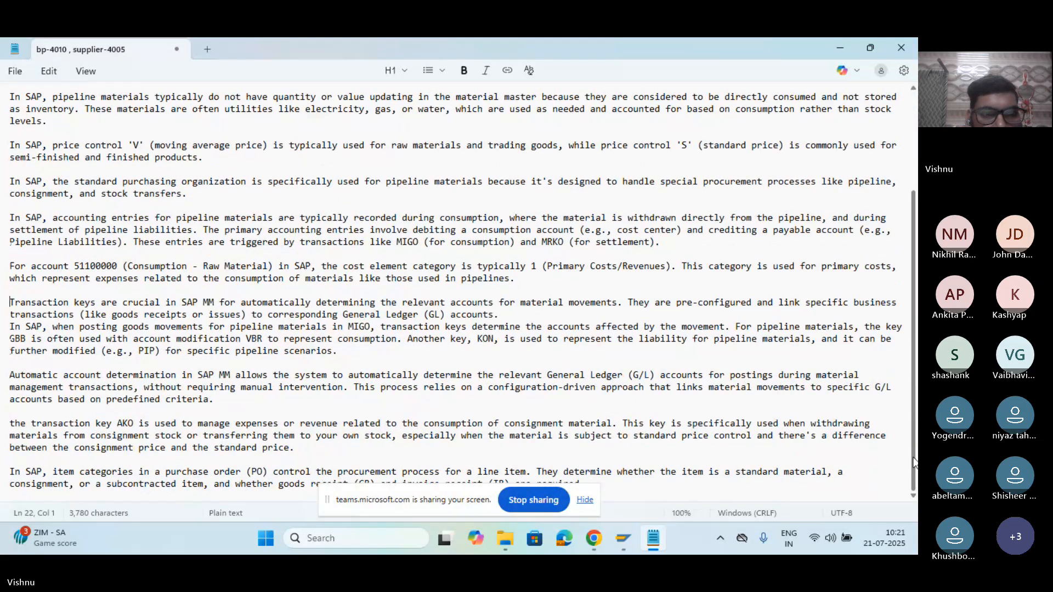
pyautogui.moveTo(26, 435); pyautogui.dragTo(129, 435)
pyautogui.click(109, 472)
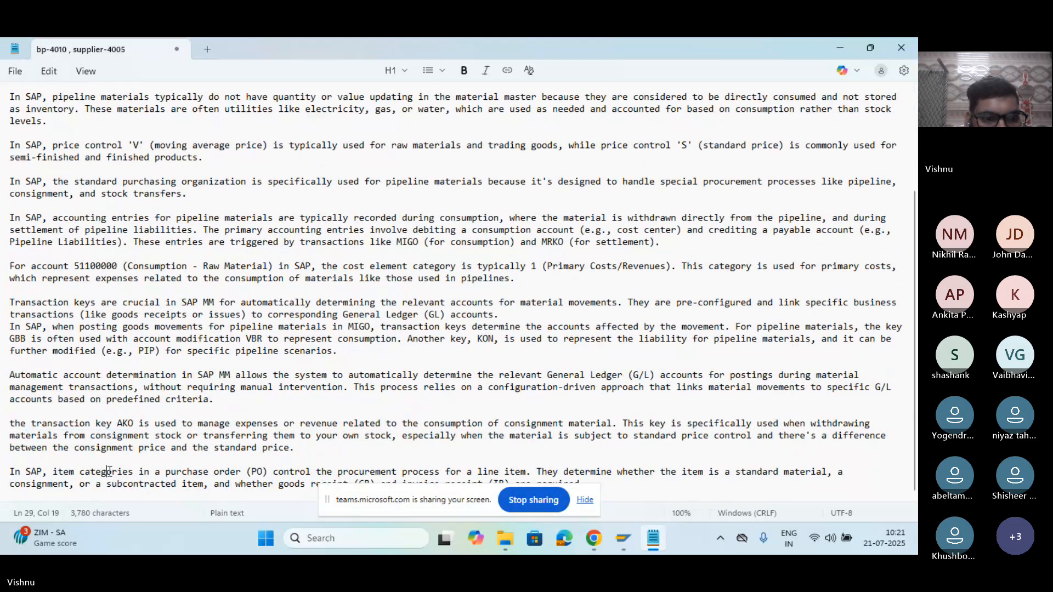
pyautogui.click(102, 473)
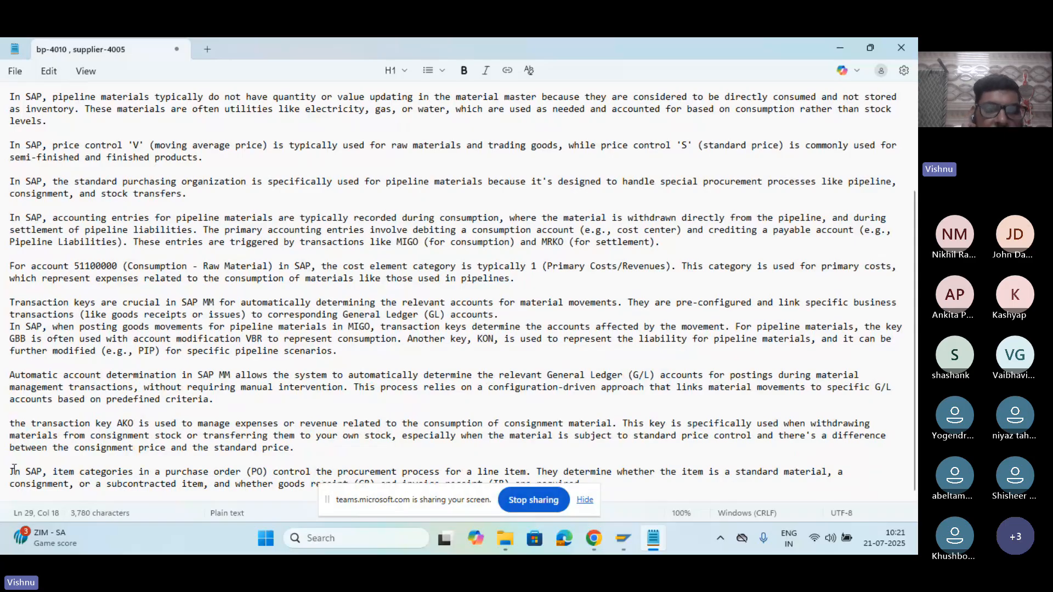
pyautogui.moveTo(11, 471); pyautogui.dragTo(603, 473)
pyautogui.moveTo(603, 475); pyautogui.dragTo(290, 489)
pyautogui.hotkey('alt', 'Tab')
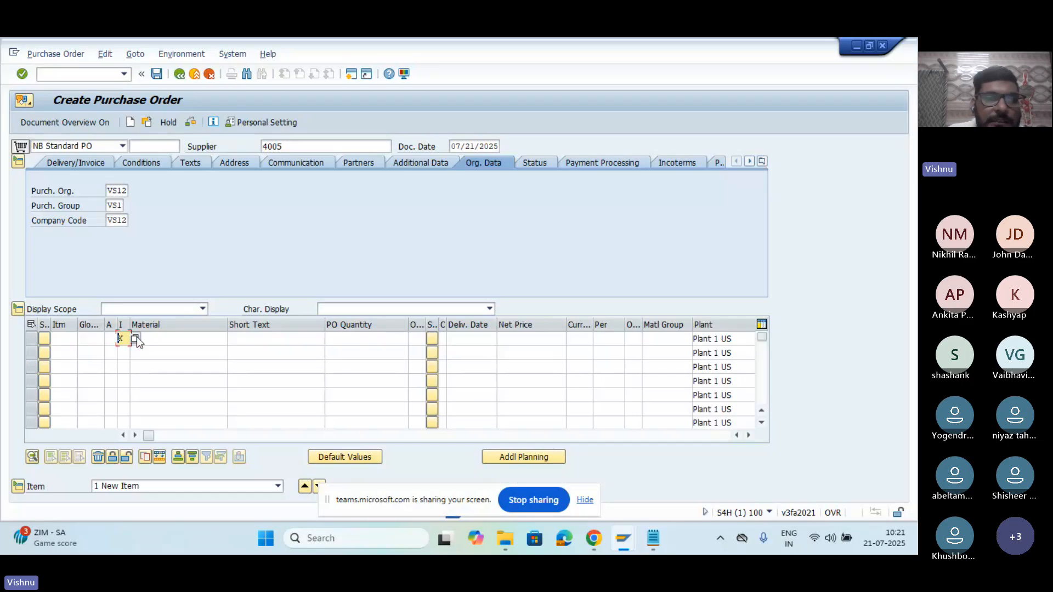
# Step: Enter material 100000016 with an order quantity of 100 in the consignment item
pyautogui.click(149, 335)
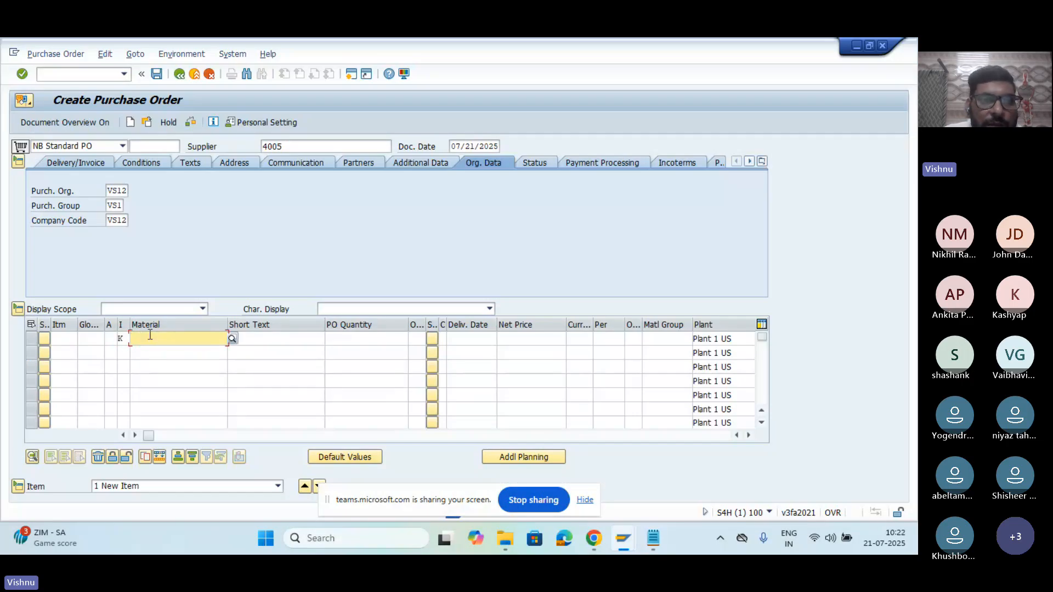
pyautogui.press('space')
pyautogui.click(157, 351)
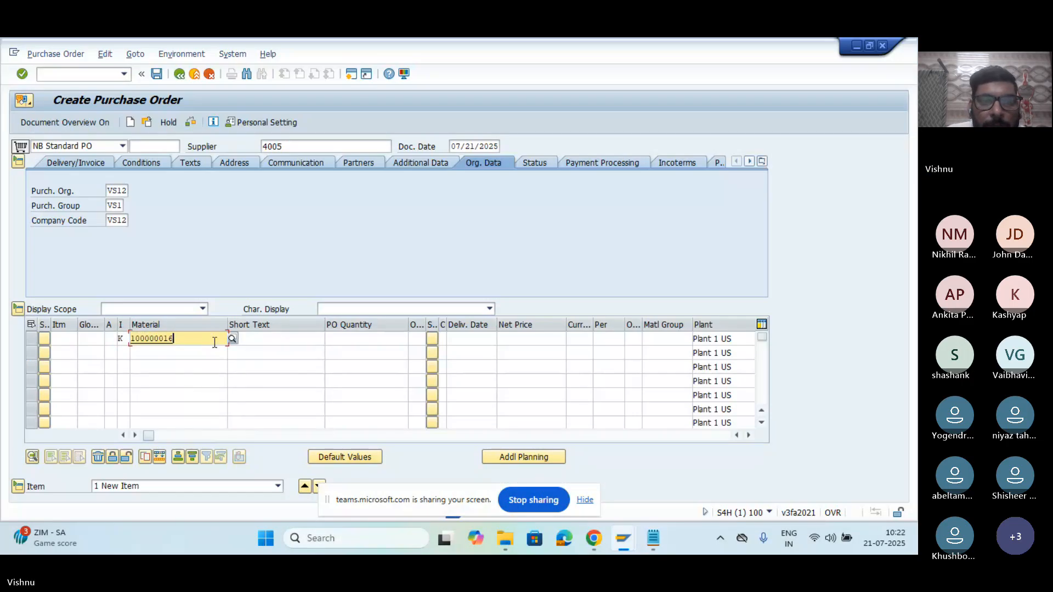
pyautogui.click(360, 338)
pyautogui.press('space')
pyautogui.click(360, 347)
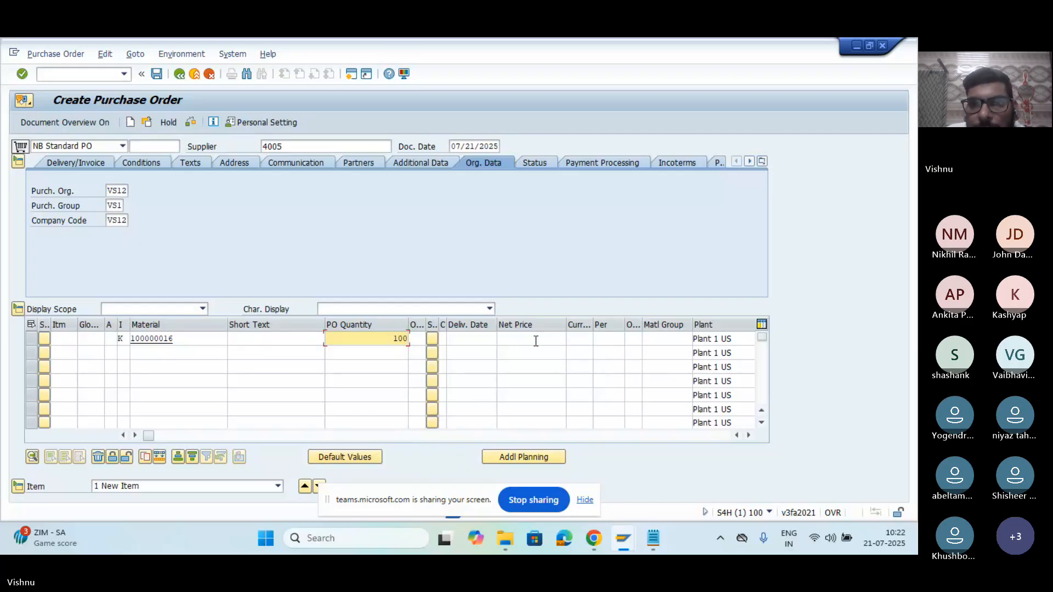
# Step: Set the consignment item's currency to EUR, plant to VS12 and storage location to VS1
pyautogui.click(577, 341)
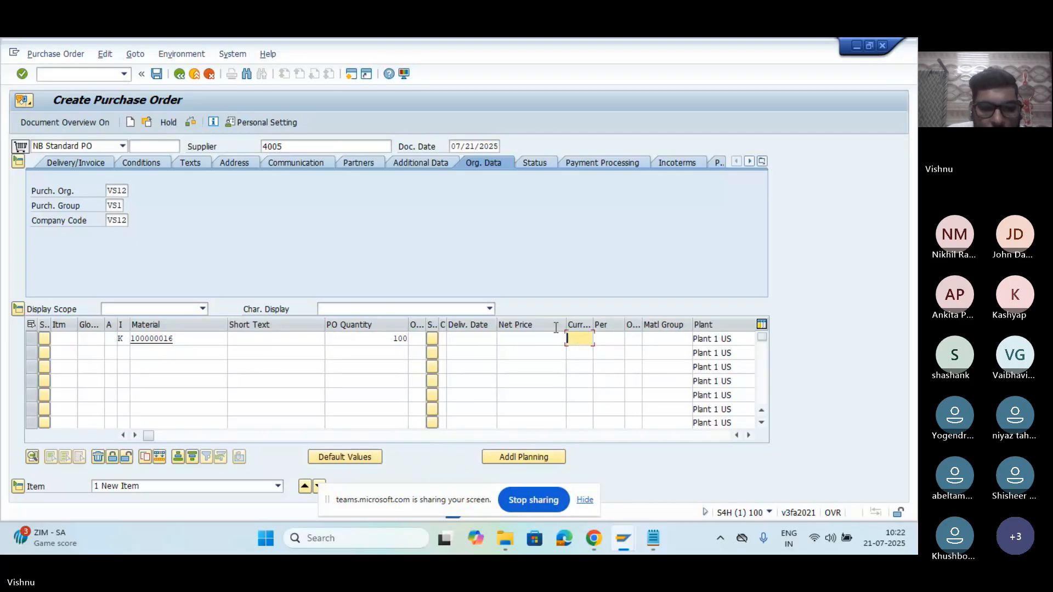
pyautogui.write('EUR')
pyautogui.press('Tab')
pyautogui.press('Tab')
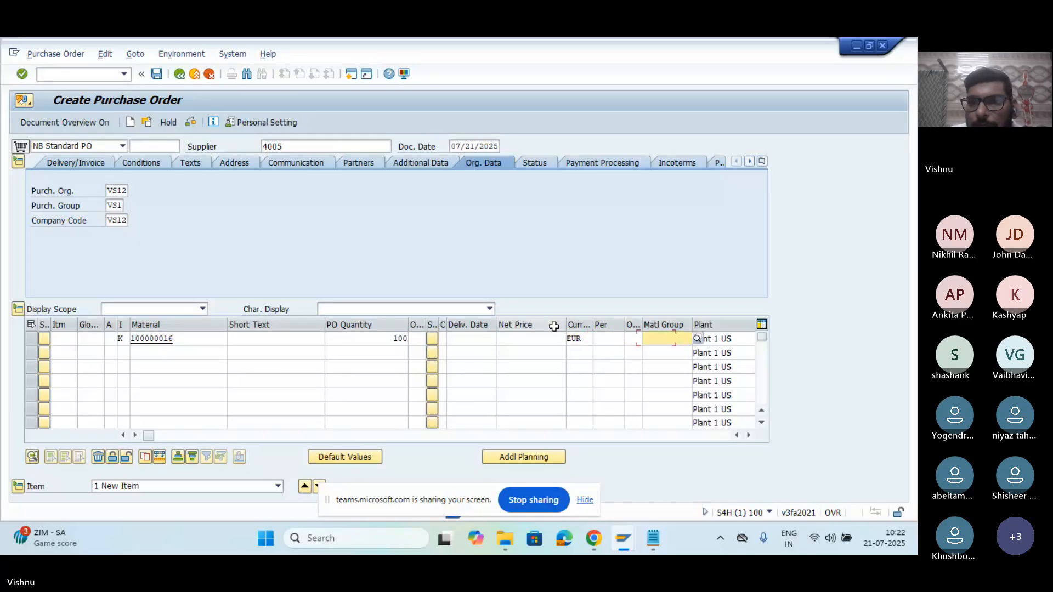
pyautogui.press('Tab')
pyautogui.hotkey('shift', 'Home')
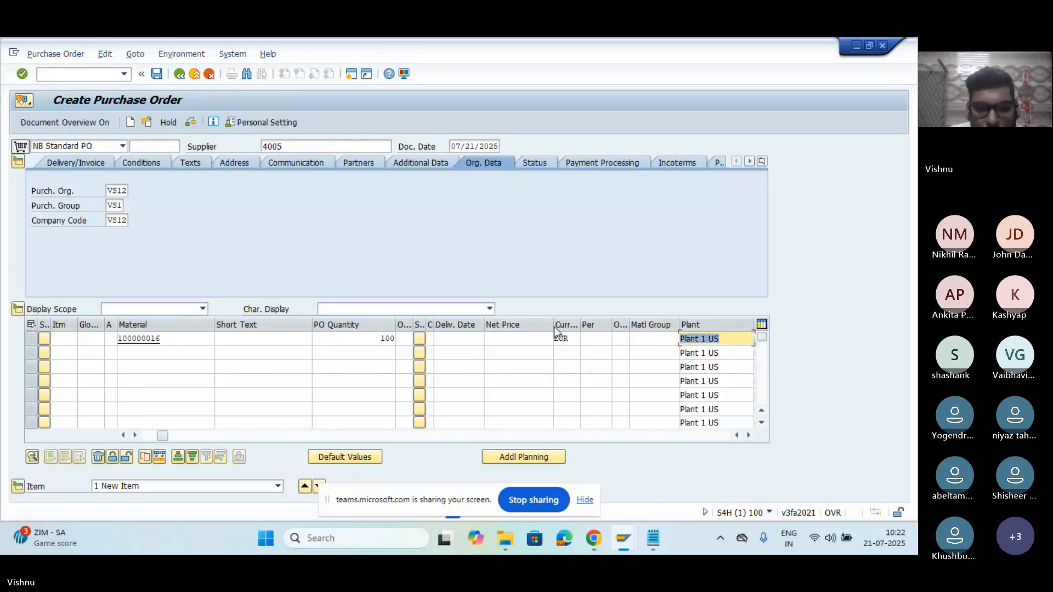
pyautogui.write('VS12')
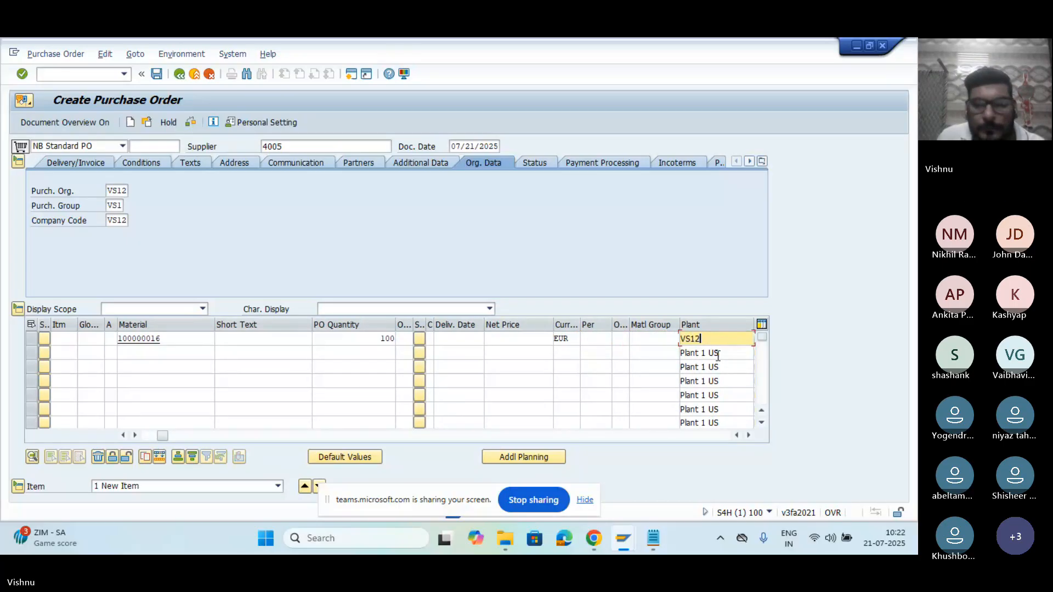
pyautogui.press('Tab')
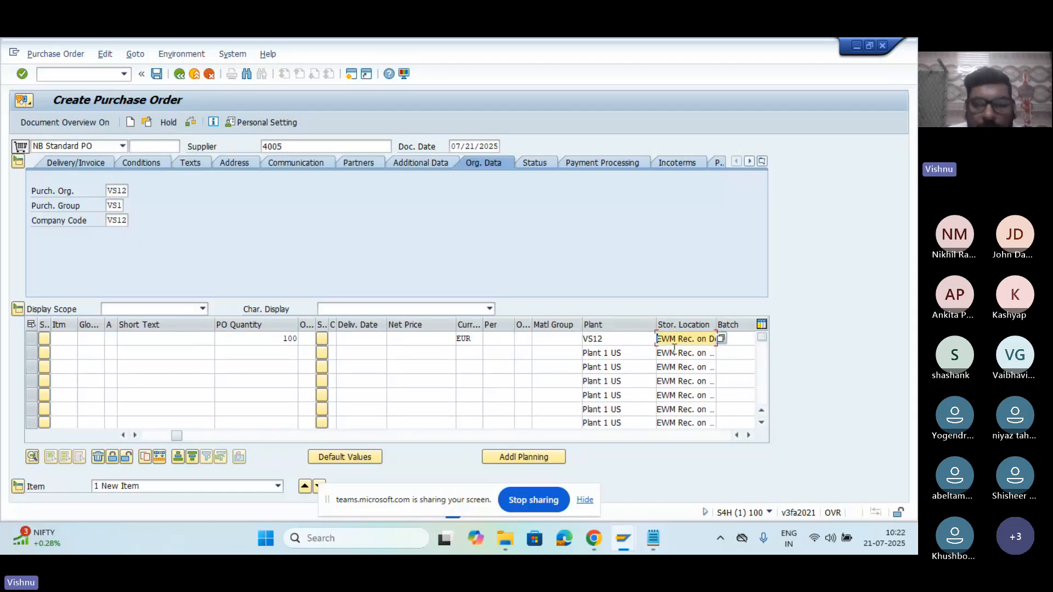
pyautogui.hotkey('shift', 'End')
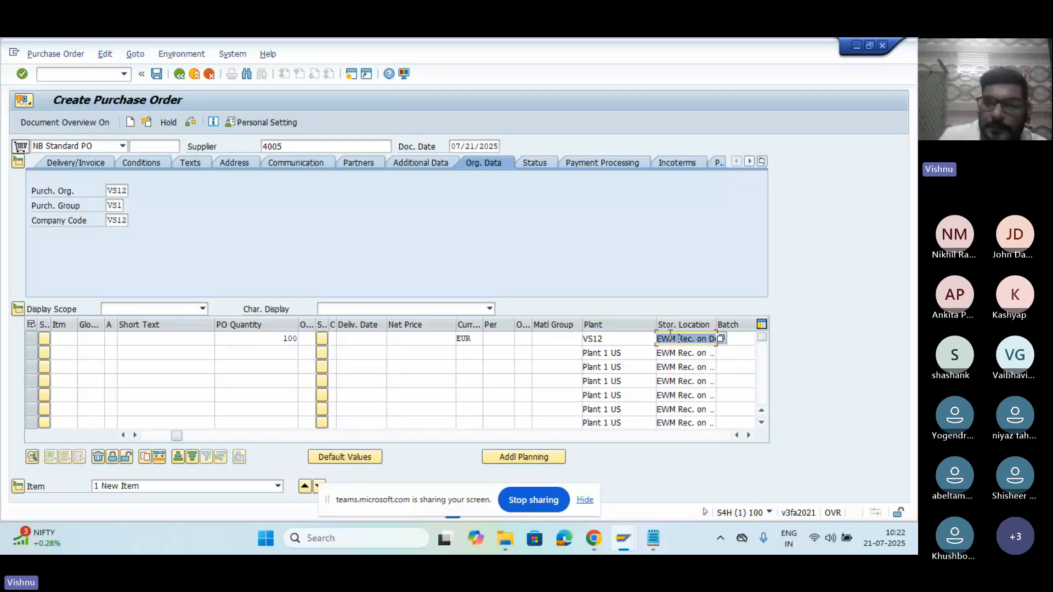
pyautogui.write('VS')
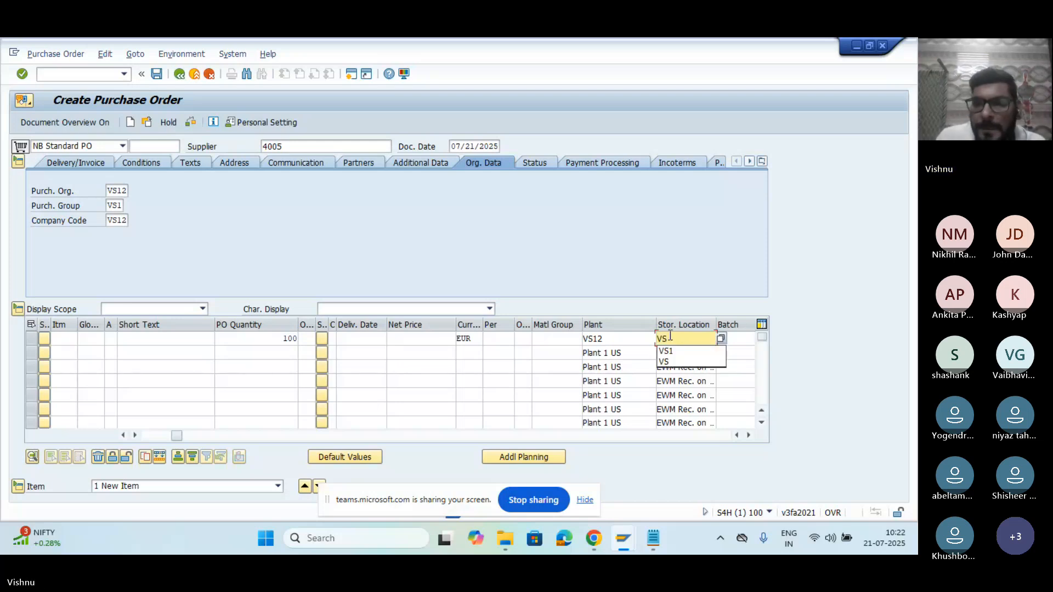
pyautogui.write('1')
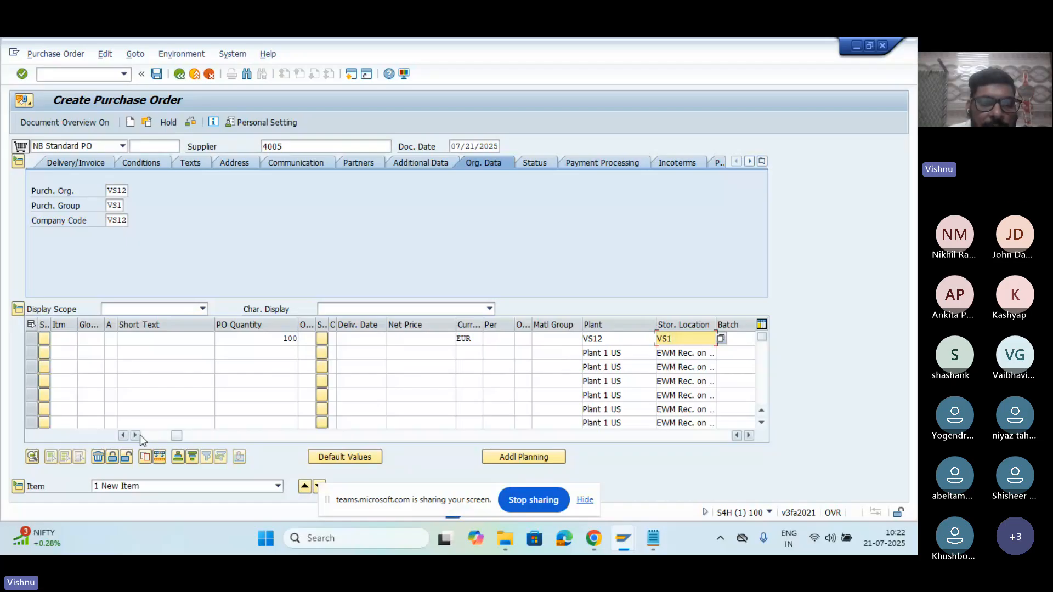
# Step: Review the completed item line and validate the purchase order's header and item entries
pyautogui.click(124, 436)
pyautogui.click(124, 435)
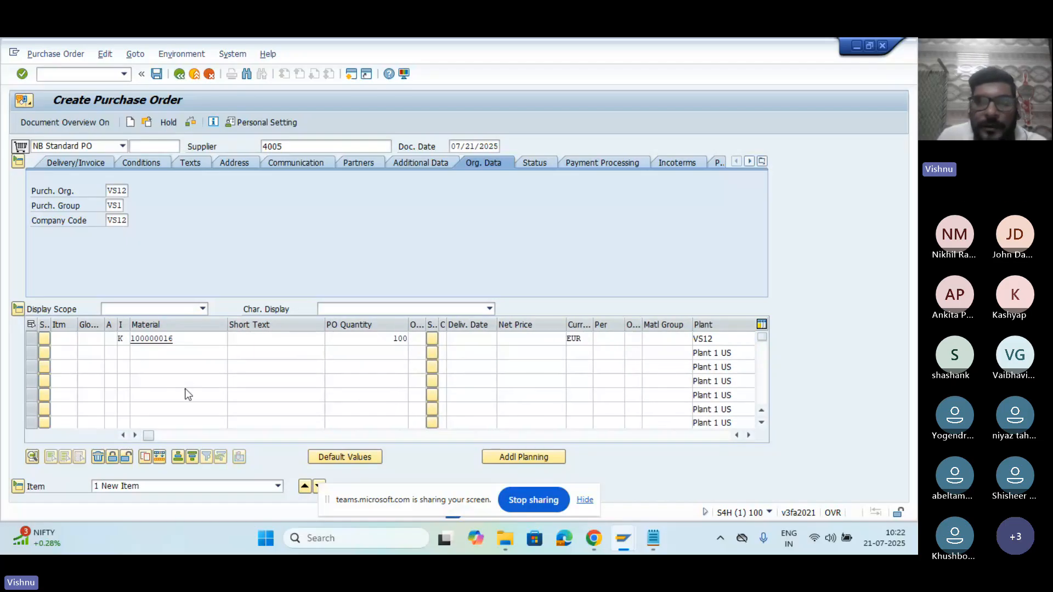
pyautogui.press('Return')
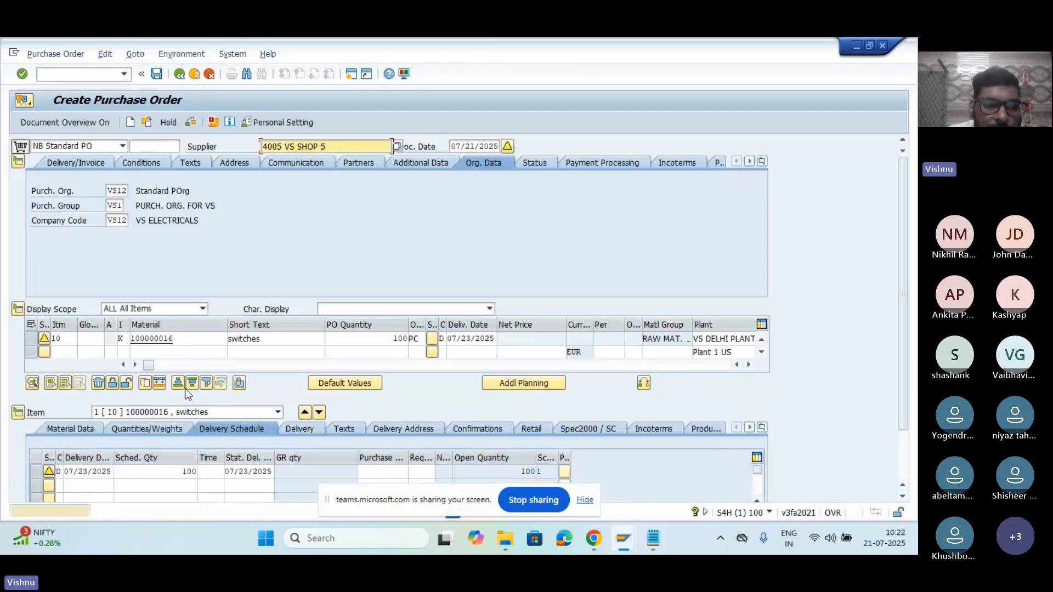
pyautogui.press('Return')
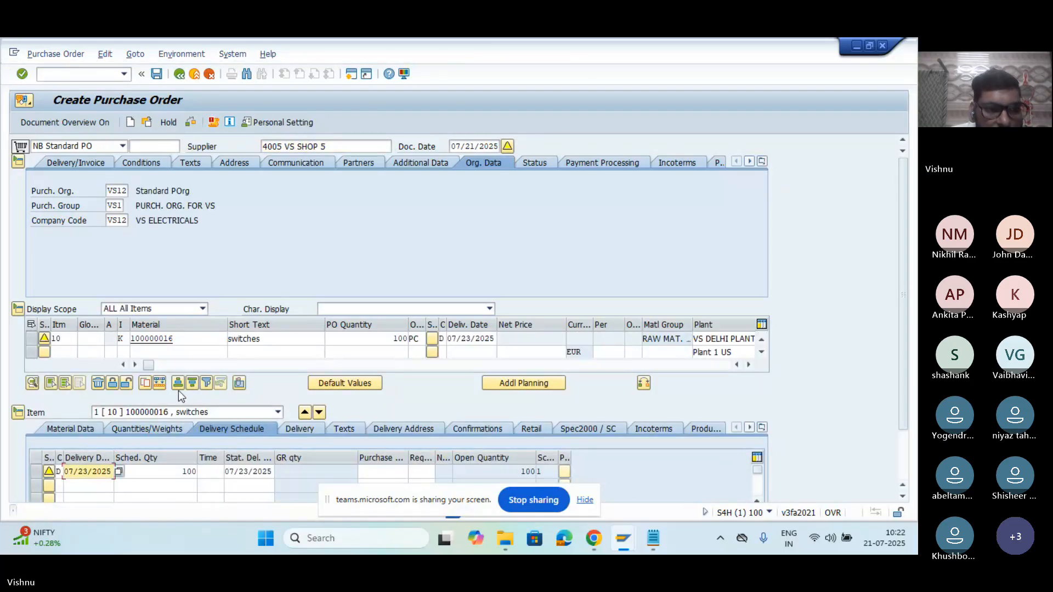
pyautogui.press('Return')
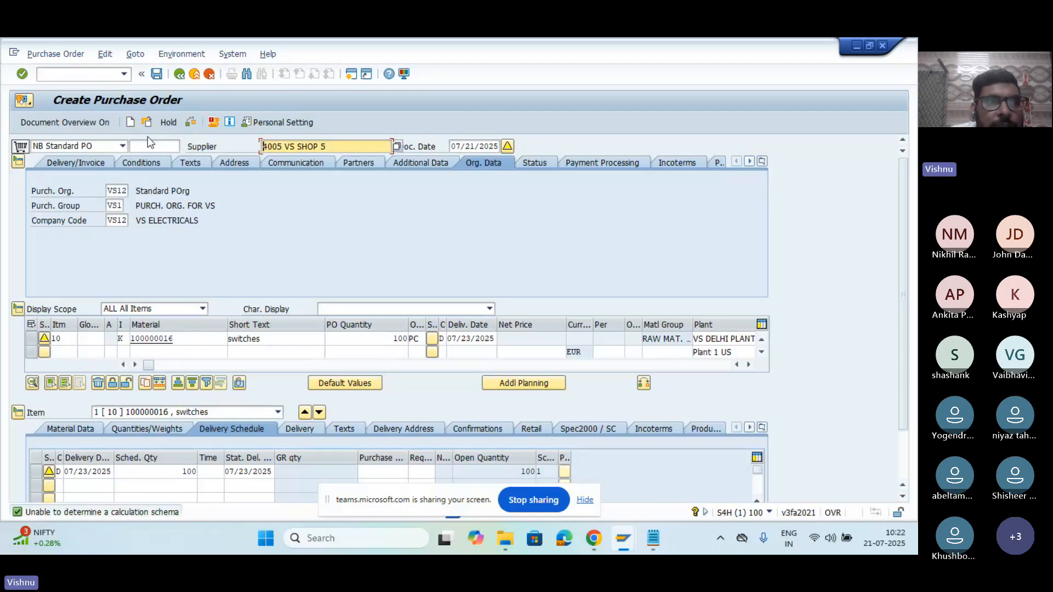
# Step: Check the consignment purchase order for errors and save it
pyautogui.click(189, 122)
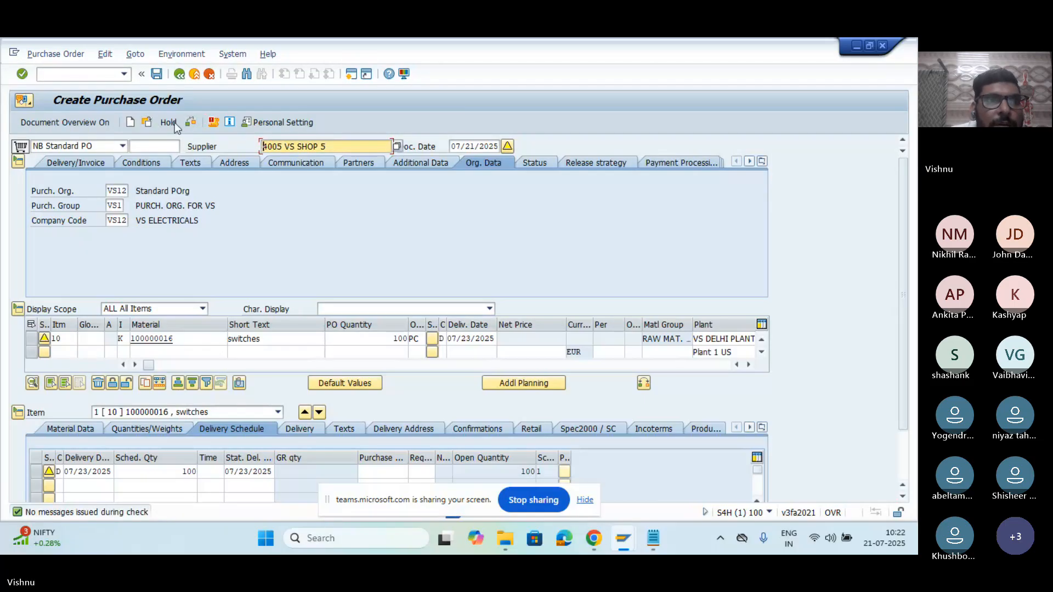
pyautogui.click(156, 74)
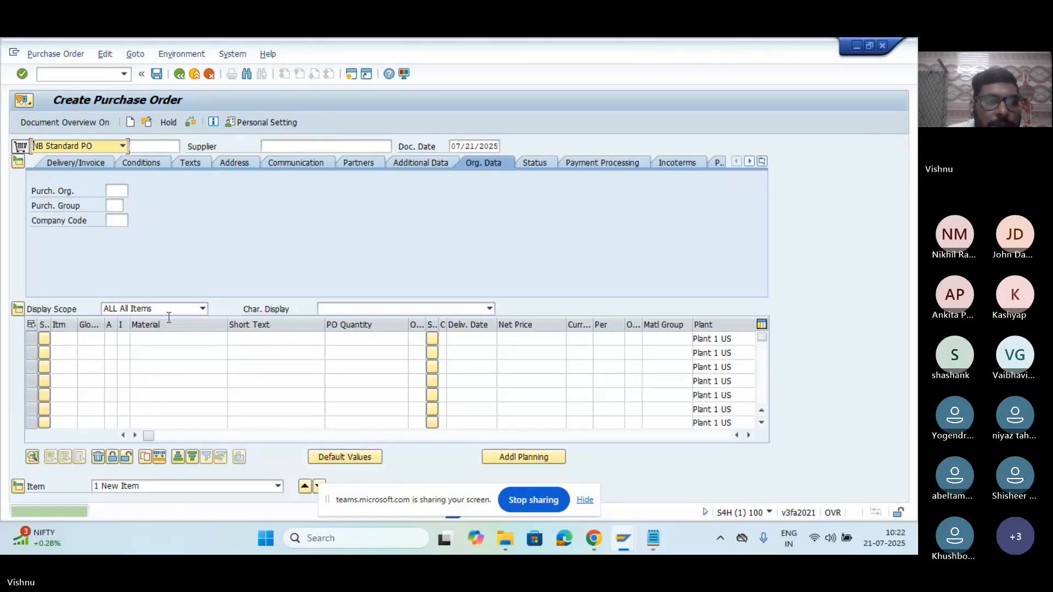
# Step: Switch to Notepad, change the final digit of the second standard PO number to 4, and select that number for reuse
pyautogui.click(650, 538)
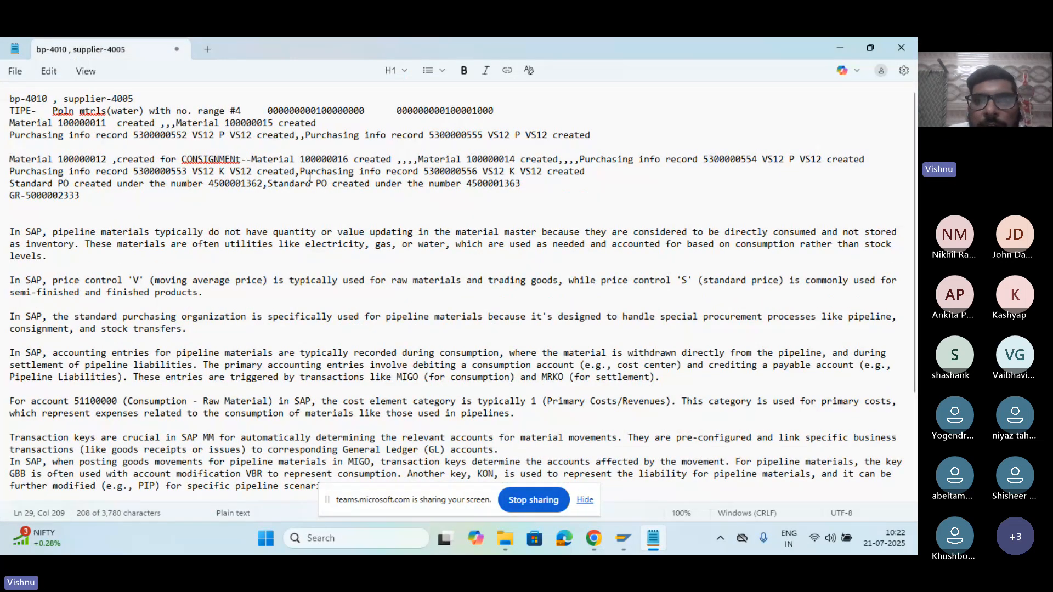
pyautogui.click(521, 184)
pyautogui.press('BackSpace')
pyautogui.write('4')
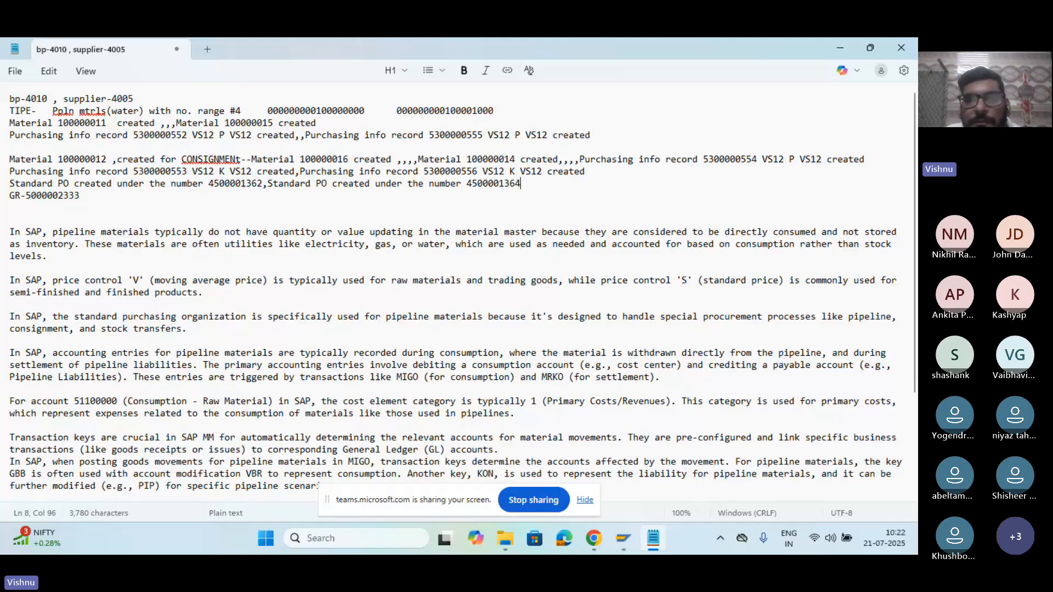
pyautogui.doubleClick(508, 185)
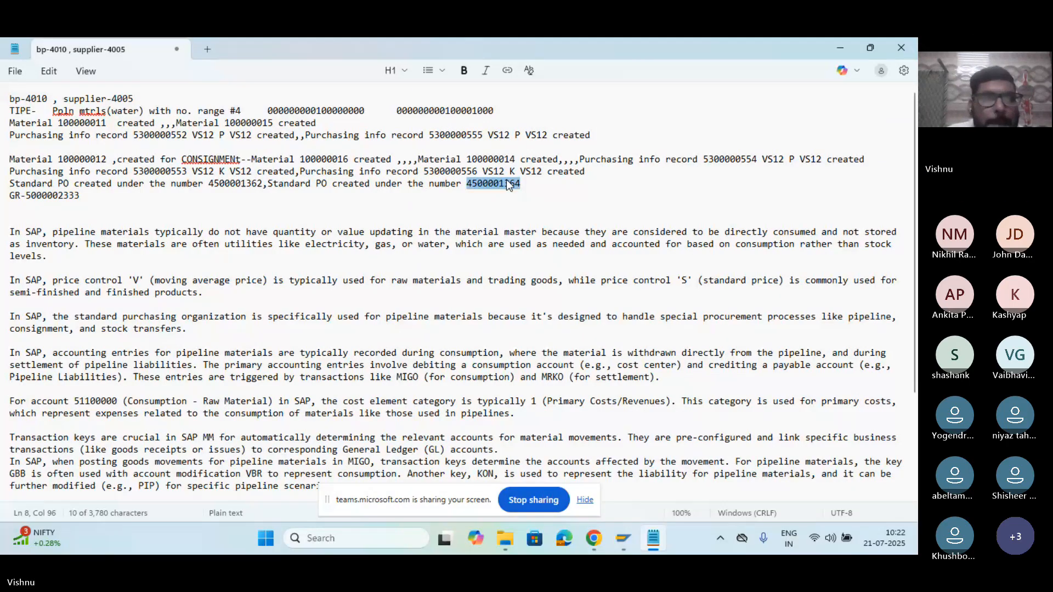
# Step: Return to SAP, start the purchase order release transaction and load the newly created purchase order as the other document
pyautogui.hotkey('alt', 'Tab')
pyautogui.click(94, 75)
pyautogui.write('/')
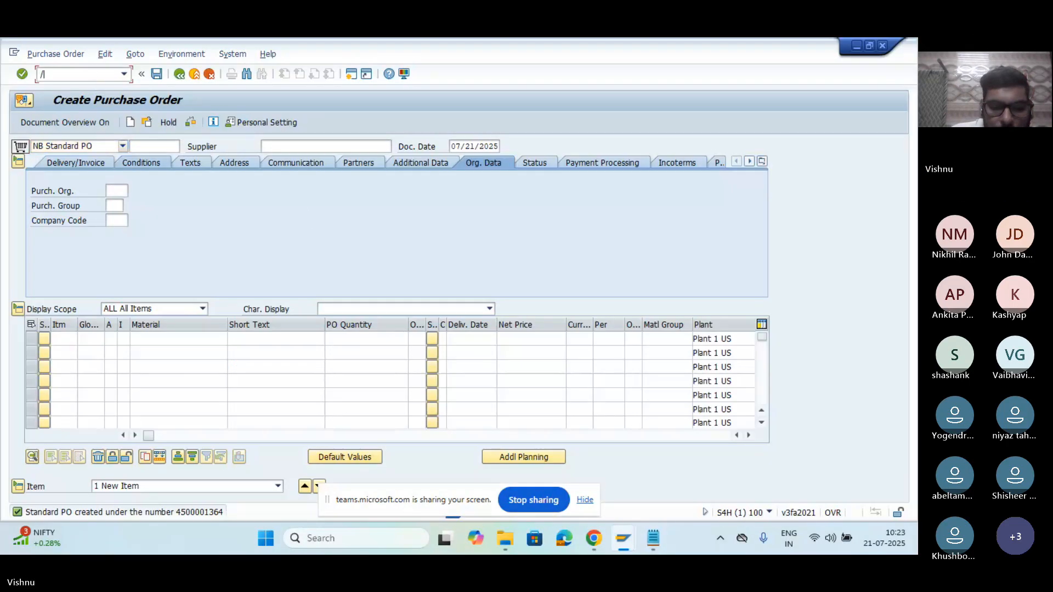
pyautogui.write('nme23n')
pyautogui.press('Return')
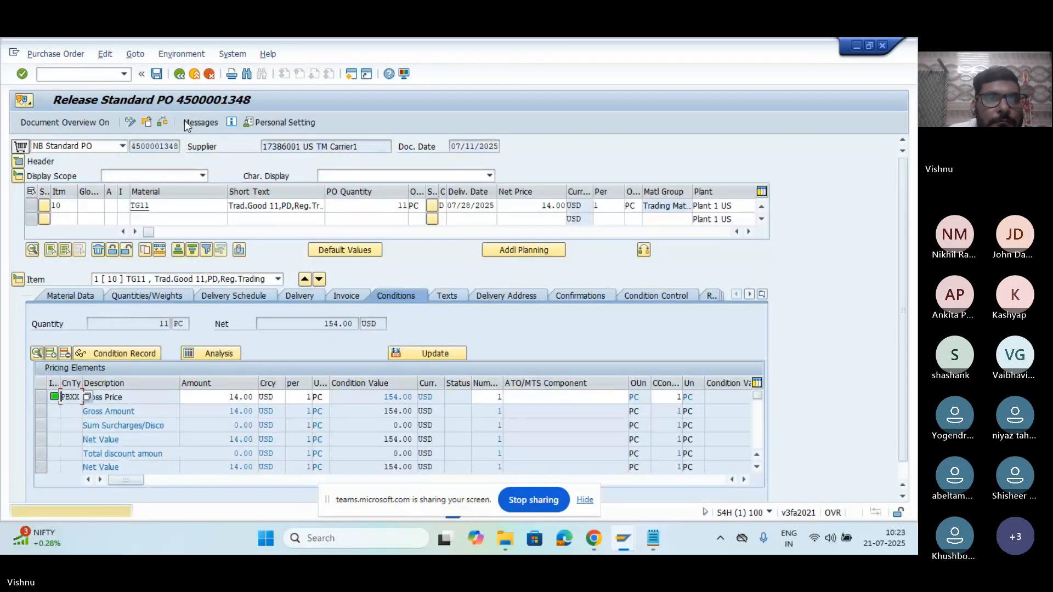
pyautogui.click(147, 127)
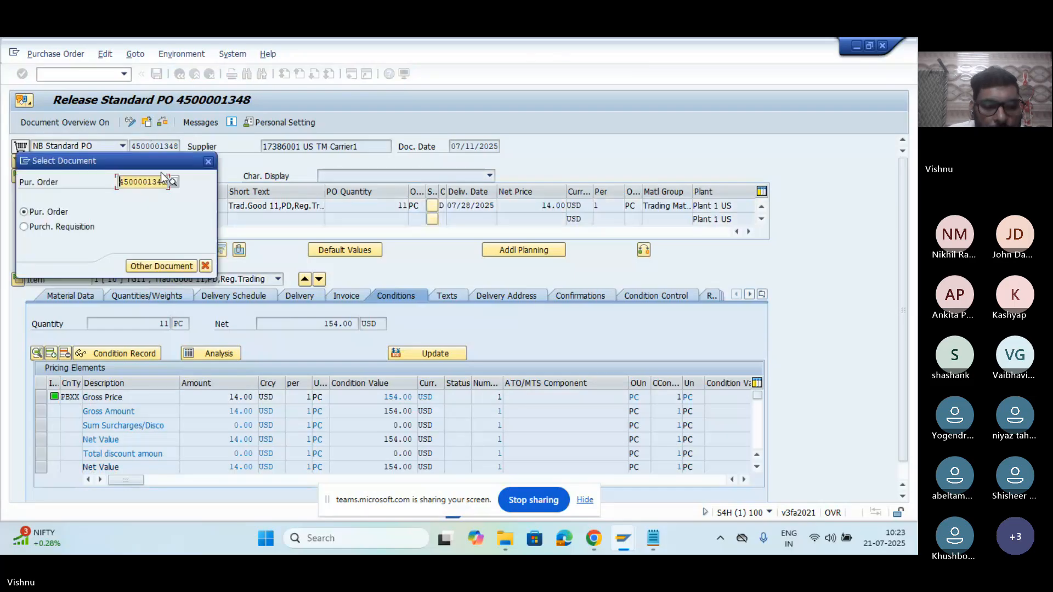
pyautogui.hotkey('ctrl', 'v')
pyautogui.press('Return')
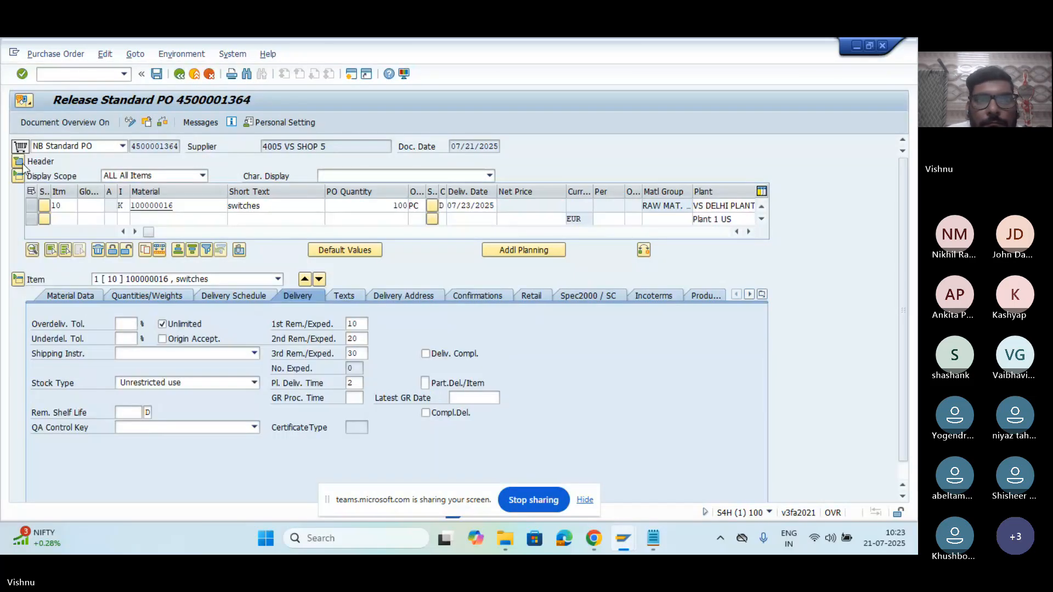
# Step: Release the purchase order with release code Z1 in the header's release strategy and save it
pyautogui.click(18, 162)
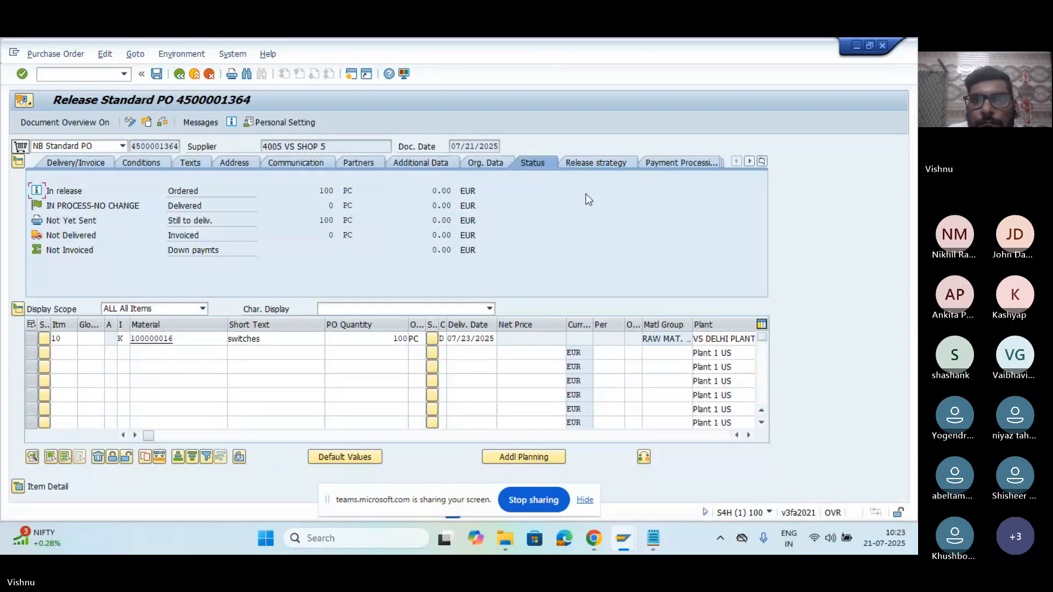
pyautogui.click(593, 166)
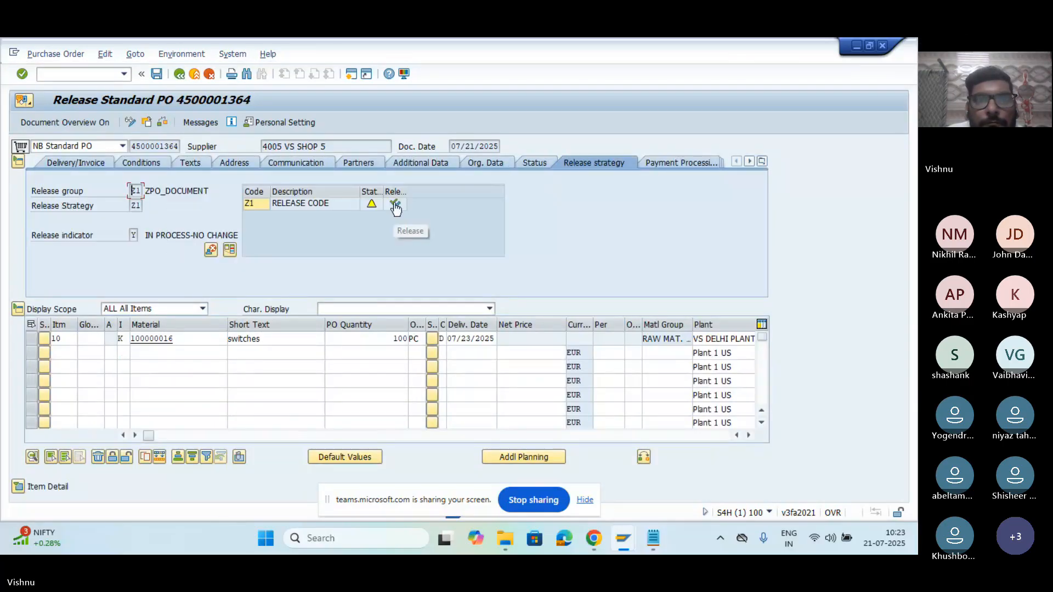
pyautogui.click(395, 206)
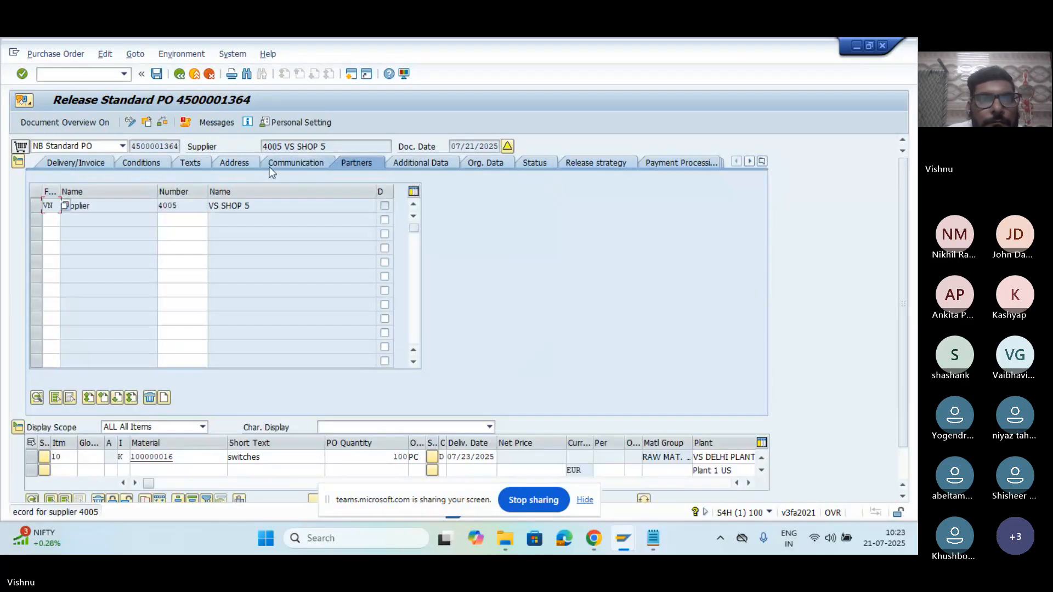
pyautogui.click(157, 78)
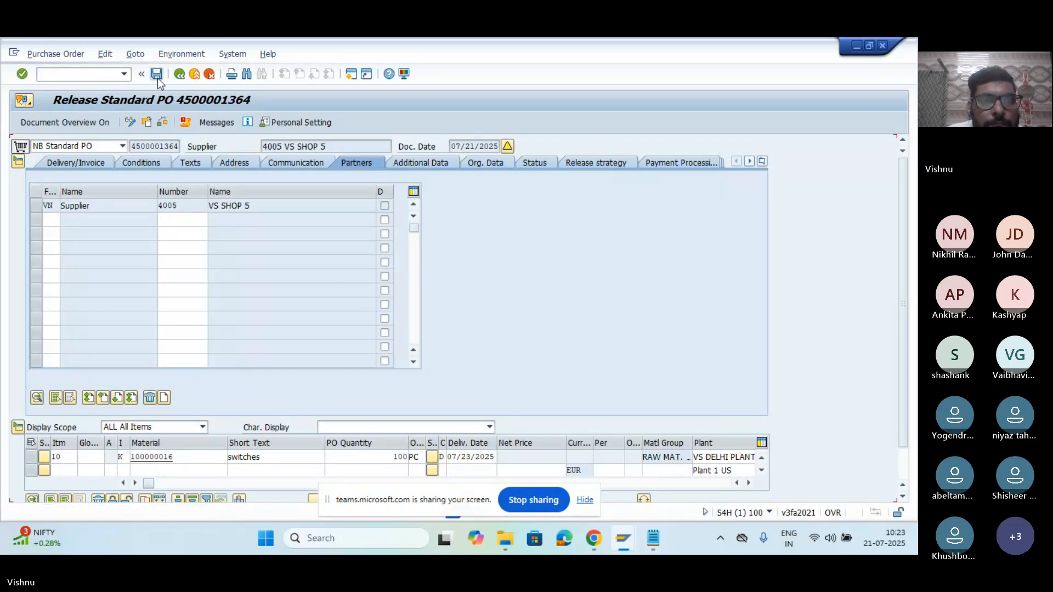
pyautogui.click(157, 79)
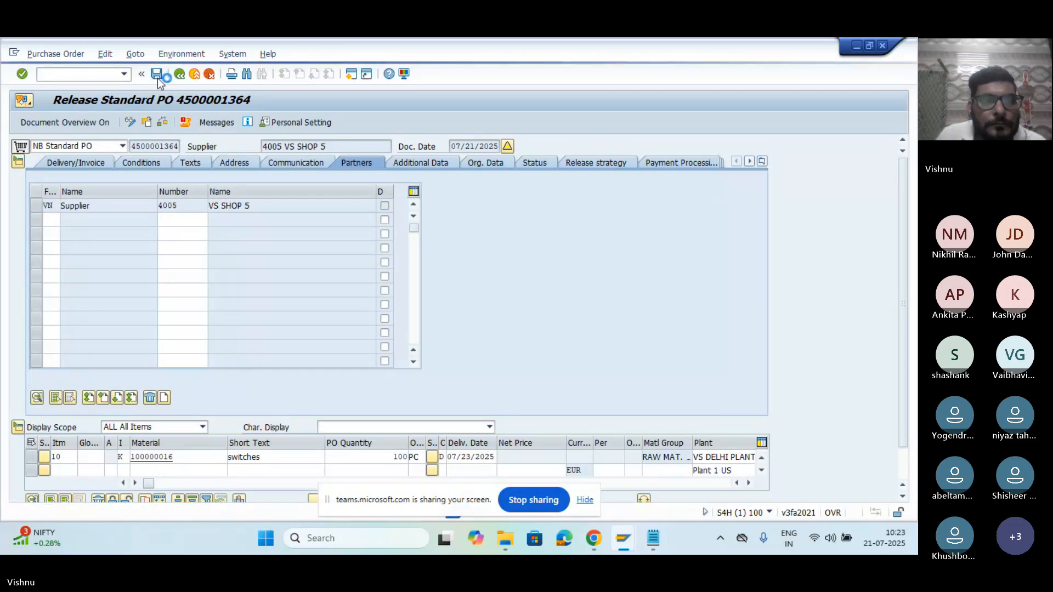
# Step: Start MIGO and load the released purchase order for a goods receipt with movement type 101
pyautogui.click(92, 78)
pyautogui.write('/nmig')
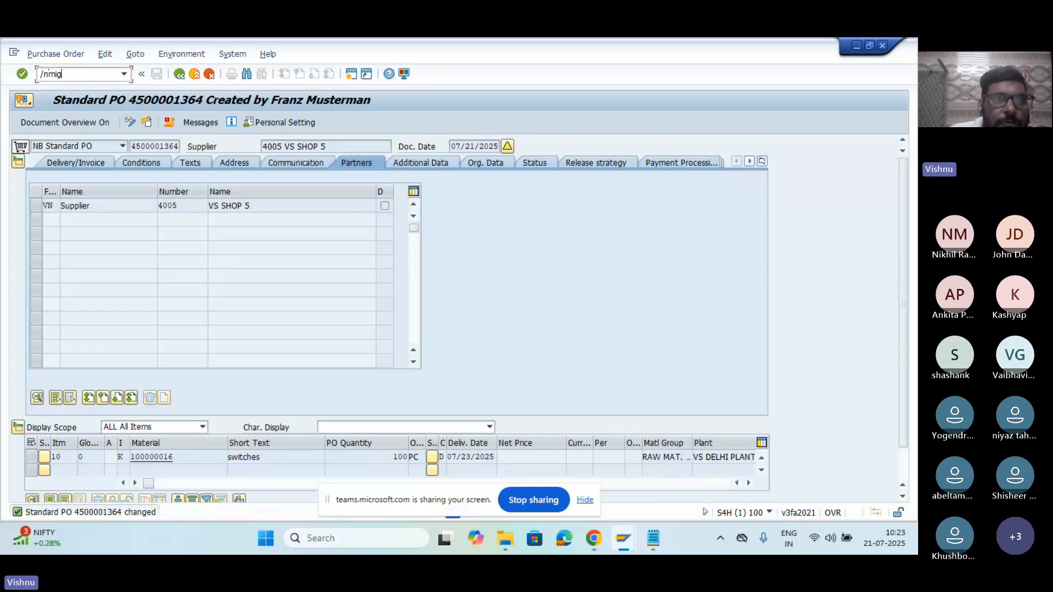
pyautogui.press('Return')
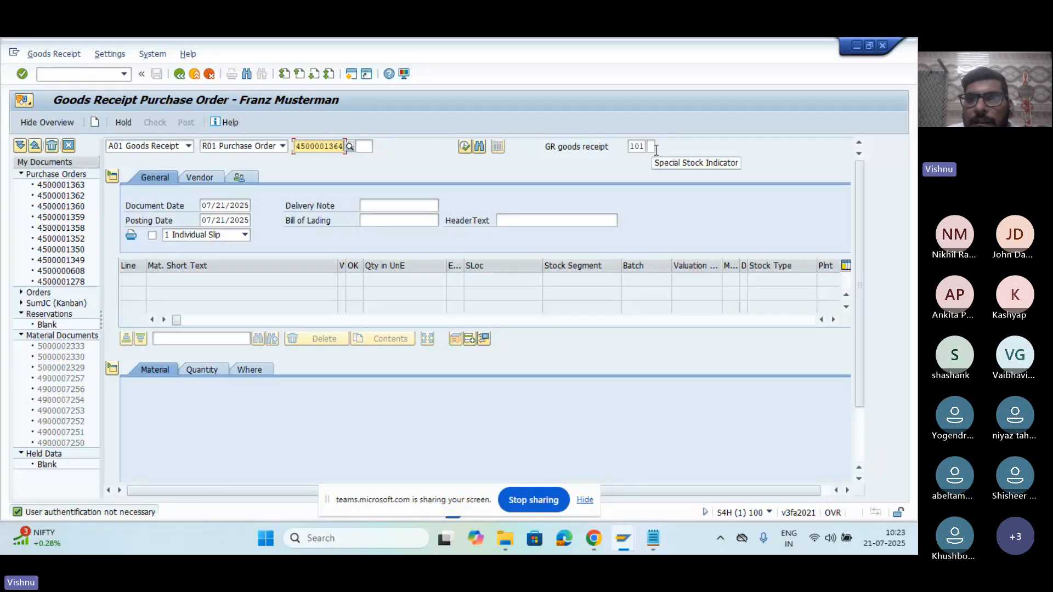
pyautogui.press('Return')
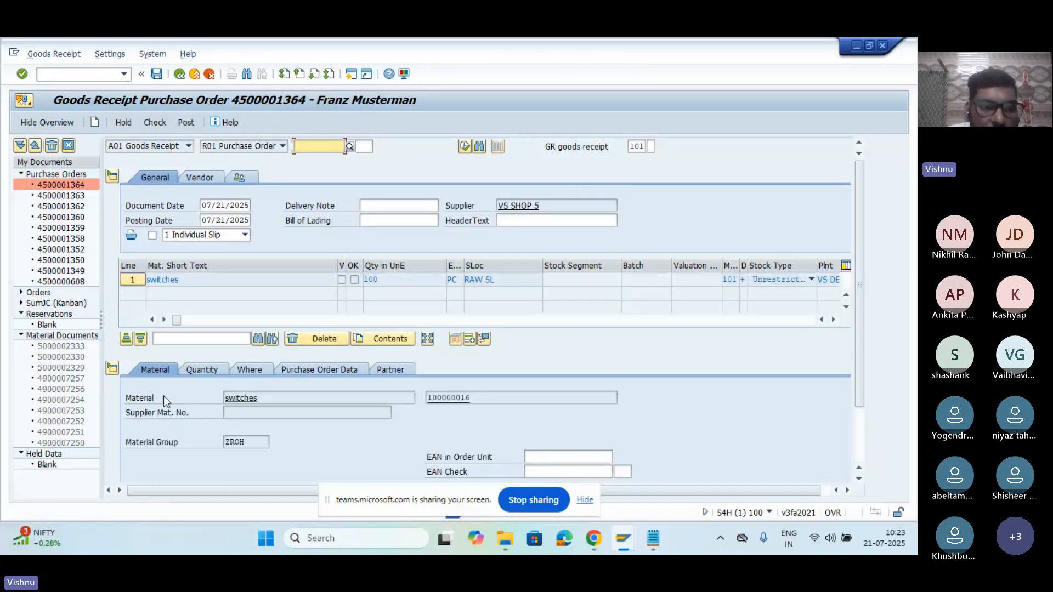
# Step: Examine the switches item's material, quantity, movement type and special stock indicator, purchase order data and partner details
pyautogui.click(204, 371)
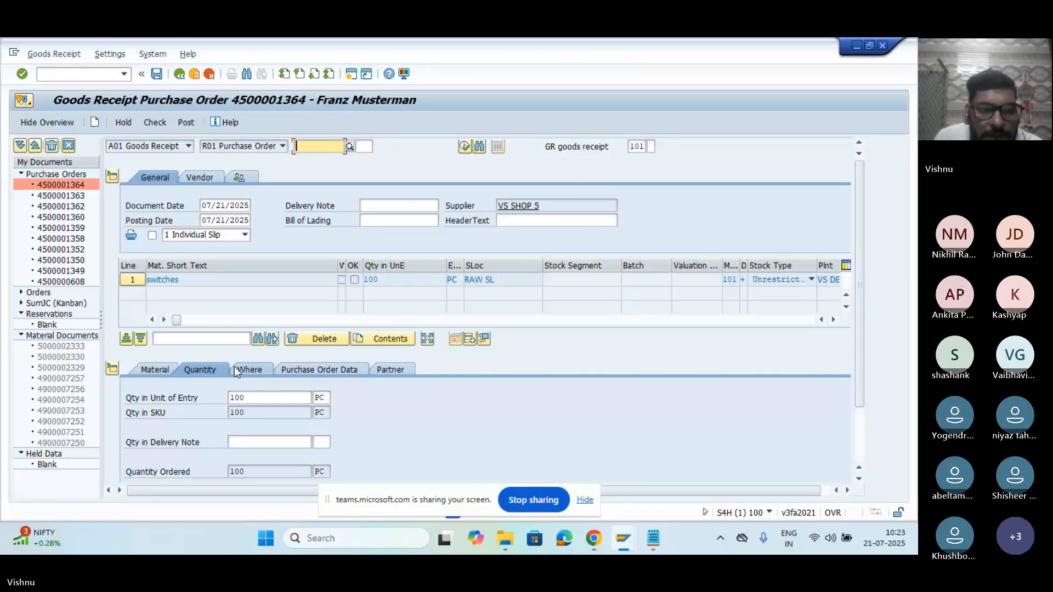
pyautogui.click(236, 368)
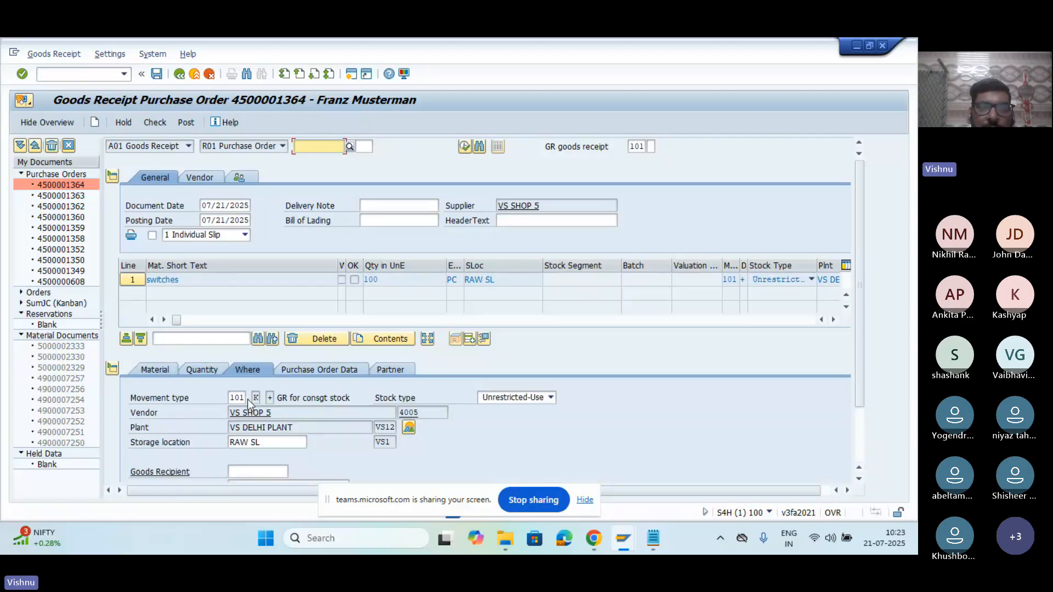
pyautogui.click(254, 397)
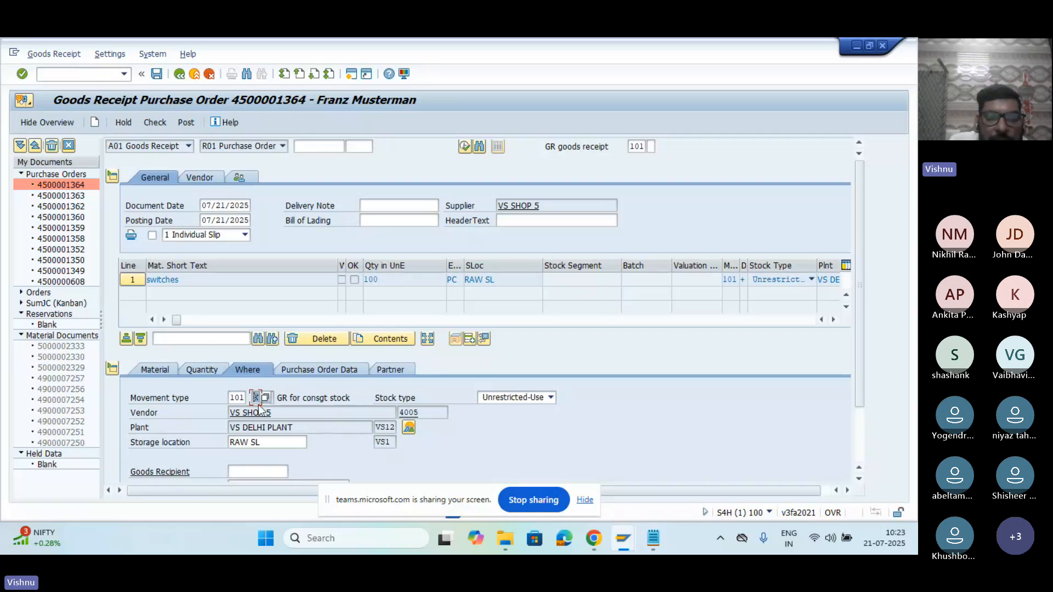
pyautogui.click(155, 370)
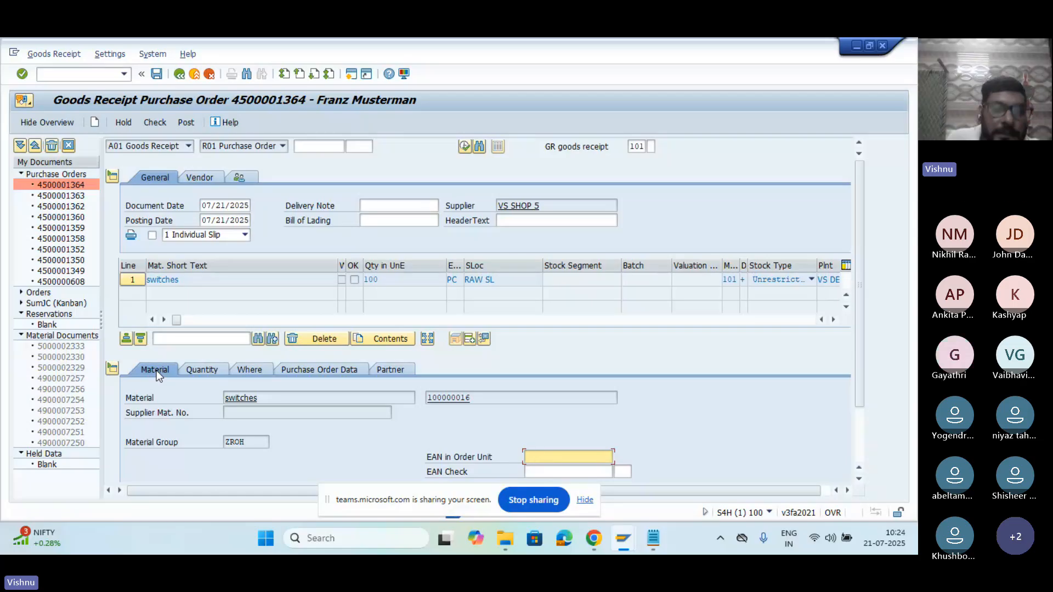
pyautogui.click(213, 369)
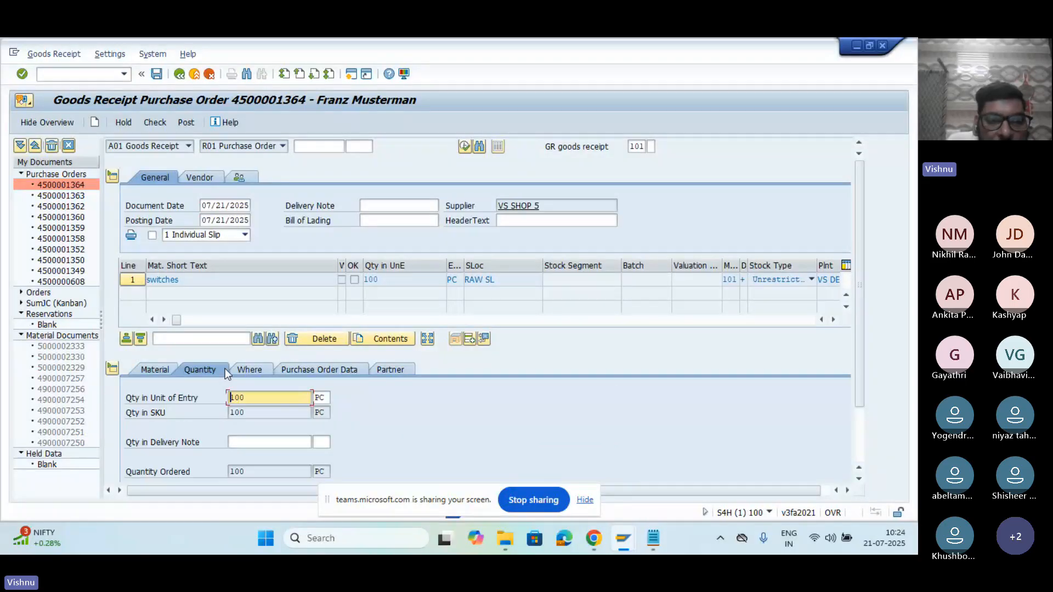
pyautogui.click(248, 370)
pyautogui.click(288, 371)
pyautogui.click(373, 370)
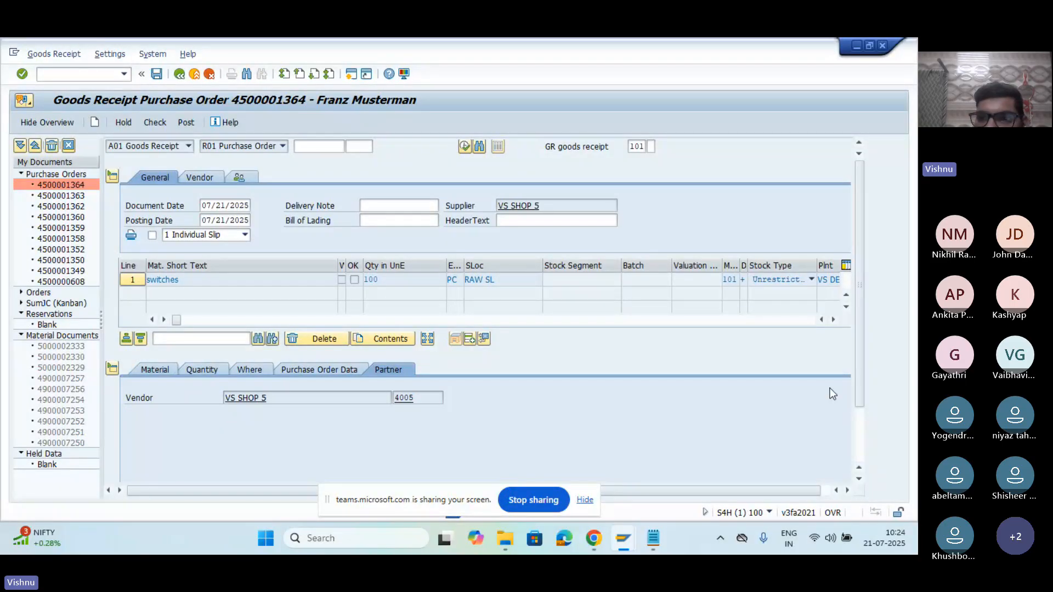
# Step: Mark the switches item as OK, check the goods receipt and post it
pyautogui.click(856, 429)
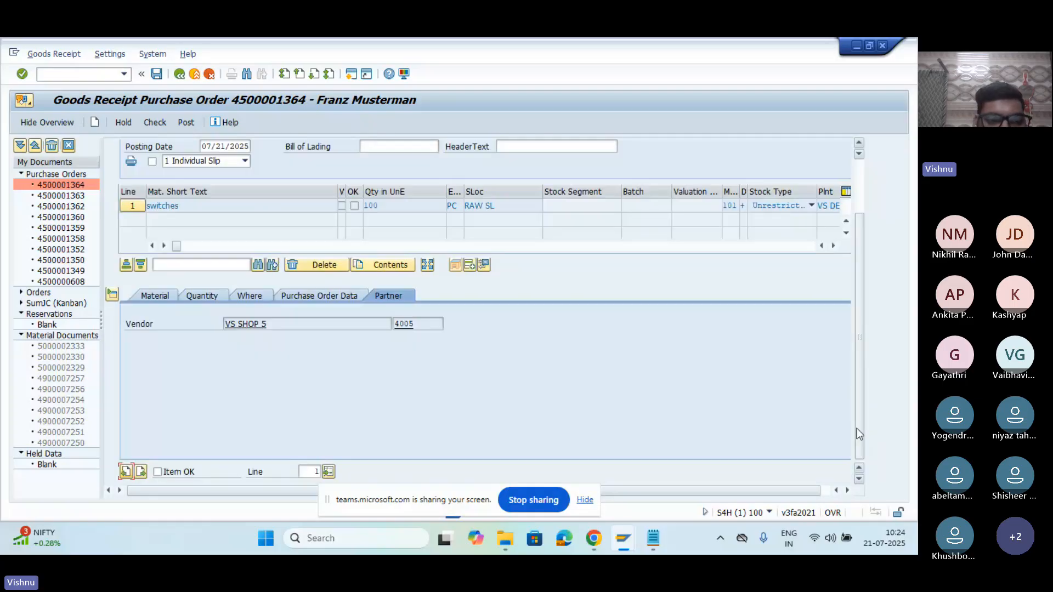
pyautogui.click(158, 472)
pyautogui.click(154, 124)
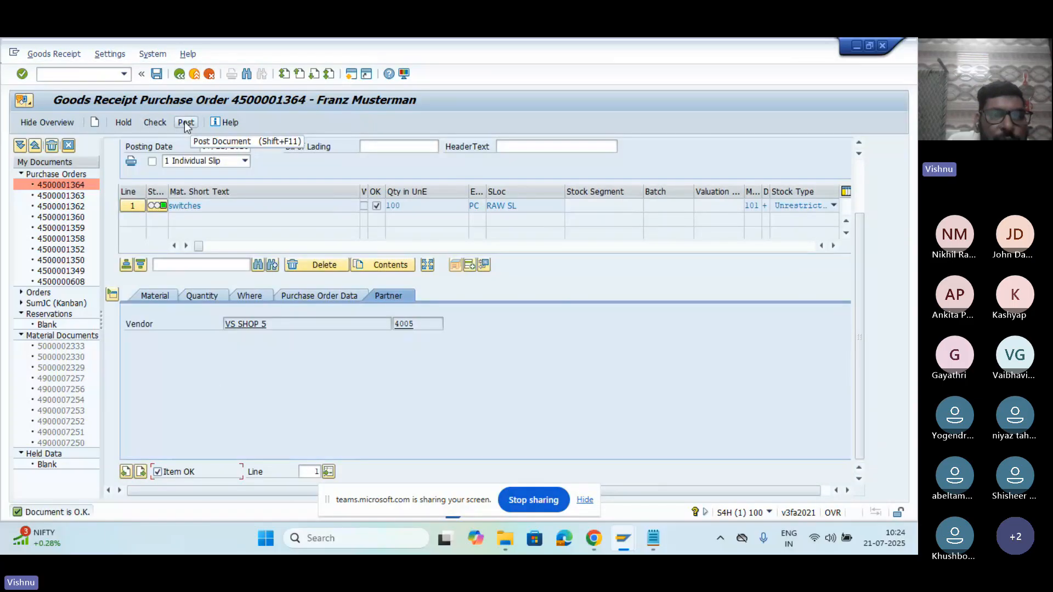
pyautogui.click(184, 121)
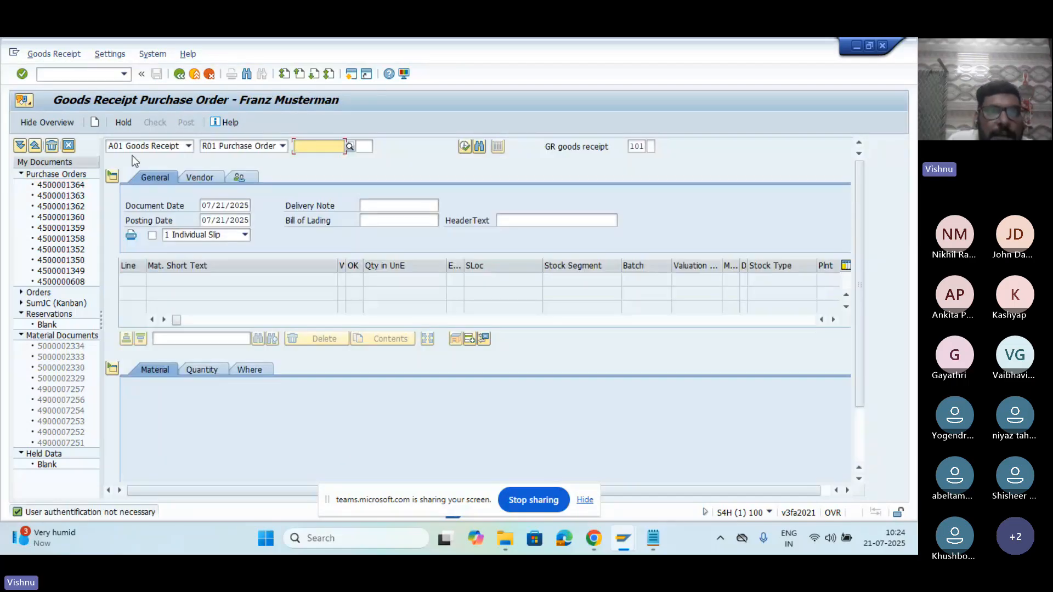
pyautogui.click(188, 147)
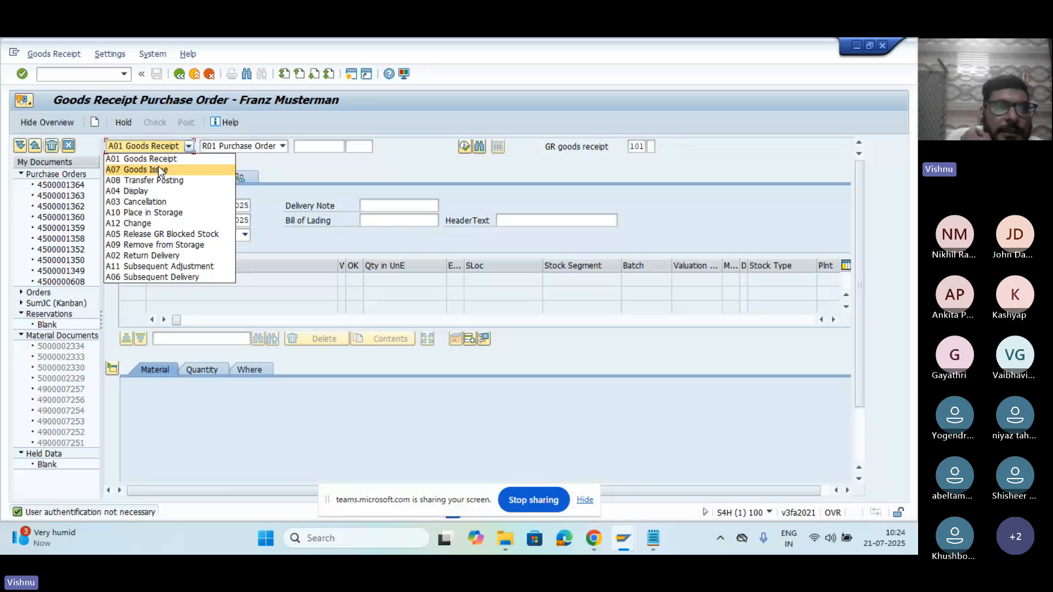
pyautogui.click(175, 191)
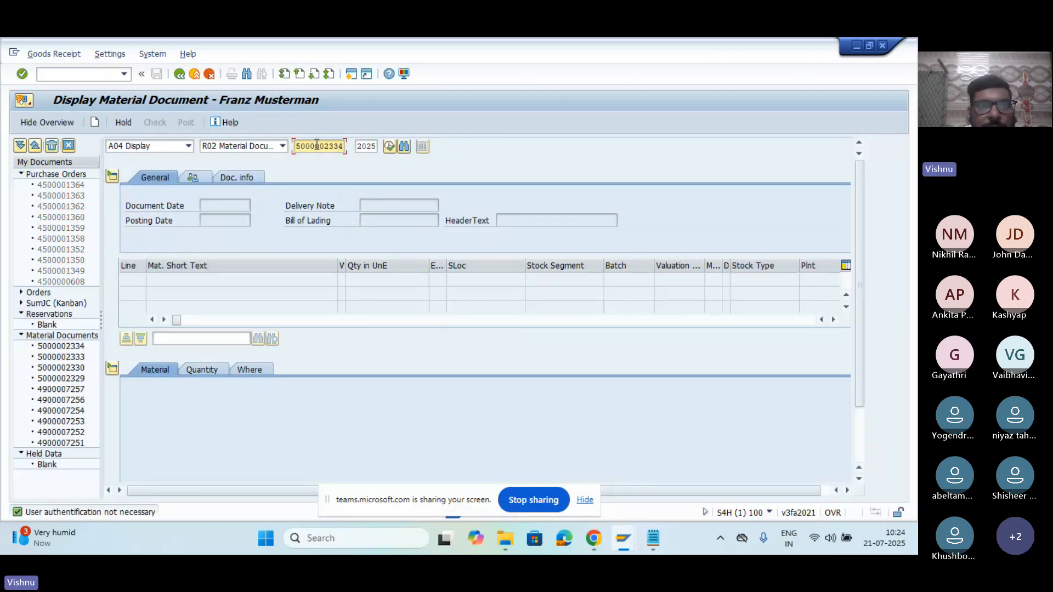
pyautogui.click(380, 147)
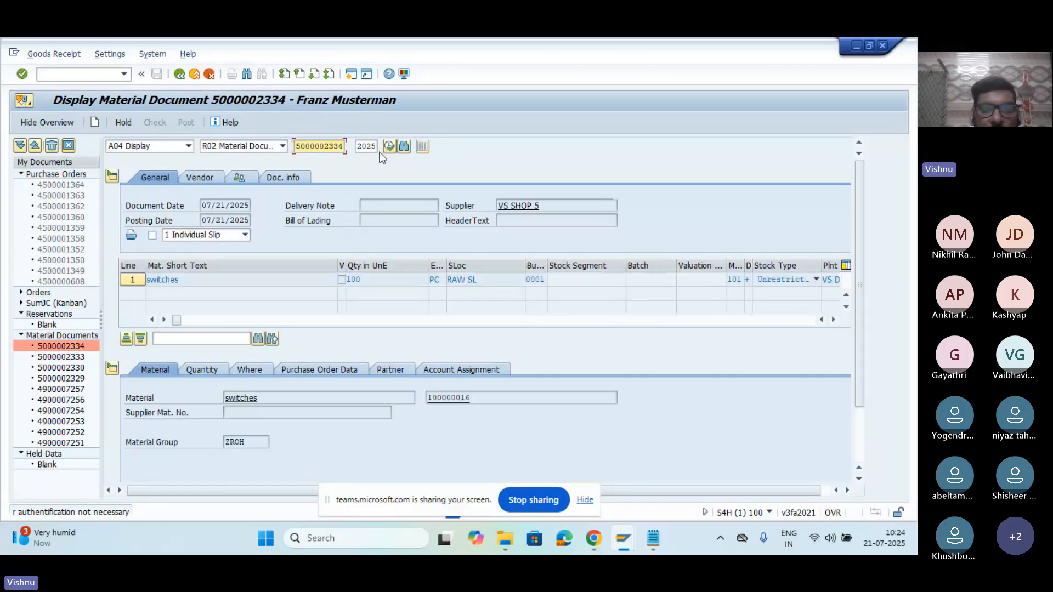
pyautogui.hotkey('alt', 'Tab')
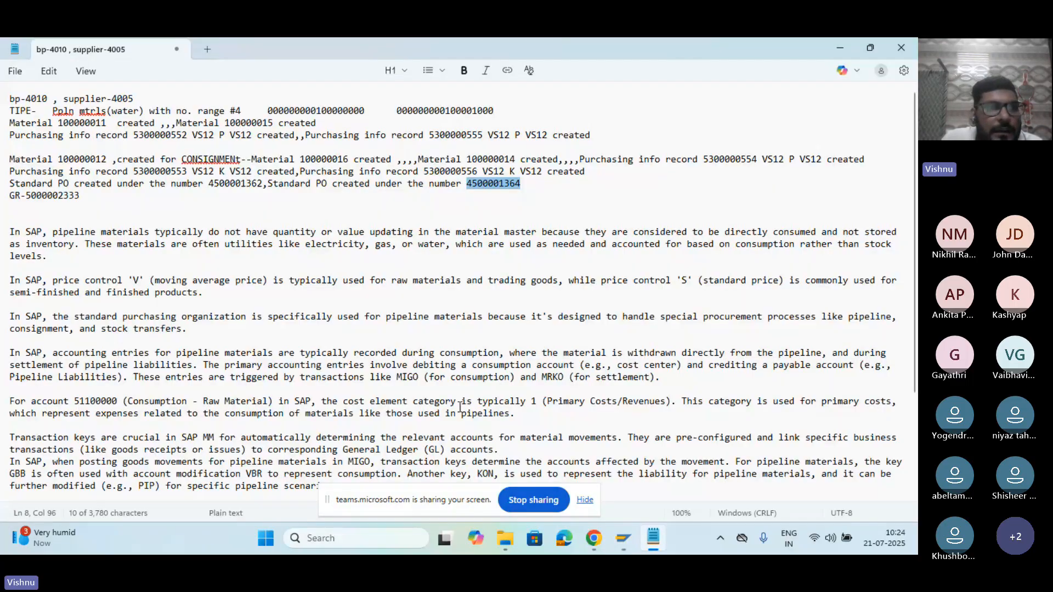
pyautogui.click(107, 201)
pyautogui.write(',5000002334')
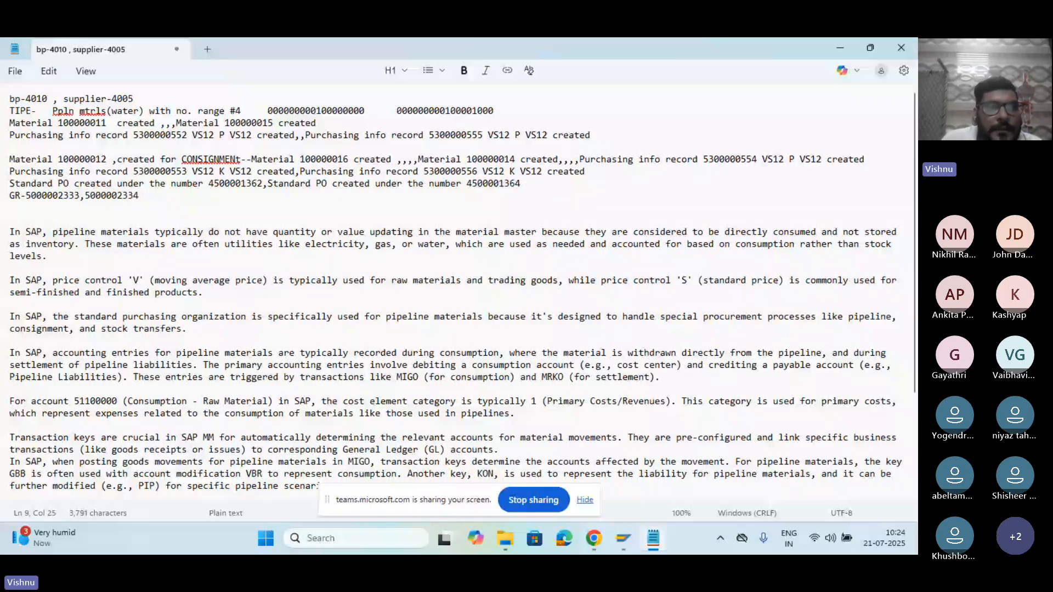
pyautogui.hotkey('ctrl', 'v')
pyautogui.hotkey('alt', 'Tab')
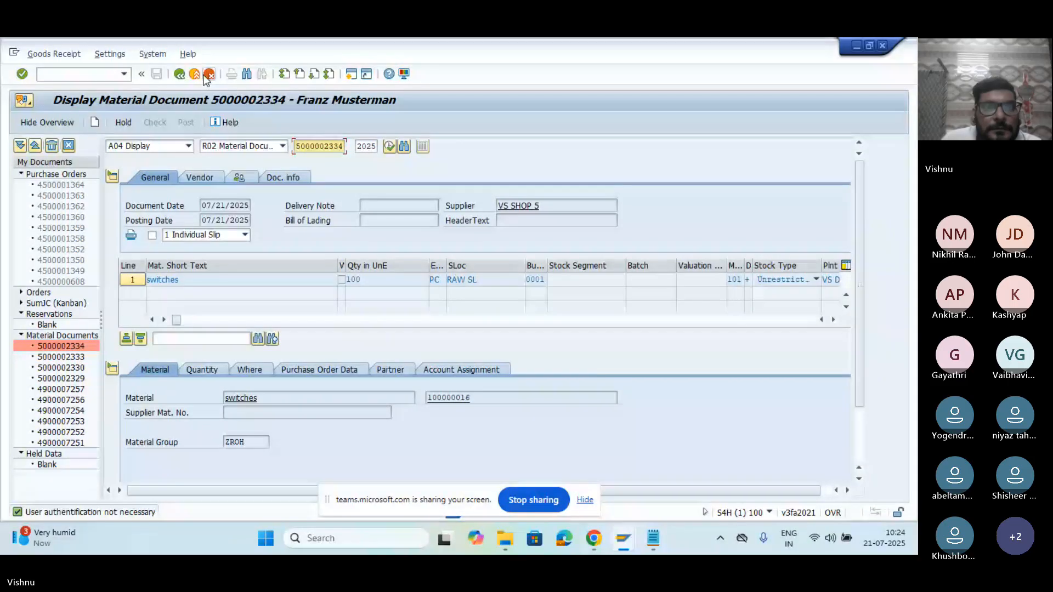
# Step: Leave MIGO for the SAP Easy Access screen and expand the MIGO- Transfer posting/411/K favorites folder
pyautogui.click(116, 70)
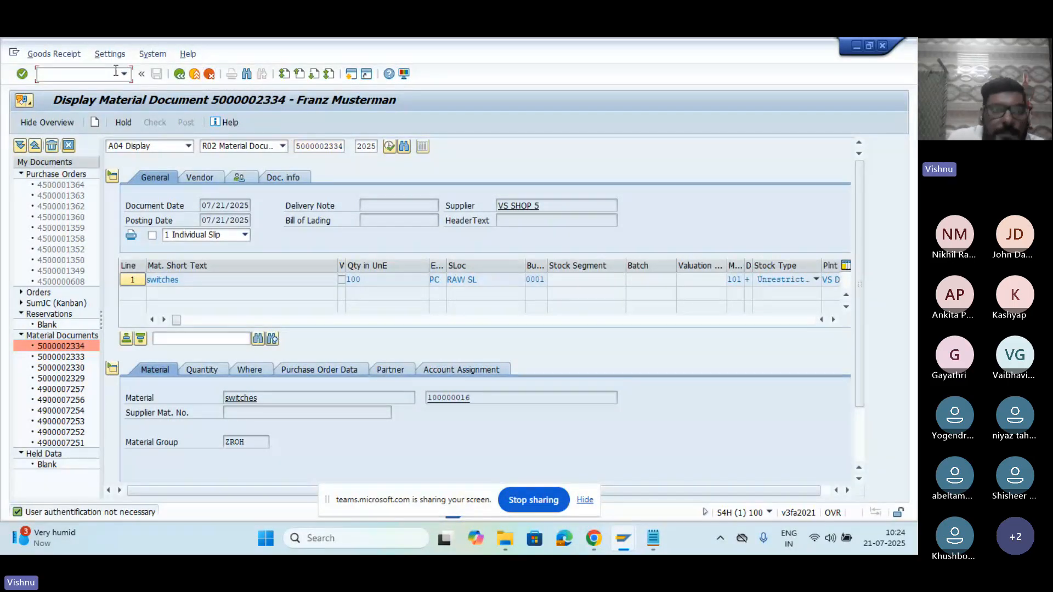
pyautogui.write('/n')
pyautogui.press('Return')
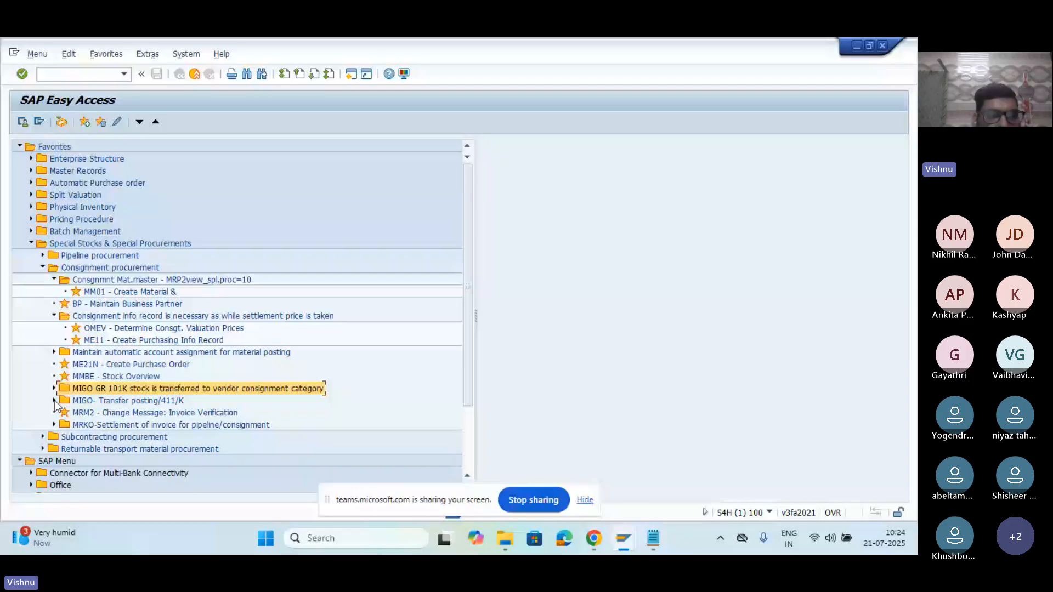
pyautogui.click(54, 401)
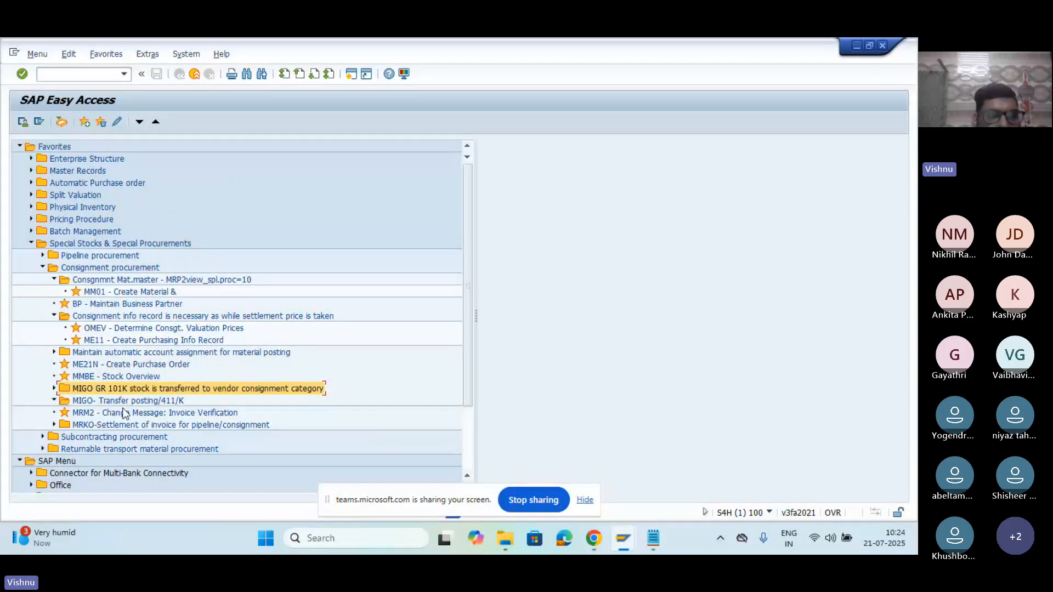
# Step: Run the MMBE stock overview for material 100000016 in plant VS12 and examine the vendor consignment line under storage location VS1
pyautogui.doubleClick(110, 377)
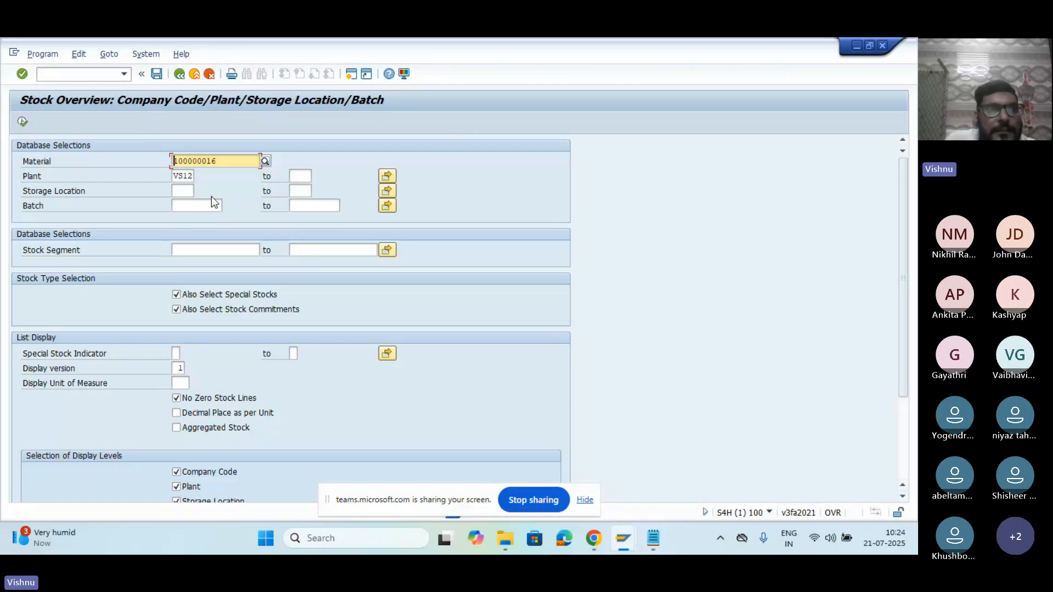
pyautogui.click(28, 120)
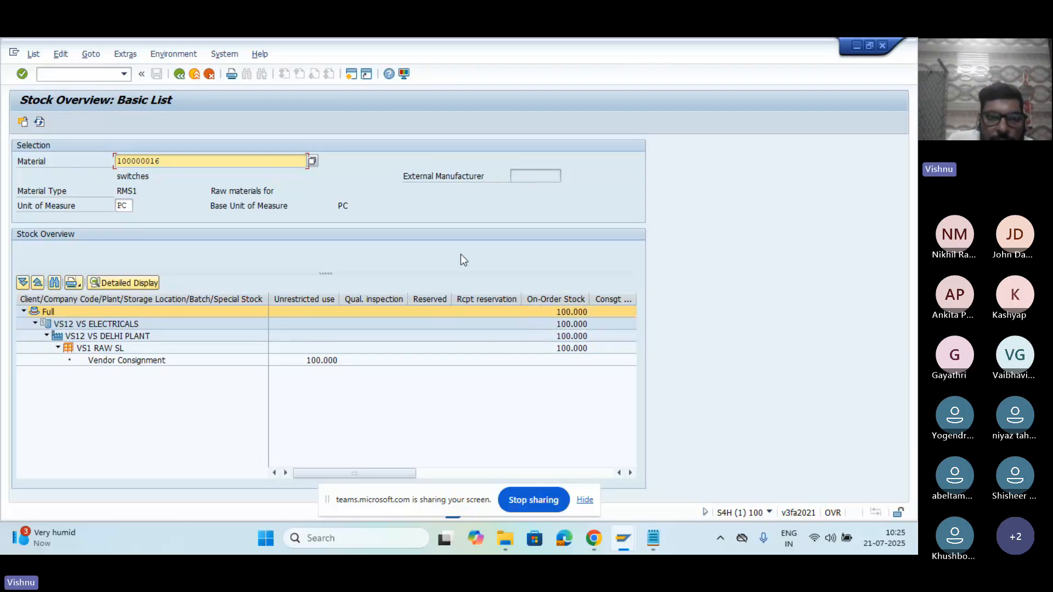
pyautogui.click(301, 363)
pyautogui.click(124, 336)
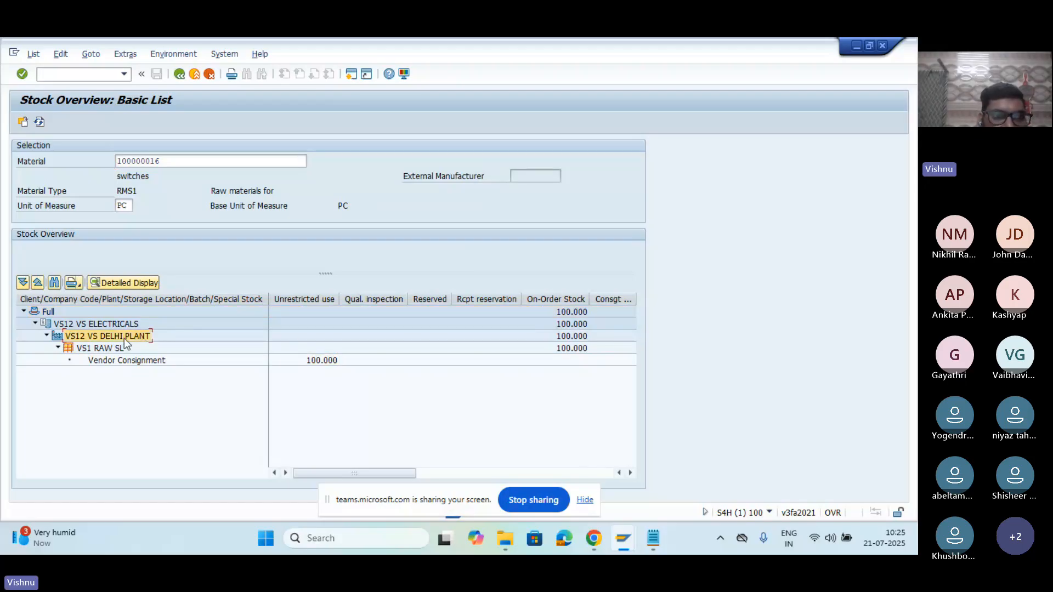
pyautogui.click(117, 349)
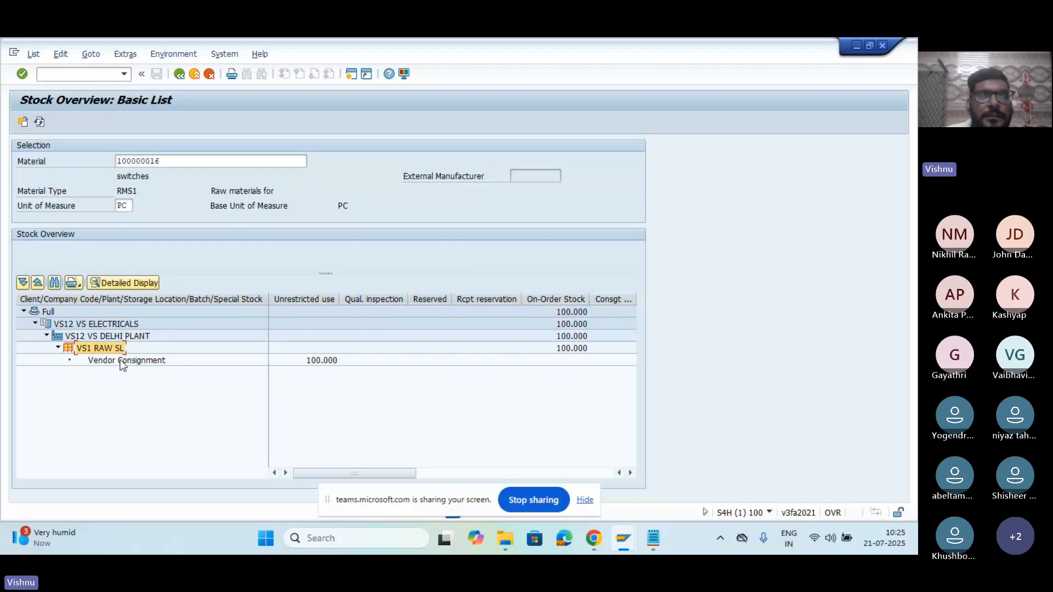
pyautogui.click(123, 362)
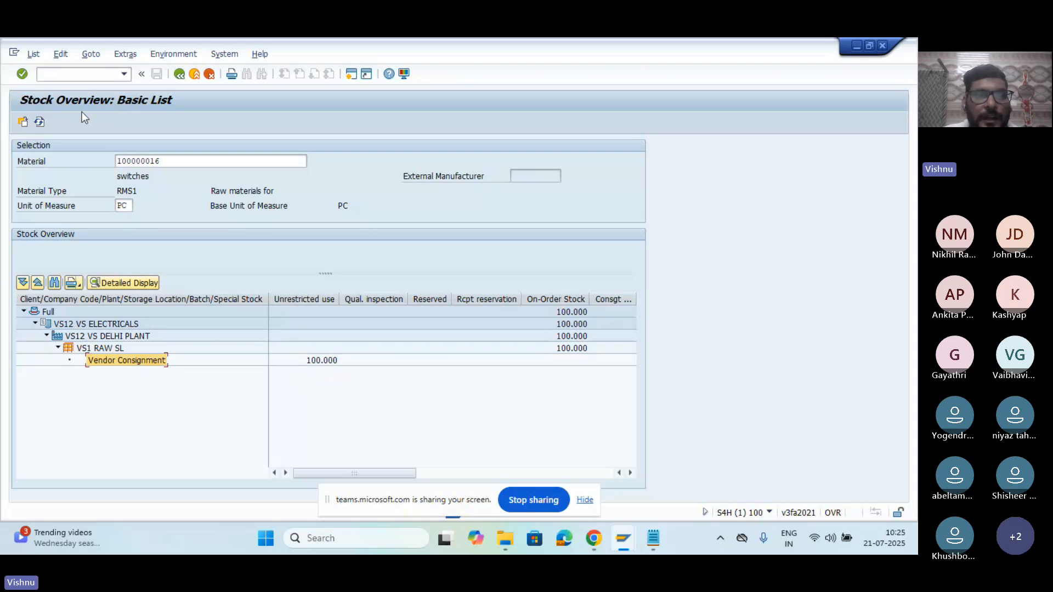
# Step: Leave the stock overview for SAP Easy Access, expand the MIGO GR 101K favorites folder and select the MIGO- Transfer posting/411/K folder
pyautogui.click(77, 79)
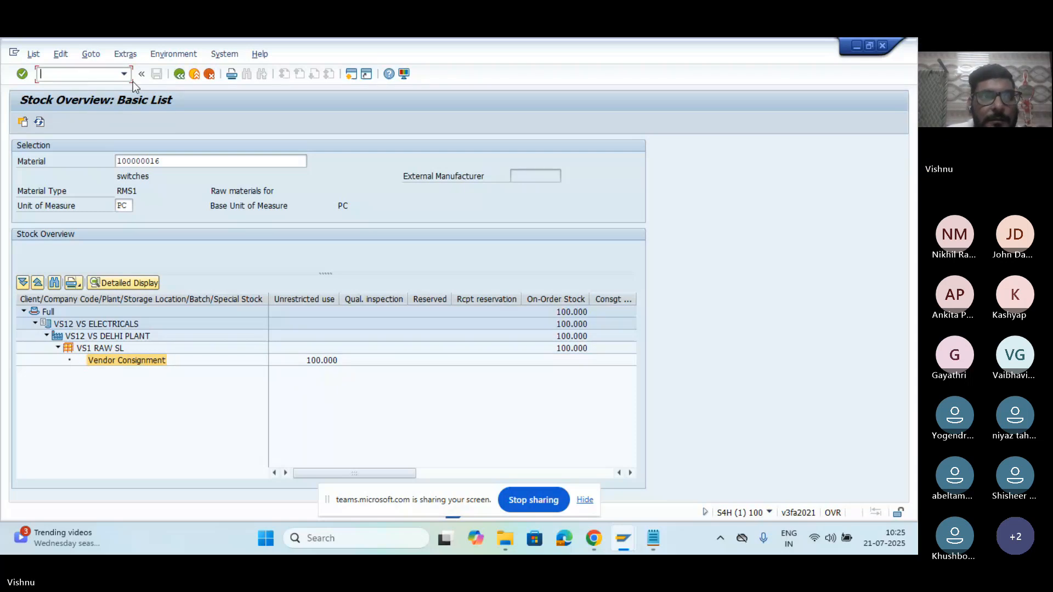
pyautogui.write('/n')
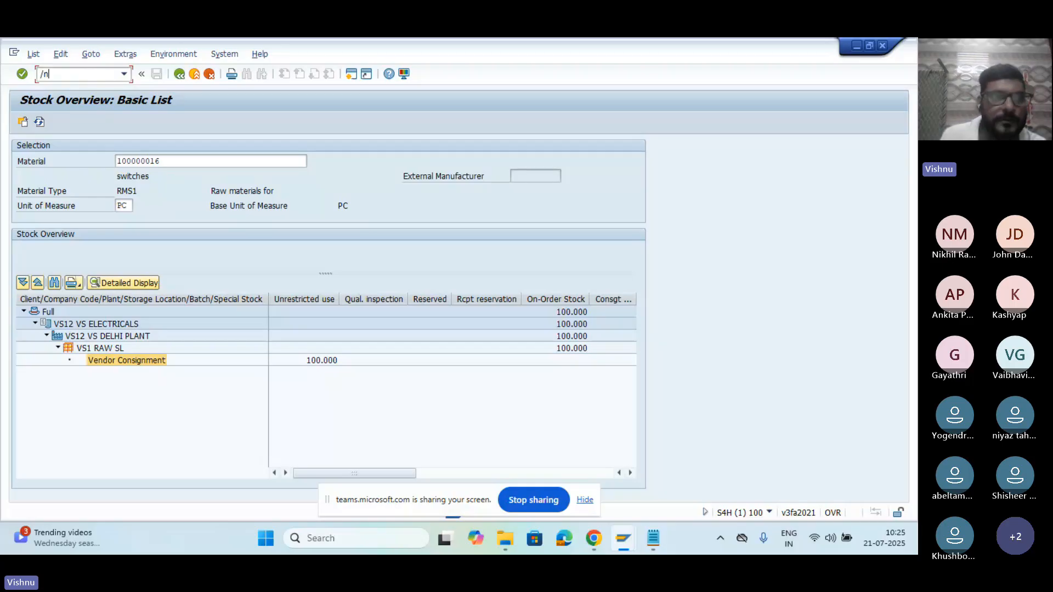
pyautogui.press('Return')
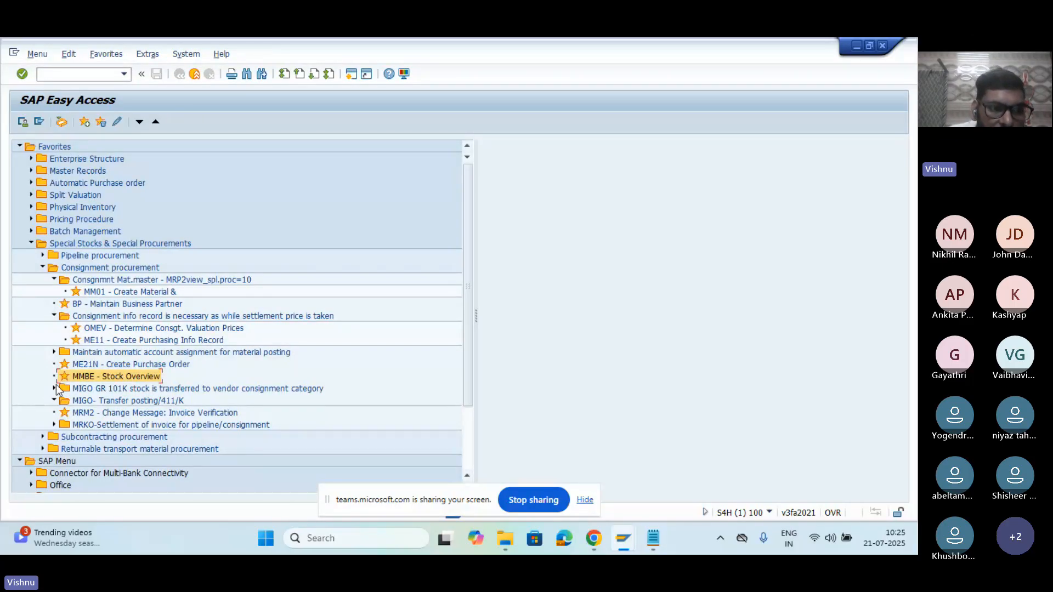
pyautogui.click(55, 388)
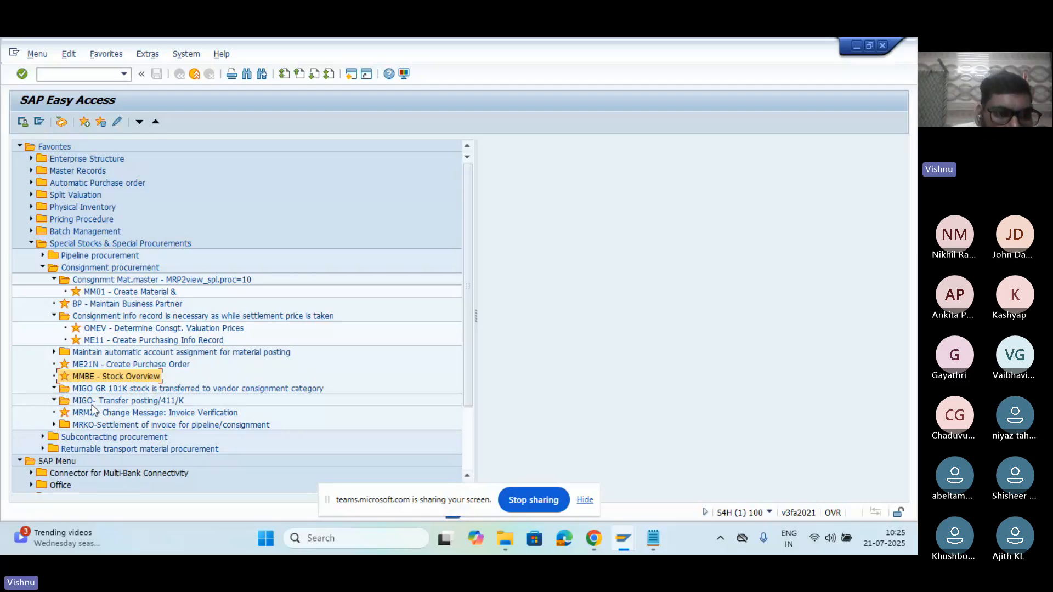
pyautogui.click(124, 389)
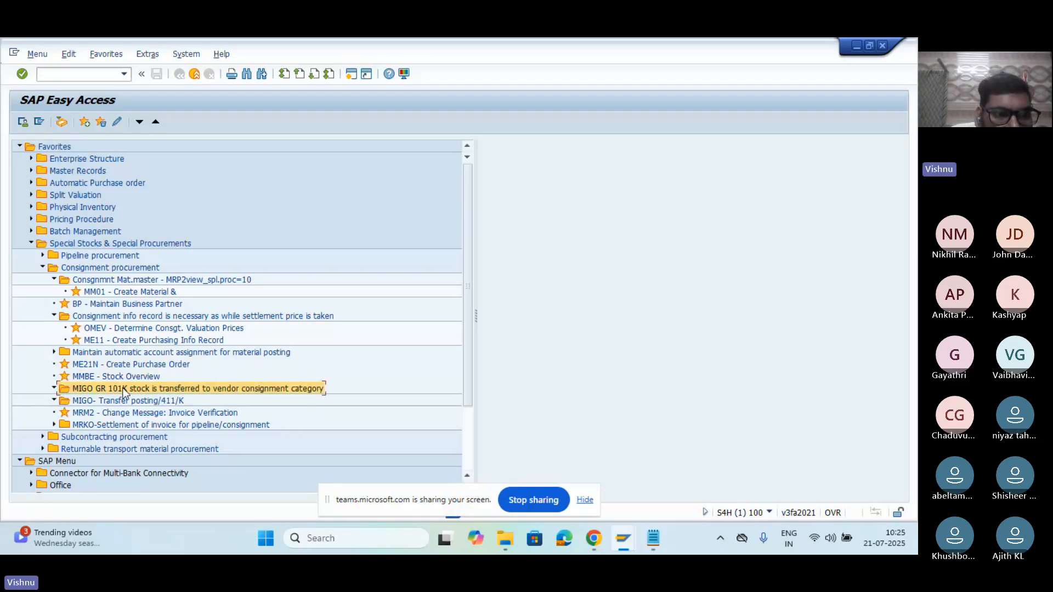
pyautogui.click(102, 401)
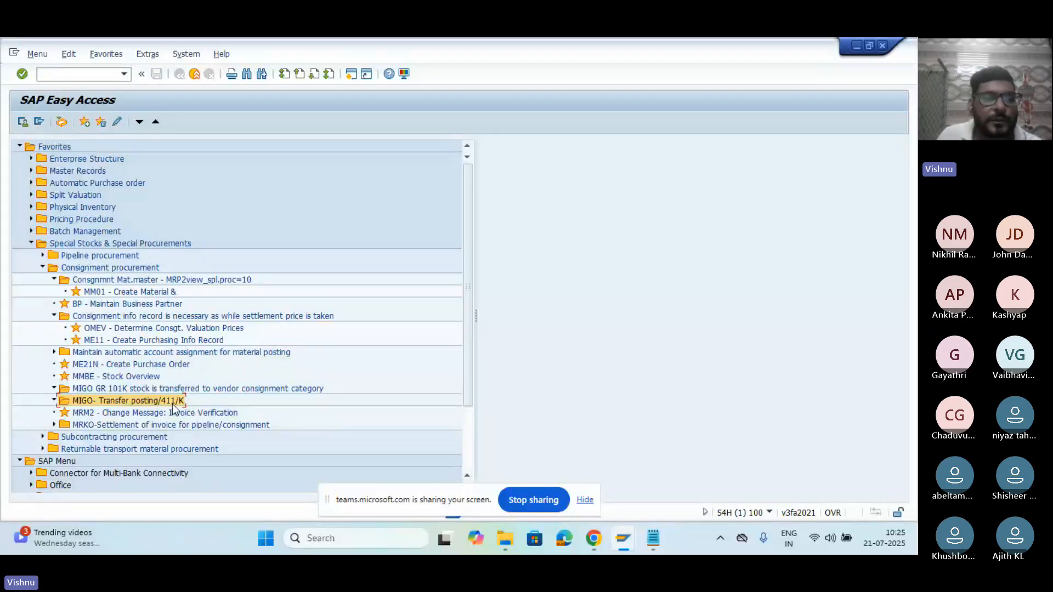
# Step: Start transaction MIGO and set the action to A08 Transfer Posting
pyautogui.click(66, 73)
pyautogui.write('m')
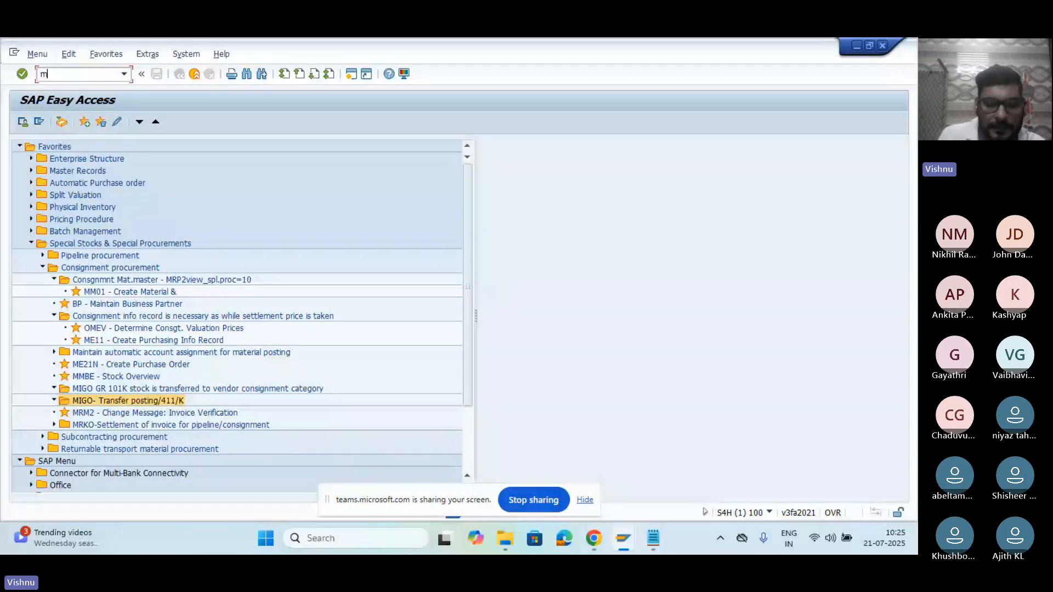
pyautogui.write('igo')
pyautogui.press('Return')
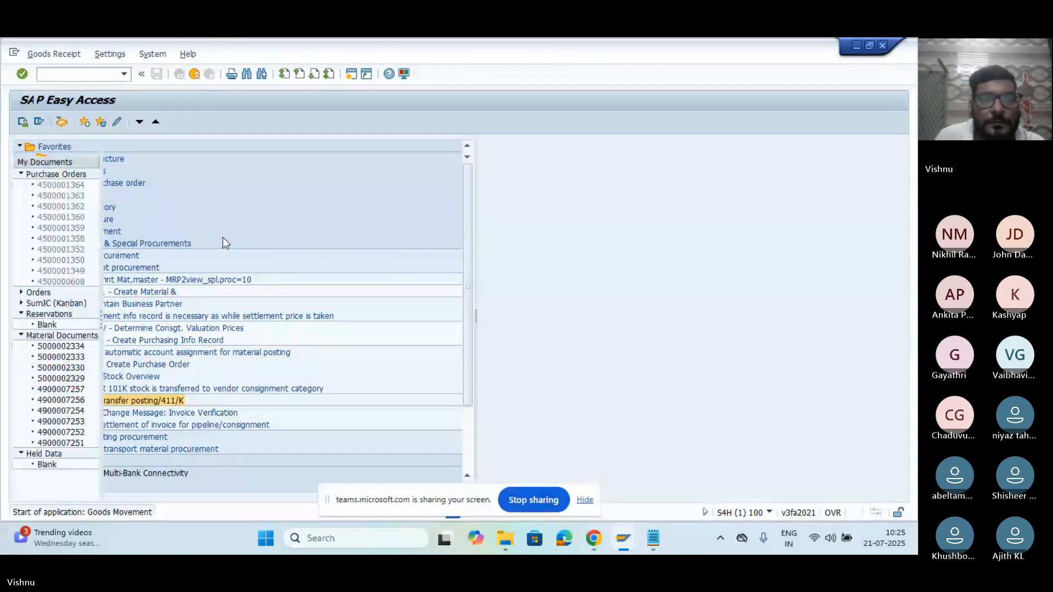
pyautogui.click(188, 146)
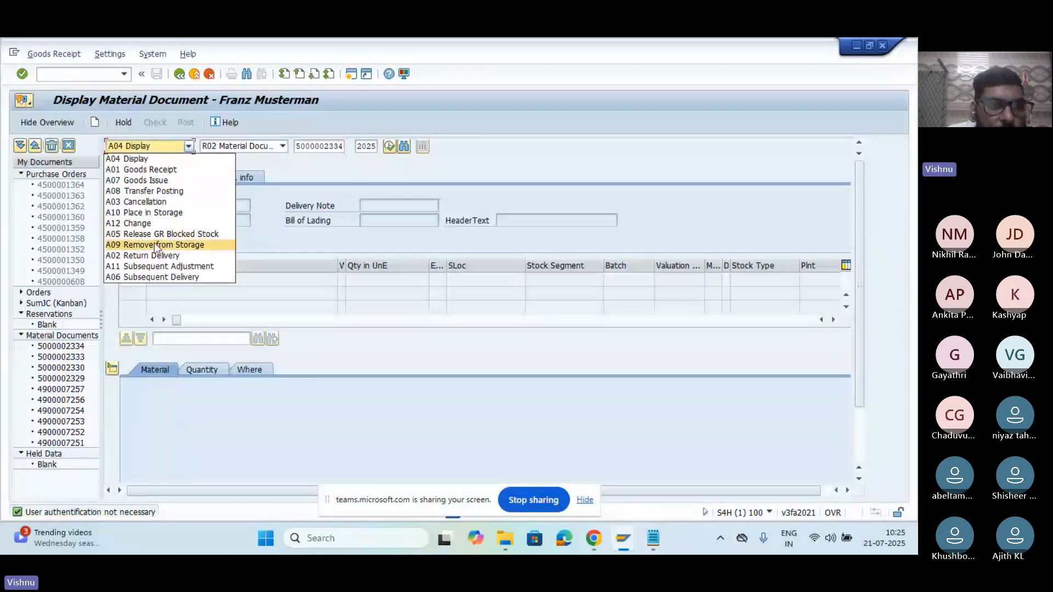
pyautogui.click(148, 191)
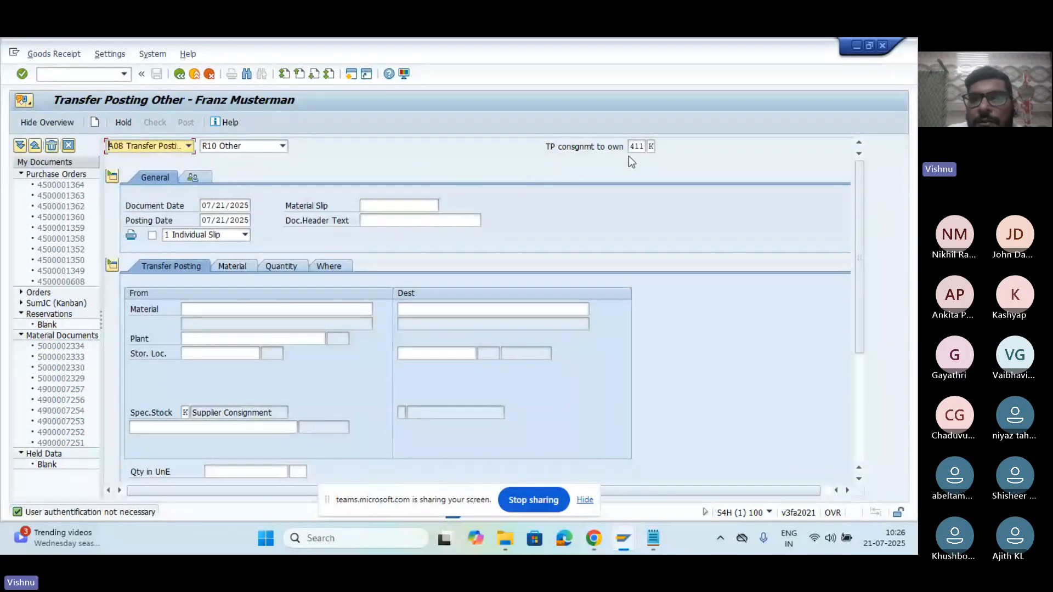
# Step: Fill in the transfer posting source with material 100000016, plant VS12 and storage location VS1
pyautogui.click(213, 309)
pyautogui.click(220, 321)
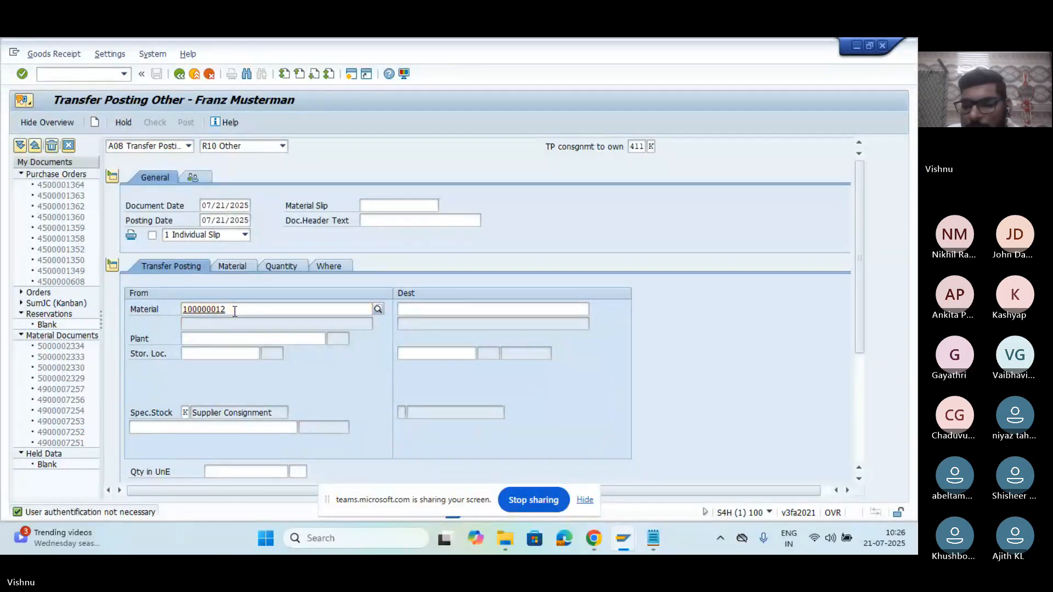
pyautogui.press('BackSpace')
pyautogui.write('6')
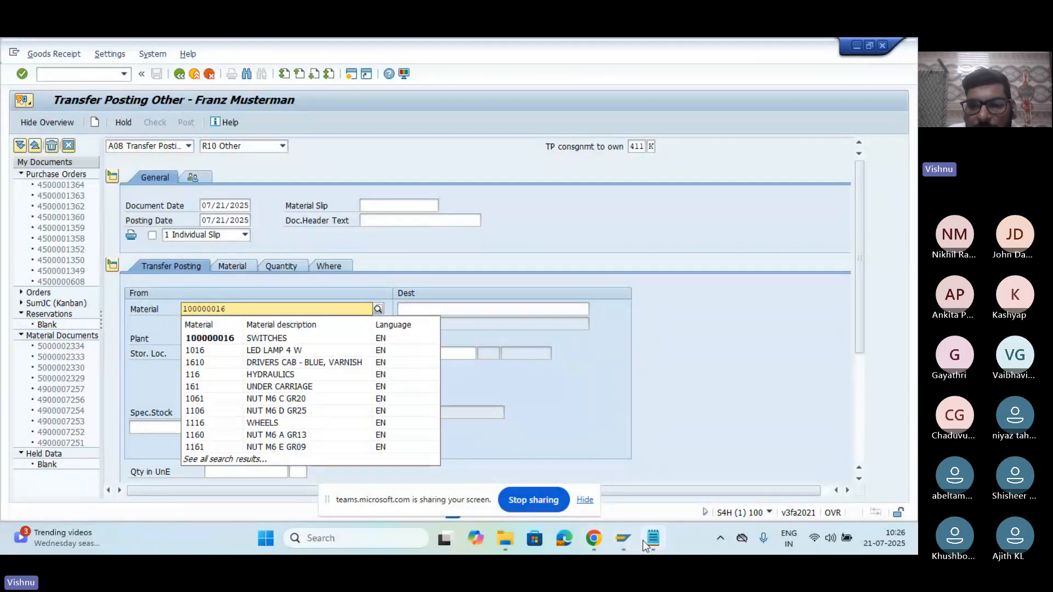
pyautogui.click(643, 540)
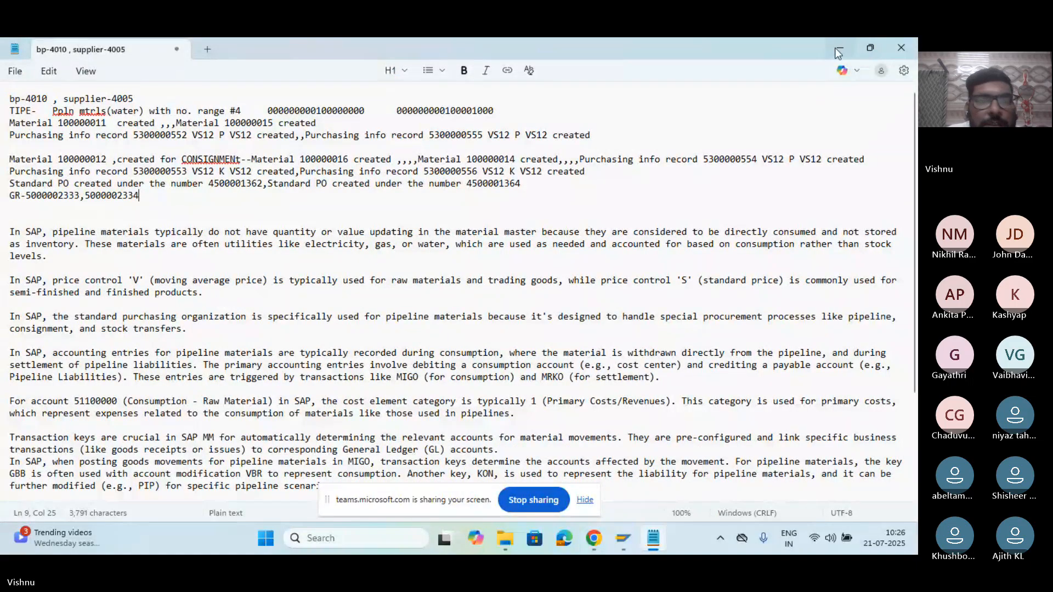
pyautogui.hotkey('alt', 'Tab')
pyautogui.click(239, 338)
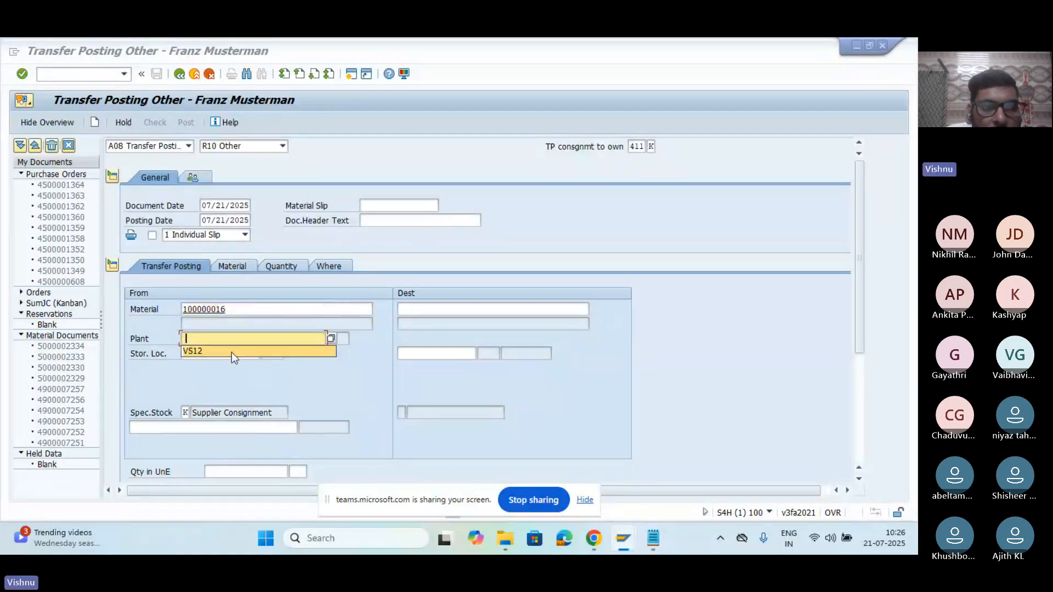
pyautogui.click(231, 352)
pyautogui.click(219, 354)
pyautogui.click(218, 367)
# Step: Try copying the source plant VS12 into the destination material field
pyautogui.click(445, 312)
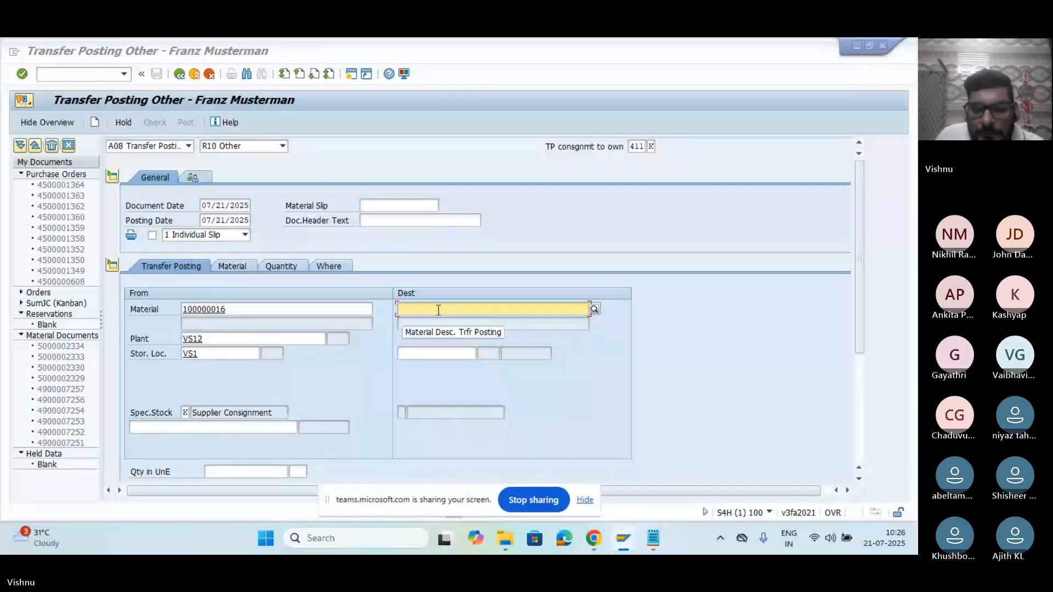
pyautogui.click(431, 311)
pyautogui.click(242, 339)
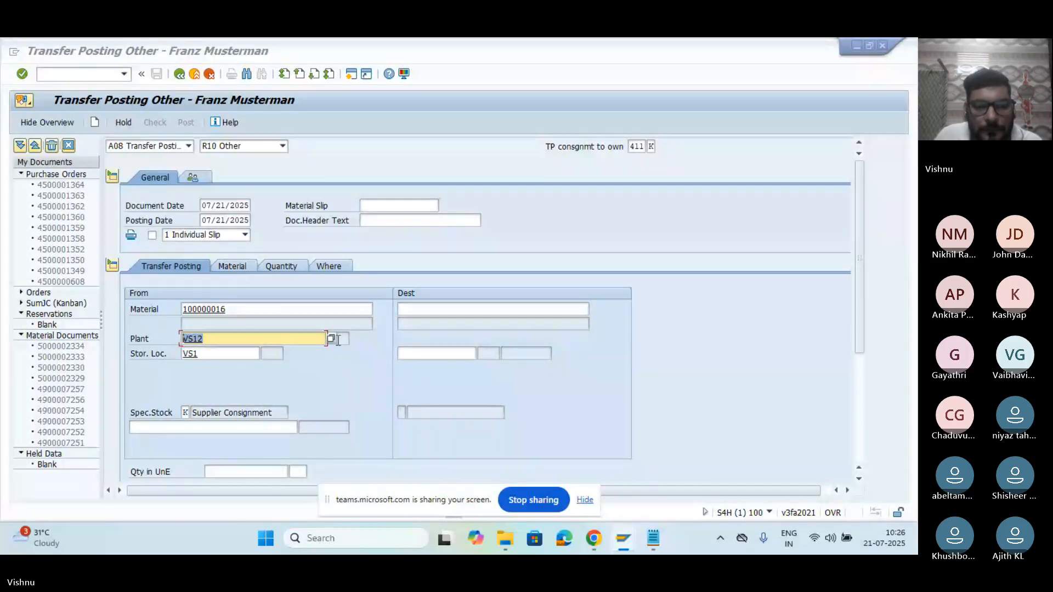
pyautogui.click(423, 316)
pyautogui.write('VS12')
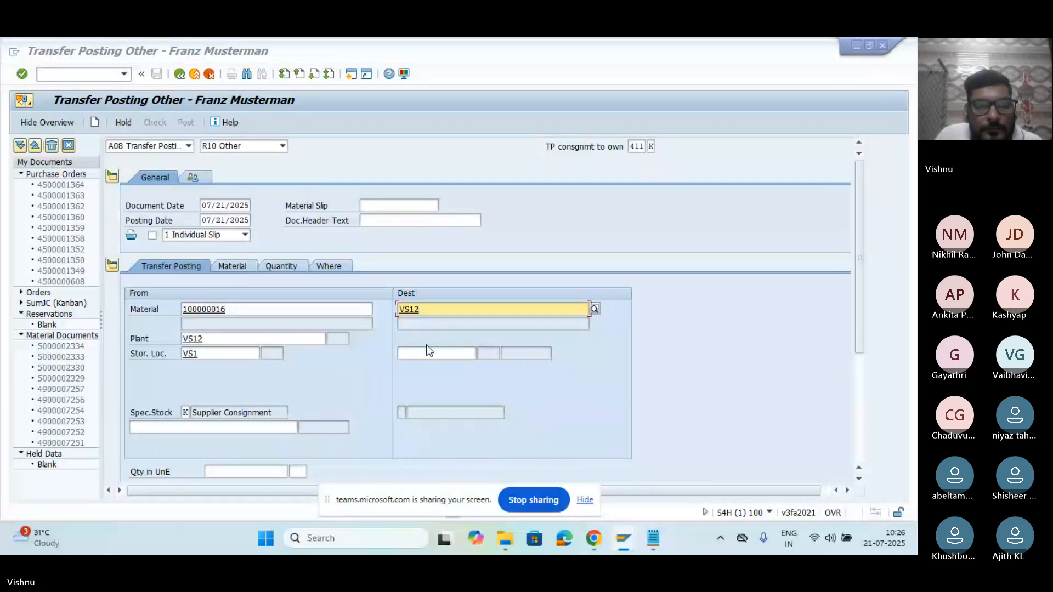
# Step: Copy the source storage location VS1 into the destination storage location
pyautogui.moveTo(200, 354); pyautogui.dragTo(167, 360)
pyautogui.hotkey('ctrl', 'c')
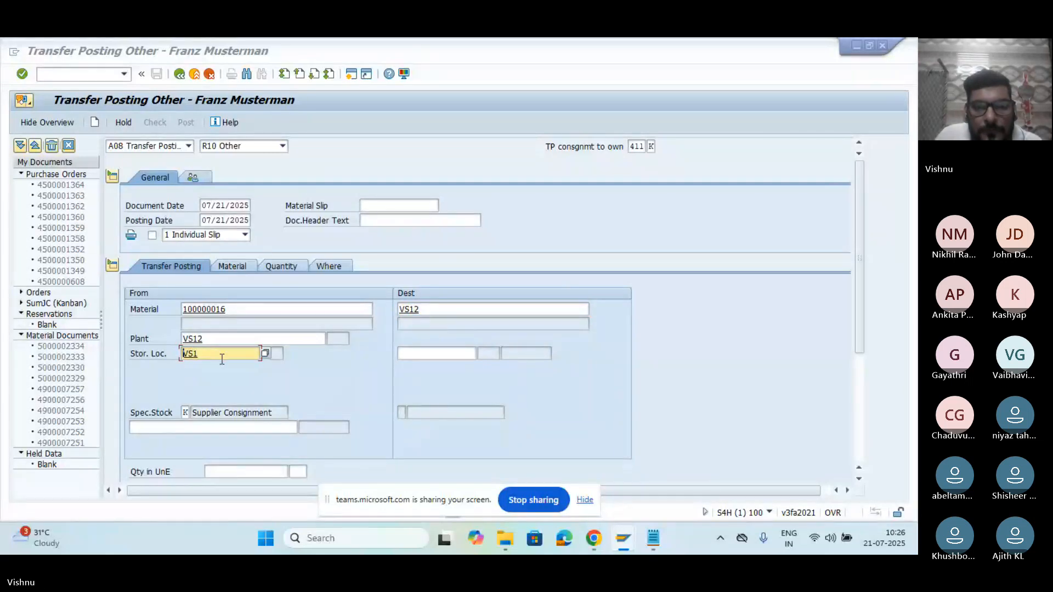
pyautogui.click(400, 353)
pyautogui.hotkey('ctrl', 'v')
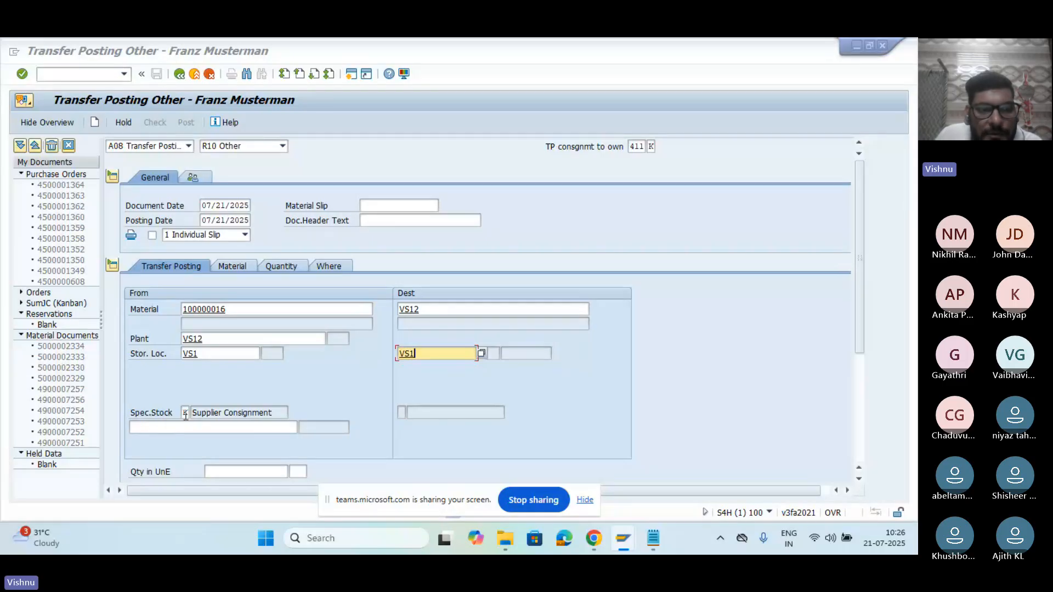
pyautogui.scroll(-5, 858, 307)
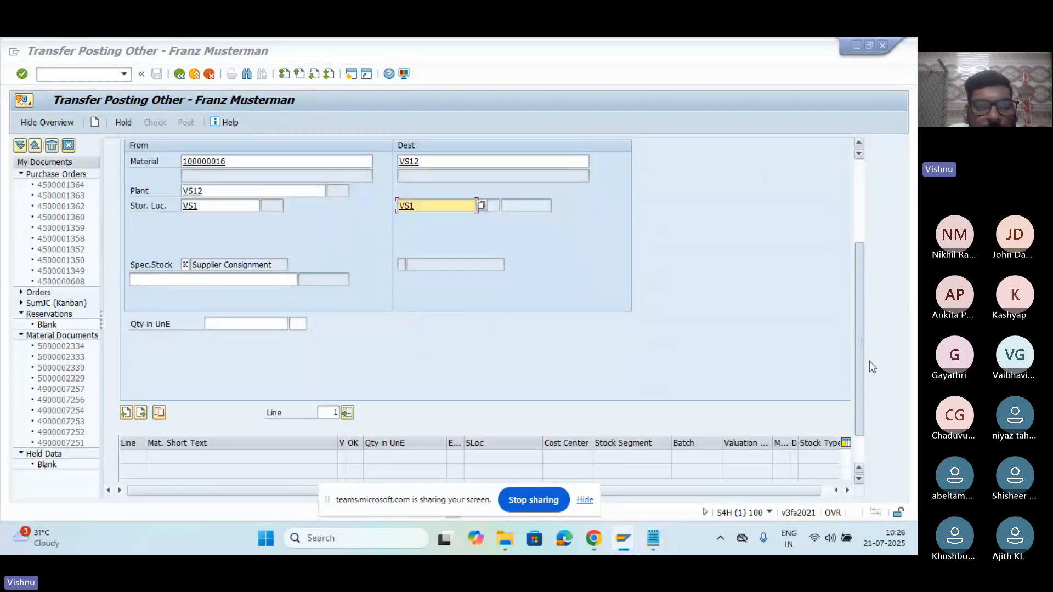
pyautogui.scroll(-1, 872, 366)
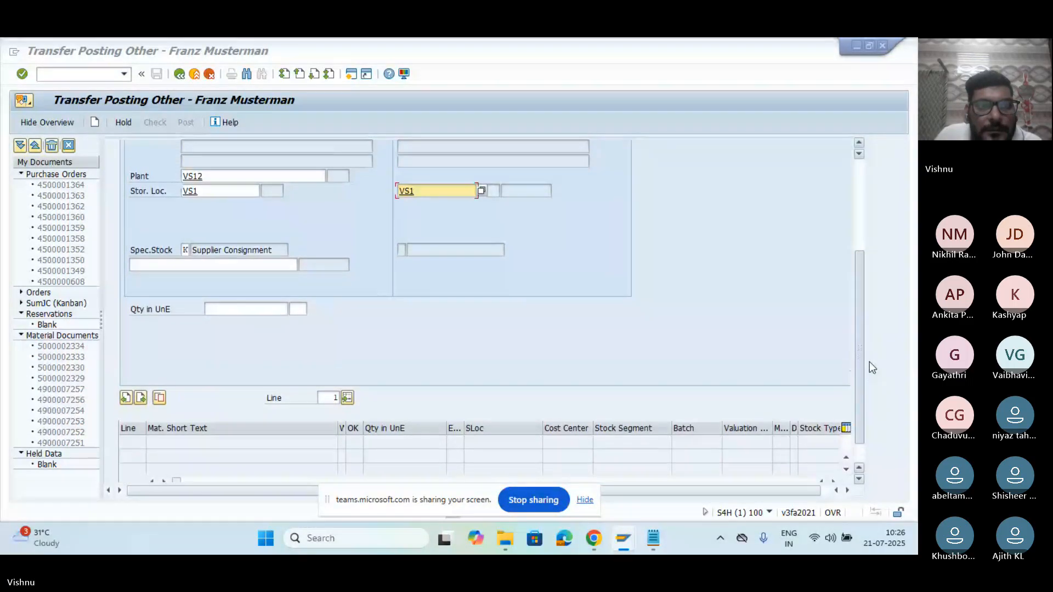
pyautogui.scroll(8, 871, 366)
pyautogui.click(229, 266)
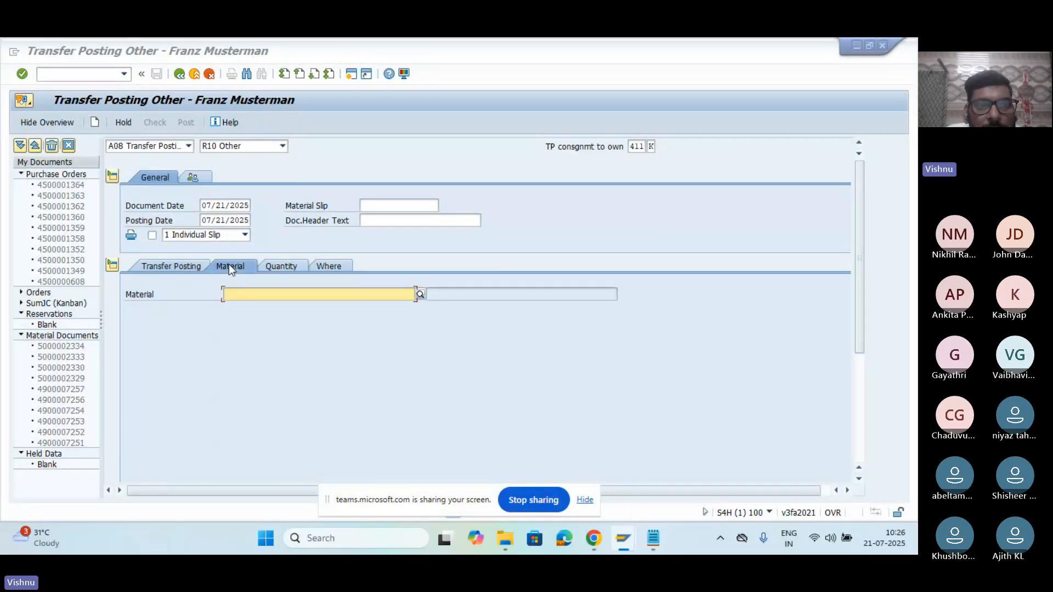
pyautogui.click(187, 264)
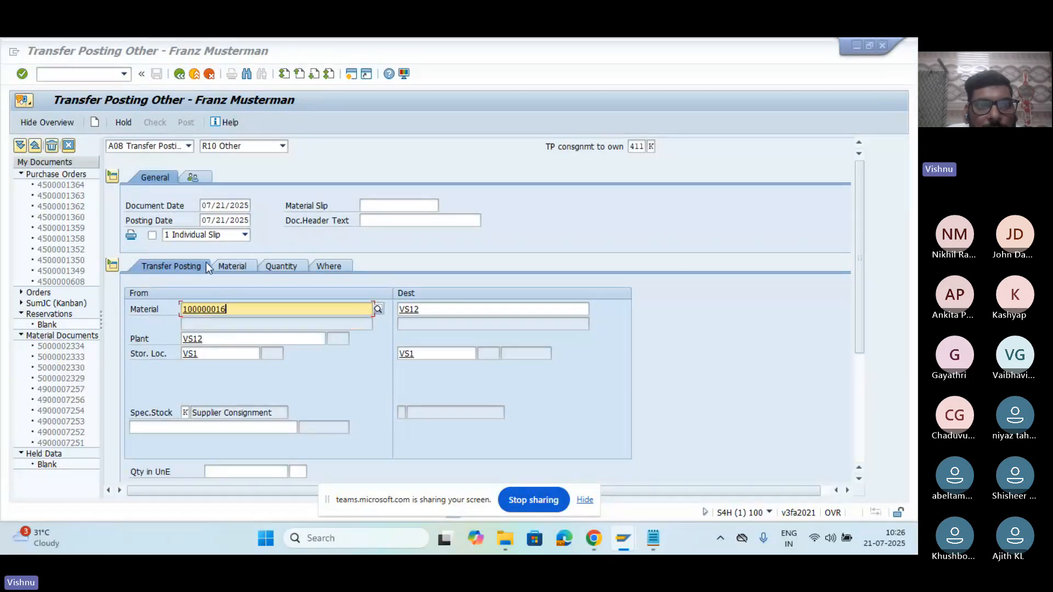
# Step: Clear the VS12 entry from the destination material and validate the transfer posting data
pyautogui.press('Return')
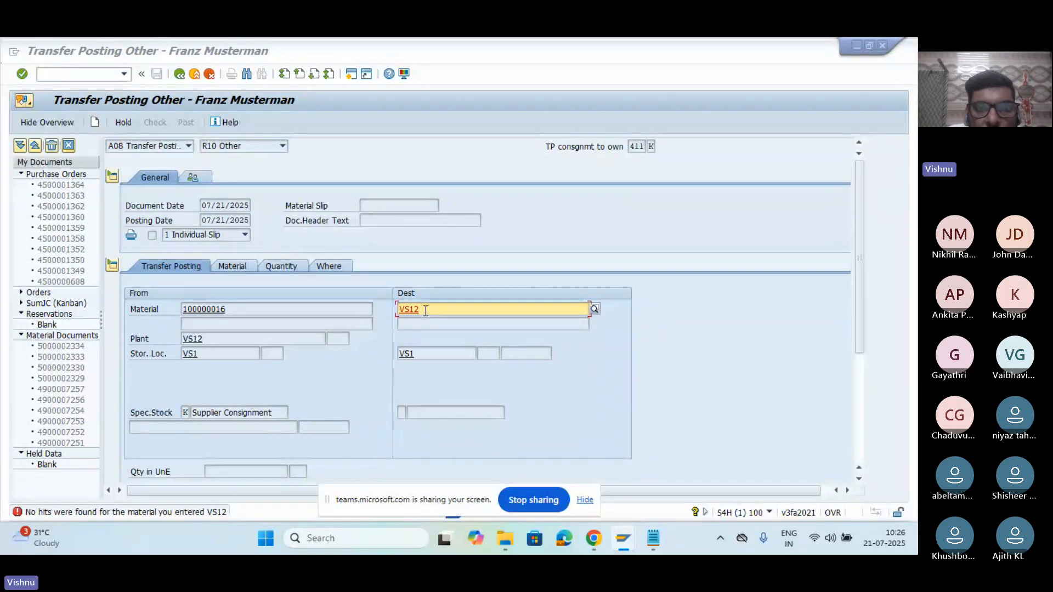
pyautogui.hotkey('shift', 'End')
pyautogui.press('Delete')
pyautogui.press('Return')
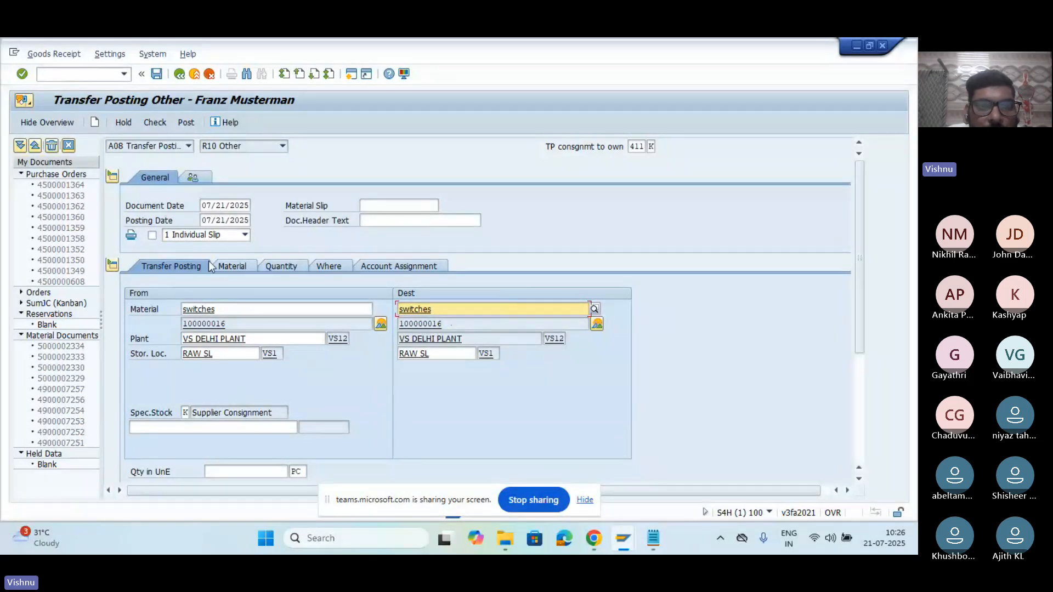
# Step: Set the transfer posting item's quantity in unit of entry to 100 PC
pyautogui.click(231, 264)
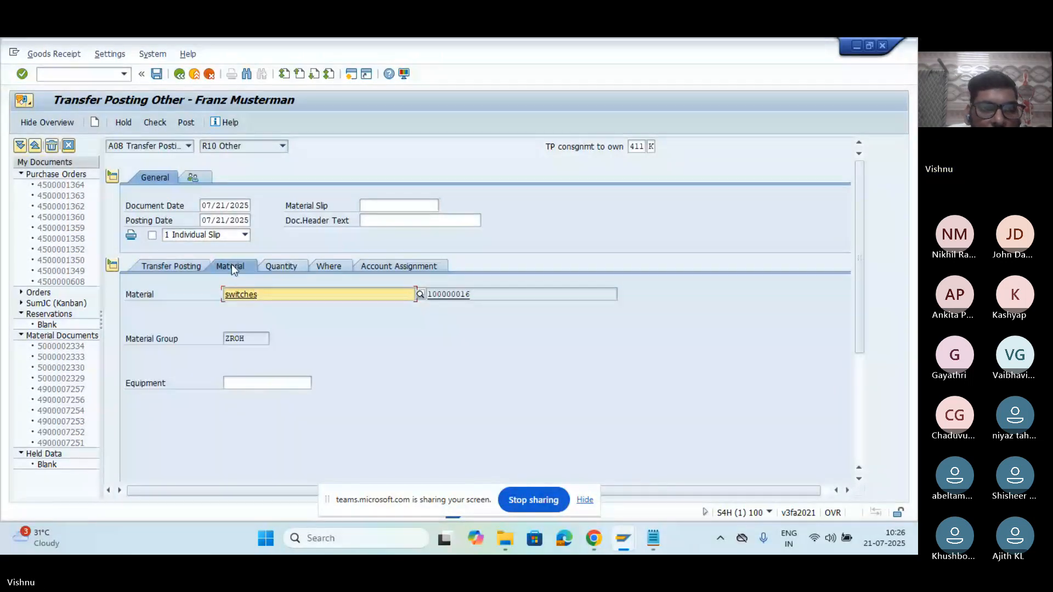
pyautogui.click(294, 264)
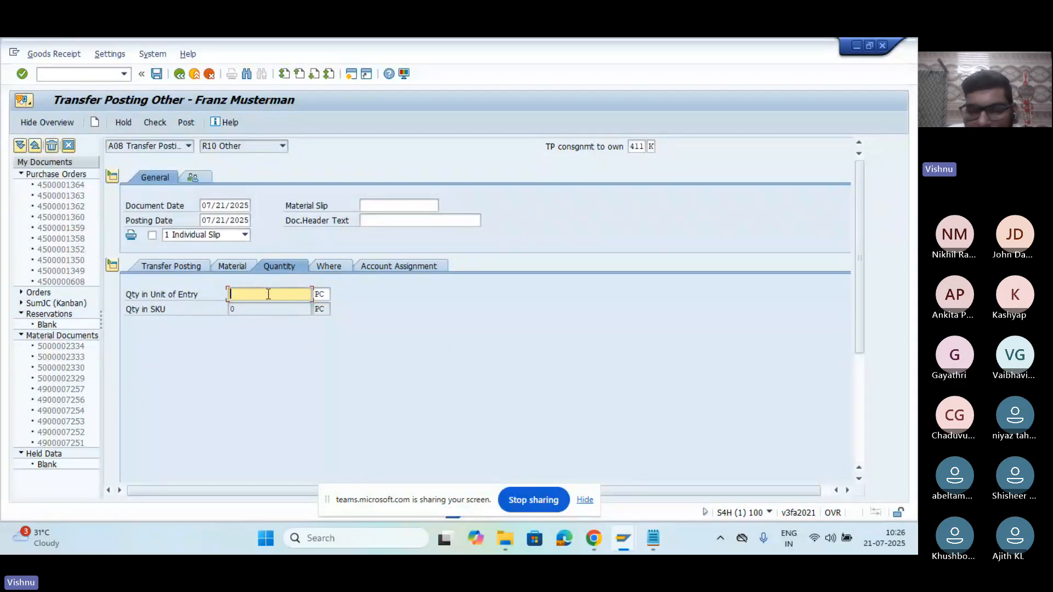
pyautogui.write('100')
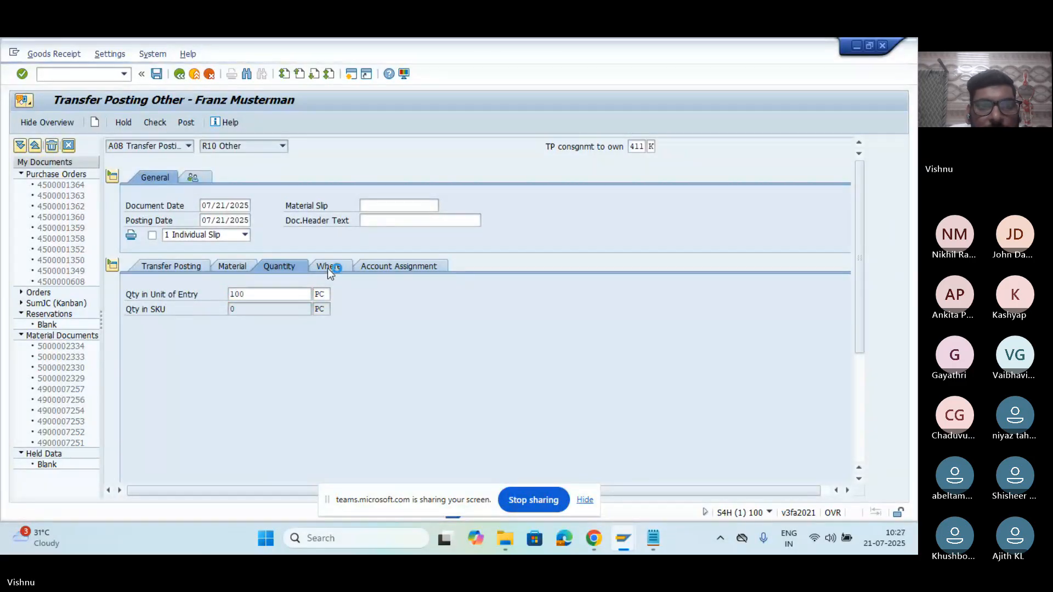
# Step: Enter supplier number 4005, copied from the Notepad notes, as the vendor for the transfer posting item
pyautogui.click(328, 268)
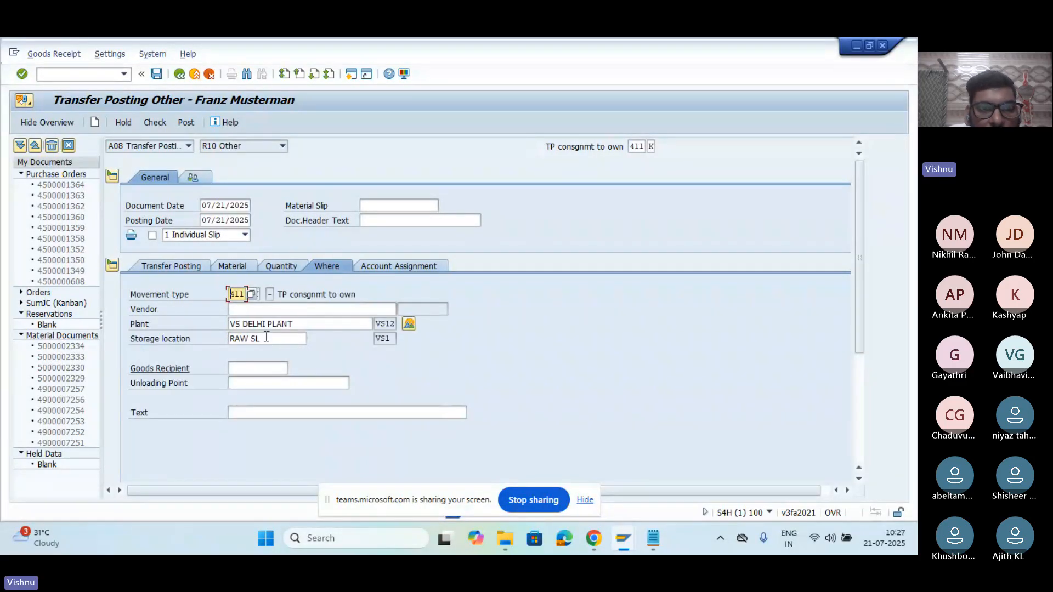
pyautogui.click(281, 313)
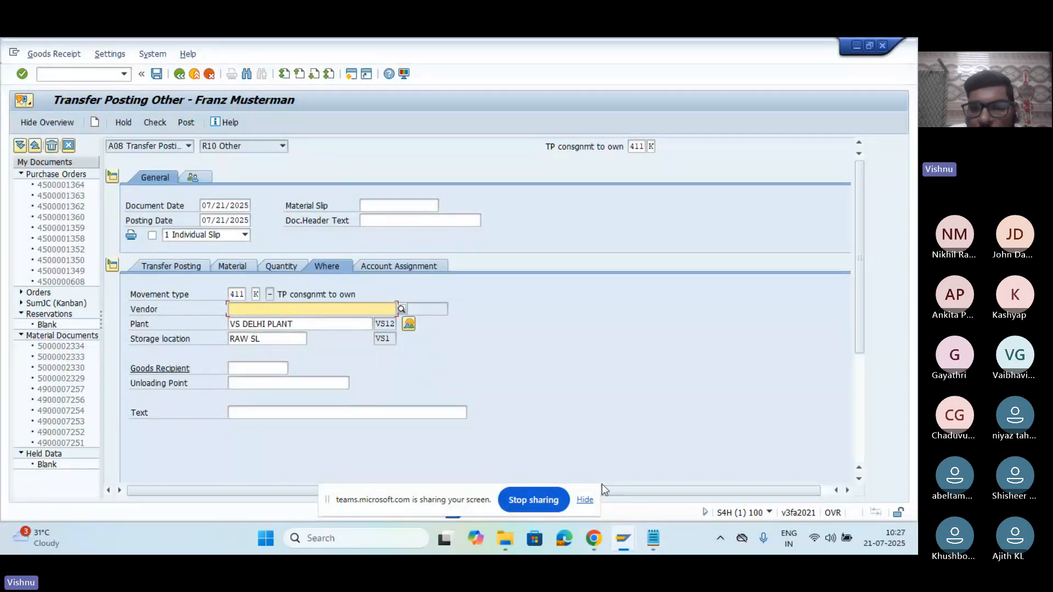
pyautogui.click(652, 538)
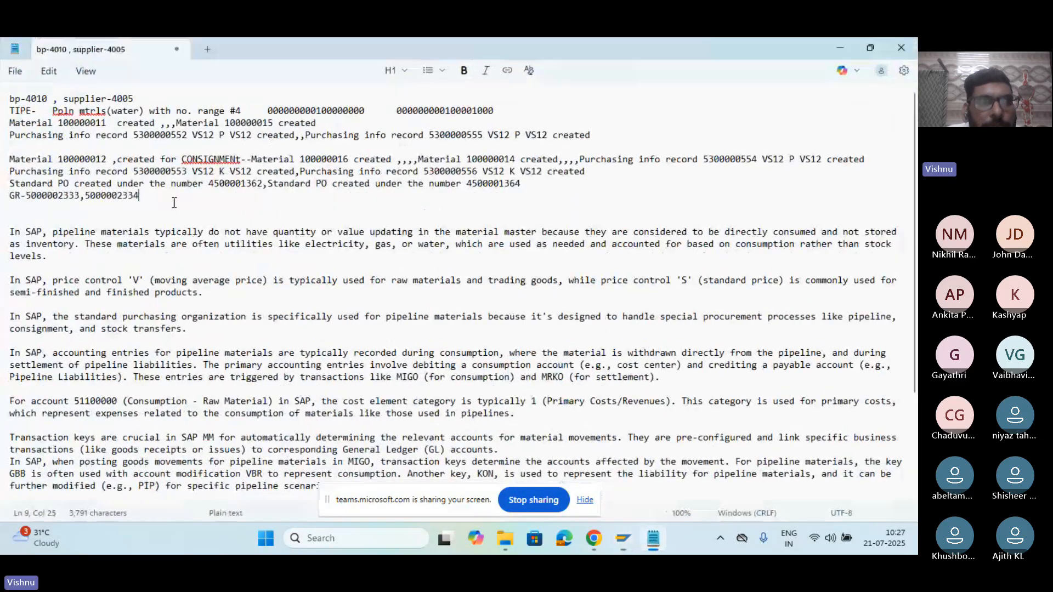
pyautogui.doubleClick(121, 99)
pyautogui.hotkey('ctrl', 'c')
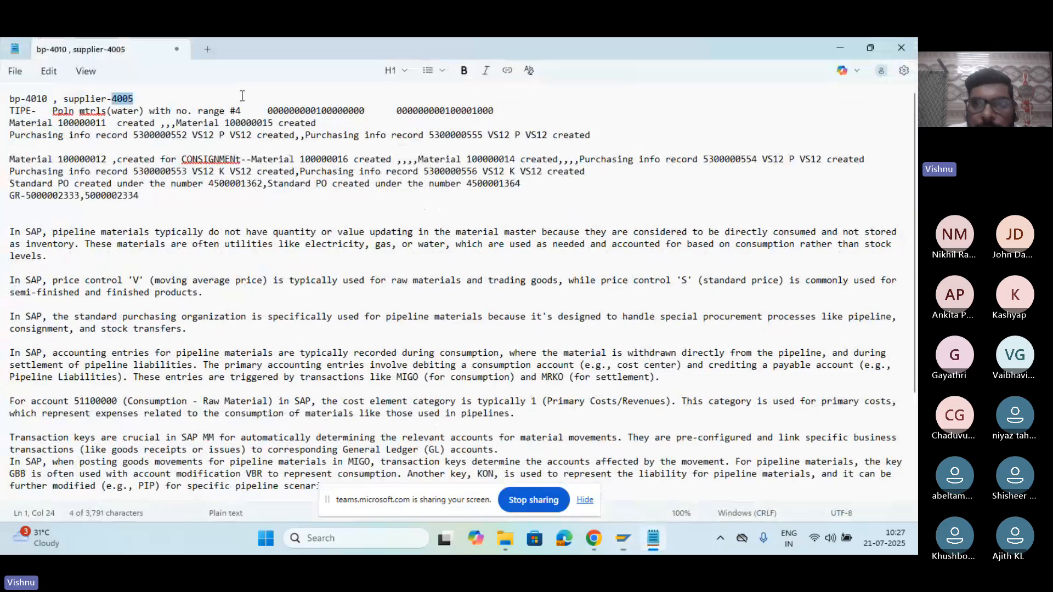
pyautogui.click(847, 38)
pyautogui.hotkey('ctrl', 'v')
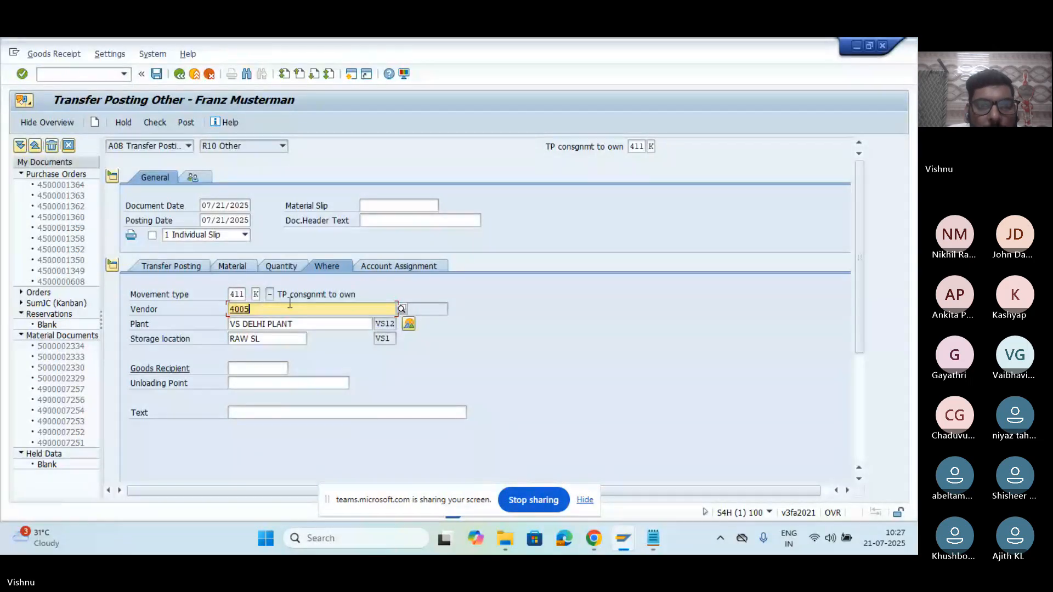
# Step: Search for the item's account assignment cost center, restricted to controlling area VS12 and company code VS12
pyautogui.click(399, 267)
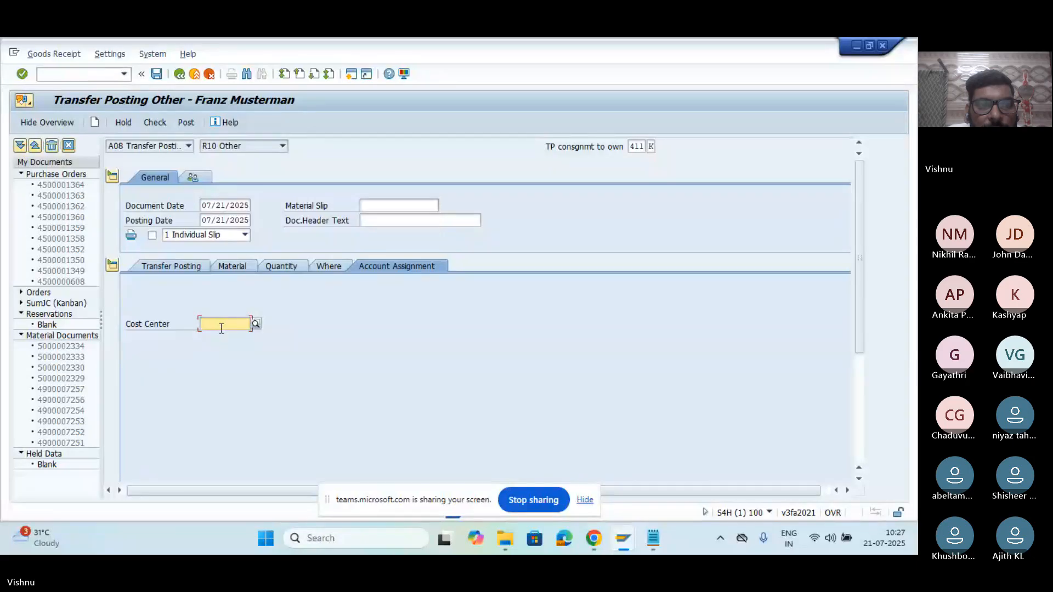
pyautogui.click(256, 324)
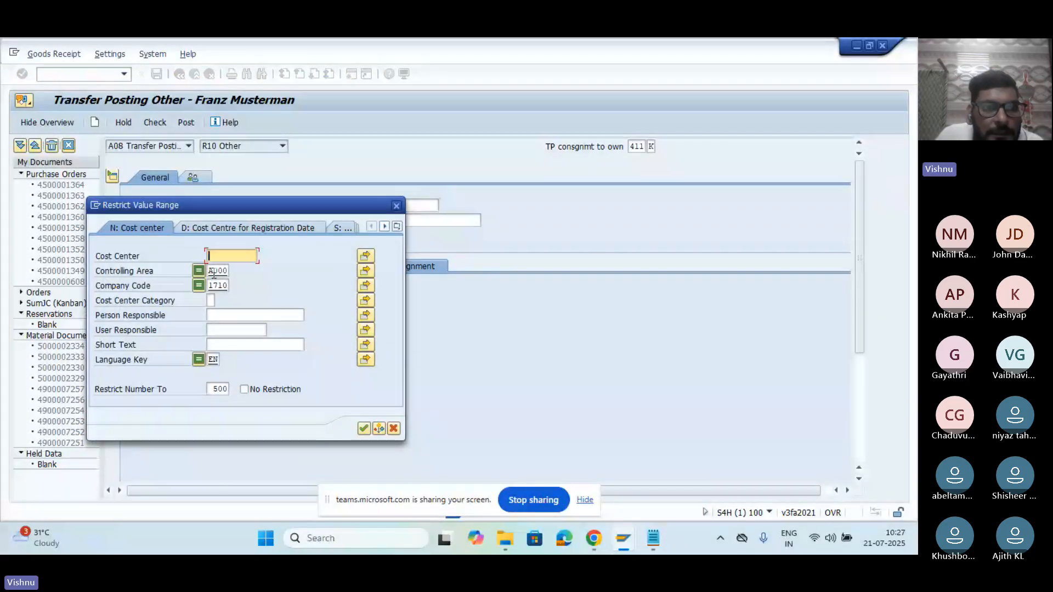
pyautogui.doubleClick(210, 270)
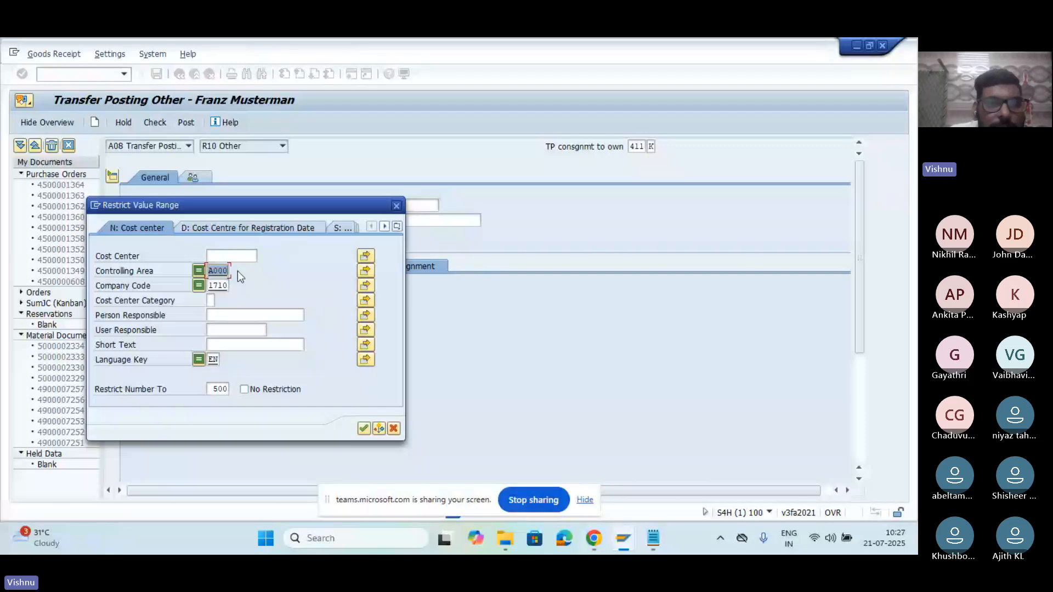
pyautogui.write('V')
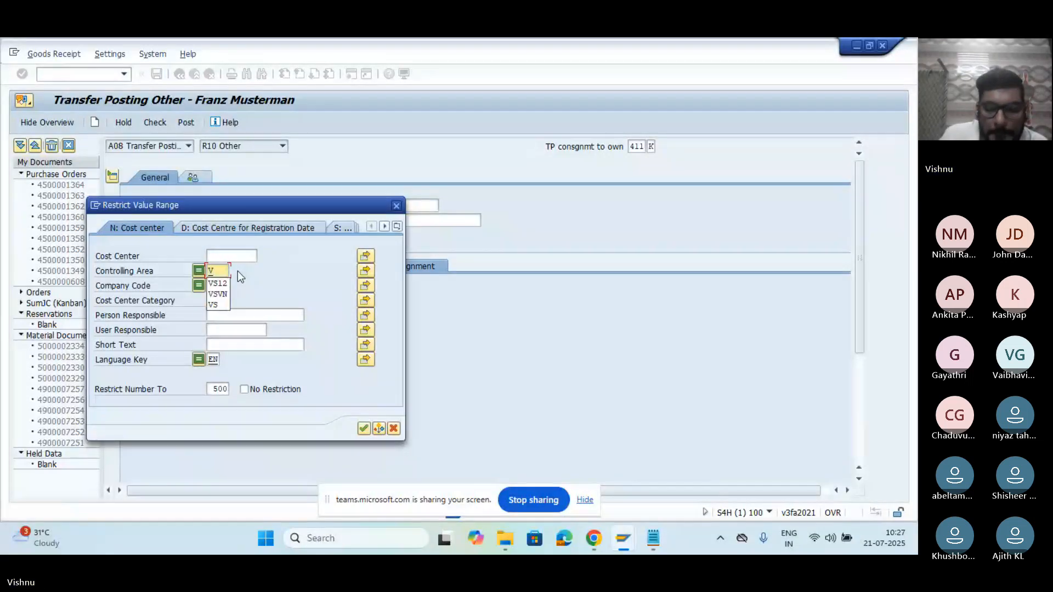
pyautogui.press('Down')
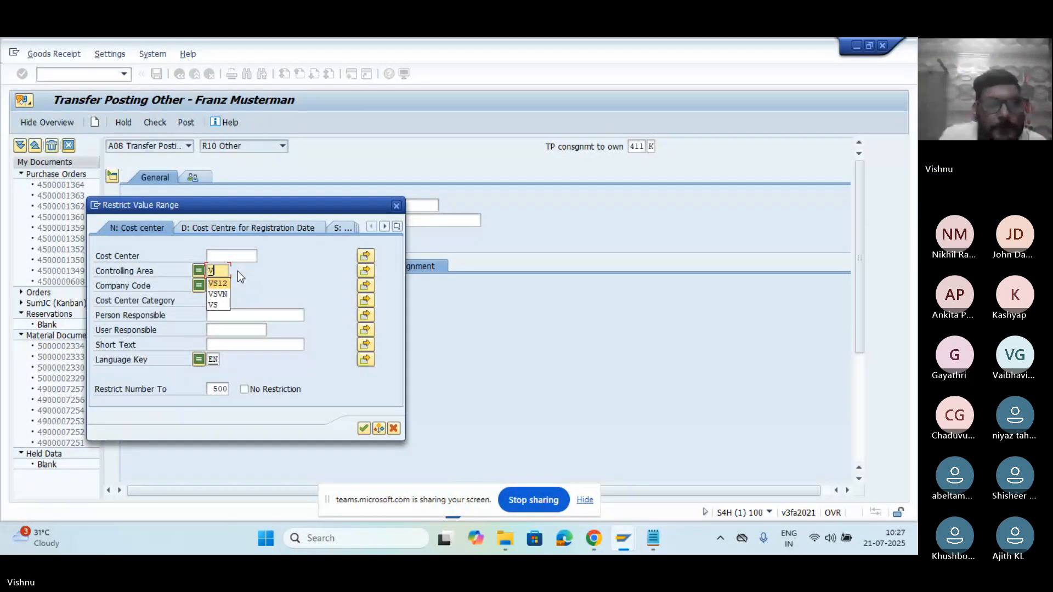
pyautogui.press('Return')
pyautogui.press('Tab')
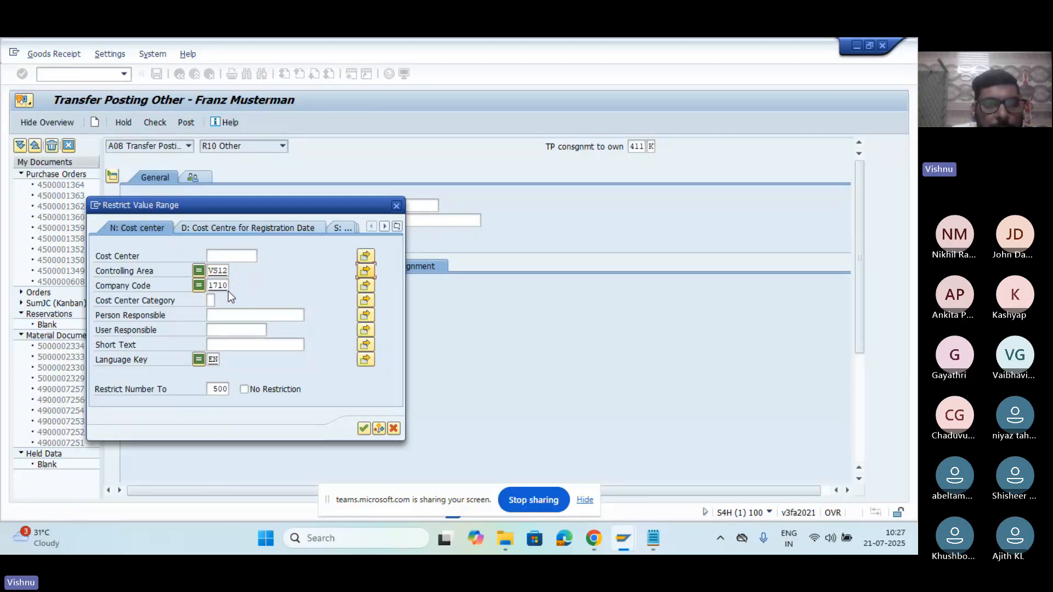
pyautogui.moveTo(228, 288); pyautogui.dragTo(200, 287)
pyautogui.press('BackSpace')
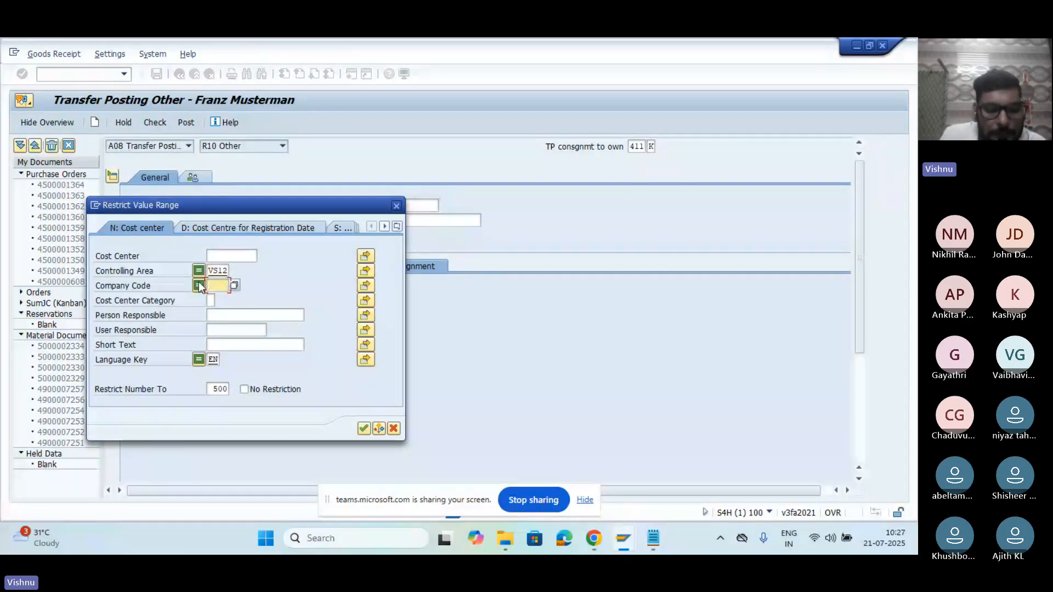
pyautogui.write('VS12')
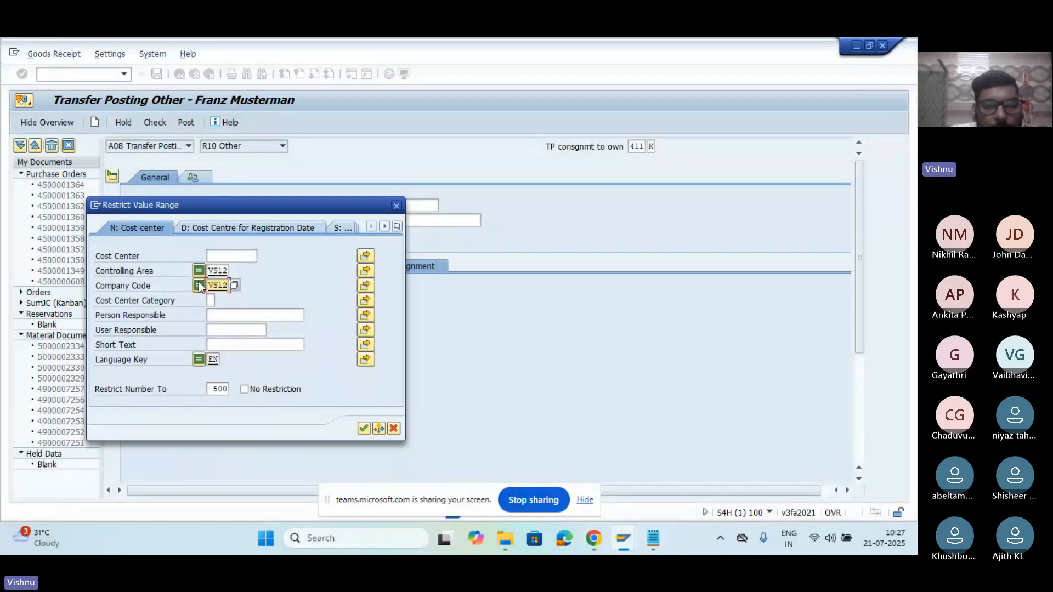
pyautogui.press('Return')
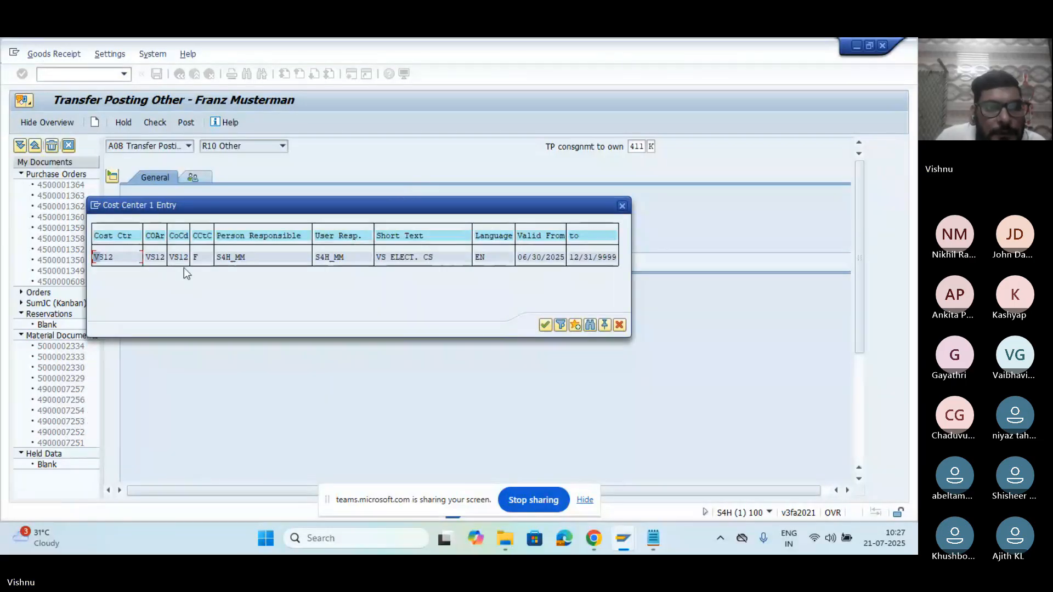
# Step: Assign cost center VS12 to the transfer posting item and check the document entries
pyautogui.doubleClick(238, 253)
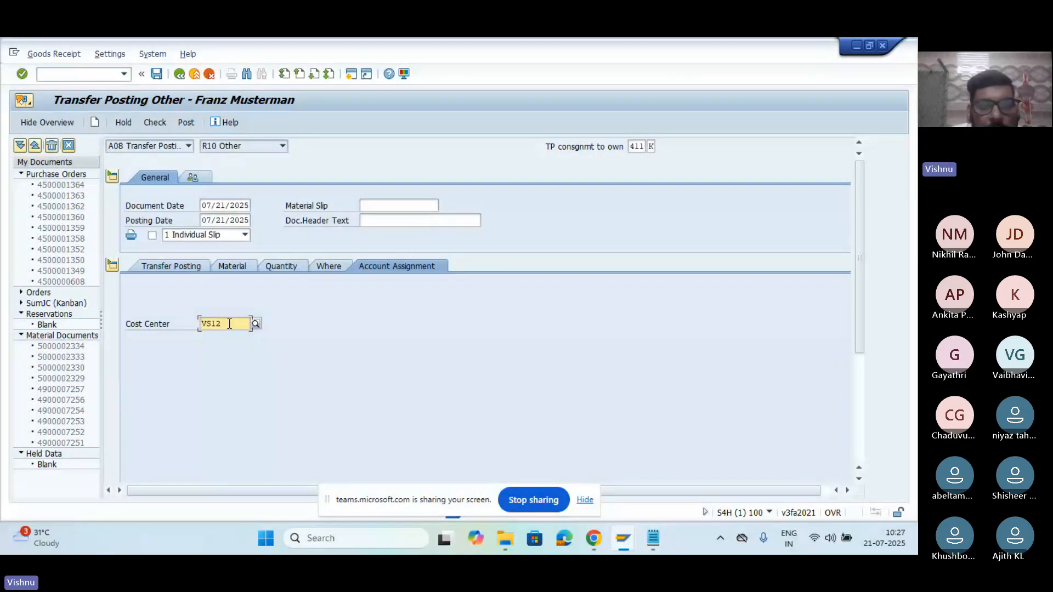
pyautogui.click(157, 119)
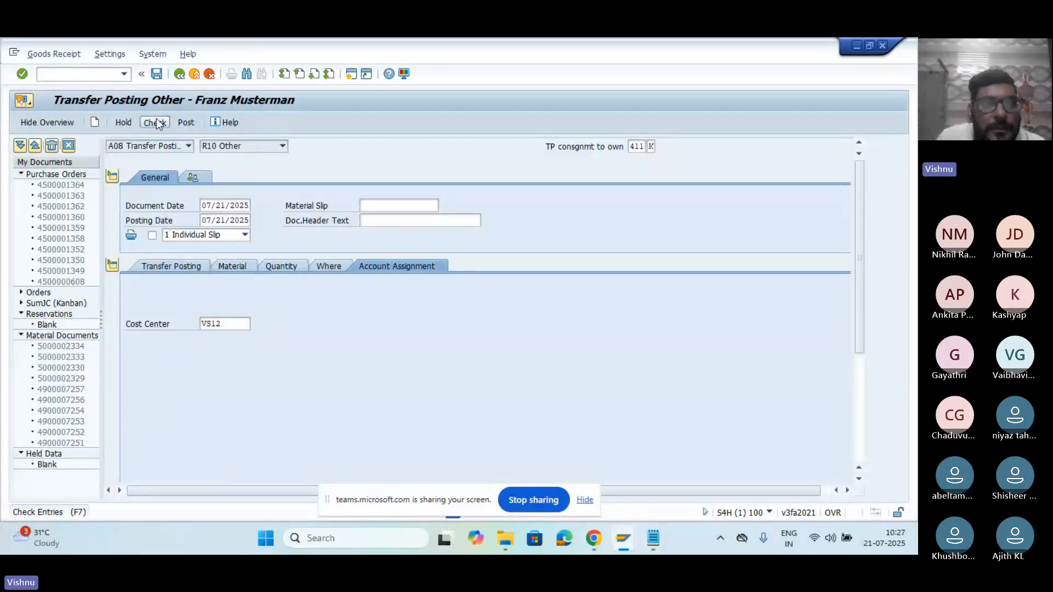